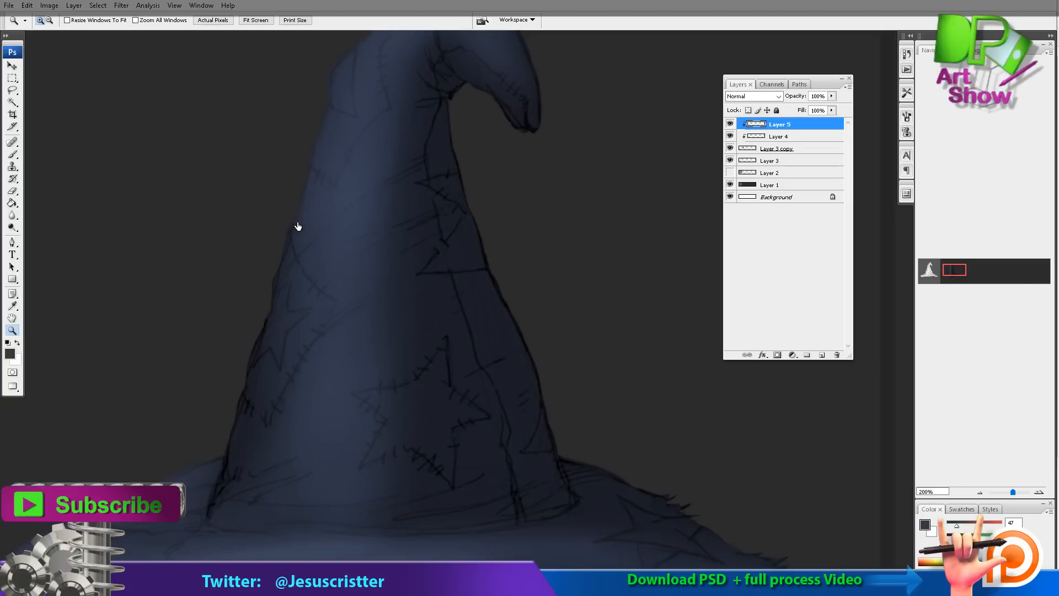
# Step: Paint the stitched patch on the hat's lower left side grey with a size 10 brush at 90% opacity
pyautogui.press('b')
pyautogui.press('Return')
pyautogui.click(108, 233)
pyautogui.press('Return')
pyautogui.press('[')
pyautogui.press('[')
pyautogui.press('[')
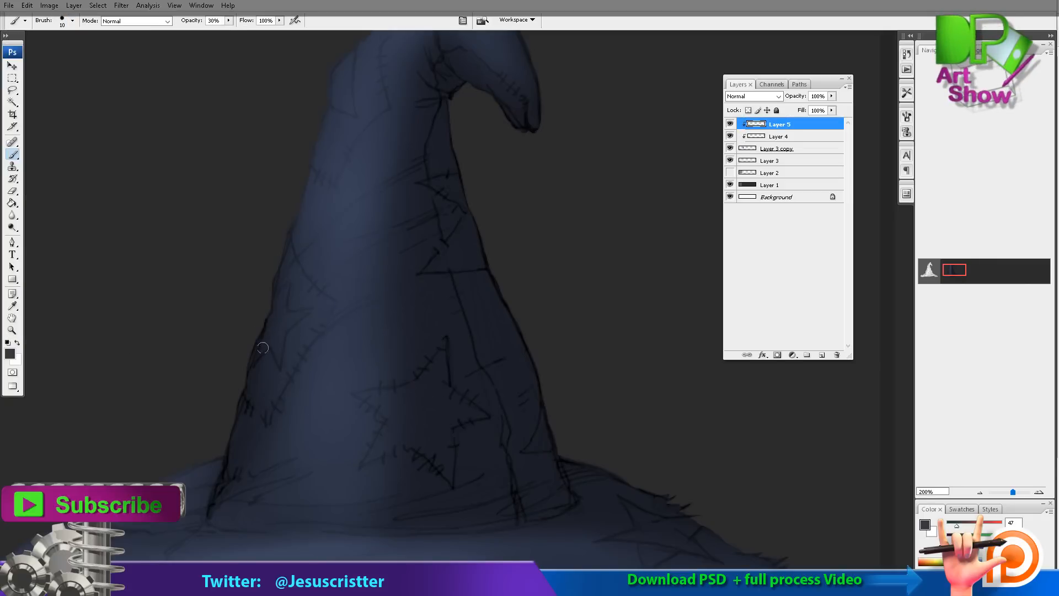
pyautogui.press('9')
pyautogui.moveTo(265, 353)
pyautogui.mouseDown()
pyautogui.moveTo(254, 392)
pyautogui.moveTo(282, 298)
pyautogui.moveTo(316, 311)
pyautogui.moveTo(295, 291)
pyautogui.mouseUp()
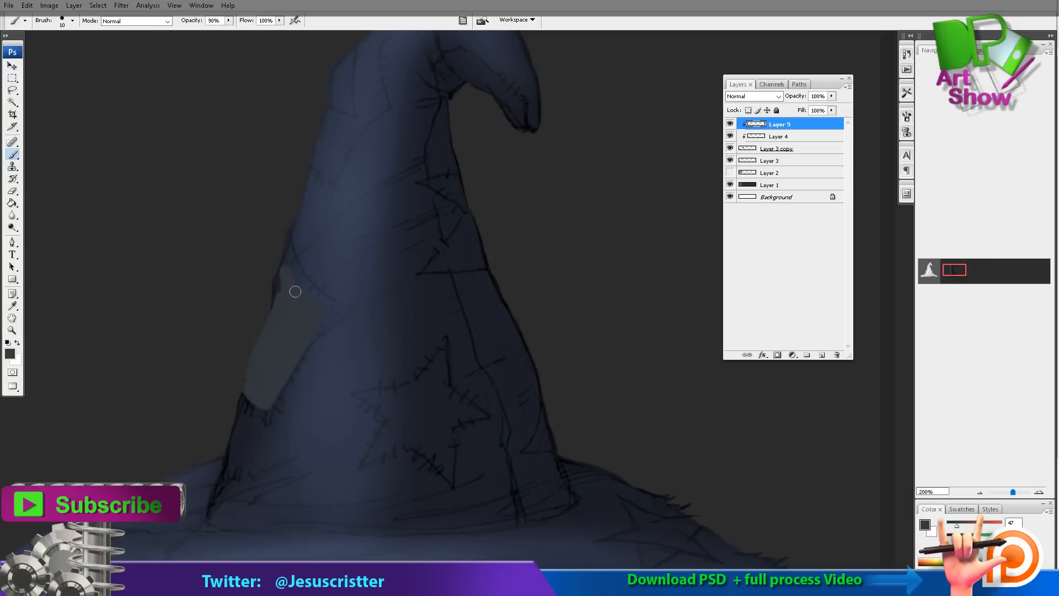
# Step: Switch to a flat brush tip at size 20 and undo the test strokes made across the hat's middle
pyautogui.click(73, 20)
pyautogui.click(109, 306)
pyautogui.moveTo(406, 290); pyautogui.dragTo(471, 446)
pyautogui.hotkey('ctrl', 'z')
pyautogui.press('[')
pyautogui.press('[')
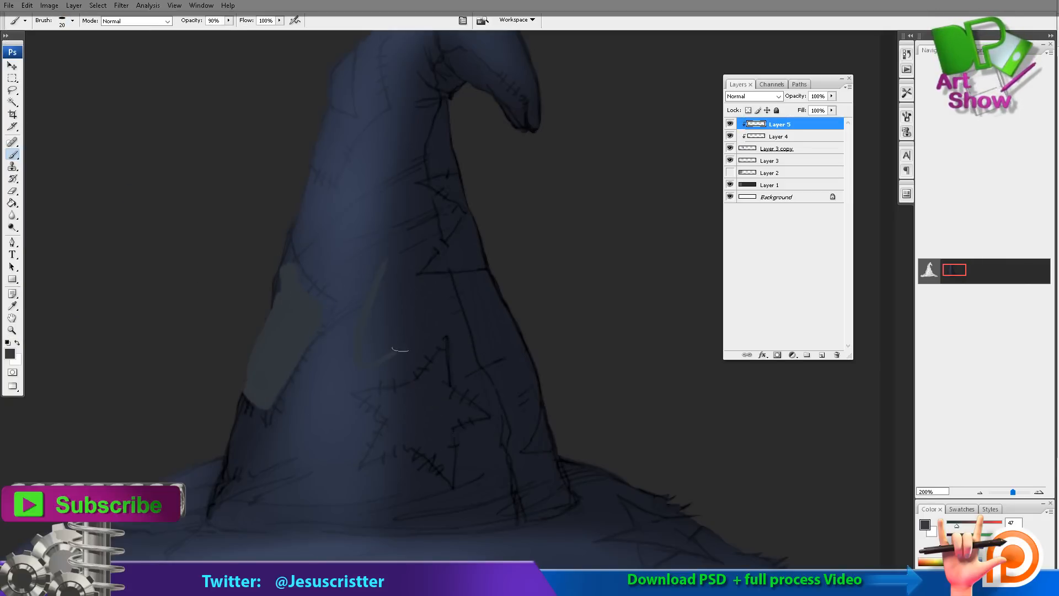
pyautogui.moveTo(400, 349); pyautogui.dragTo(484, 477)
pyautogui.hotkey('ctrl', 'z')
# Step: Extend the grey patch at its upper edge and set the layer's opacity to 50%
pyautogui.moveTo(275, 252); pyautogui.dragTo(298, 277)
pyautogui.moveTo(342, 127); pyautogui.dragTo(303, 299)
pyautogui.press('5')
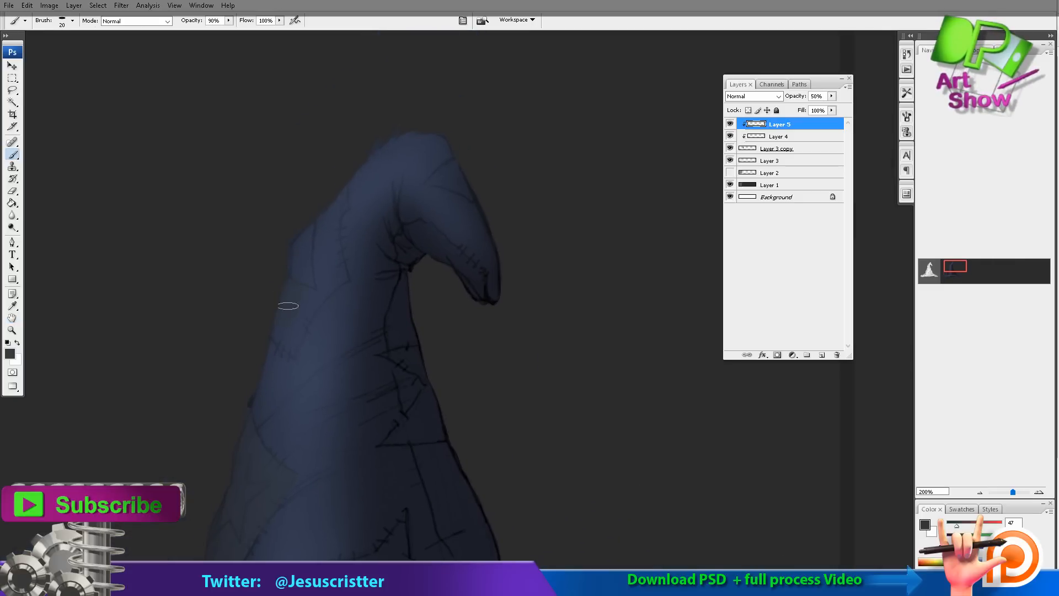
# Step: Paint the patch below the hat's bend in blue-grey #354a5d and set the layer's opacity to 30%
pyautogui.click(10, 354)
pyautogui.click(535, 160)
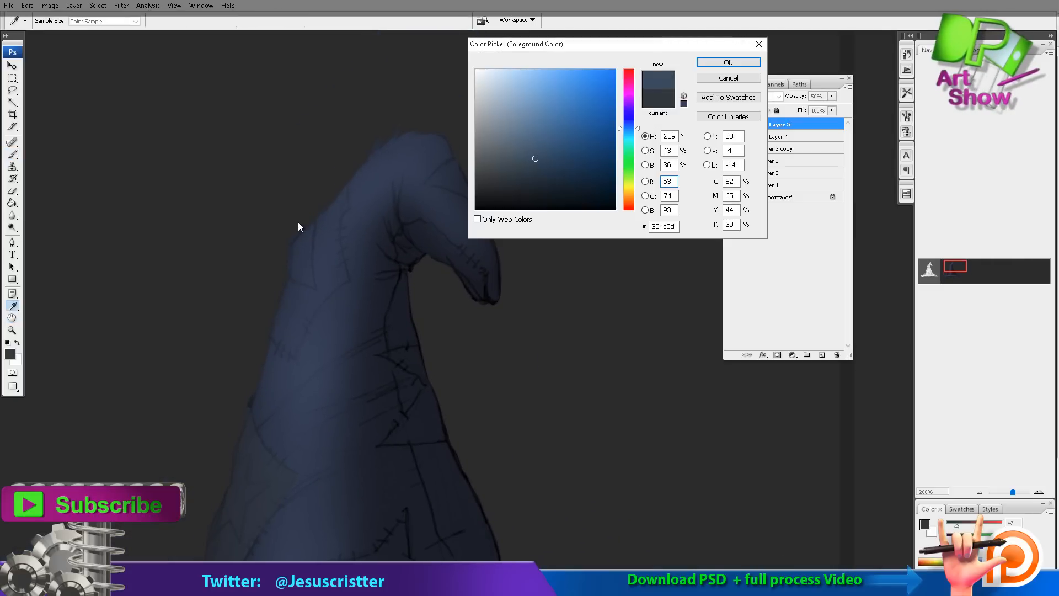
pyautogui.press('Return')
pyautogui.moveTo(312, 221)
pyautogui.mouseDown()
pyautogui.moveTo(276, 323)
pyautogui.moveTo(281, 347)
pyautogui.mouseUp()
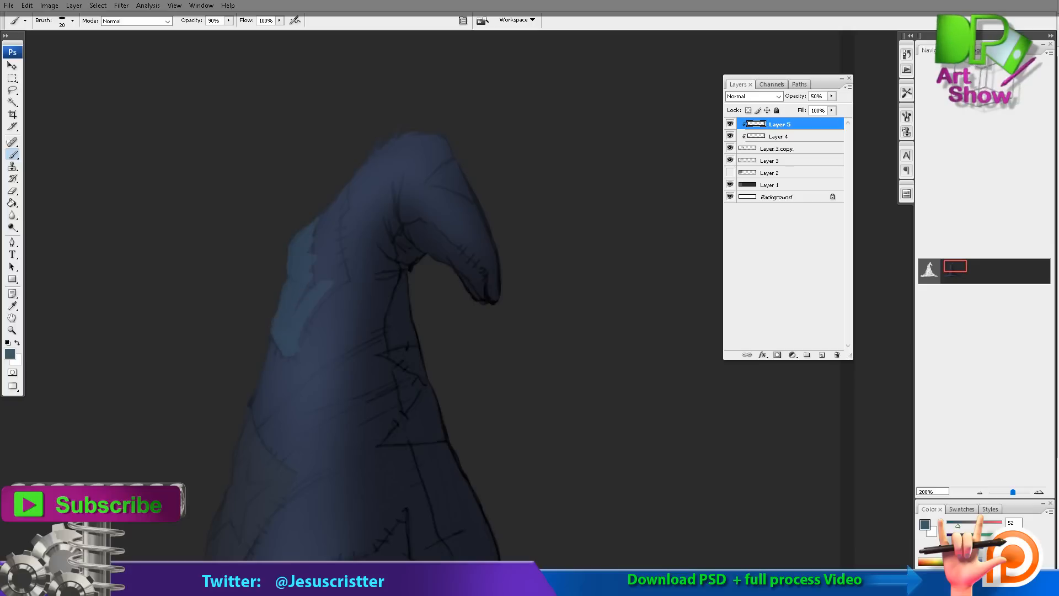
pyautogui.moveTo(334, 283)
pyautogui.mouseDown()
pyautogui.moveTo(338, 206)
pyautogui.moveTo(291, 69)
pyautogui.moveTo(320, 32)
pyautogui.moveTo(282, 83)
pyautogui.mouseUp()
pyautogui.press('h')
pyautogui.press('3')
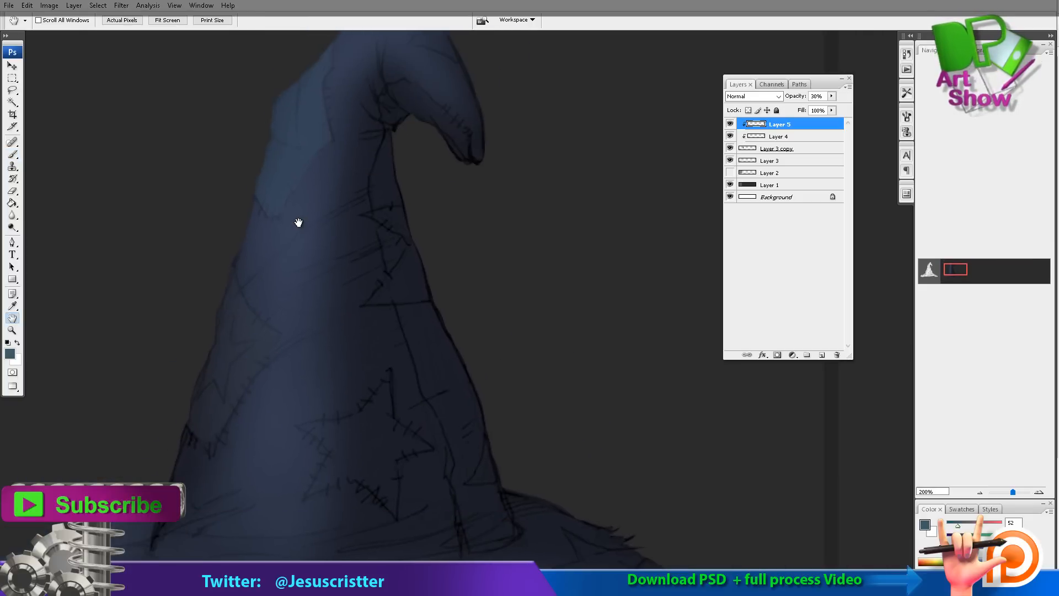
# Step: Set the foreground colour to #778991 and paint the small star on the lower left patch
pyautogui.click(499, 128)
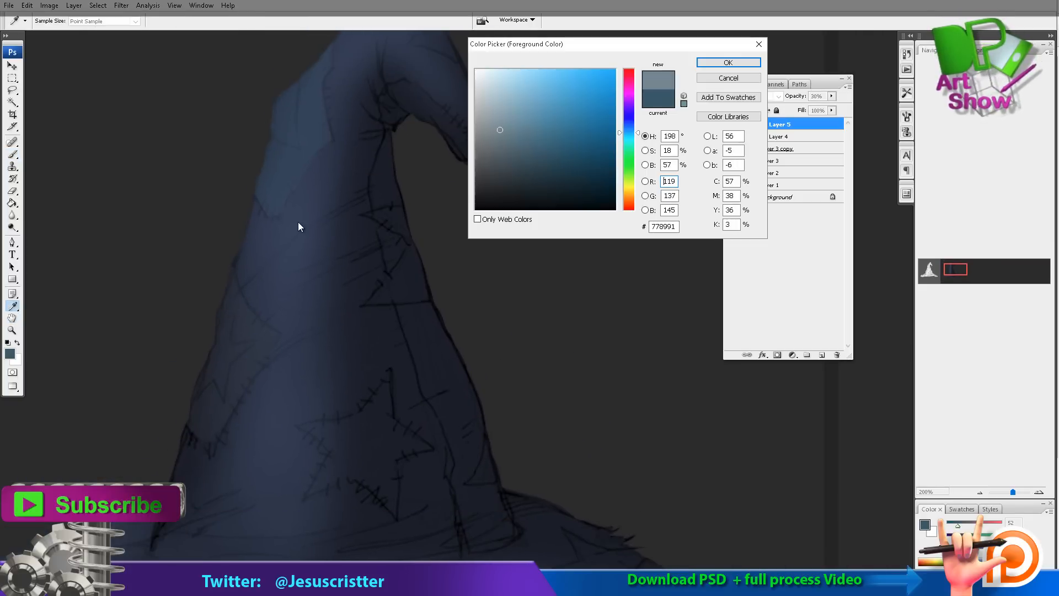
pyautogui.press('Return')
pyautogui.press('b')
pyautogui.moveTo(217, 348)
pyautogui.mouseDown()
pyautogui.moveTo(219, 384)
pyautogui.moveTo(224, 358)
pyautogui.mouseUp()
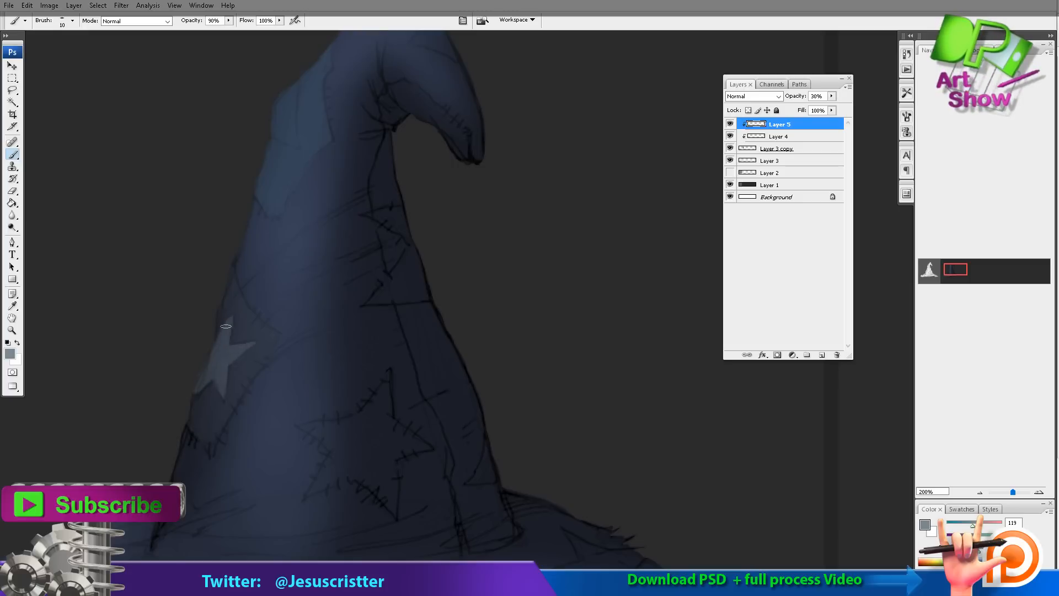
# Step: Fill the large stitched star at the centre of the hat with the light grey, following its sketched outline
pyautogui.press(']')
pyautogui.moveTo(386, 405)
pyautogui.mouseDown()
pyautogui.moveTo(385, 372)
pyautogui.moveTo(309, 422)
pyautogui.moveTo(331, 442)
pyautogui.moveTo(323, 468)
pyautogui.moveTo(352, 472)
pyautogui.moveTo(312, 458)
pyautogui.moveTo(315, 491)
pyautogui.moveTo(331, 450)
pyautogui.moveTo(347, 475)
pyautogui.moveTo(337, 420)
pyautogui.mouseUp()
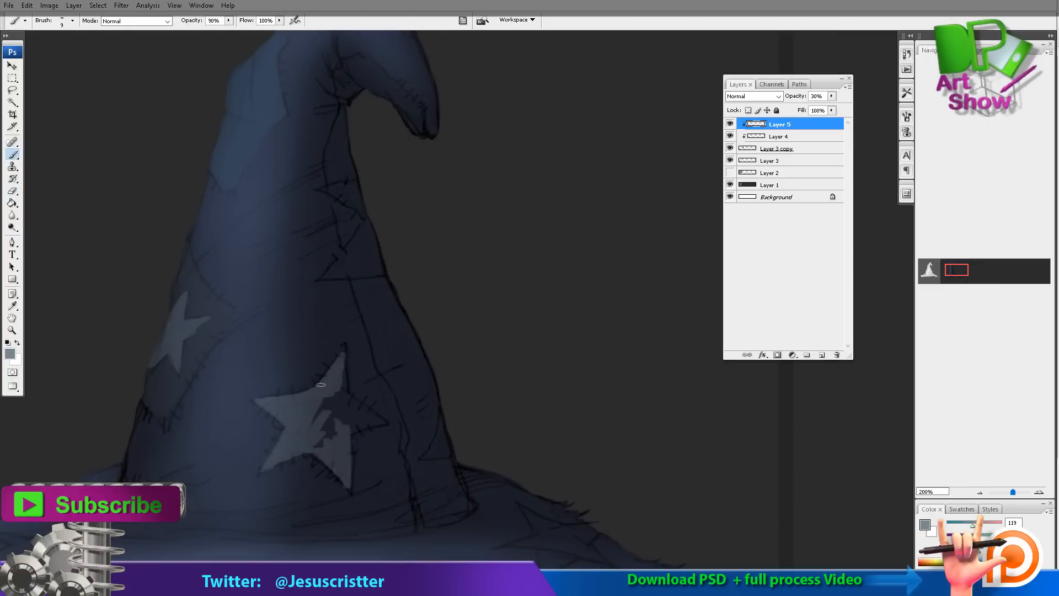
pyautogui.moveTo(321, 385)
pyautogui.mouseDown()
pyautogui.moveTo(326, 441)
pyautogui.moveTo(364, 426)
pyautogui.moveTo(338, 397)
pyautogui.mouseUp()
pyautogui.moveTo(342, 351); pyautogui.dragTo(327, 459)
# Step: Fill the partial stars on the hat's right edge and bent tip and the star on the right brim with light grey
pyautogui.moveTo(355, 334)
pyautogui.mouseDown()
pyautogui.moveTo(313, 388)
pyautogui.moveTo(341, 371)
pyautogui.moveTo(371, 384)
pyautogui.mouseUp()
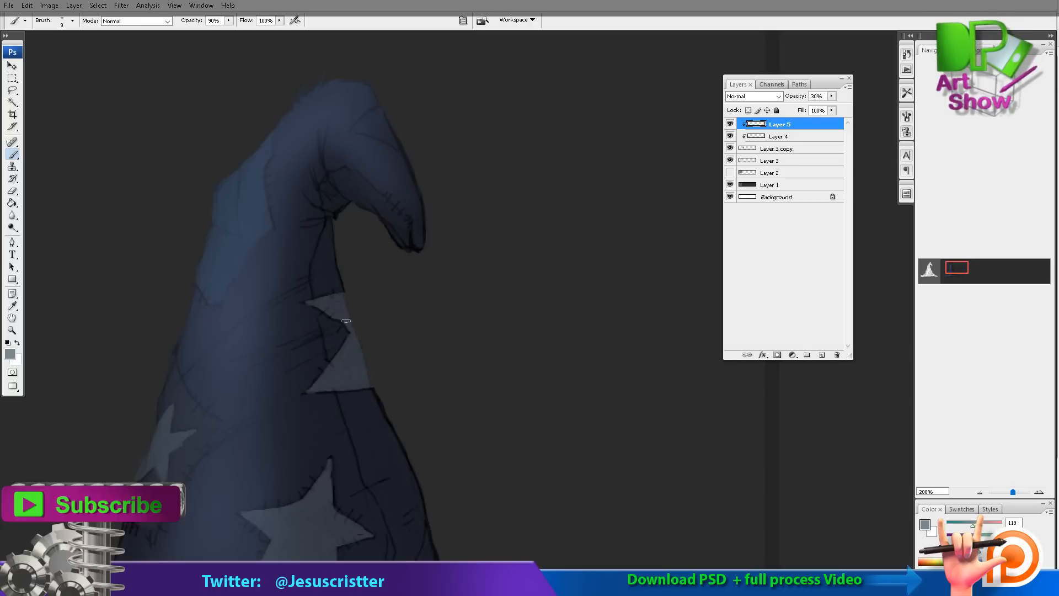
pyautogui.moveTo(332, 162); pyautogui.dragTo(299, 223)
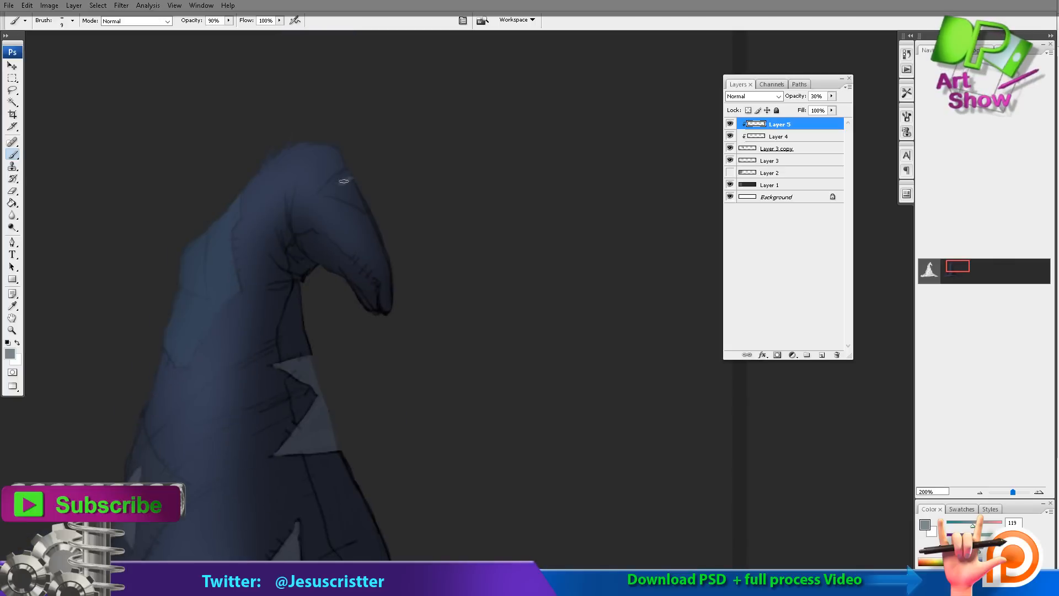
pyautogui.moveTo(344, 180)
pyautogui.mouseDown()
pyautogui.moveTo(323, 194)
pyautogui.moveTo(365, 207)
pyautogui.mouseUp()
pyautogui.scroll(-5, 382, 371)
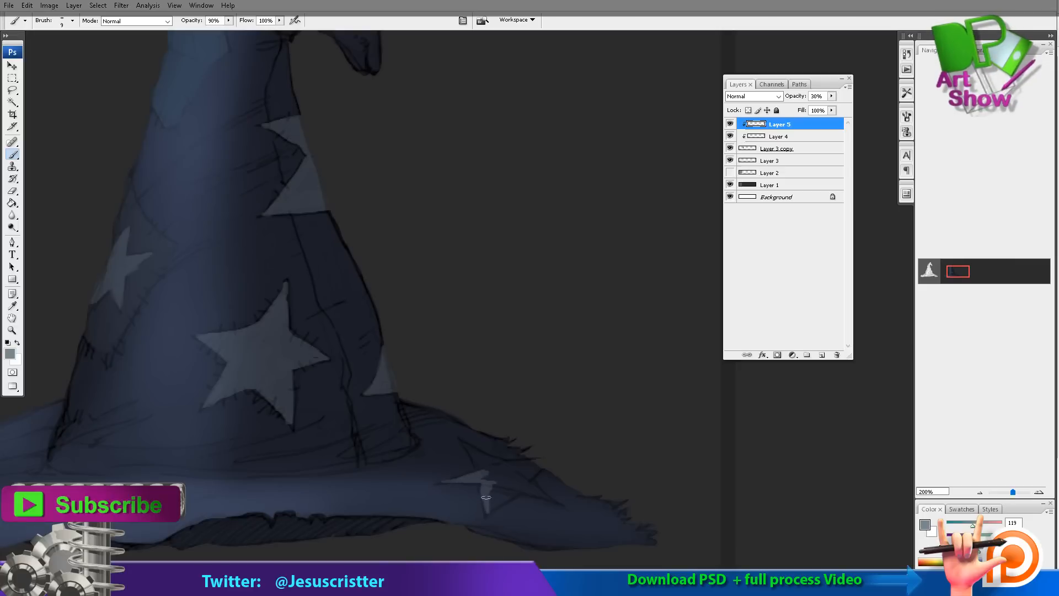
pyautogui.moveTo(486, 497)
pyautogui.mouseDown()
pyautogui.moveTo(516, 488)
pyautogui.moveTo(474, 451)
pyautogui.moveTo(512, 466)
pyautogui.mouseUp()
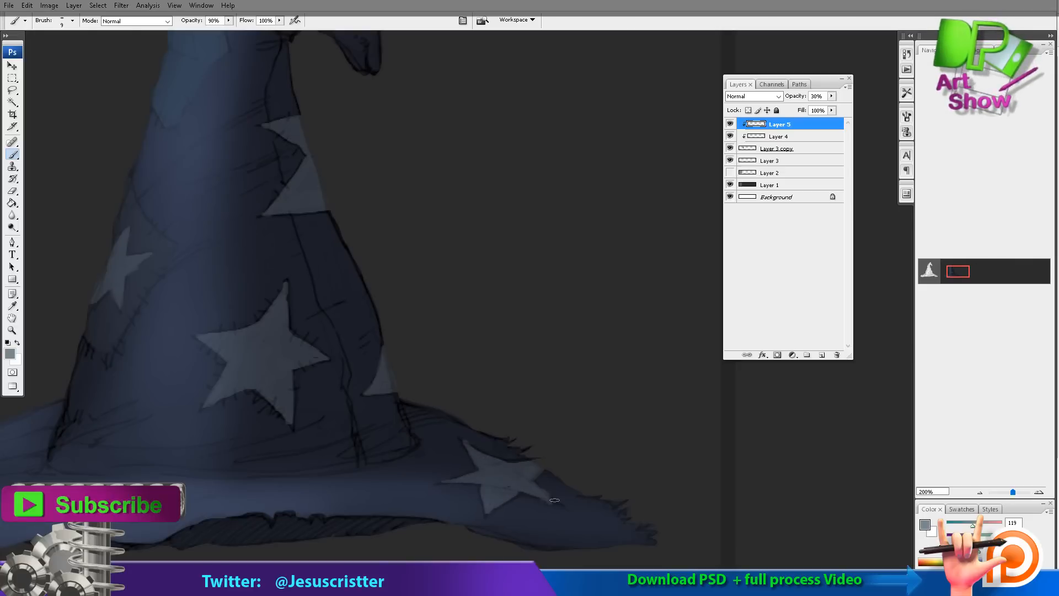
# Step: Recolour the star and patch layer to a warm yellow-brown with Hue/Saturation by shifting the hue and raising the saturation
pyautogui.press('z')
pyautogui.hotkey('ctrl', '-')
pyautogui.hotkey('ctrl', '-')
pyautogui.hotkey('ctrl', '-')
pyautogui.scroll(5, 298, 223)
pyautogui.hotkey('alt', 'l')
pyautogui.hotkey('alt', 'i')
pyautogui.press('a')
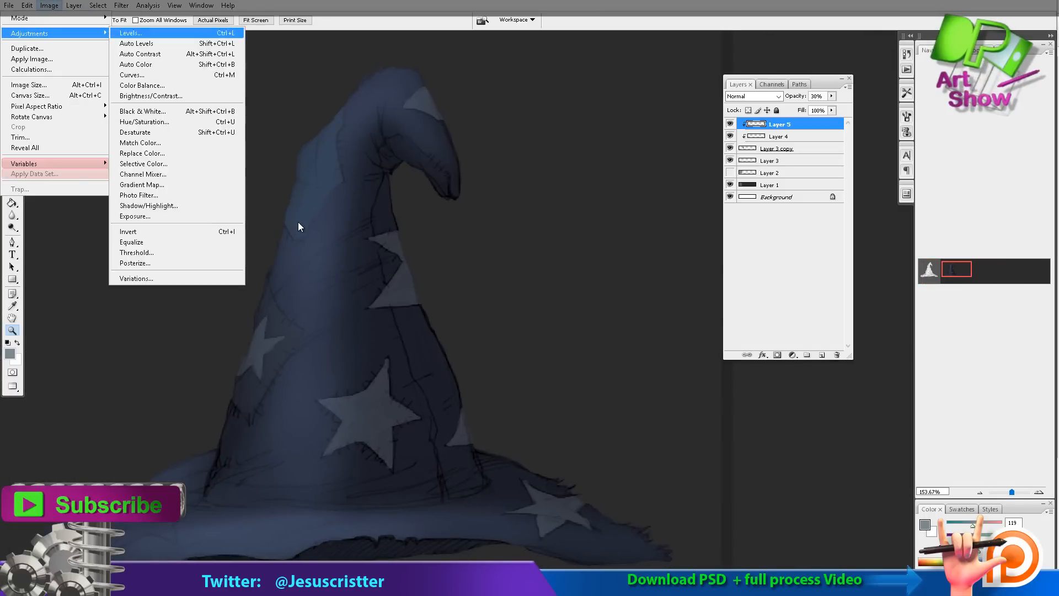
pyautogui.click(144, 122)
pyautogui.moveTo(672, 146); pyautogui.dragTo(618, 146)
pyautogui.moveTo(671, 175); pyautogui.dragTo(712, 175)
pyautogui.moveTo(618, 146)
pyautogui.mouseDown()
pyautogui.moveTo(644, 146)
pyautogui.moveTo(621, 146)
pyautogui.mouseUp()
pyautogui.press('Return')
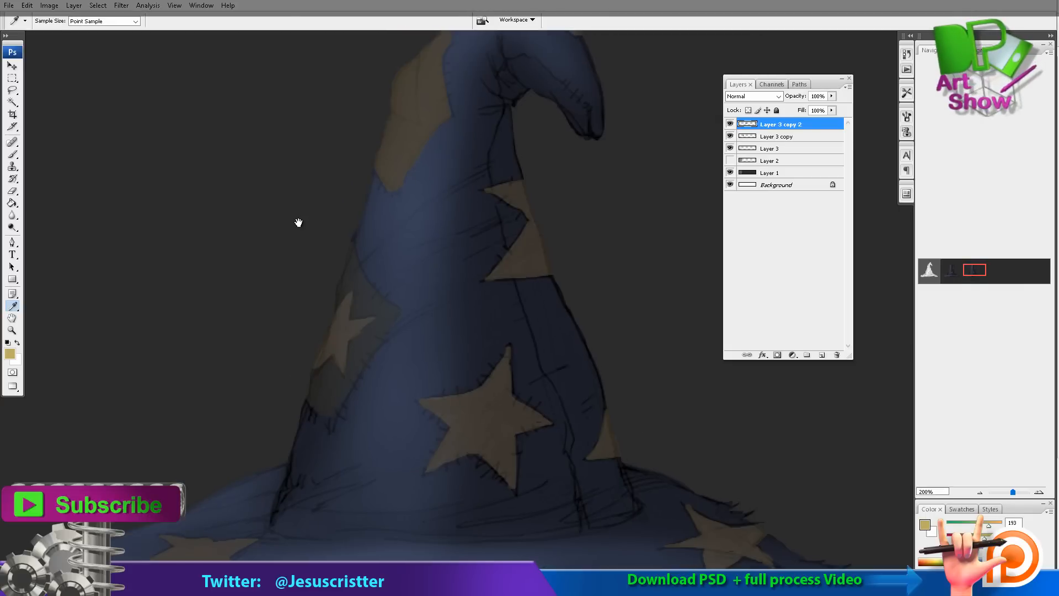
# Step: Paint gold highlights on the left points of the large central star with the brush at 20% opacity
pyautogui.press('b')
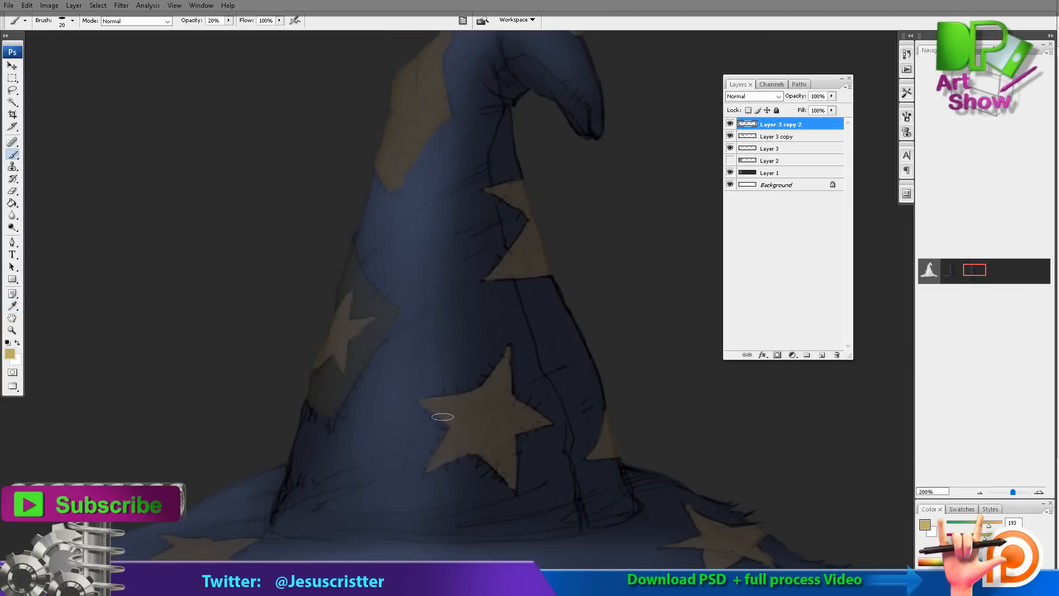
pyautogui.moveTo(442, 417)
pyautogui.mouseDown()
pyautogui.moveTo(428, 404)
pyautogui.moveTo(454, 422)
pyautogui.mouseUp()
pyautogui.moveTo(439, 453)
pyautogui.mouseDown()
pyautogui.moveTo(424, 468)
pyautogui.moveTo(447, 437)
pyautogui.mouseUp()
# Step: Add gold highlights to the upper patch, the small left star and the star on the bent tip
pyautogui.moveTo(313, 156); pyautogui.dragTo(298, 222)
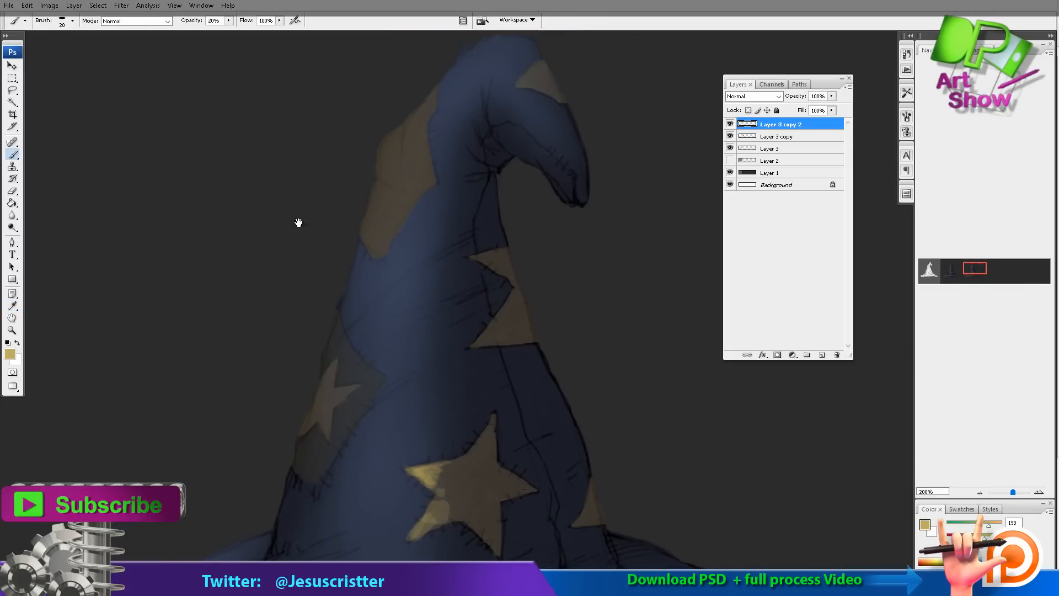
pyautogui.moveTo(391, 140)
pyautogui.mouseDown()
pyautogui.moveTo(389, 178)
pyautogui.moveTo(399, 125)
pyautogui.mouseUp()
pyautogui.moveTo(330, 399); pyautogui.dragTo(326, 426)
pyautogui.moveTo(325, 426)
pyautogui.mouseDown()
pyautogui.moveTo(351, 387)
pyautogui.moveTo(327, 409)
pyautogui.mouseUp()
pyautogui.moveTo(299, 222); pyautogui.dragTo(237, 297)
pyautogui.moveTo(463, 151); pyautogui.dragTo(480, 157)
pyautogui.moveTo(316, 456); pyautogui.dragTo(298, 222)
# Step: Blend the large star's highlights with a brown sampled from it and shade the star on the left brim
pyautogui.keyDown('alt'); pyautogui.click(367, 322); pyautogui.keyUp('alt')
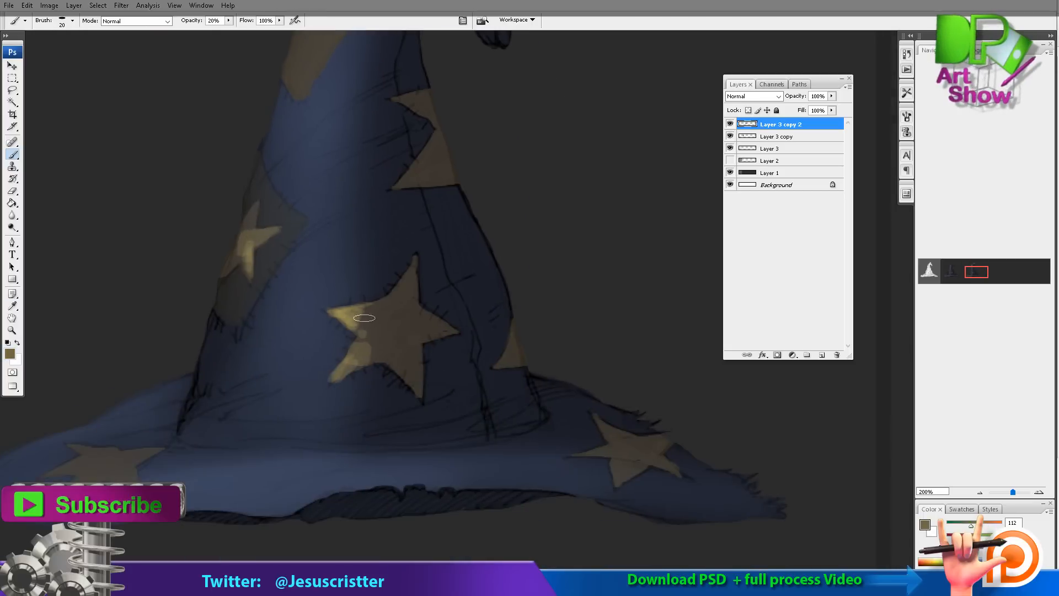
pyautogui.moveTo(366, 331); pyautogui.dragTo(352, 318)
pyautogui.moveTo(177, 272); pyautogui.dragTo(298, 223)
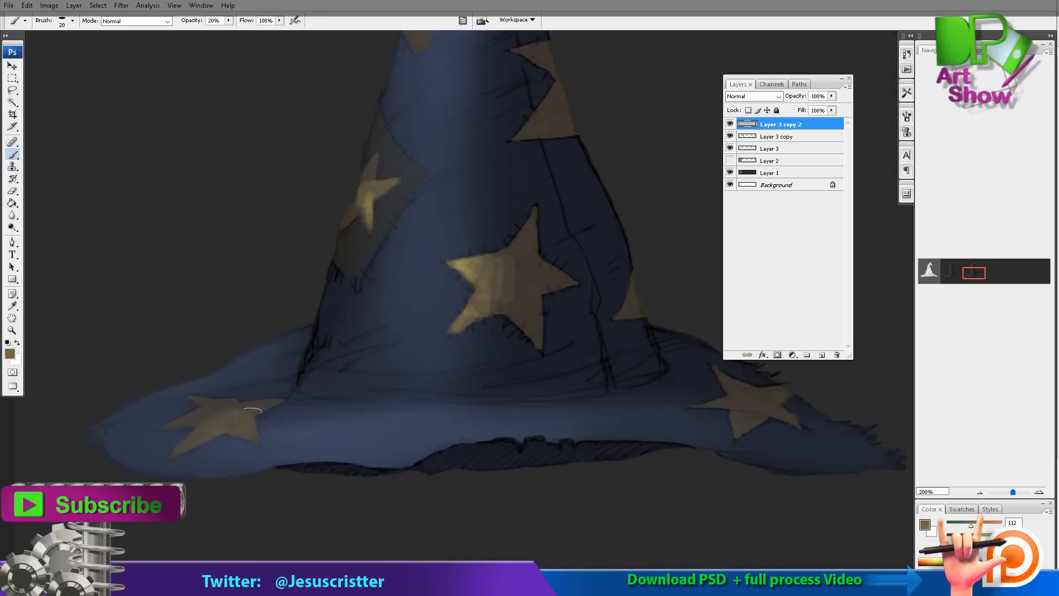
pyautogui.moveTo(252, 411); pyautogui.dragTo(244, 425)
pyautogui.moveTo(374, 178); pyautogui.dragTo(298, 222)
# Step: Choose a new foreground colour from a sampled star tone and paint the right half of the large star
pyautogui.keyDown('alt'); pyautogui.click(299, 222); pyautogui.keyUp('alt')
pyautogui.moveTo(420, 236); pyautogui.dragTo(299, 222)
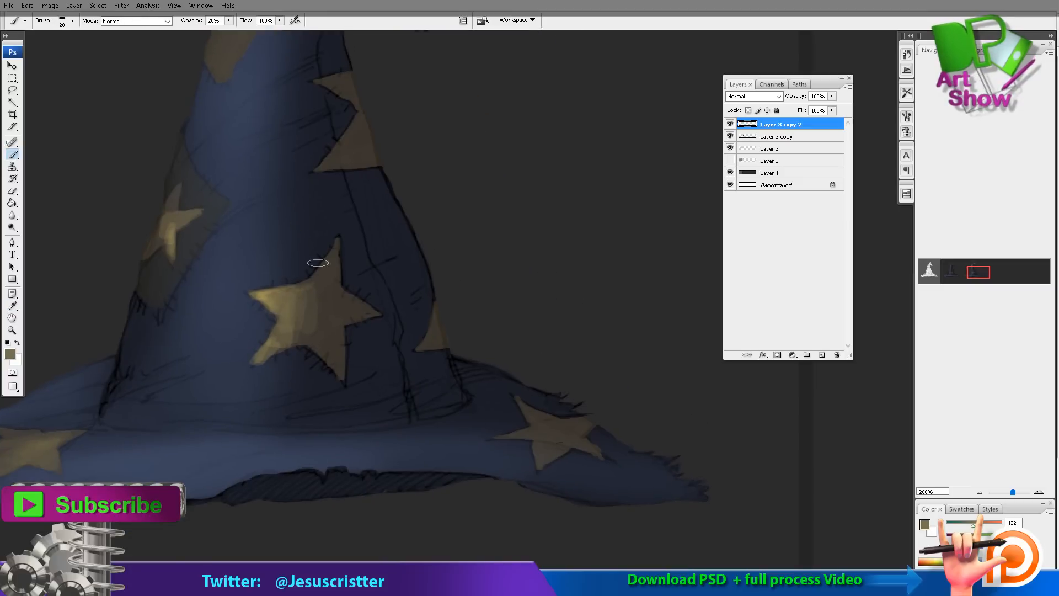
pyautogui.click(10, 353)
pyautogui.click(522, 125)
pyautogui.click(726, 61)
pyautogui.moveTo(329, 353); pyautogui.dragTo(341, 300)
pyautogui.keyDown('alt'); pyautogui.click(342, 320); pyautogui.keyUp('alt')
# Step: Paint lighter shading on the partial star at the hat's upper right edge with the brush at 40% opacity
pyautogui.press('4')
pyautogui.moveTo(314, 146)
pyautogui.mouseDown()
pyautogui.moveTo(298, 223)
pyautogui.moveTo(340, 215)
pyautogui.mouseUp()
pyautogui.moveTo(325, 169); pyautogui.dragTo(323, 157)
pyautogui.moveTo(341, 215); pyautogui.dragTo(340, 202)
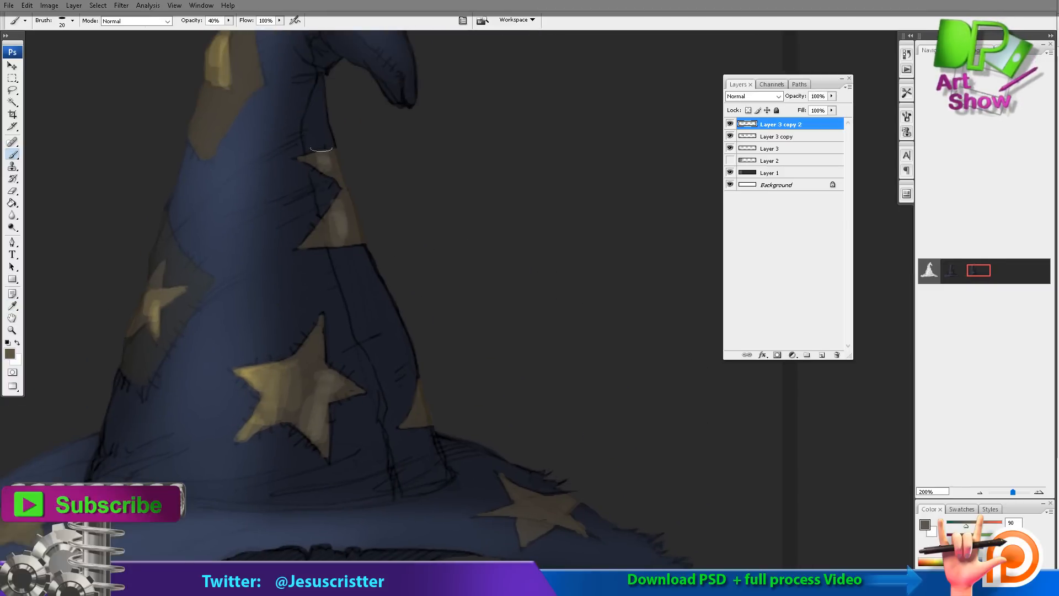
# Step: Shade the small partial star on the lower right edge and the star on the right brim
pyautogui.keyDown('ctrl'); pyautogui.keyDown('alt'); pyautogui.click(298, 222); pyautogui.keyUp('alt'); pyautogui.keyUp('ctrl')
pyautogui.moveTo(376, 171); pyautogui.dragTo(596, 301)
pyautogui.moveTo(279, 331)
pyautogui.mouseDown()
pyautogui.moveTo(286, 301)
pyautogui.moveTo(296, 336)
pyautogui.mouseUp()
pyautogui.press('e')
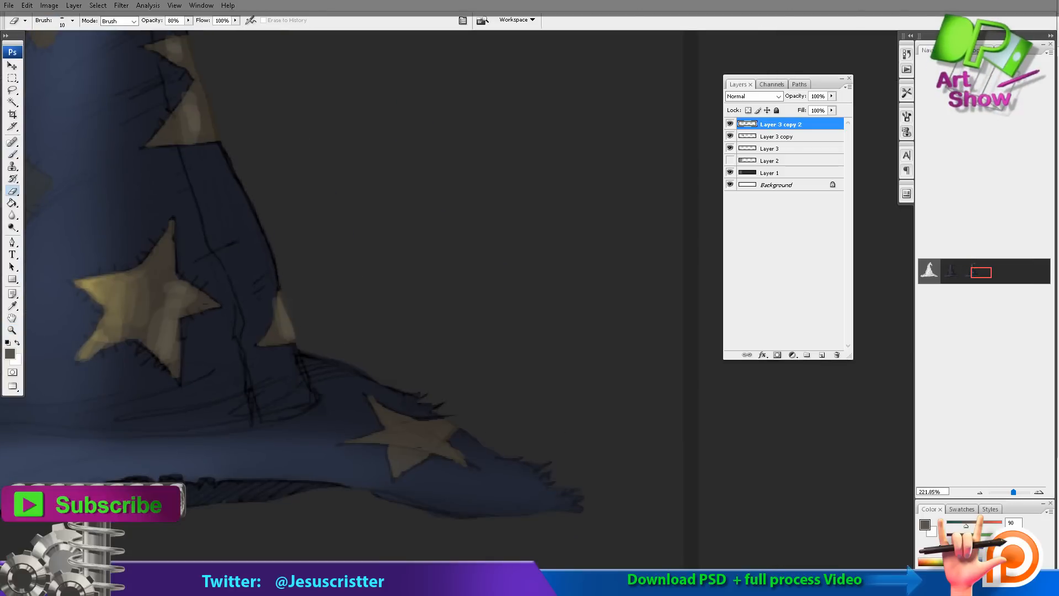
pyautogui.press('b')
pyautogui.moveTo(454, 430)
pyautogui.mouseDown()
pyautogui.moveTo(441, 454)
pyautogui.moveTo(421, 448)
pyautogui.moveTo(442, 422)
pyautogui.mouseUp()
# Step: Pick a brighter gold and repaint the left points of the large star
pyautogui.press('z')
pyautogui.hotkey('ctrl', 'alt', '0')
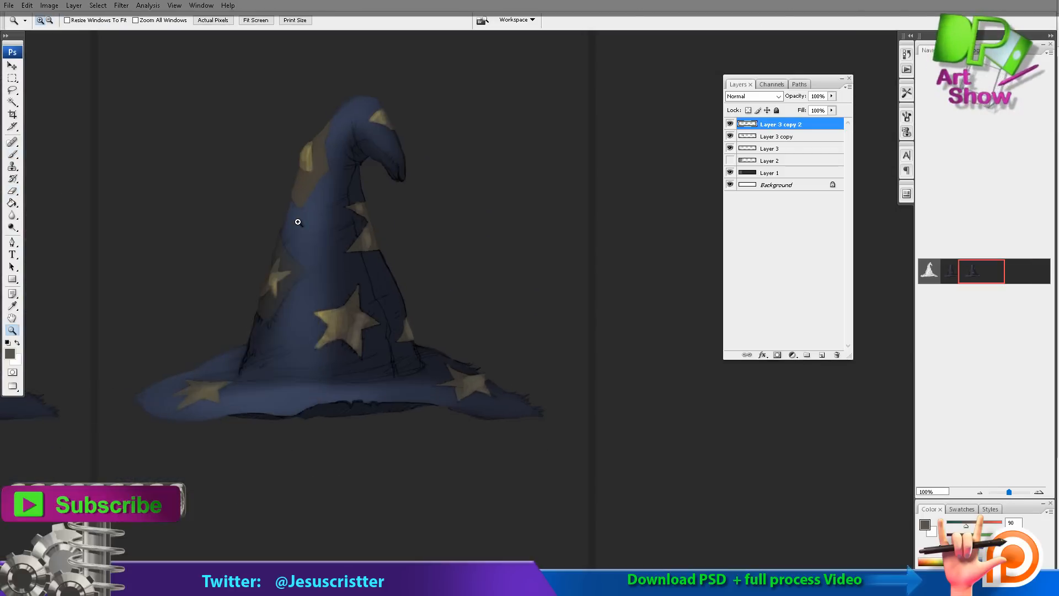
pyautogui.hotkey('ctrl', '+')
pyautogui.moveTo(212, 123); pyautogui.dragTo(298, 222)
pyautogui.press('i')
pyautogui.press('Return')
pyautogui.press('b')
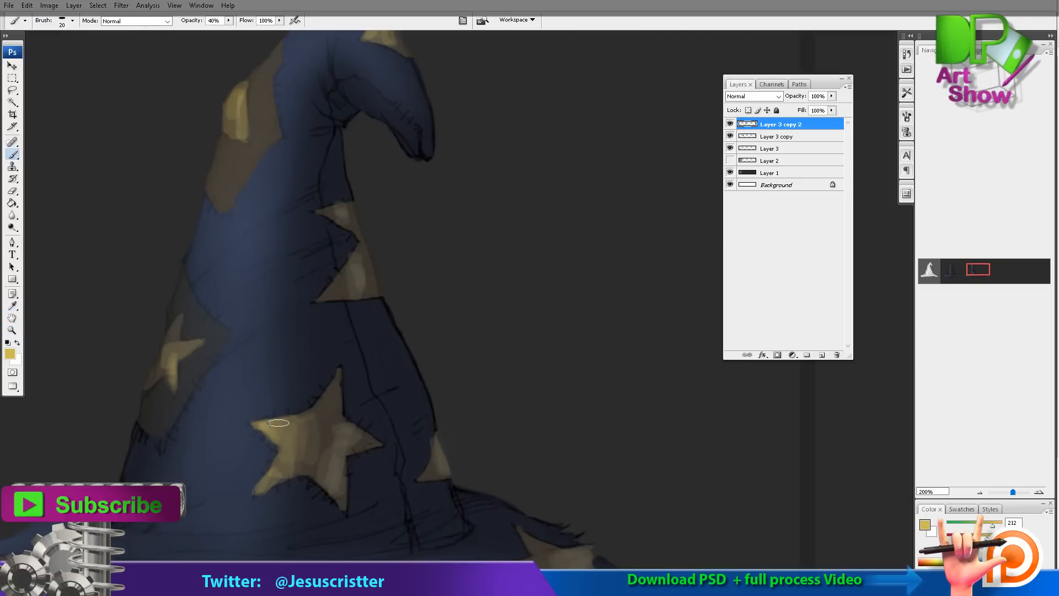
pyautogui.moveTo(278, 423)
pyautogui.mouseDown()
pyautogui.moveTo(270, 431)
pyautogui.moveTo(287, 441)
pyautogui.mouseUp()
pyautogui.moveTo(279, 465)
pyautogui.mouseDown()
pyautogui.moveTo(264, 489)
pyautogui.moveTo(309, 425)
pyautogui.mouseUp()
# Step: Sample a mid brown-gold and blend it from the large star's upper point into its centre at 20% brush opacity
pyautogui.keyDown('alt'); pyautogui.click(293, 444); pyautogui.keyUp('alt')
pyautogui.press('2')
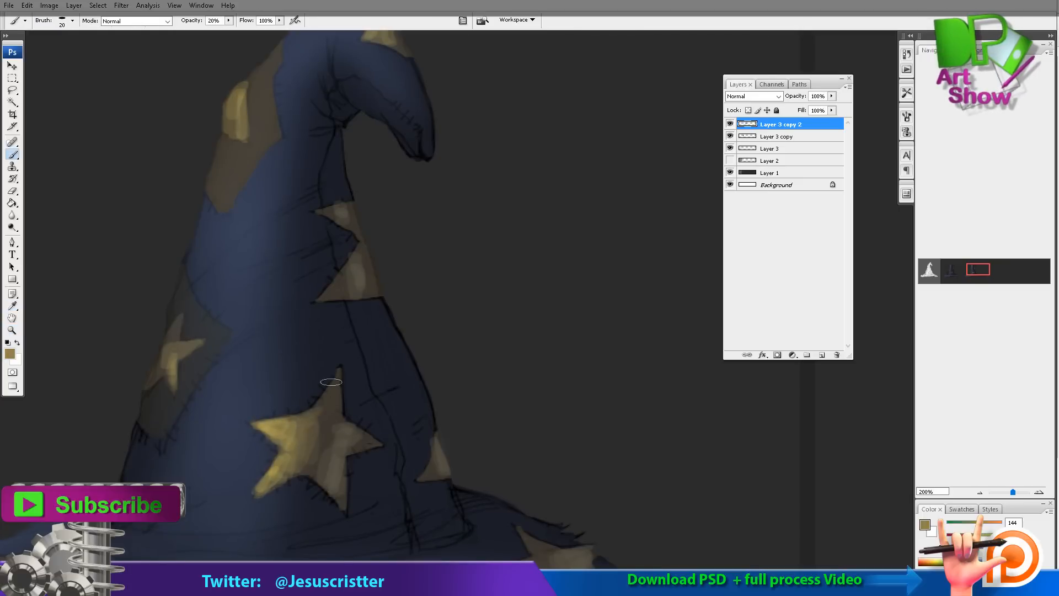
pyautogui.moveTo(331, 382); pyautogui.dragTo(323, 453)
# Step: Brighten the star on the left brim with the brown-gold tone
pyautogui.press('space')
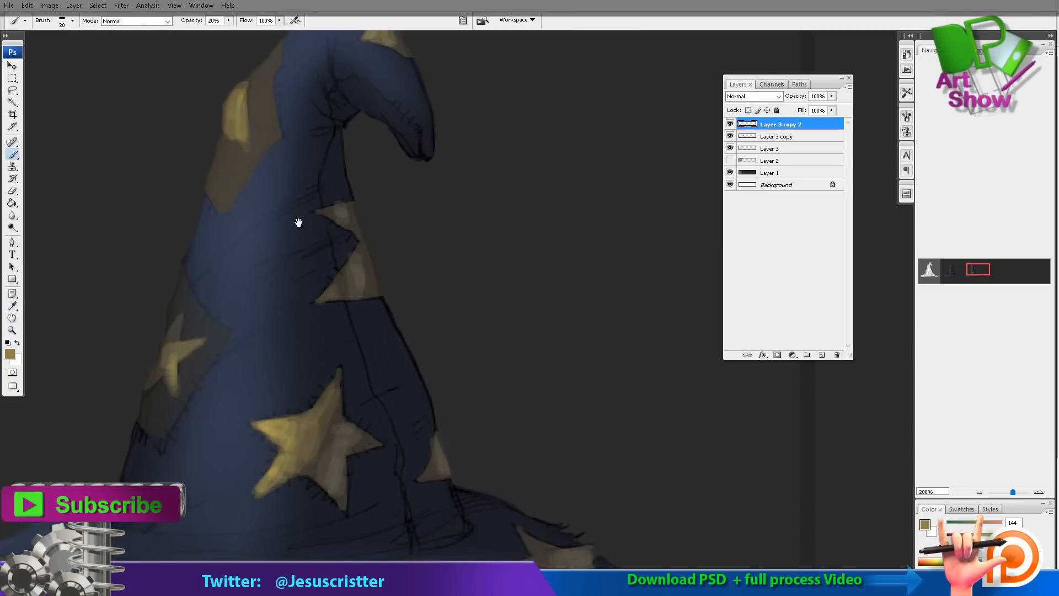
pyautogui.moveTo(298, 222); pyautogui.dragTo(408, 92)
pyautogui.moveTo(121, 458)
pyautogui.mouseDown()
pyautogui.moveTo(91, 480)
pyautogui.moveTo(188, 436)
pyautogui.moveTo(85, 458)
pyautogui.moveTo(182, 436)
pyautogui.mouseUp()
pyautogui.moveTo(298, 222); pyautogui.dragTo(230, 220)
# Step: Shade the large star and the right brim star with darker browns sampled from the stars
pyautogui.keyDown('alt'); pyautogui.click(358, 336); pyautogui.keyUp('alt')
pyautogui.moveTo(348, 336); pyautogui.dragTo(329, 302)
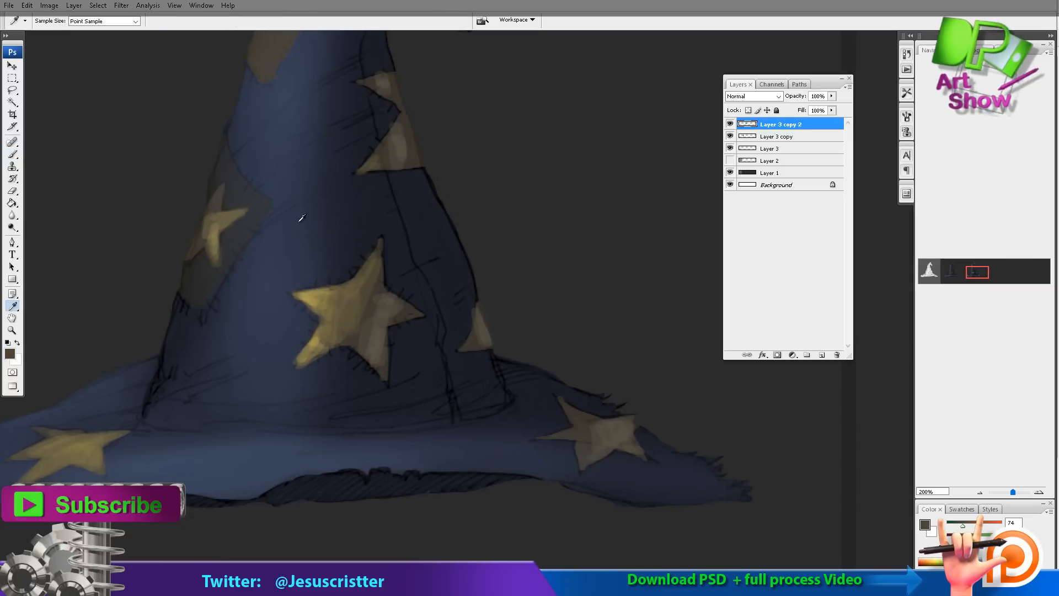
pyautogui.keyDown('alt'); pyautogui.click(573, 415); pyautogui.keyUp('alt')
pyautogui.keyDown('alt'); pyautogui.click(618, 436); pyautogui.keyUp('alt')
pyautogui.moveTo(522, 282); pyautogui.dragTo(553, 364)
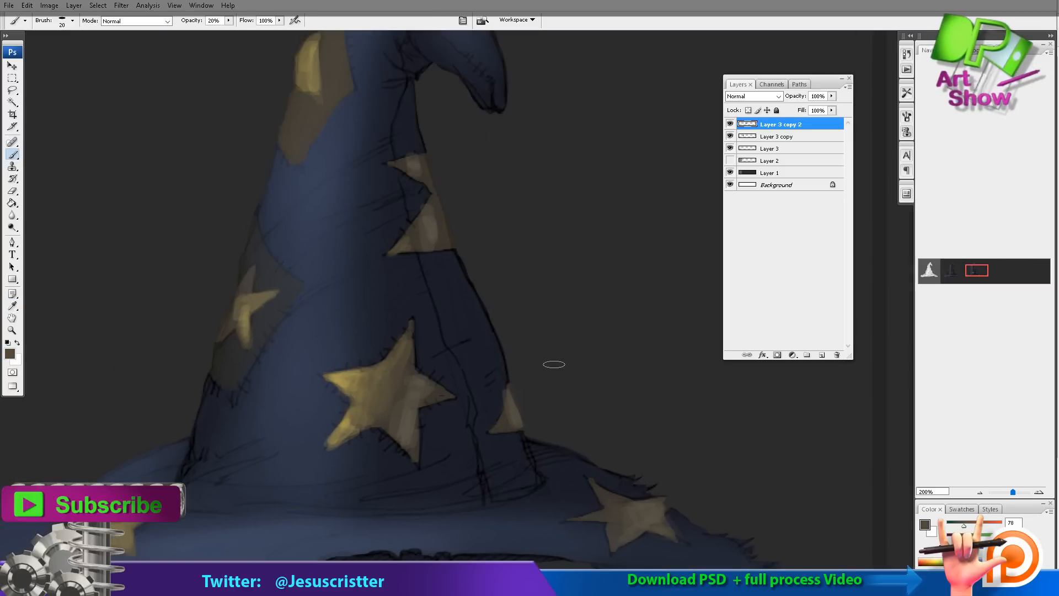
# Step: Add a new layer and choose a lighter slate blue based on a colour sampled from the hat
pyautogui.hotkey('ctrl', 'shift', 'alt', 'n')
pyautogui.press('n')
pyautogui.press('Escape')
pyautogui.keyDown('alt'); pyautogui.click(348, 184); pyautogui.keyUp('alt')
pyautogui.press('n')
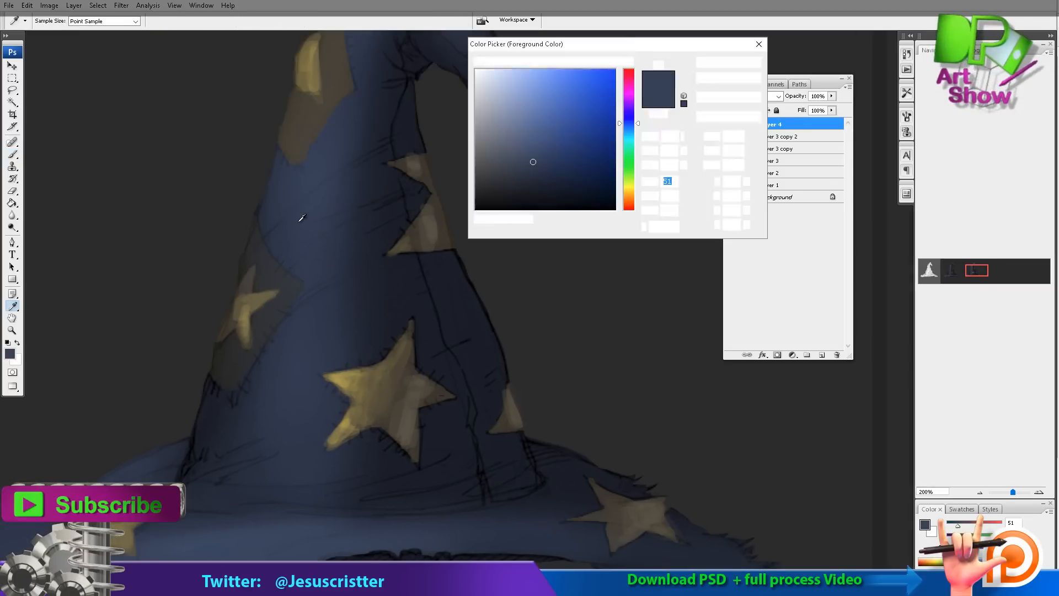
pyautogui.click(511, 131)
pyautogui.press('Return')
# Step: Paint a thin rim light on the right edge between the hat's hook and the upper partial star at 40% brush opacity
pyautogui.moveTo(401, 97); pyautogui.dragTo(360, 166)
pyautogui.press('4')
pyautogui.moveTo(385, 213); pyautogui.dragTo(381, 145)
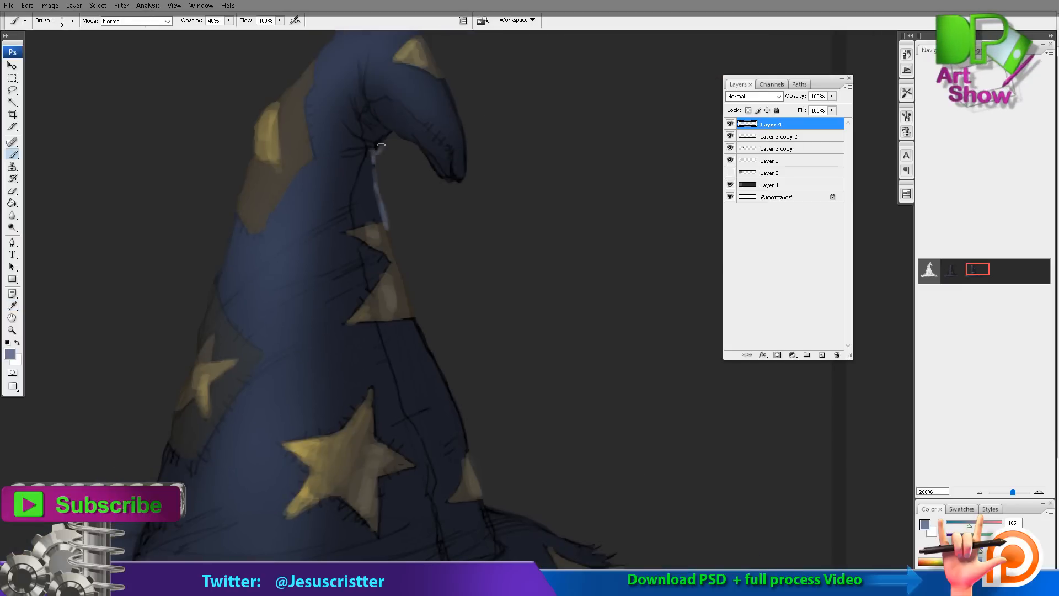
pyautogui.press('e')
pyautogui.hotkey('ctrl', 'z')
pyautogui.hotkey('ctrl', 'z')
pyautogui.moveTo(391, 231)
pyautogui.mouseDown()
pyautogui.moveTo(386, 210)
pyautogui.moveTo(391, 241)
pyautogui.mouseUp()
# Step: Continue the rim light down the hat's lower right edge to the brim and thicken it with short strokes
pyautogui.press('b')
pyautogui.moveTo(425, 342); pyautogui.dragTo(469, 454)
pyautogui.moveTo(316, 332); pyautogui.dragTo(298, 220)
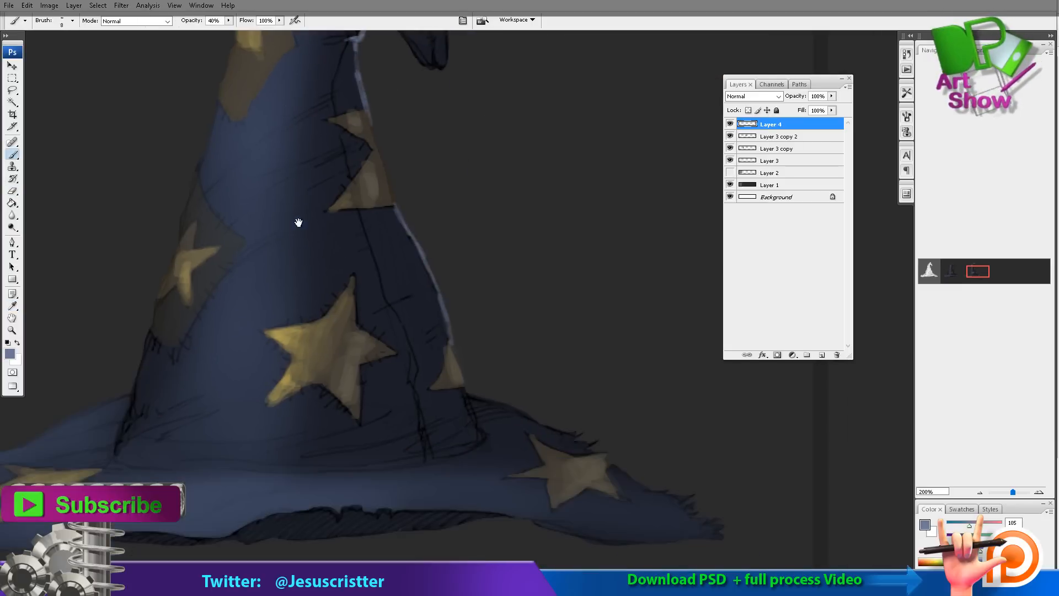
pyautogui.moveTo(466, 390); pyautogui.dragTo(461, 423)
pyautogui.moveTo(302, 169); pyautogui.dragTo(298, 223)
pyautogui.moveTo(439, 374); pyautogui.dragTo(409, 301)
# Step: Paint the rim light along the outer edge of the hat's hooked tip
pyautogui.moveTo(287, 97); pyautogui.dragTo(298, 222)
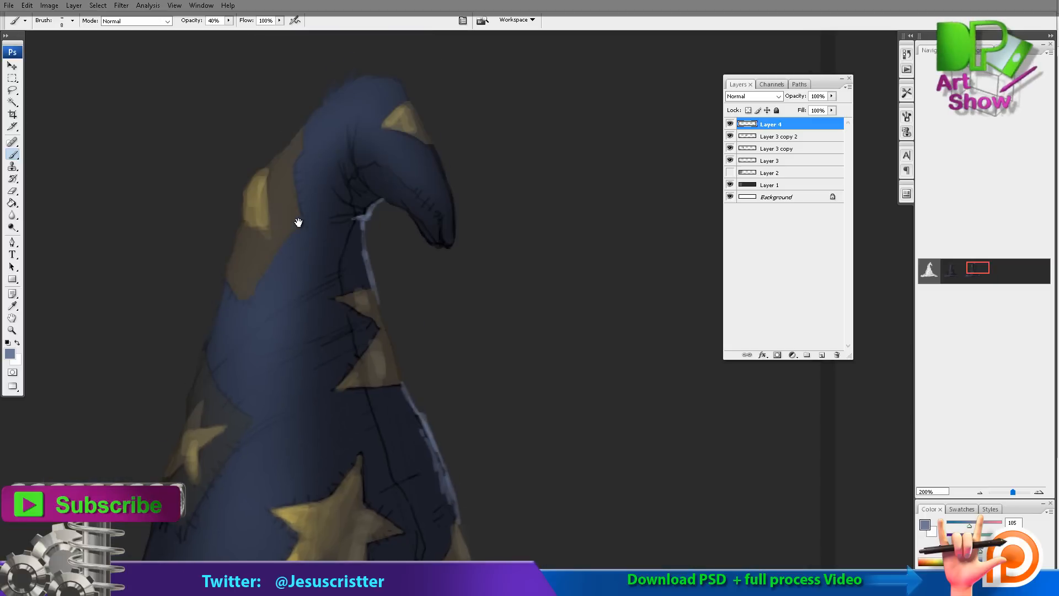
pyautogui.moveTo(431, 145); pyautogui.dragTo(453, 245)
pyautogui.moveTo(302, 132); pyautogui.dragTo(298, 219)
pyautogui.moveTo(395, 165); pyautogui.dragTo(356, 165)
# Step: Paint the rim light along the upper edge of the right brim, out toward its frayed tip
pyautogui.moveTo(313, 294); pyautogui.dragTo(298, 222)
pyautogui.keyDown('alt'); pyautogui.click(298, 223); pyautogui.keyUp('alt')
pyautogui.keyDown('ctrl'); pyautogui.click(298, 222); pyautogui.keyUp('ctrl')
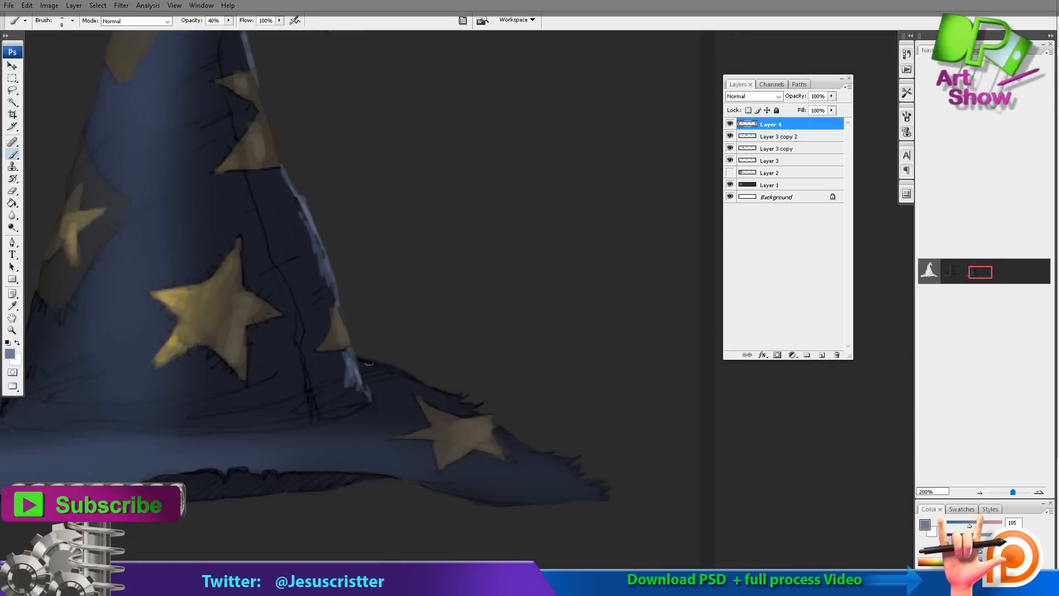
pyautogui.moveTo(354, 356); pyautogui.dragTo(435, 387)
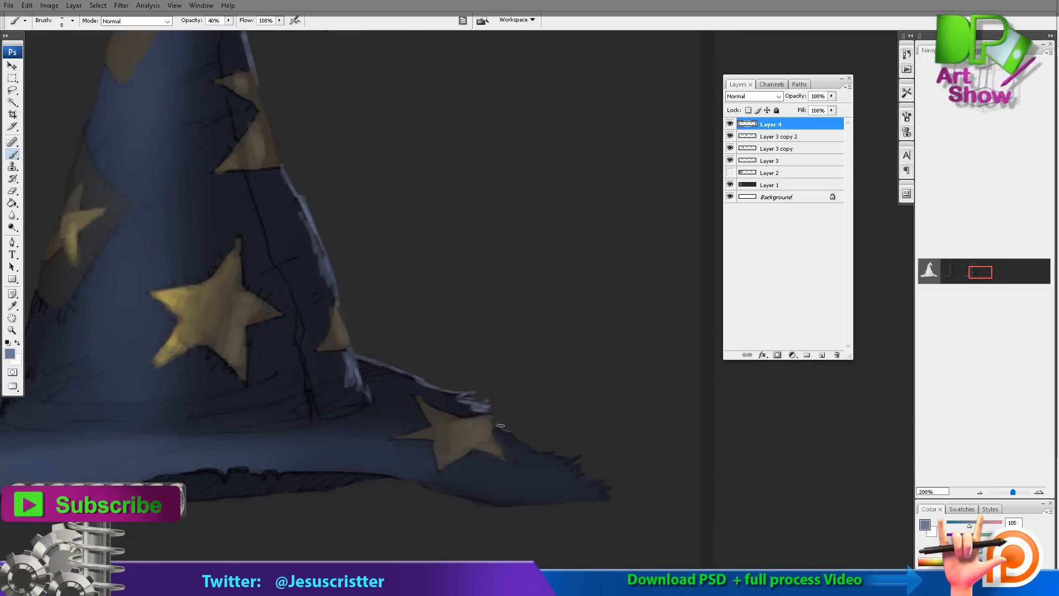
pyautogui.moveTo(540, 451); pyautogui.dragTo(571, 461)
pyautogui.moveTo(182, 159)
pyautogui.mouseDown()
pyautogui.moveTo(298, 222)
pyautogui.moveTo(337, 179)
pyautogui.mouseUp()
# Step: Add a new layer and choose a bright, saturated blue as the foreground colour
pyautogui.keyDown('alt'); pyautogui.click(298, 223); pyautogui.keyUp('alt')
pyautogui.keyDown('alt'); pyautogui.click(298, 223); pyautogui.keyUp('alt')
pyautogui.keyDown('alt'); pyautogui.click(298, 222); pyautogui.keyUp('alt')
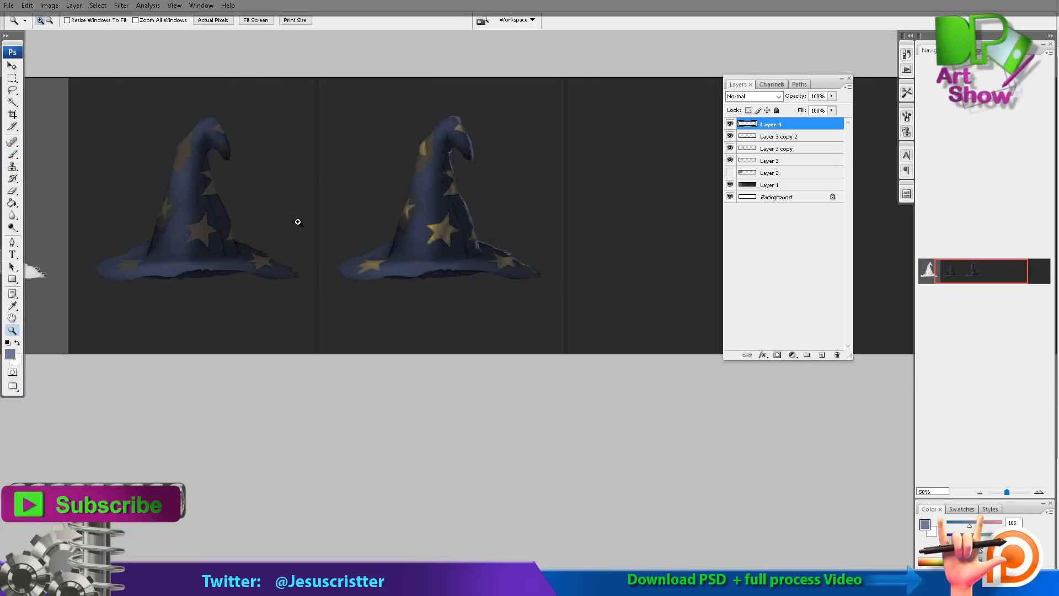
pyautogui.keyDown('alt'); pyautogui.click(298, 222); pyautogui.keyUp('alt')
pyautogui.moveTo(524, 205); pyautogui.dragTo(664, 288)
pyautogui.press('b')
pyautogui.hotkey('ctrl', 'shift', 'alt', 'n')
pyautogui.click(9, 354)
pyautogui.click(532, 93)
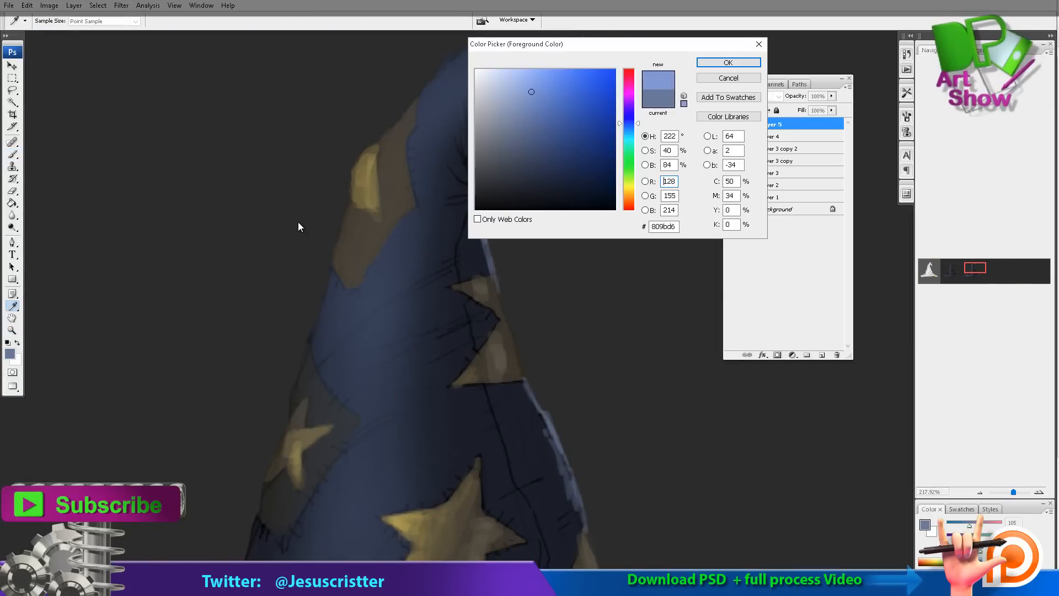
pyautogui.click(629, 126)
pyautogui.click(569, 85)
pyautogui.click(729, 62)
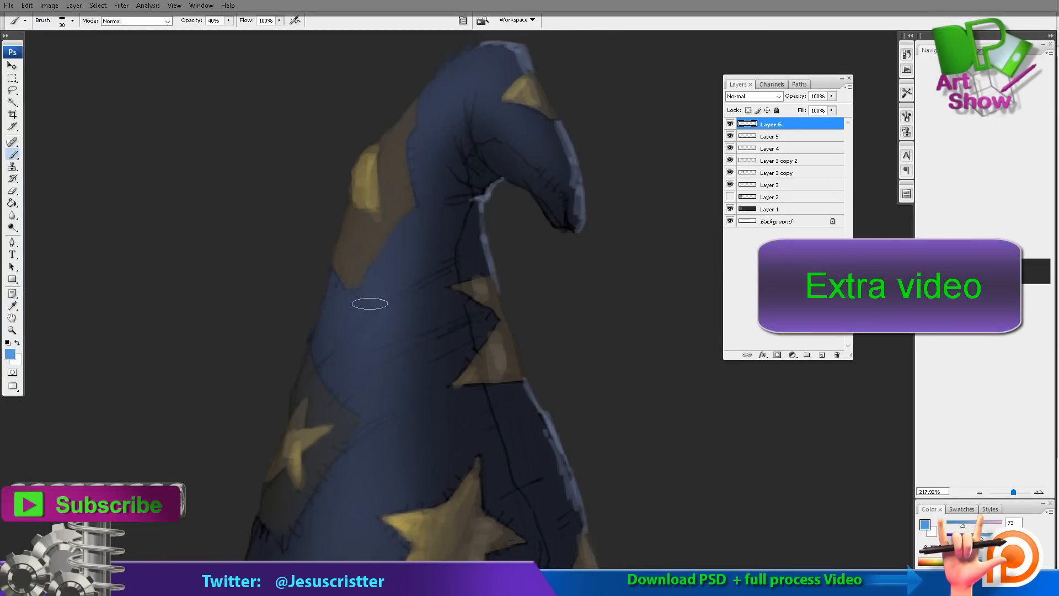
# Step: Paint bright blue highlight strokes on the cone's middle folds and just above the brim at 40% brush opacity
pyautogui.moveTo(366, 300); pyautogui.dragTo(354, 407)
pyautogui.scroll(-5, 329, 370)
pyautogui.moveTo(301, 378); pyautogui.dragTo(461, 371)
pyautogui.moveTo(439, 386); pyautogui.dragTo(322, 391)
# Step: Glaze bright blue over the lower cone and the left and centre of the brim at 10% brush opacity
pyautogui.press('1')
pyautogui.moveTo(425, 345); pyautogui.dragTo(325, 363)
pyautogui.moveTo(430, 292); pyautogui.dragTo(298, 352)
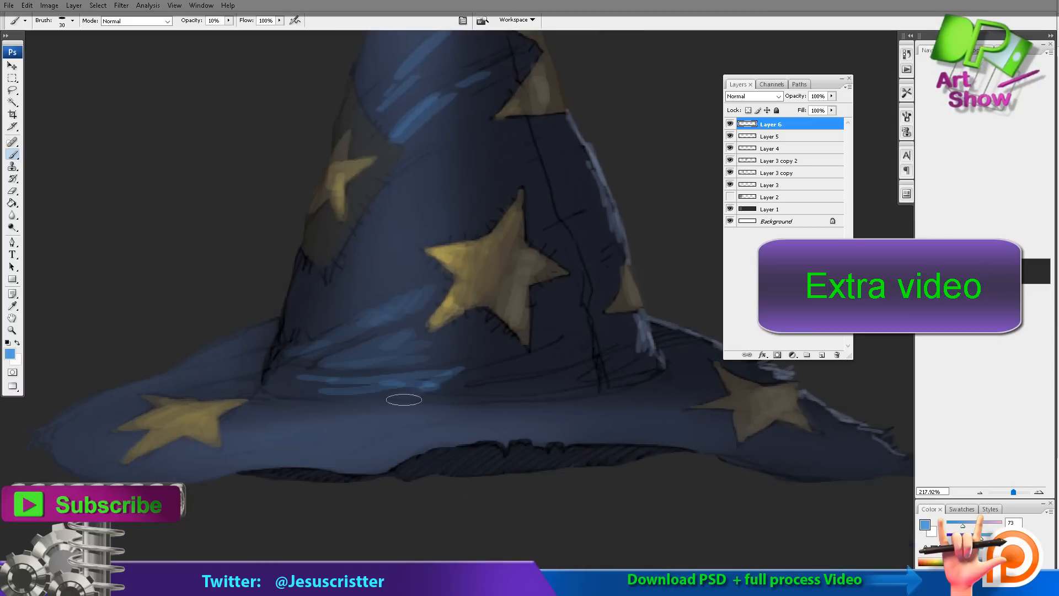
pyautogui.moveTo(461, 386); pyautogui.dragTo(356, 395)
pyautogui.moveTo(440, 429); pyautogui.dragTo(173, 470)
pyautogui.moveTo(328, 418)
pyautogui.mouseDown()
pyautogui.moveTo(146, 472)
pyautogui.moveTo(83, 461)
pyautogui.mouseUp()
pyautogui.moveTo(361, 433); pyautogui.dragTo(486, 429)
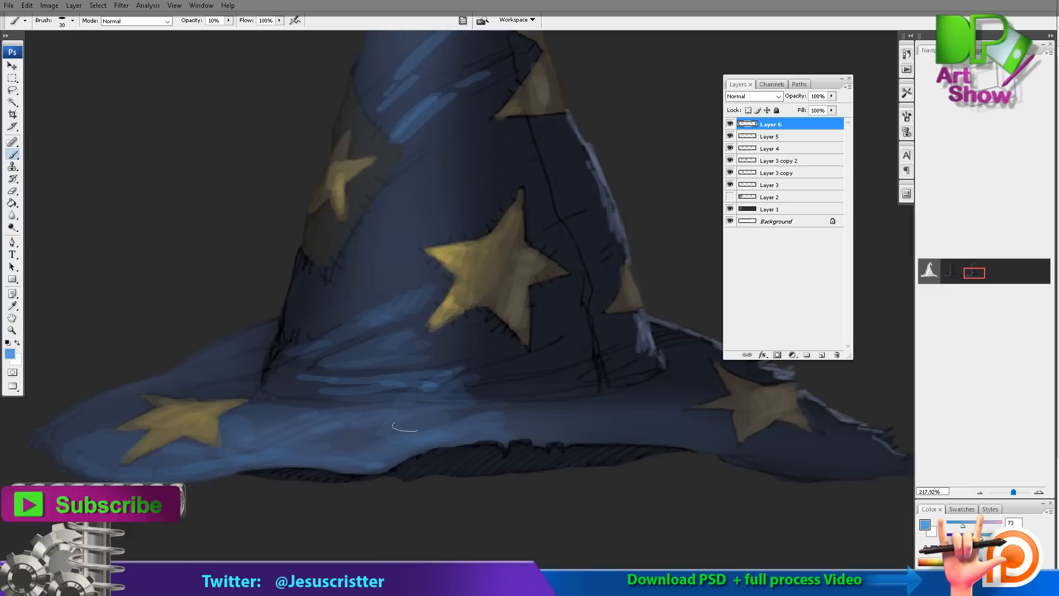
# Step: Glaze soft blue highlights over the hat's hooked tip at 10% brush opacity
pyautogui.press('z')
pyautogui.keyDown('alt'); pyautogui.click(298, 222); pyautogui.keyUp('alt')
pyautogui.keyDown('alt'); pyautogui.click(298, 222); pyautogui.keyUp('alt')
pyautogui.keyDown('alt'); pyautogui.click(298, 222); pyautogui.keyUp('alt')
pyautogui.keyDown('alt'); pyautogui.click(298, 221); pyautogui.keyUp('alt')
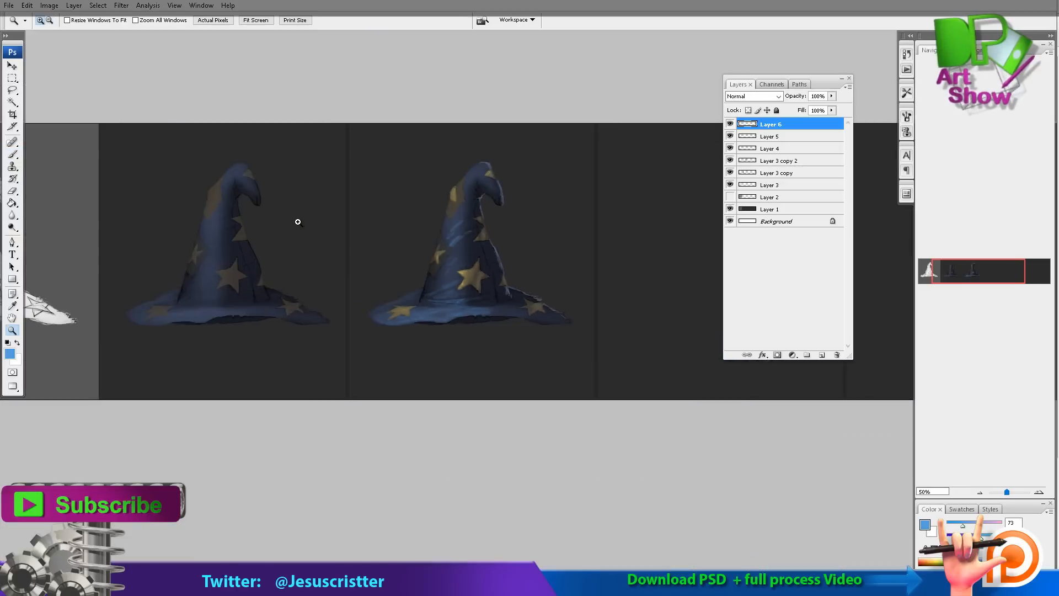
pyautogui.moveTo(386, 127); pyautogui.dragTo(615, 309)
pyautogui.press('b')
pyautogui.moveTo(436, 179); pyautogui.dragTo(502, 237)
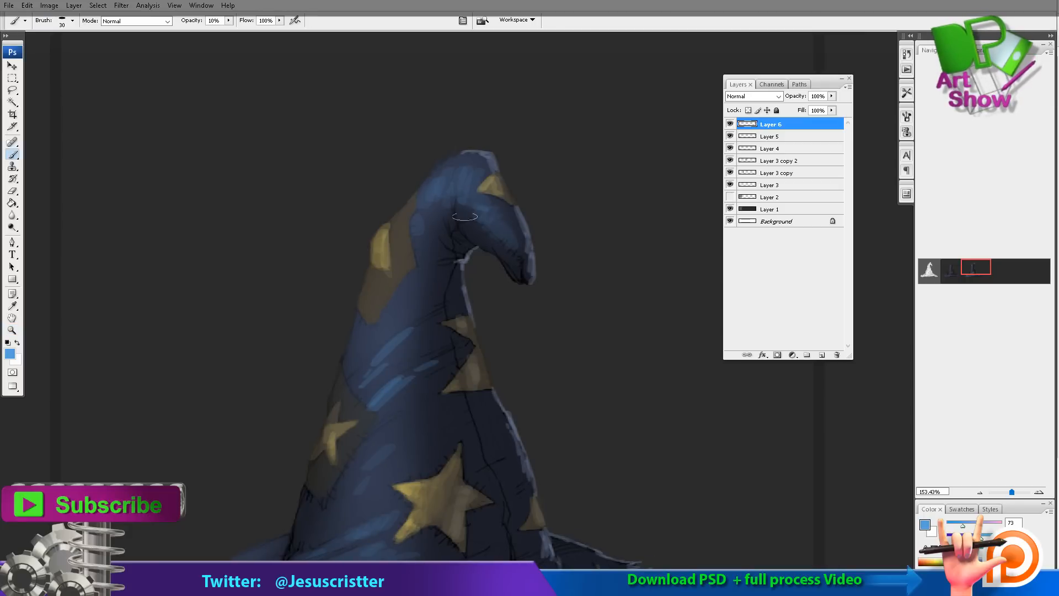
# Step: Paint a thin bright blue rim light along the left brim's upper edge at 40% brush opacity
pyautogui.press('z')
pyautogui.keyDown('alt'); pyautogui.click(297, 221); pyautogui.keyUp('alt')
pyautogui.press('space')
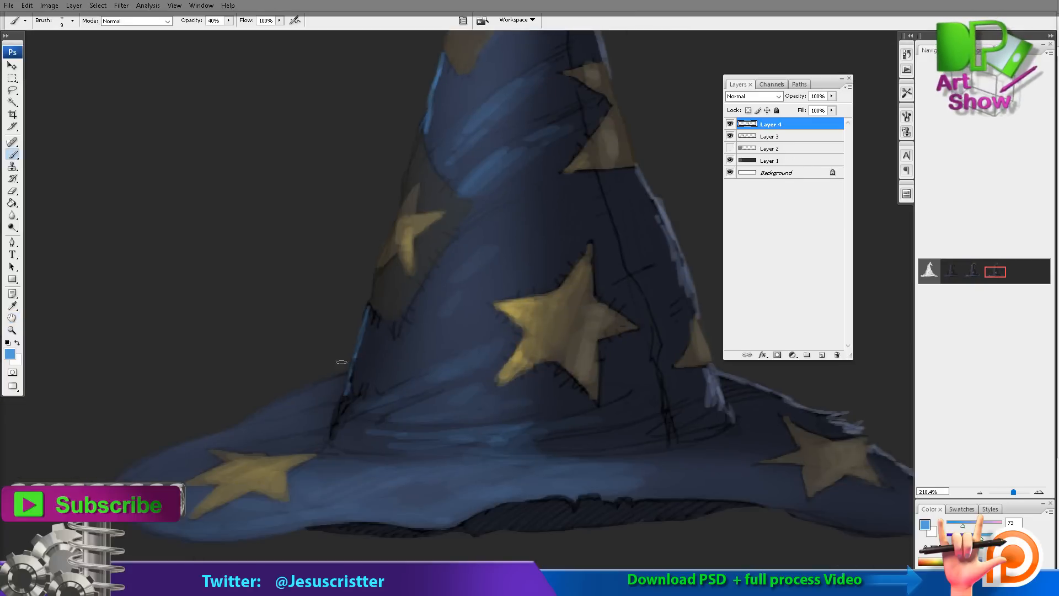
pyautogui.moveTo(347, 371); pyautogui.dragTo(272, 399)
pyautogui.moveTo(303, 288)
pyautogui.mouseDown()
pyautogui.moveTo(298, 223)
pyautogui.moveTo(32, 304)
pyautogui.mouseUp()
# Step: Choose the pale grey-blue 90a2c7 and paint it along the cone's lower left edge and the left brim's upper edge
pyautogui.keyDown('alt'); pyautogui.click(403, 259); pyautogui.keyUp('alt')
pyautogui.click(10, 354)
pyautogui.click(514, 100)
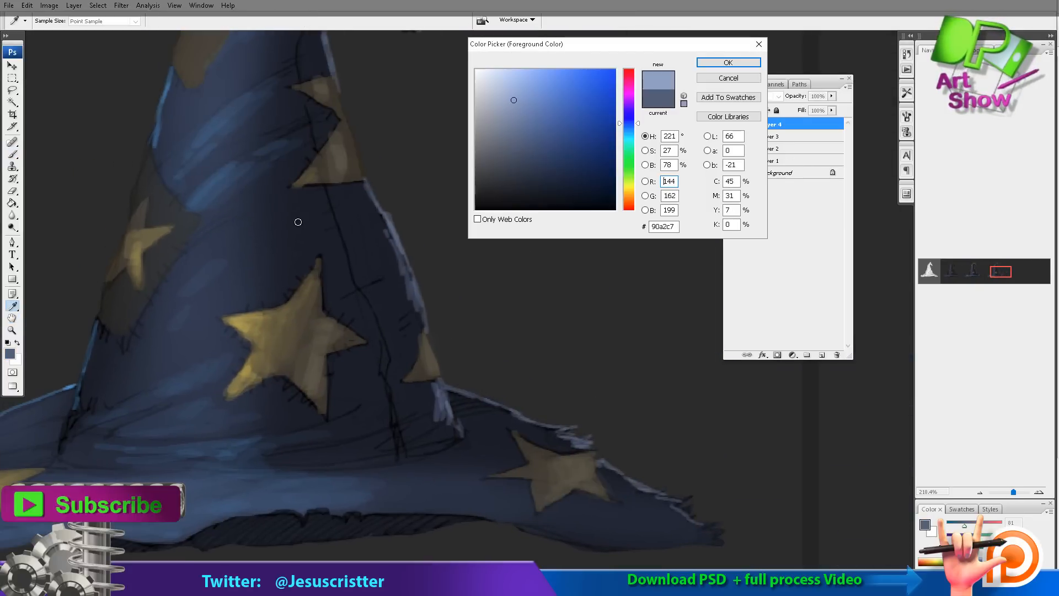
pyautogui.click(728, 62)
pyautogui.moveTo(298, 222); pyautogui.dragTo(455, 153)
pyautogui.moveTo(253, 254); pyautogui.dragTo(216, 381)
pyautogui.moveTo(235, 317); pyautogui.dragTo(120, 369)
pyautogui.moveTo(221, 321); pyautogui.dragTo(170, 340)
# Step: Paint pale grey-blue rim light along the edges of the brim's torn underside opening at 40% brush opacity
pyautogui.moveTo(298, 222); pyautogui.dragTo(303, 107)
pyautogui.press('4')
pyautogui.moveTo(398, 336)
pyautogui.mouseDown()
pyautogui.moveTo(341, 360)
pyautogui.moveTo(276, 357)
pyautogui.moveTo(440, 334)
pyautogui.mouseUp()
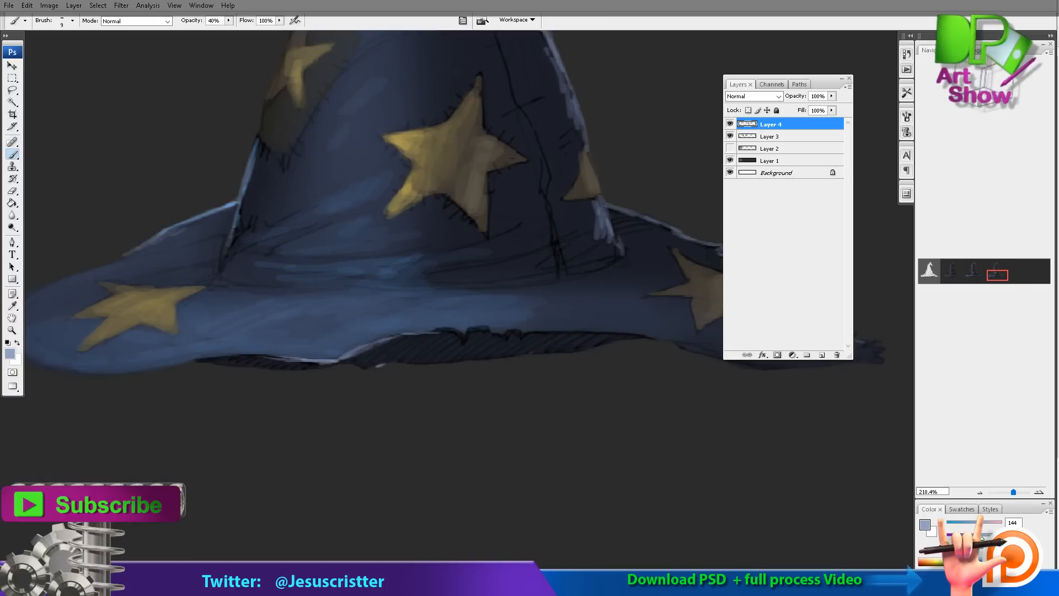
pyautogui.moveTo(366, 371)
pyautogui.mouseDown()
pyautogui.moveTo(448, 361)
pyautogui.moveTo(354, 369)
pyautogui.mouseUp()
pyautogui.moveTo(534, 346); pyautogui.dragTo(446, 364)
pyautogui.moveTo(517, 351); pyautogui.dragTo(444, 359)
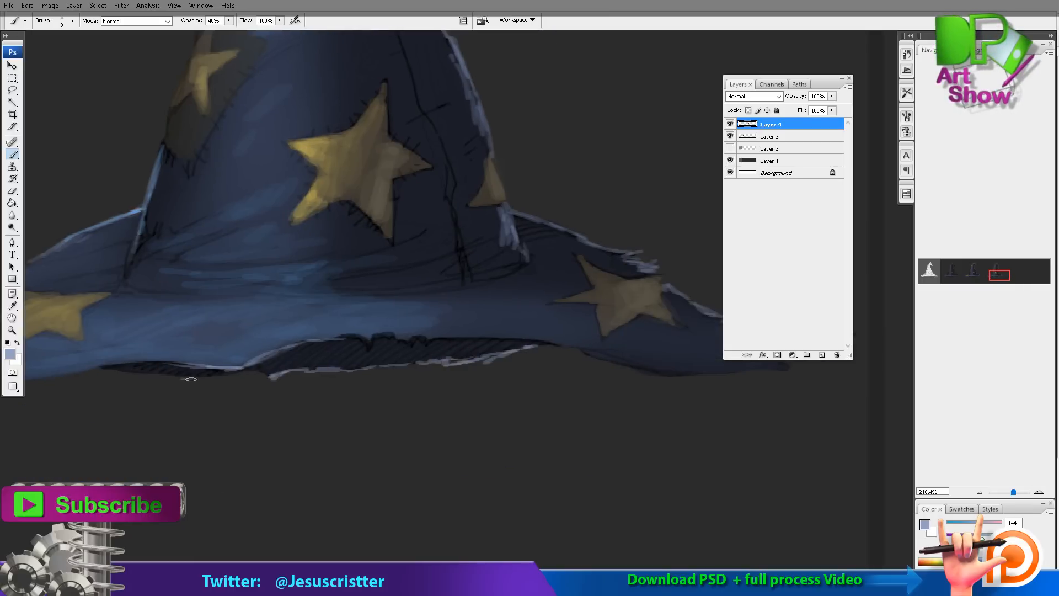
# Step: Extend the pale rim light along the brim's lower edge to the frayed right tip
pyautogui.moveTo(191, 380); pyautogui.dragTo(134, 368)
pyautogui.moveTo(353, 287); pyautogui.dragTo(221, 279)
pyautogui.moveTo(420, 338)
pyautogui.mouseDown()
pyautogui.moveTo(339, 333)
pyautogui.moveTo(444, 343)
pyautogui.moveTo(540, 373)
pyautogui.moveTo(511, 366)
pyautogui.mouseUp()
pyautogui.moveTo(604, 368); pyautogui.dragTo(516, 365)
pyautogui.moveTo(647, 346); pyautogui.dragTo(586, 312)
# Step: Choose a pale yellow from a sampled star colour and paint a rim light on the small star at the cone's lower right edge
pyautogui.moveTo(377, 132); pyautogui.dragTo(381, 299)
pyautogui.keyDown('alt'); pyautogui.click(298, 223); pyautogui.keyUp('alt')
pyautogui.click(9, 354)
pyautogui.click(539, 87)
pyautogui.press('Return')
pyautogui.moveTo(374, 249); pyautogui.dragTo(378, 278)
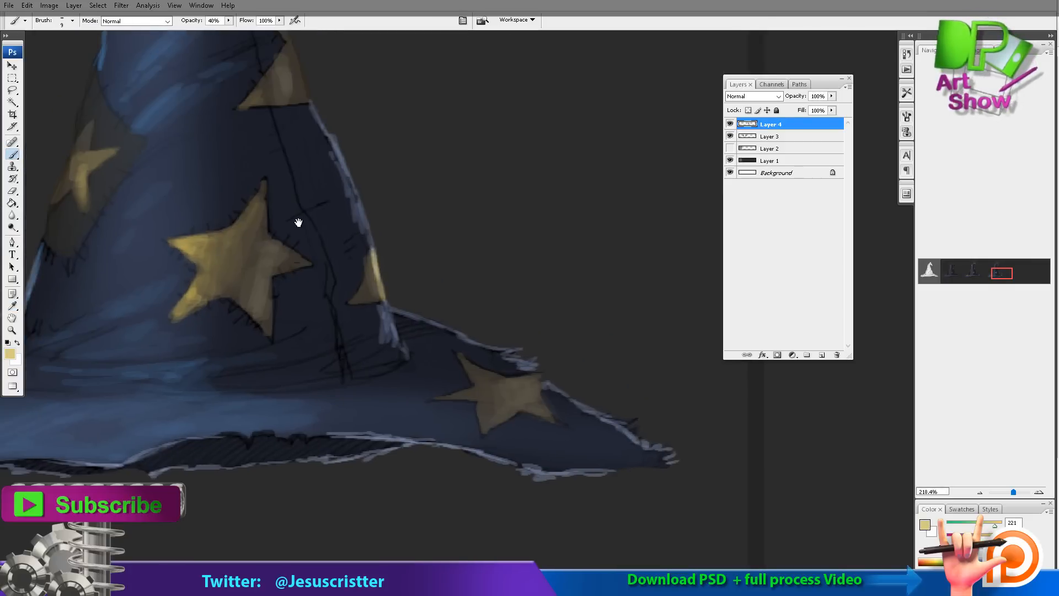
# Step: Paint pale yellow rim light on the right edges of the upper partial star and the star on the hooked tip
pyautogui.moveTo(298, 222); pyautogui.dragTo(309, 429)
pyautogui.moveTo(295, 211); pyautogui.dragTo(321, 310)
pyautogui.moveTo(308, 268)
pyautogui.mouseDown()
pyautogui.moveTo(318, 308)
pyautogui.moveTo(292, 206)
pyautogui.moveTo(298, 334)
pyautogui.mouseUp()
pyautogui.moveTo(342, 132); pyautogui.dragTo(360, 168)
pyautogui.moveTo(344, 138); pyautogui.dragTo(362, 174)
# Step: Add a new layer and set the foreground colour to near-black for shadows
pyautogui.press('z')
pyautogui.keyDown('alt'); pyautogui.click(298, 222); pyautogui.keyUp('alt')
pyautogui.keyDown('alt'); pyautogui.click(298, 222); pyautogui.keyUp('alt')
pyautogui.keyDown('alt'); pyautogui.click(298, 222); pyautogui.keyUp('alt')
pyautogui.keyDown('alt'); pyautogui.click(298, 222); pyautogui.keyUp('alt')
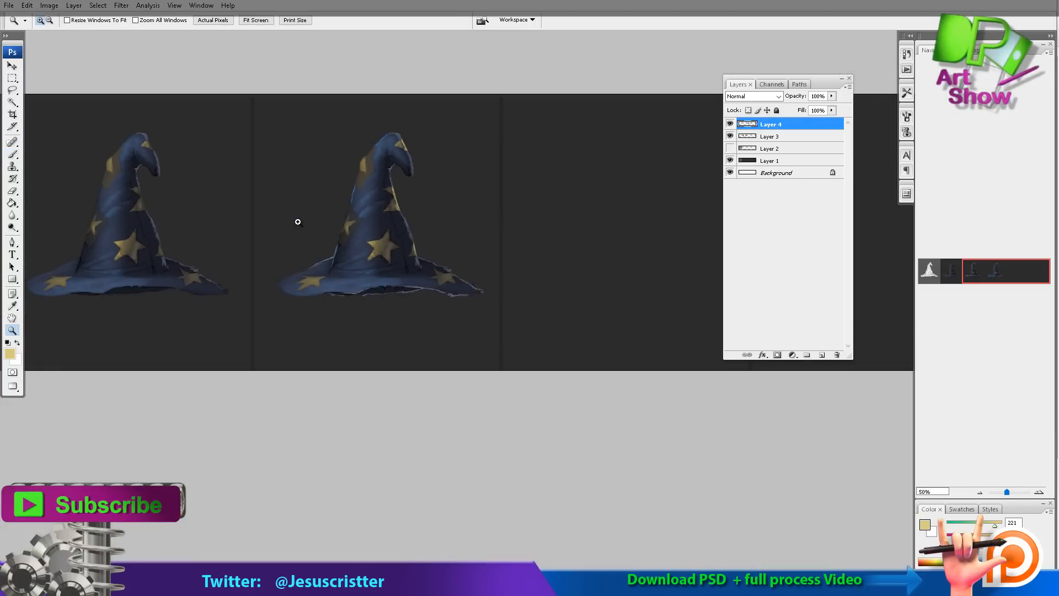
pyautogui.click(298, 222)
pyautogui.click(298, 222)
pyautogui.click(298, 222)
pyautogui.press('i')
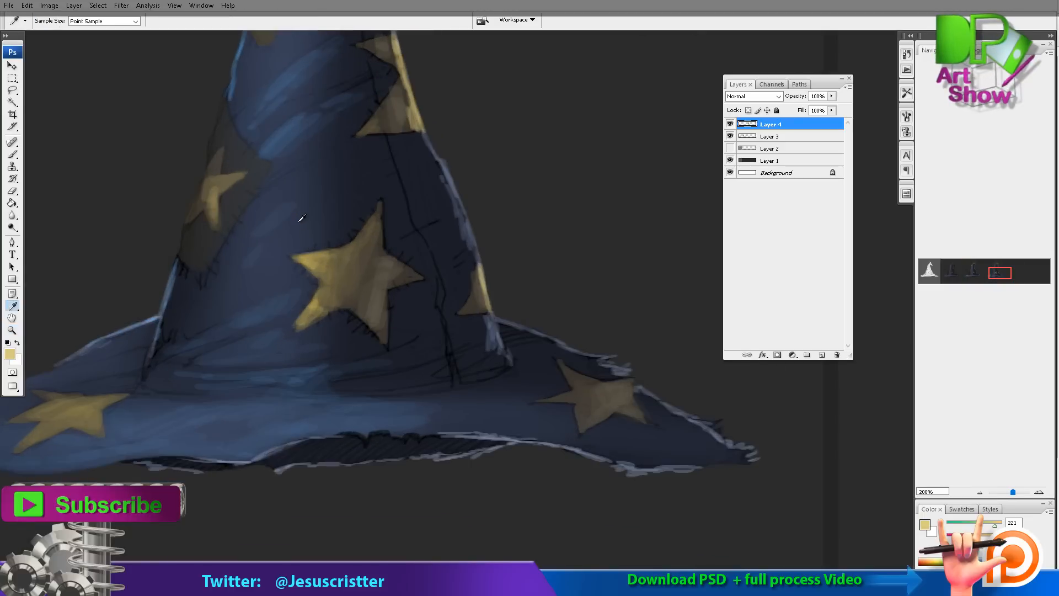
pyautogui.click(302, 218)
pyautogui.click(302, 218)
pyautogui.hotkey('ctrl', 'shift', 'alt', 'n')
pyautogui.press('b')
# Step: Paint dark shadow strokes on the left brim behind the cone, along the cone's base and on the right seam
pyautogui.moveTo(149, 353); pyautogui.dragTo(69, 385)
pyautogui.moveTo(149, 347)
pyautogui.mouseDown()
pyautogui.moveTo(111, 367)
pyautogui.moveTo(319, 390)
pyautogui.moveTo(405, 378)
pyautogui.mouseUp()
pyautogui.moveTo(465, 354); pyautogui.dragTo(459, 375)
pyautogui.moveTo(294, 139); pyautogui.dragTo(298, 223)
# Step: Shade the creases beside the upper partial star and below the hat's hook
pyautogui.moveTo(380, 186); pyautogui.dragTo(382, 270)
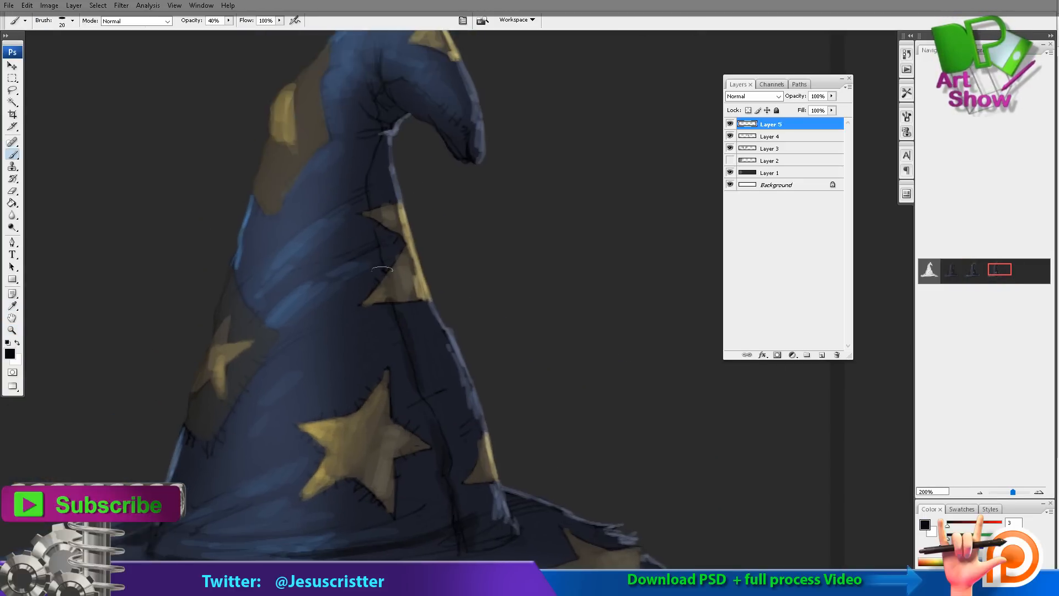
pyautogui.moveTo(361, 126)
pyautogui.mouseDown()
pyautogui.moveTo(400, 115)
pyautogui.moveTo(353, 176)
pyautogui.mouseUp()
pyautogui.press('4')
# Step: Deepen the shadows on the cone's lower right side and along its base at 40% brush opacity
pyautogui.moveTo(298, 223); pyautogui.dragTo(290, 170)
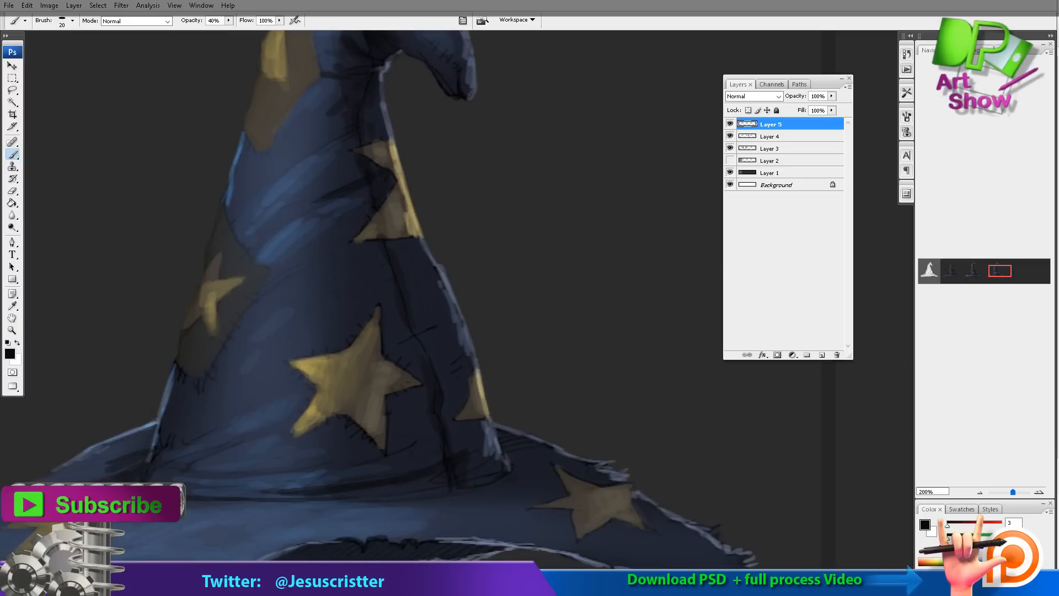
pyautogui.moveTo(365, 465)
pyautogui.mouseDown()
pyautogui.moveTo(480, 430)
pyautogui.moveTo(486, 483)
pyautogui.moveTo(524, 480)
pyautogui.moveTo(525, 454)
pyautogui.mouseUp()
pyautogui.moveTo(193, 498); pyautogui.dragTo(373, 491)
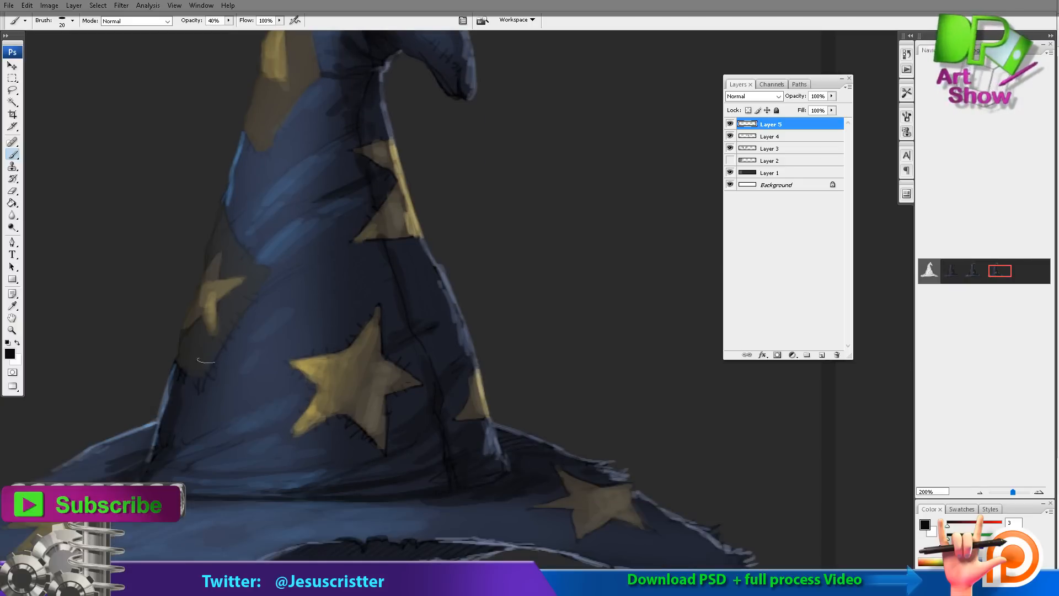
pyautogui.press('space')
pyautogui.moveTo(293, 307); pyautogui.dragTo(299, 222)
# Step: Lower the shadow layer's opacity to 67% and paint more dark strokes around the right brim star, cone base and left brim
pyautogui.press('4')
pyautogui.press('5')
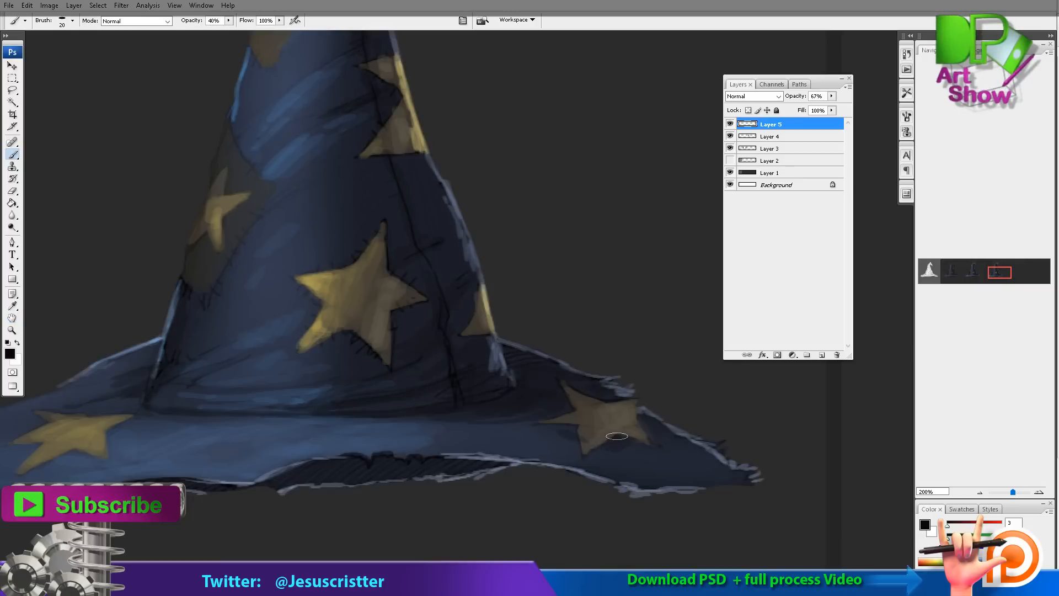
pyautogui.moveTo(594, 460); pyautogui.dragTo(709, 430)
pyautogui.moveTo(469, 392); pyautogui.dragTo(389, 399)
pyautogui.moveTo(378, 409); pyautogui.dragTo(304, 430)
pyautogui.moveTo(145, 394); pyautogui.dragTo(84, 419)
pyautogui.moveTo(148, 381); pyautogui.dragTo(117, 394)
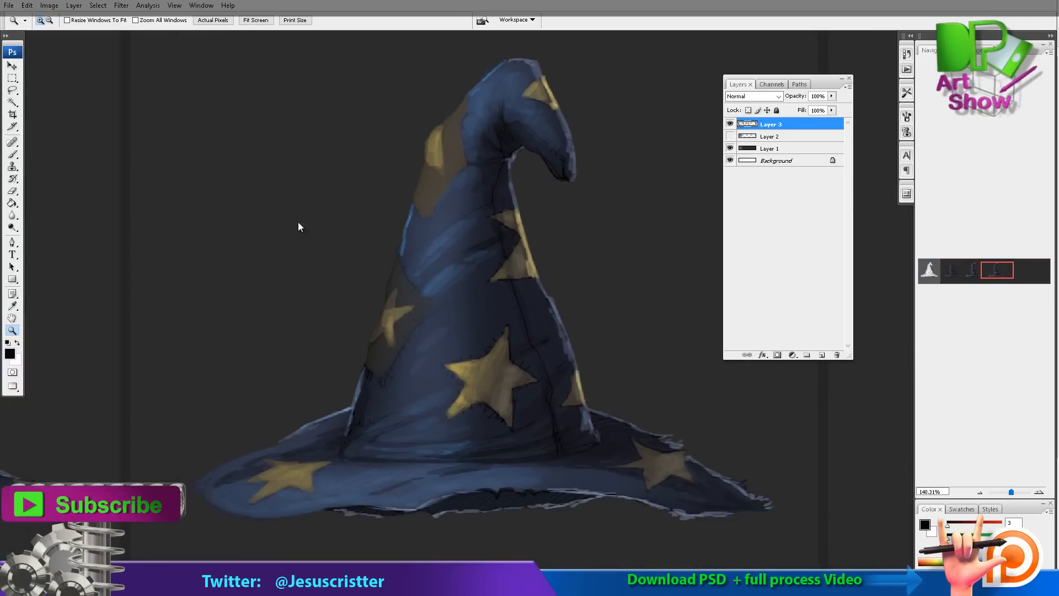
# Step: Add a new layer and choose the lighter blue 7b96d6 as the foreground colour
pyautogui.press('i')
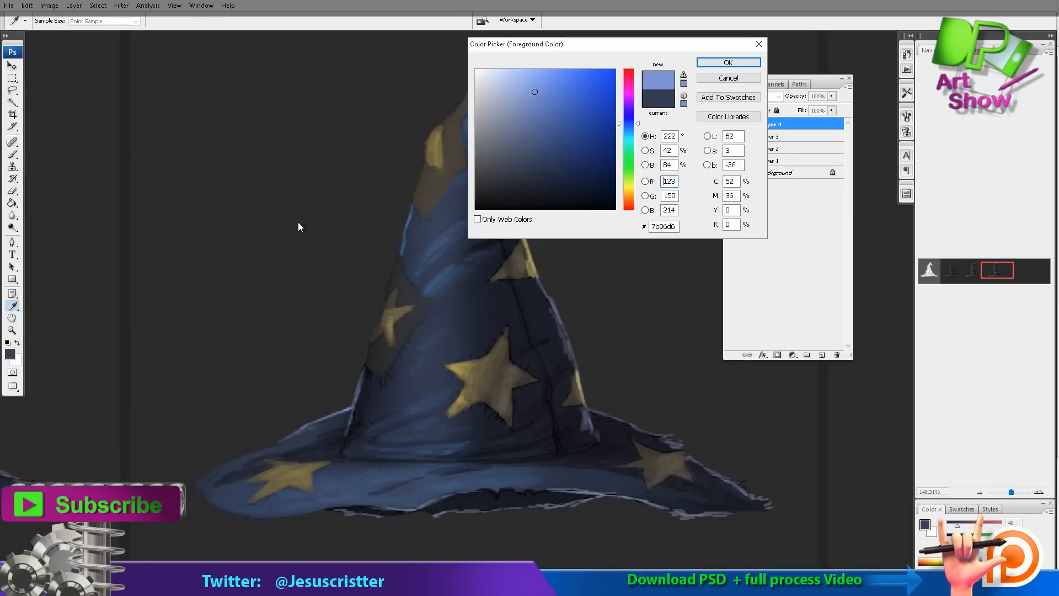
pyautogui.click(298, 227)
pyautogui.press('Return')
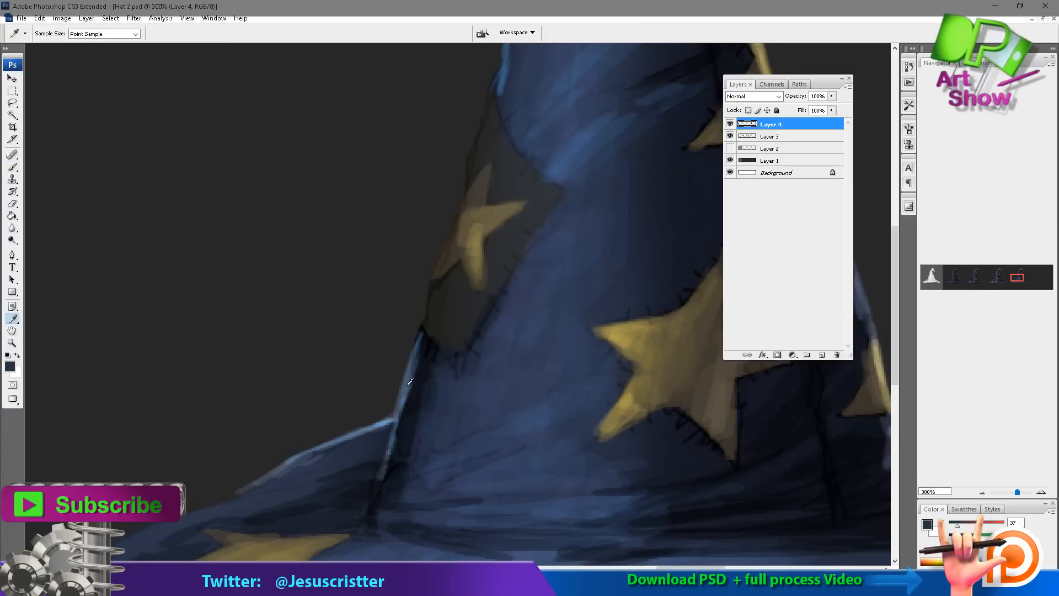
# Step: Sample a blue from the hat and paint over the cone's lower left edge below the patch at 30% brush opacity
pyautogui.click(409, 383)
pyautogui.press('b')
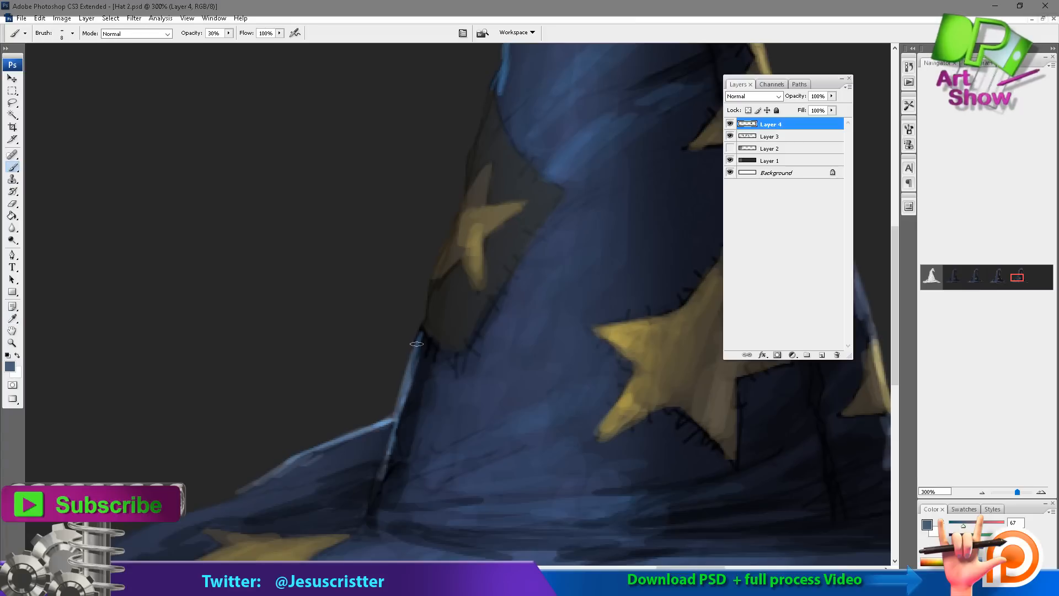
pyautogui.moveTo(425, 337); pyautogui.dragTo(396, 431)
pyautogui.moveTo(395, 431)
pyautogui.mouseDown()
pyautogui.moveTo(401, 383)
pyautogui.moveTo(384, 432)
pyautogui.moveTo(402, 426)
pyautogui.moveTo(415, 398)
pyautogui.mouseUp()
pyautogui.hotkey('alt', 'Tab')
pyautogui.click(121, 512)
pyautogui.click(183, 451)
# Step: Sample dark tones near the left patch and blend the shadow below its stitches and beside the cone's left edge
pyautogui.keyDown('alt'); pyautogui.click(428, 333); pyautogui.keyUp('alt')
pyautogui.moveTo(444, 338); pyautogui.dragTo(450, 359)
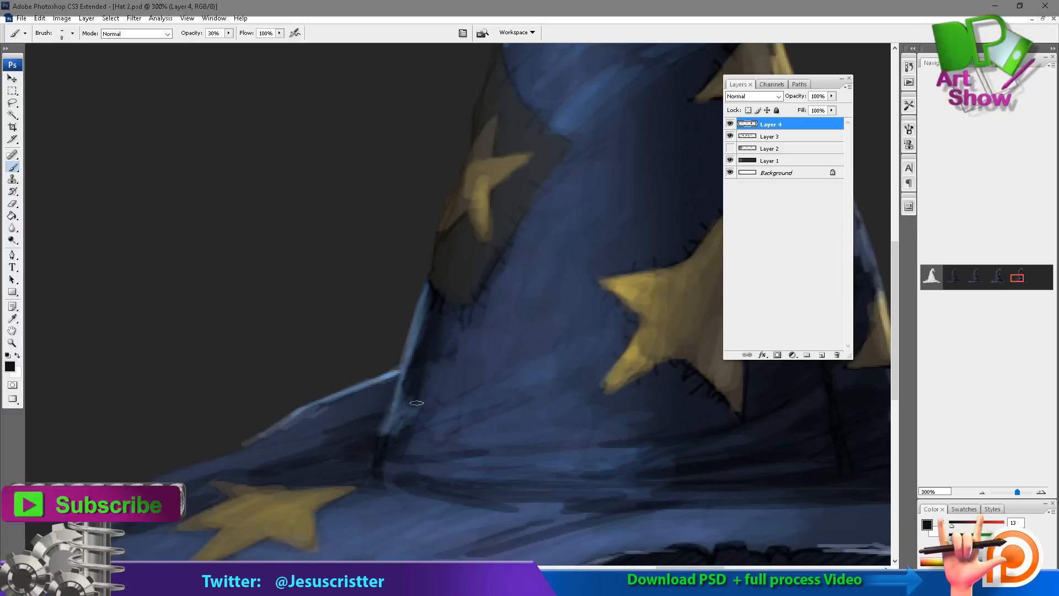
pyautogui.moveTo(415, 404); pyautogui.dragTo(446, 394)
pyautogui.keyDown('alt'); pyautogui.click(439, 362); pyautogui.keyUp('alt')
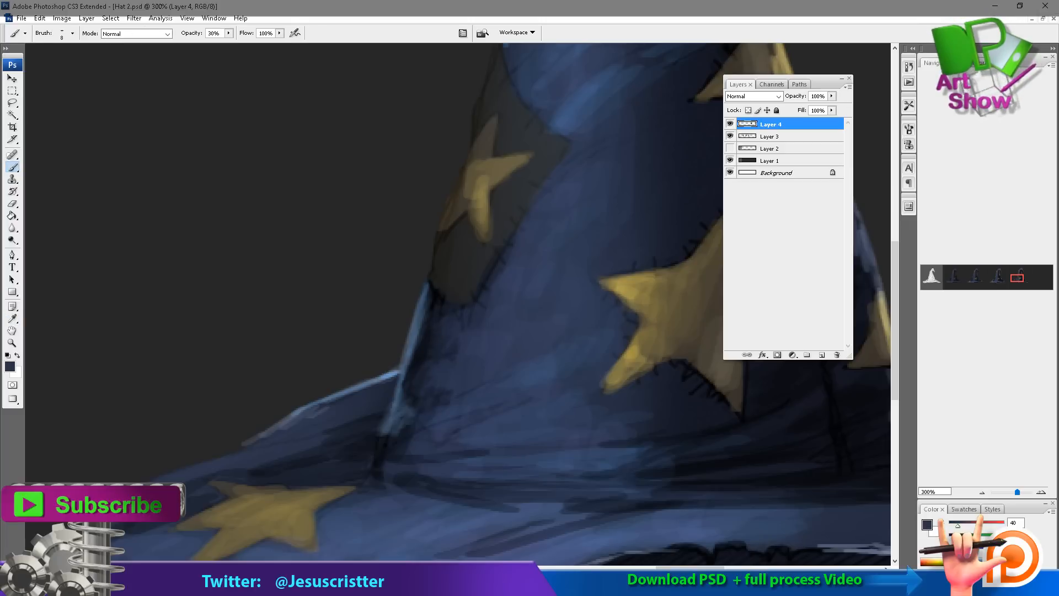
pyautogui.moveTo(428, 321)
pyautogui.mouseDown()
pyautogui.moveTo(410, 375)
pyautogui.moveTo(419, 347)
pyautogui.mouseUp()
# Step: Refine the lower end of the cone's left rim light with sampled blue and dark tones
pyautogui.keyDown('alt'); pyautogui.click(395, 408); pyautogui.keyUp('alt')
pyautogui.keyDown('alt'); pyautogui.click(404, 380); pyautogui.keyUp('alt')
pyautogui.moveTo(395, 404); pyautogui.dragTo(392, 419)
pyautogui.keyDown('alt'); pyautogui.click(395, 418); pyautogui.keyUp('alt')
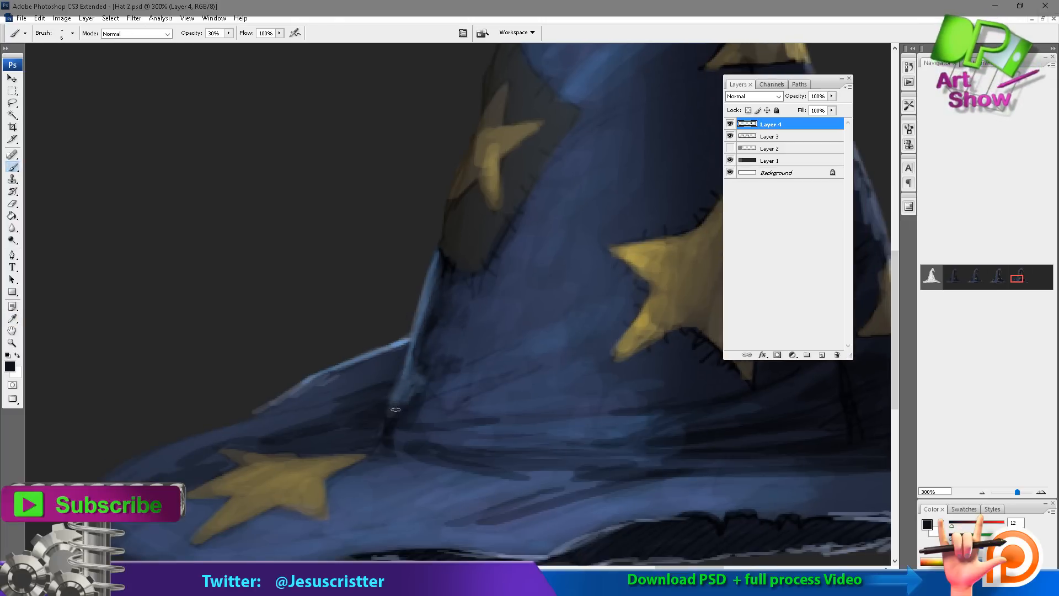
pyautogui.moveTo(400, 383); pyautogui.dragTo(389, 414)
# Step: Blend sampled dark blues into the corner where the cone's left edge meets the brim
pyautogui.keyDown('alt'); pyautogui.click(434, 385); pyautogui.keyUp('alt')
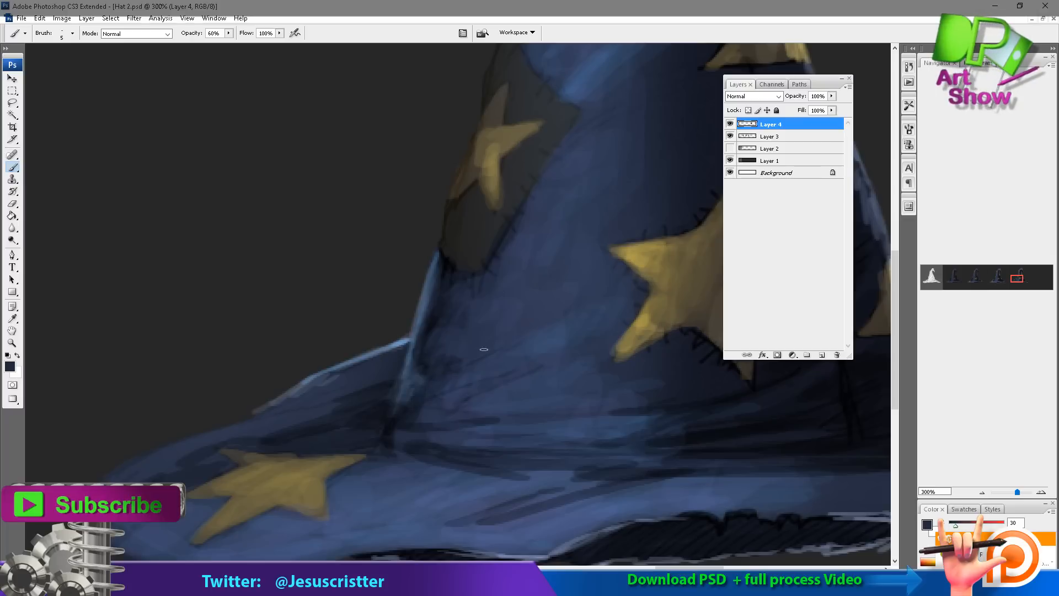
pyautogui.keyDown('alt'); pyautogui.click(485, 359); pyautogui.keyUp('alt')
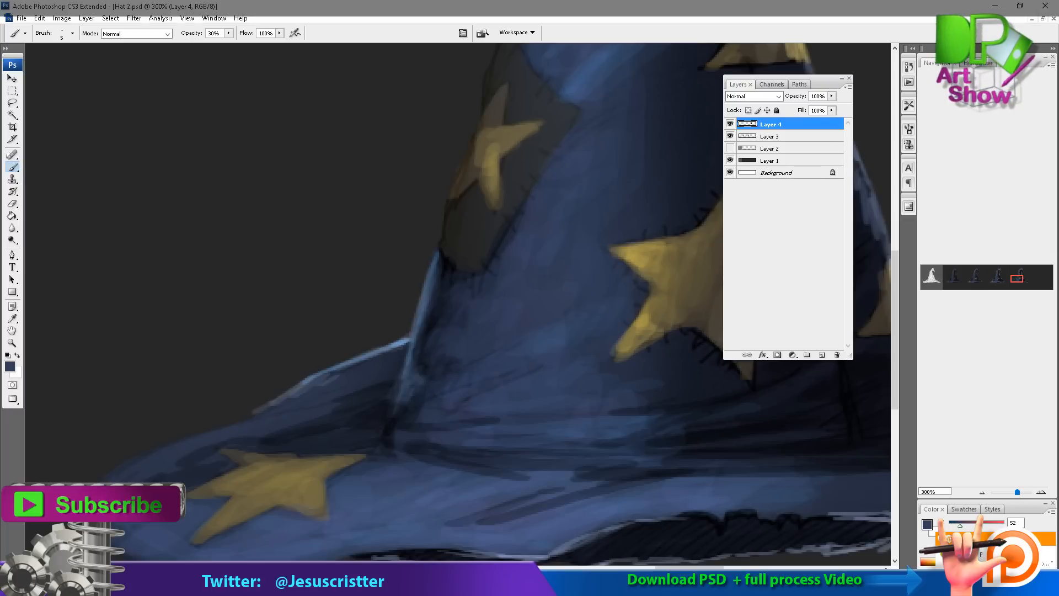
pyautogui.moveTo(421, 404); pyautogui.dragTo(412, 420)
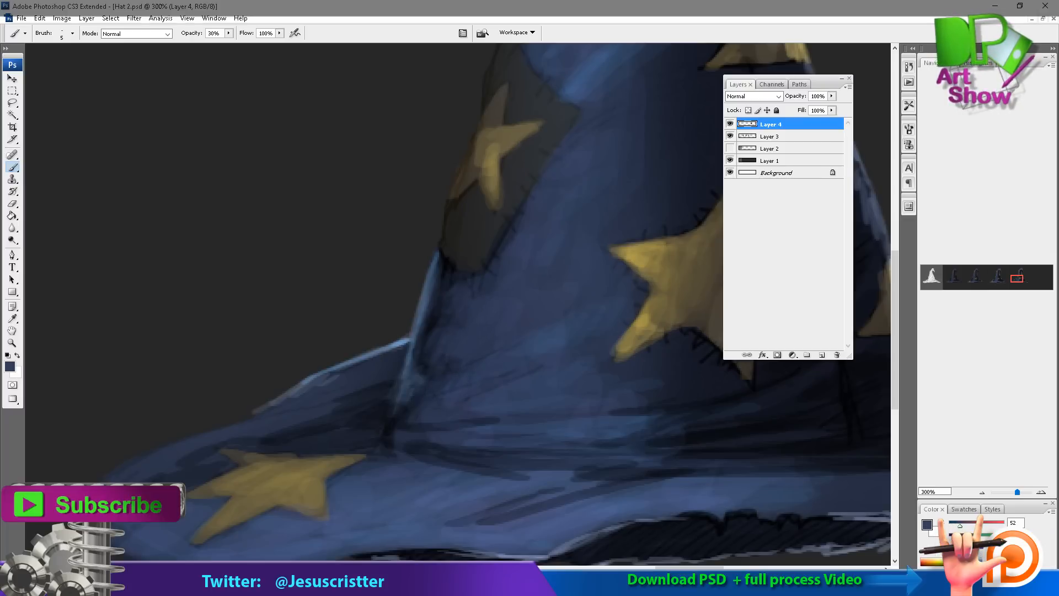
pyautogui.keyDown('alt'); pyautogui.click(397, 443); pyautogui.keyUp('alt')
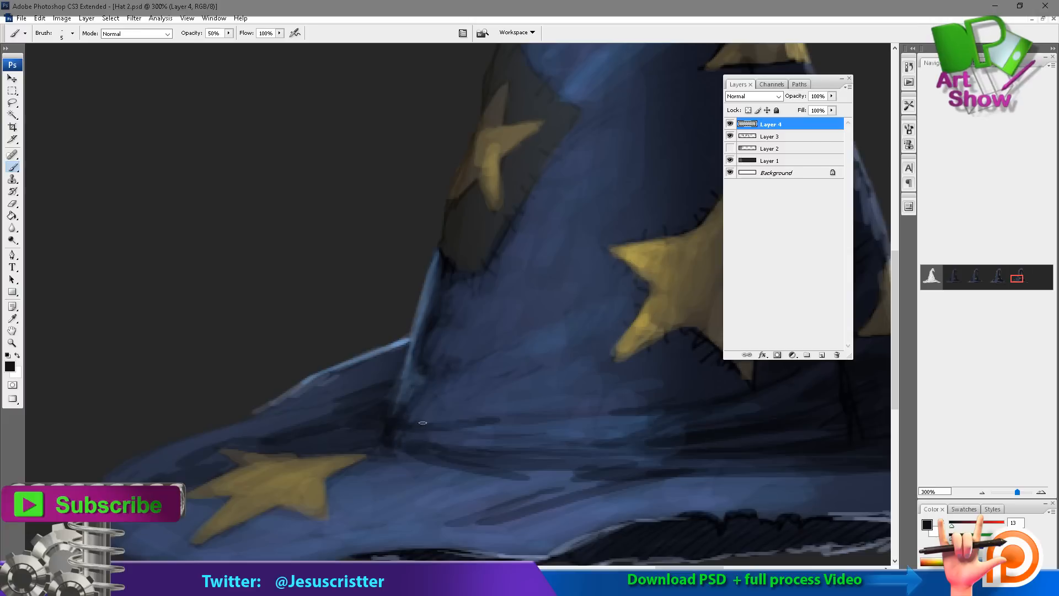
pyautogui.moveTo(405, 436); pyautogui.dragTo(450, 422)
pyautogui.keyDown('alt'); pyautogui.click(471, 417); pyautogui.keyUp('alt')
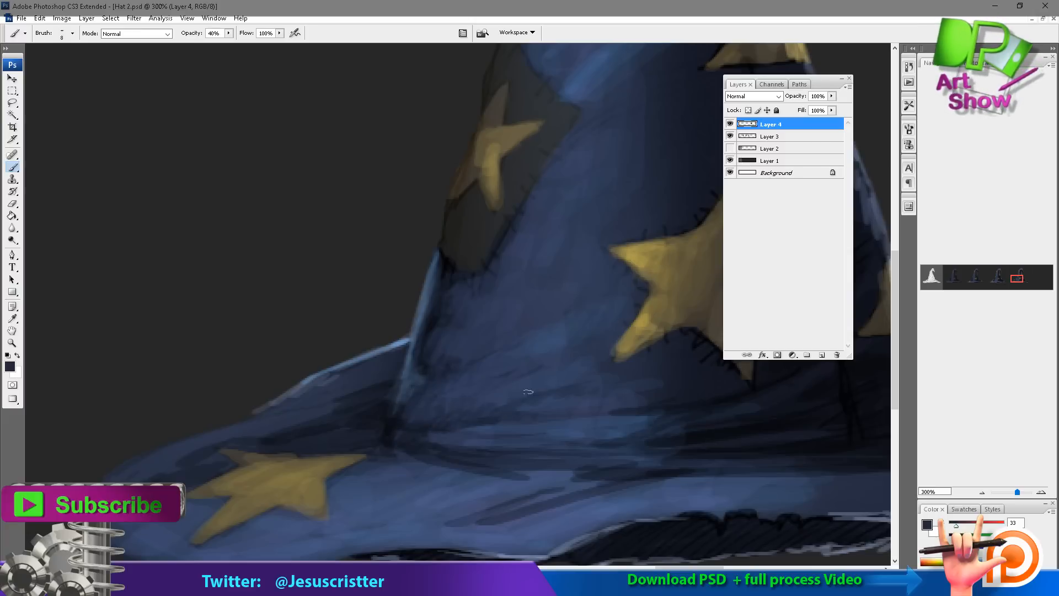
# Step: Sample blues from the hat and extend the cone's light left edge down to the brim at 40% brush opacity
pyautogui.keyDown('alt'); pyautogui.click(518, 220); pyautogui.keyUp('alt')
pyautogui.moveTo(517, 226)
pyautogui.mouseDown()
pyautogui.moveTo(446, 303)
pyautogui.moveTo(426, 289)
pyautogui.moveTo(399, 374)
pyautogui.moveTo(371, 417)
pyautogui.mouseUp()
pyautogui.keyDown('alt'); pyautogui.click(442, 297); pyautogui.keyUp('alt')
pyautogui.keyDown('alt'); pyautogui.click(401, 352); pyautogui.keyUp('alt')
pyautogui.moveTo(394, 382); pyautogui.dragTo(375, 404)
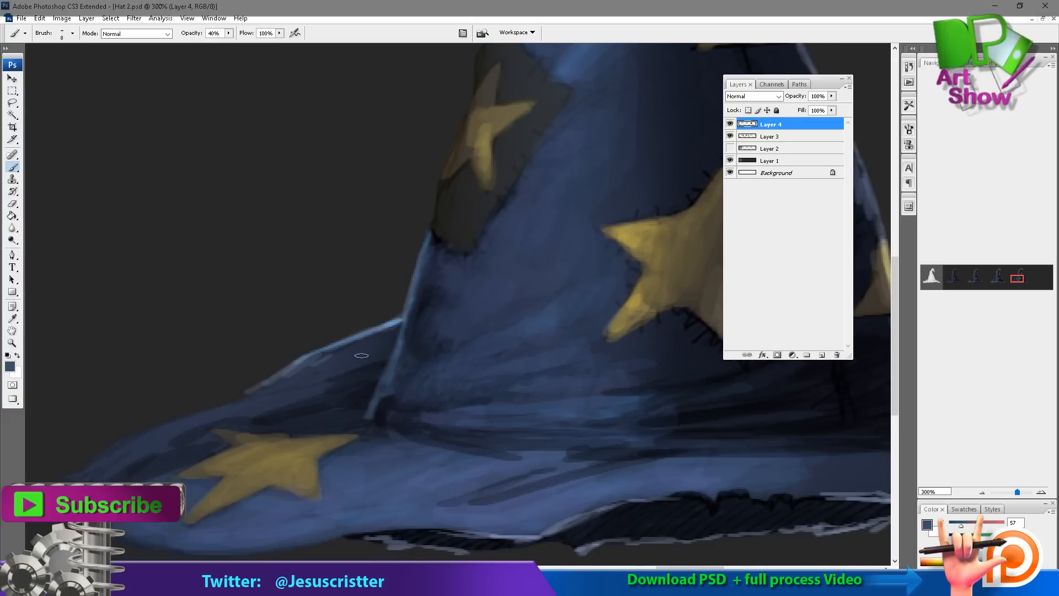
# Step: Paint sampled blues over the left brim behind the cone and smooth its light upper edge
pyautogui.moveTo(266, 386); pyautogui.dragTo(382, 371)
pyautogui.keyDown('alt'); pyautogui.click(350, 382); pyautogui.keyUp('alt')
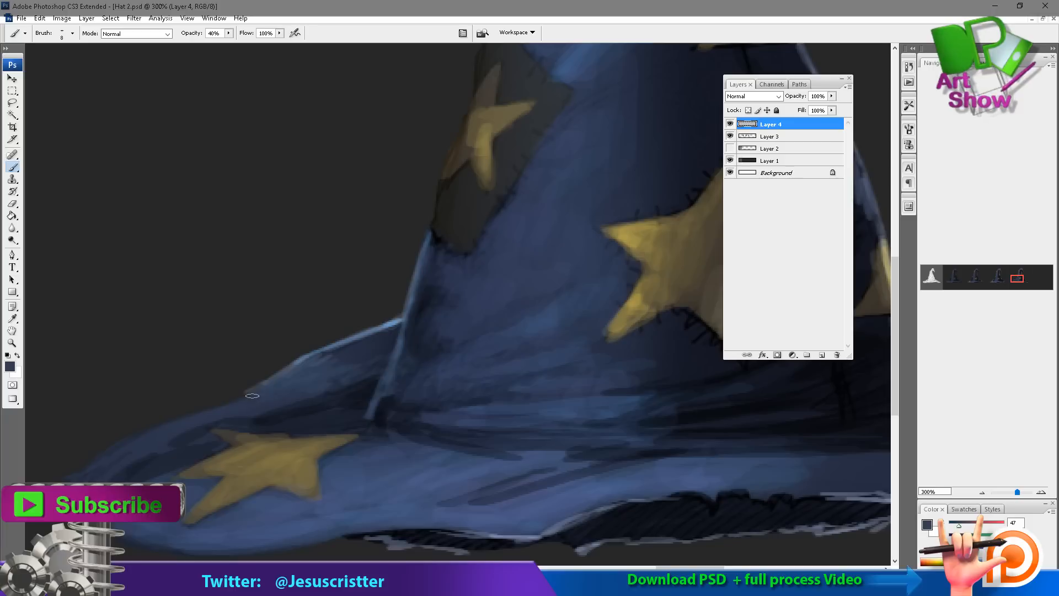
pyautogui.keyDown('alt'); pyautogui.click(313, 361); pyautogui.keyUp('alt')
pyautogui.moveTo(284, 373)
pyautogui.mouseDown()
pyautogui.moveTo(238, 398)
pyautogui.moveTo(293, 383)
pyautogui.moveTo(393, 322)
pyautogui.mouseUp()
# Step: Blend the left brim's shadow and outer edge above the left star with repeatedly sampled blues
pyautogui.keyDown('alt'); pyautogui.click(223, 400); pyautogui.keyUp('alt')
pyautogui.moveTo(308, 404); pyautogui.dragTo(380, 351)
pyautogui.keyDown('alt'); pyautogui.click(364, 374); pyautogui.keyUp('alt')
pyautogui.keyDown('alt'); pyautogui.click(296, 373); pyautogui.keyUp('alt')
pyautogui.moveTo(253, 382)
pyautogui.mouseDown()
pyautogui.moveTo(232, 388)
pyautogui.moveTo(260, 400)
pyautogui.mouseUp()
pyautogui.keyDown('alt'); pyautogui.click(254, 409); pyautogui.keyUp('alt')
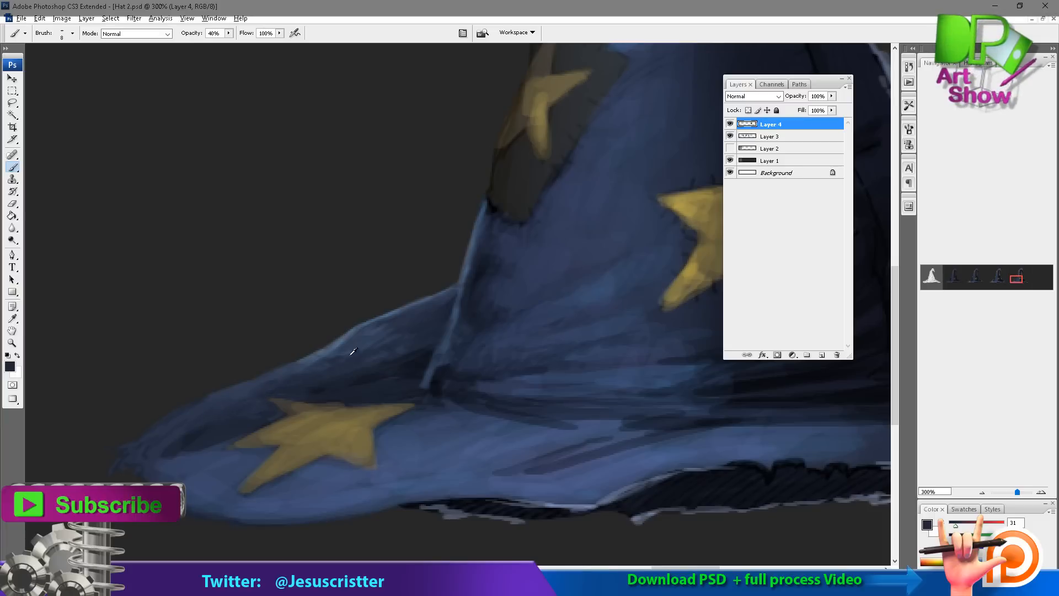
# Step: Blend sampled dark blues along the lower end of the cone's left edge and into its crease with the brim
pyautogui.keyDown('alt'); pyautogui.click(435, 382); pyautogui.keyUp('alt')
pyautogui.moveTo(428, 384); pyautogui.dragTo(450, 336)
pyautogui.keyDown('alt'); pyautogui.click(447, 356); pyautogui.keyUp('alt')
pyautogui.keyDown('alt'); pyautogui.click(451, 375); pyautogui.keyUp('alt')
pyautogui.moveTo(451, 375); pyautogui.dragTo(455, 385)
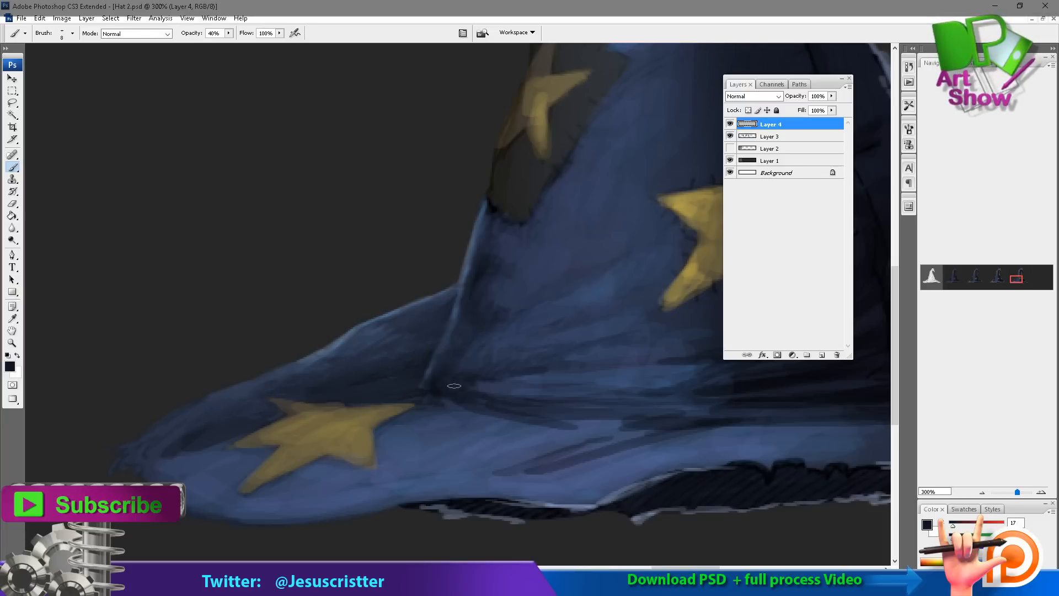
pyautogui.moveTo(514, 365); pyautogui.dragTo(404, 404)
pyautogui.keyDown('alt'); pyautogui.click(436, 336); pyautogui.keyUp('alt')
pyautogui.keyDown('ctrl'); pyautogui.click(386, 325); pyautogui.keyUp('ctrl')
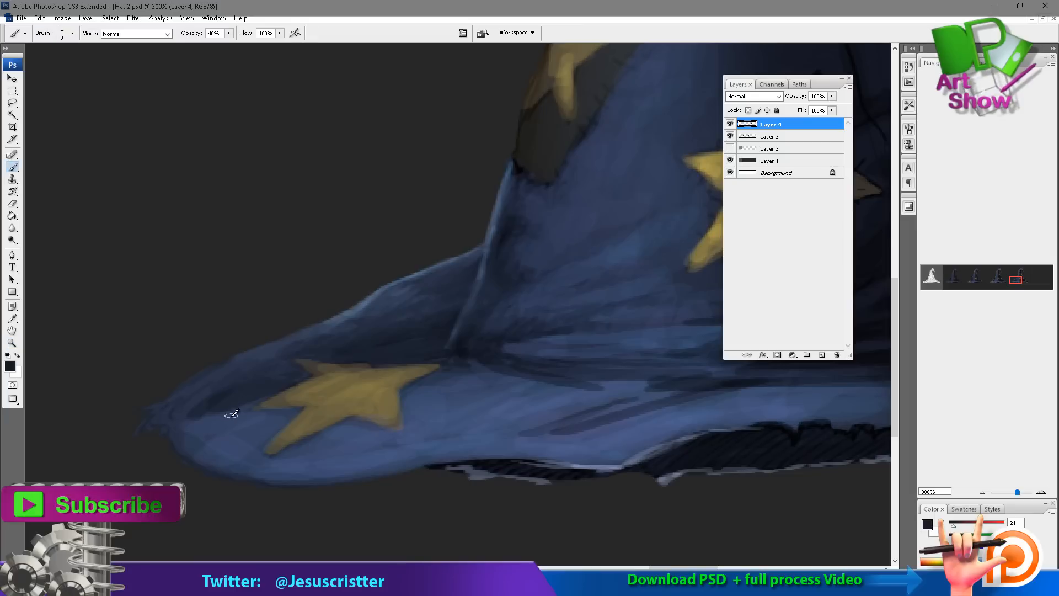
# Step: Smooth the shadowed tip of the left brim beside the star with sampled blues
pyautogui.keyDown('alt'); pyautogui.click(238, 413); pyautogui.keyUp('alt')
pyautogui.keyDown('alt'); pyautogui.click(215, 404); pyautogui.keyUp('alt')
pyautogui.keyDown('alt'); pyautogui.click(182, 401); pyautogui.keyUp('alt')
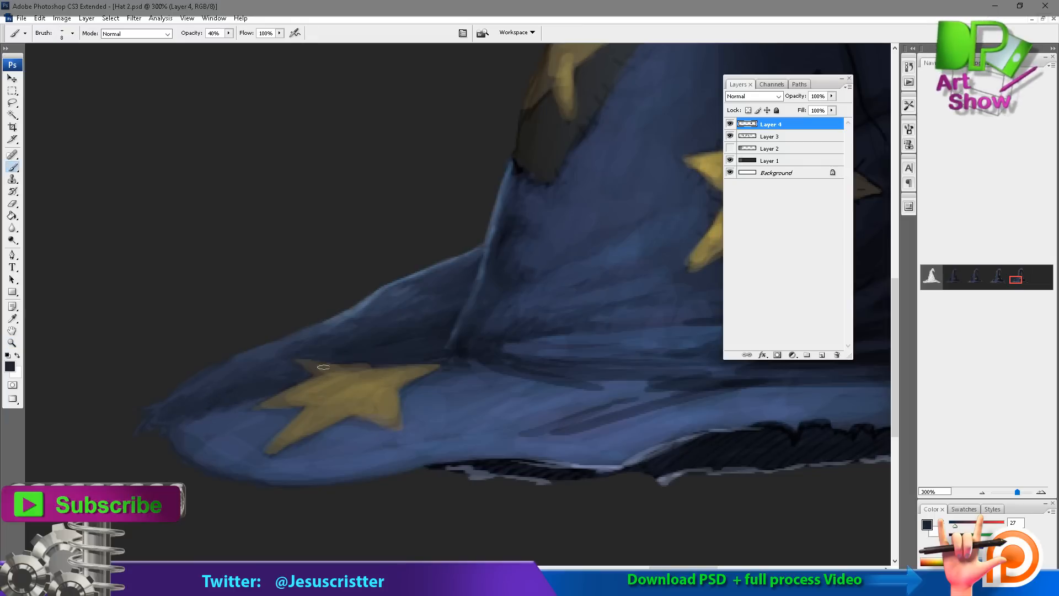
# Step: Repaint the left brim star with sampled golds, sharpening its two lower points
pyautogui.keyDown('alt'); pyautogui.click(335, 366); pyautogui.keyUp('alt')
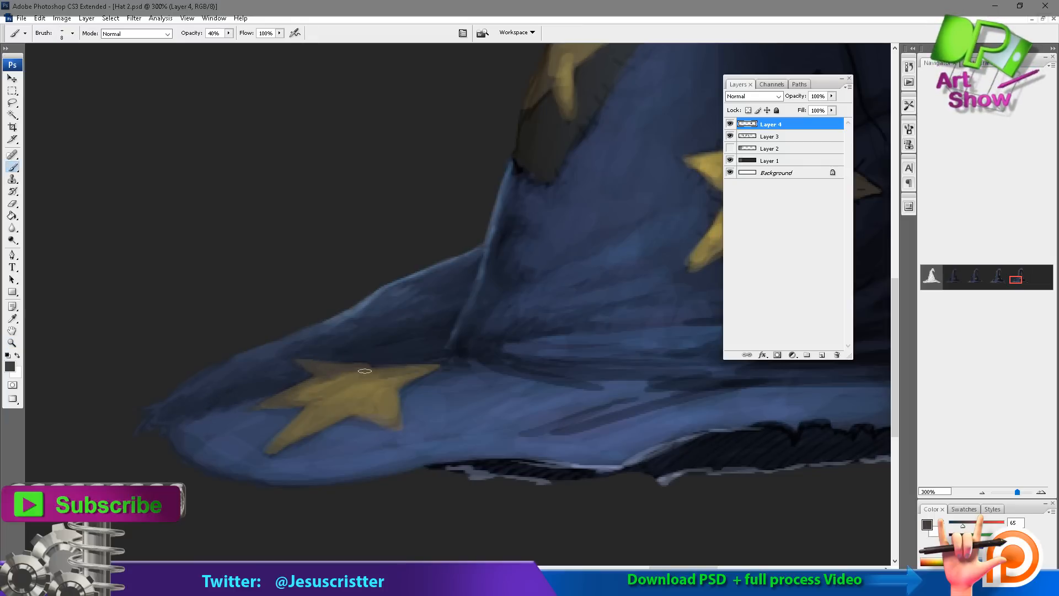
pyautogui.keyDown('alt'); pyautogui.click(396, 381); pyautogui.keyUp('alt')
pyautogui.keyDown('alt'); pyautogui.click(364, 393); pyautogui.keyUp('alt')
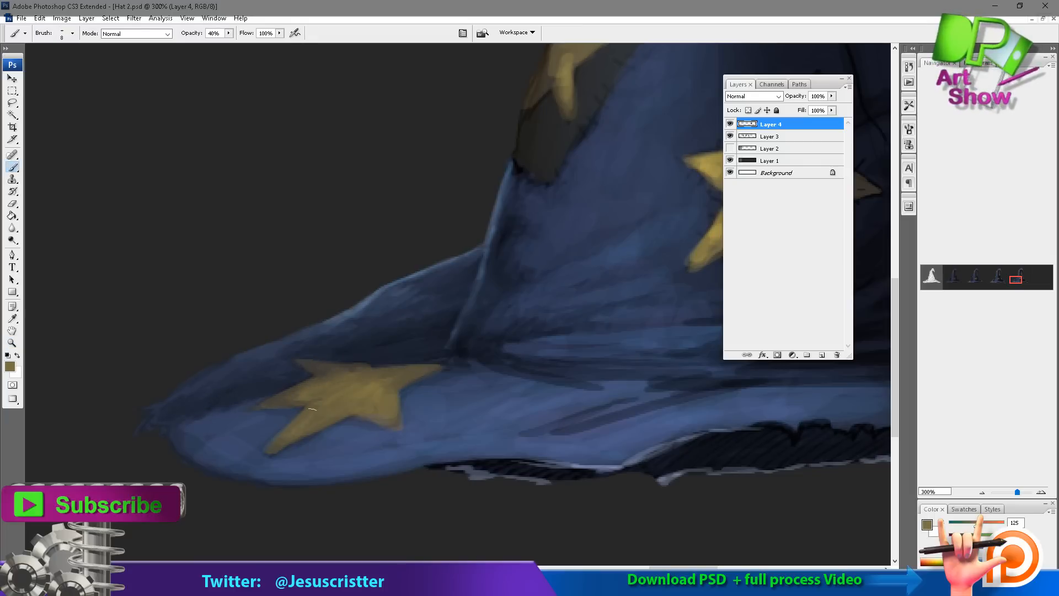
pyautogui.moveTo(305, 414); pyautogui.dragTo(265, 456)
pyautogui.moveTo(266, 456)
pyautogui.mouseDown()
pyautogui.moveTo(331, 425)
pyautogui.moveTo(376, 423)
pyautogui.moveTo(405, 435)
pyautogui.mouseUp()
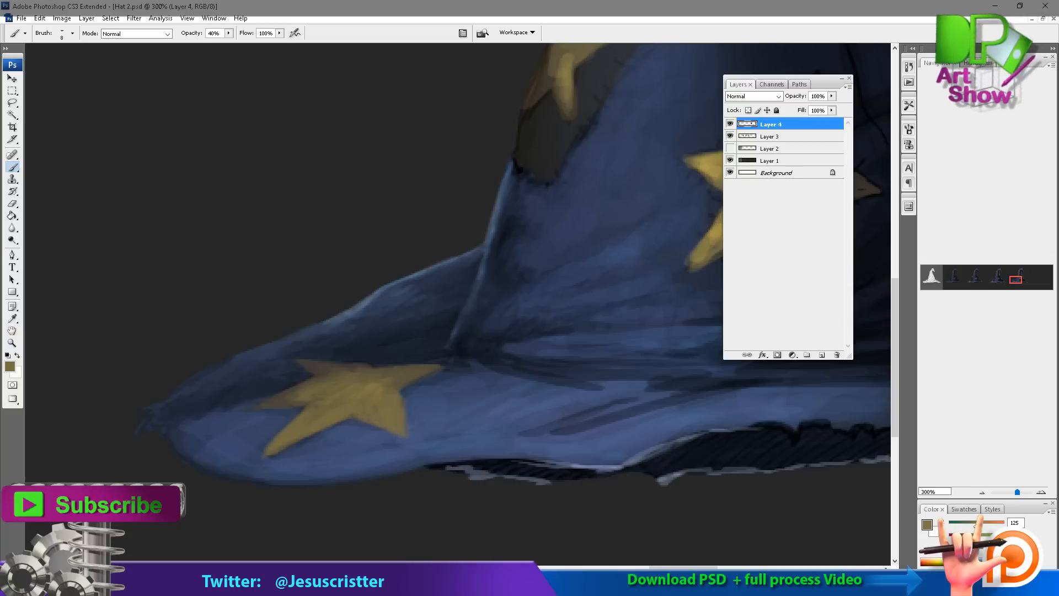
# Step: Lighten the lower part of the left brim star using the Dodge tool with a reduced brush size
pyautogui.press('o')
pyautogui.press('[')
pyautogui.press('[')
pyautogui.press('[')
pyautogui.press('[')
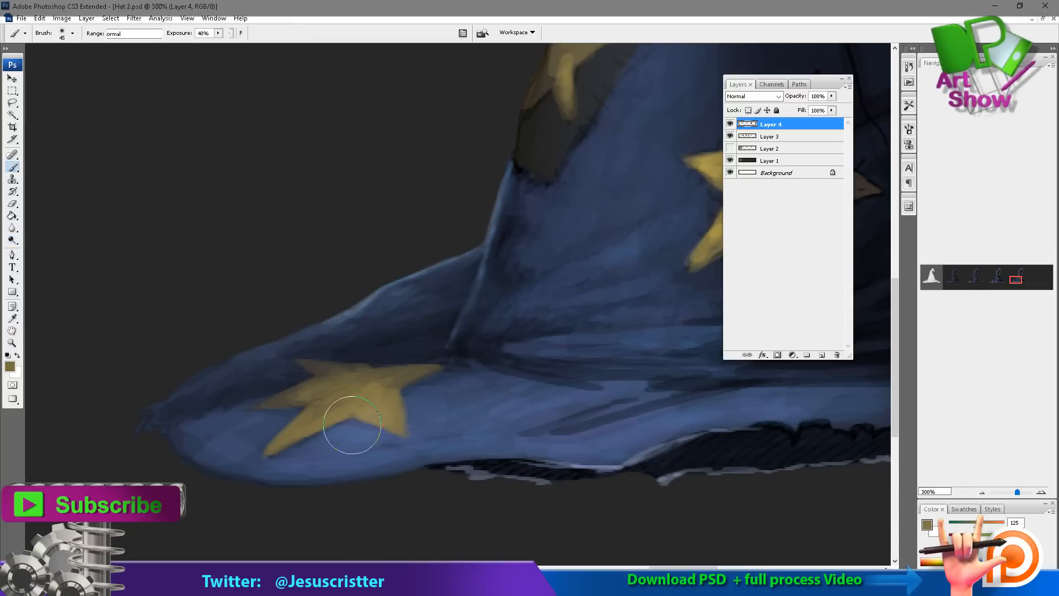
# Step: Paint sampled blues below the left brim star at 50% brush opacity and blend the brim's lower outline
pyautogui.press('b')
pyautogui.keyDown('alt'); pyautogui.click(346, 430); pyautogui.keyUp('alt')
pyautogui.press('5')
pyautogui.moveTo(369, 469)
pyautogui.mouseDown()
pyautogui.moveTo(279, 478)
pyautogui.moveTo(249, 459)
pyautogui.moveTo(218, 458)
pyautogui.mouseUp()
pyautogui.moveTo(261, 442); pyautogui.dragTo(235, 466)
pyautogui.keyDown('alt'); pyautogui.click(226, 442); pyautogui.keyUp('alt')
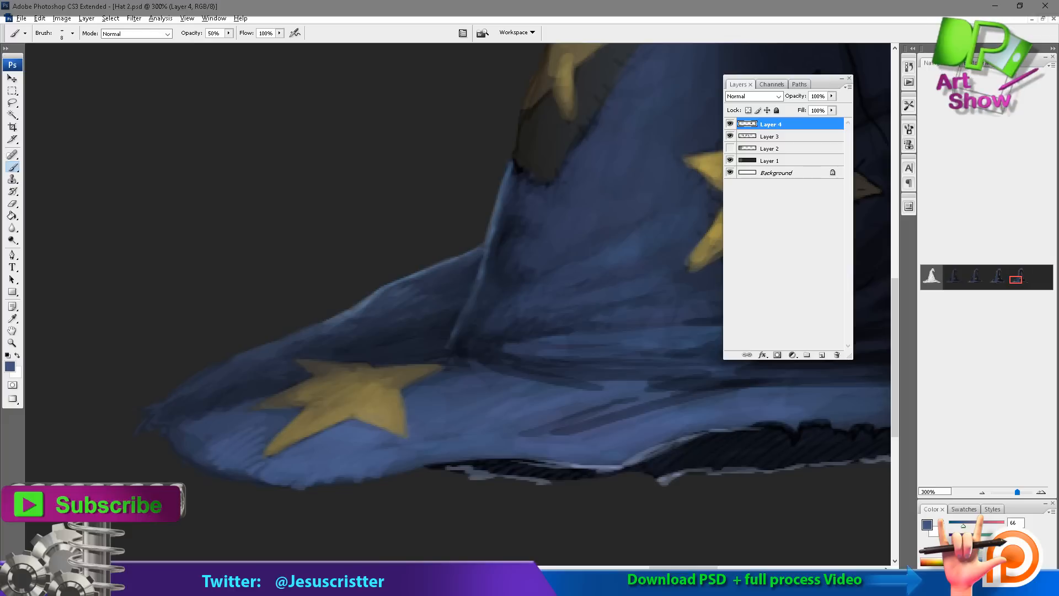
pyautogui.keyDown('alt'); pyautogui.click(231, 406); pyautogui.keyUp('alt')
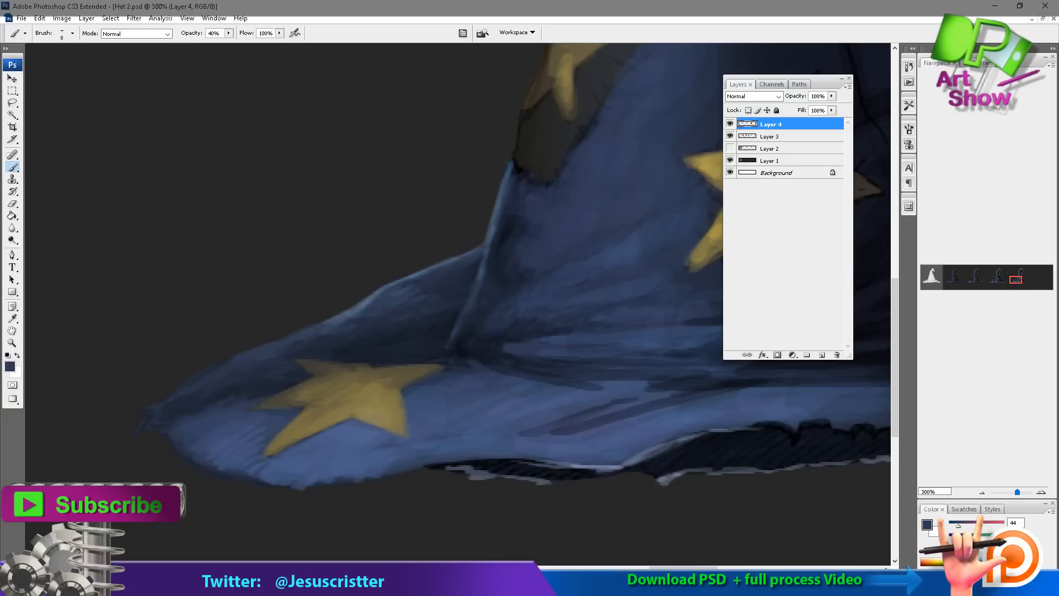
pyautogui.keyDown('alt'); pyautogui.click(183, 456); pyautogui.keyUp('alt')
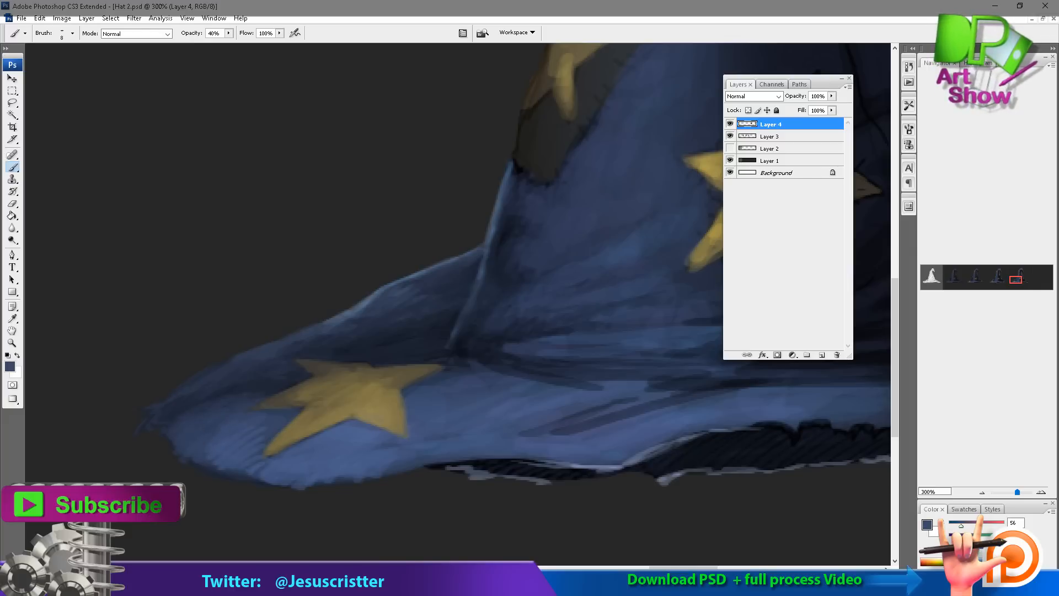
# Step: Paint short frayed strokes of sampled blue along the lower outline of the left brim tip
pyautogui.click(797, 527)
pyautogui.keyDown('alt'); pyautogui.click(283, 418); pyautogui.keyUp('alt')
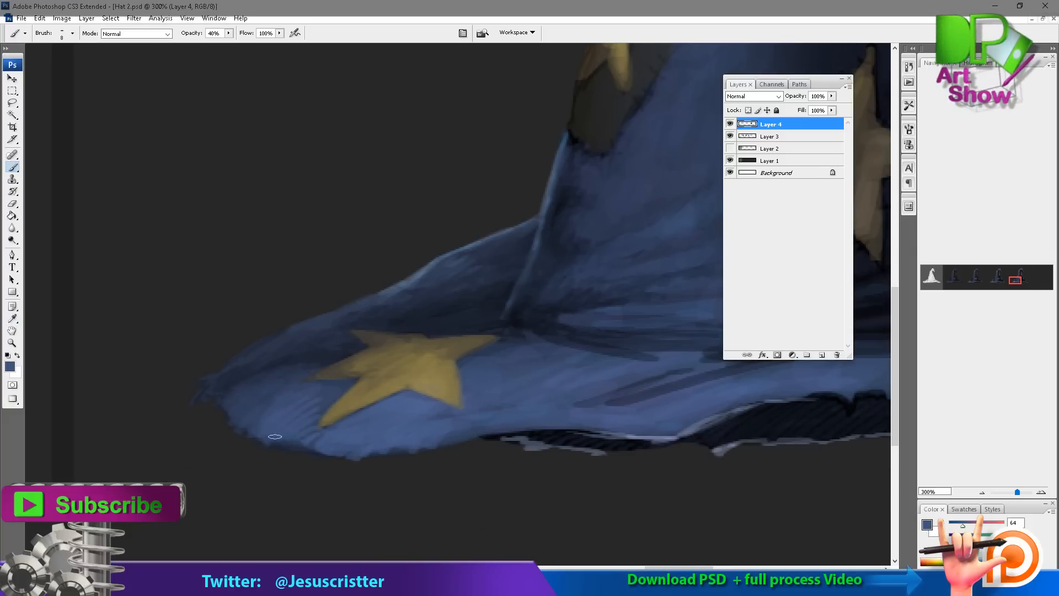
pyautogui.moveTo(274, 440)
pyautogui.mouseDown()
pyautogui.moveTo(323, 435)
pyautogui.moveTo(284, 448)
pyautogui.moveTo(311, 455)
pyautogui.moveTo(240, 419)
pyautogui.mouseUp()
pyautogui.keyDown('alt'); pyautogui.click(294, 407); pyautogui.keyUp('alt')
pyautogui.moveTo(281, 391); pyautogui.dragTo(234, 413)
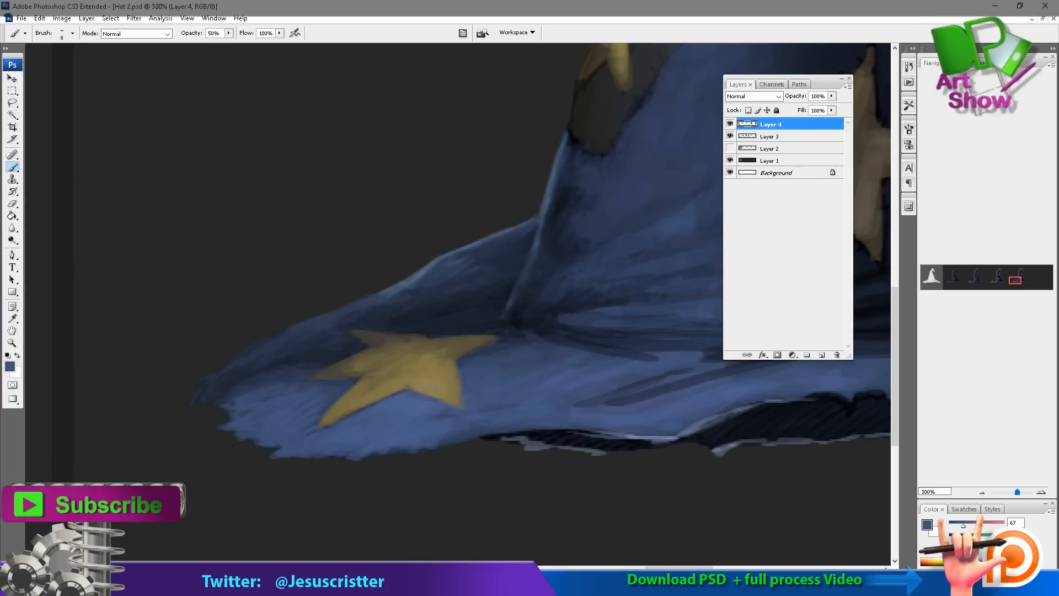
# Step: Blend sampled blues across the brim surface between the left star and the torn lower edge
pyautogui.keyDown('alt'); pyautogui.click(513, 345); pyautogui.keyUp('alt')
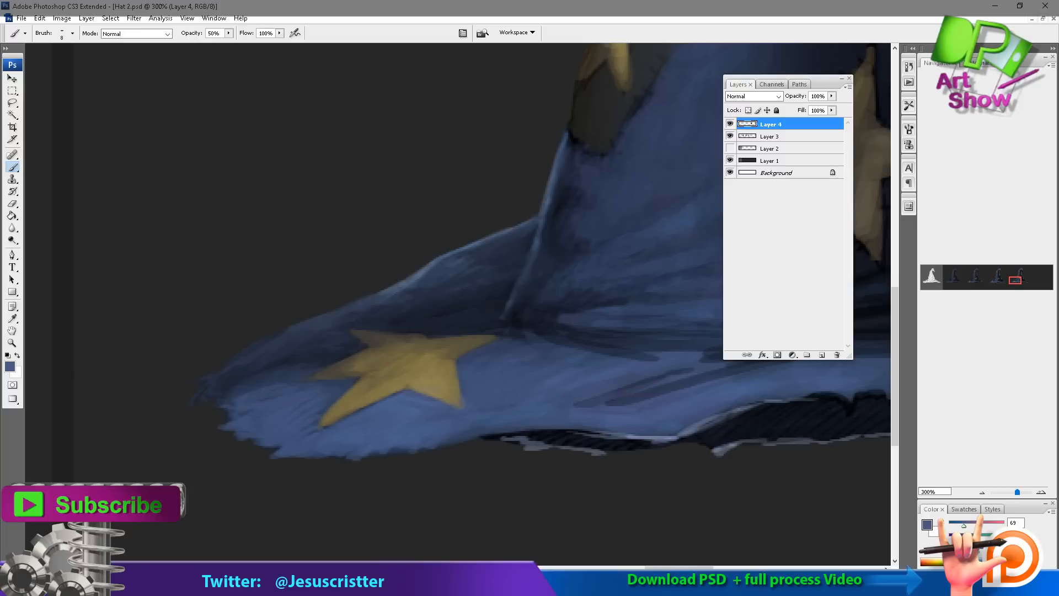
pyautogui.moveTo(632, 274)
pyautogui.mouseDown()
pyautogui.moveTo(499, 379)
pyautogui.moveTo(500, 331)
pyautogui.mouseUp()
pyautogui.keyDown('alt'); pyautogui.click(383, 468); pyautogui.keyUp('alt')
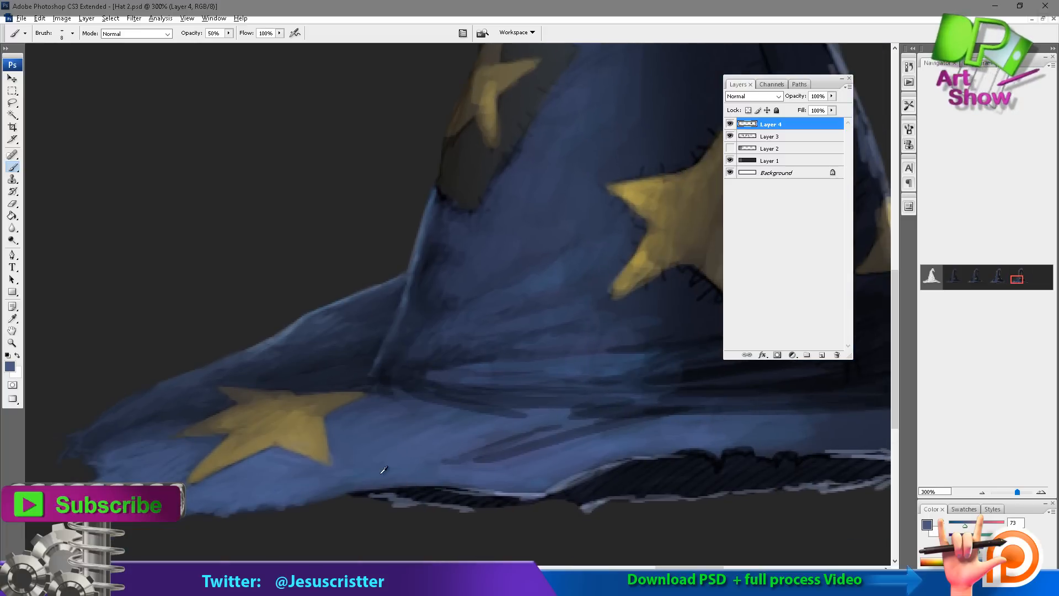
pyautogui.moveTo(332, 492)
pyautogui.mouseDown()
pyautogui.moveTo(395, 488)
pyautogui.moveTo(457, 447)
pyautogui.moveTo(376, 453)
pyautogui.moveTo(486, 467)
pyautogui.moveTo(465, 468)
pyautogui.mouseUp()
pyautogui.keyDown('alt'); pyautogui.click(453, 454); pyautogui.keyUp('alt')
pyautogui.keyDown('alt'); pyautogui.click(420, 462); pyautogui.keyUp('alt')
# Step: Brighten the torn lower edge of the brim with the Dodge tool and pale blue brush strokes
pyautogui.press('o')
pyautogui.press('[')
pyautogui.press('[')
pyautogui.press('[')
pyautogui.press('b')
pyautogui.keyDown('alt'); pyautogui.click(422, 461); pyautogui.keyUp('alt')
pyautogui.moveTo(518, 467)
pyautogui.mouseDown()
pyautogui.moveTo(473, 466)
pyautogui.moveTo(554, 464)
pyautogui.mouseUp()
pyautogui.moveTo(539, 464); pyautogui.dragTo(496, 466)
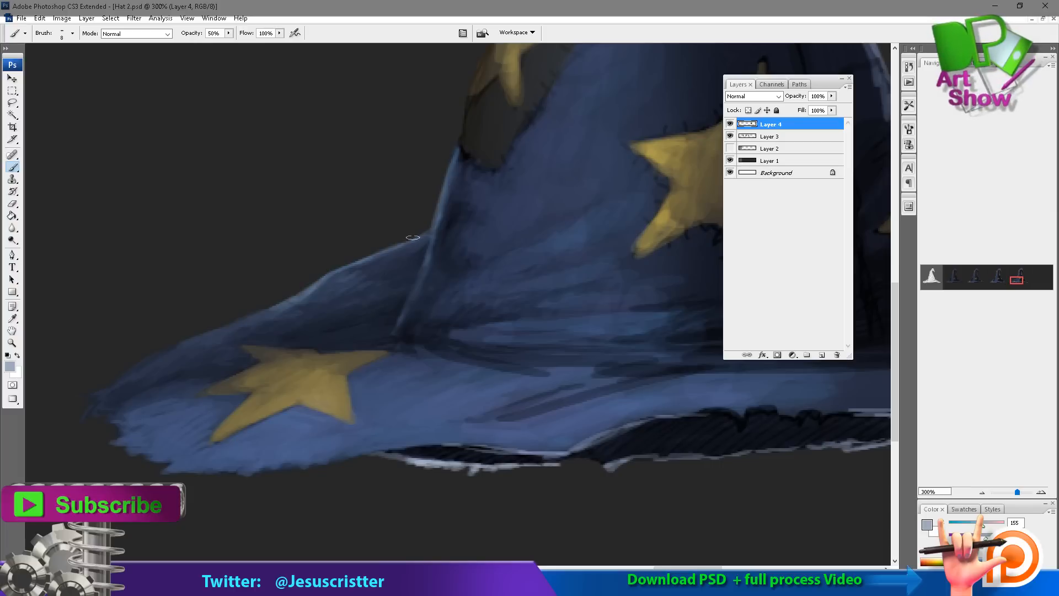
# Step: Paint a pale rim light along the left brim's upper edge and brighten the cone's left edge at 40% brush opacity
pyautogui.moveTo(428, 235); pyautogui.dragTo(356, 261)
pyautogui.moveTo(437, 240); pyautogui.dragTo(364, 247)
pyautogui.keyDown('alt'); pyautogui.click(379, 191); pyautogui.keyUp('alt')
pyautogui.press('4')
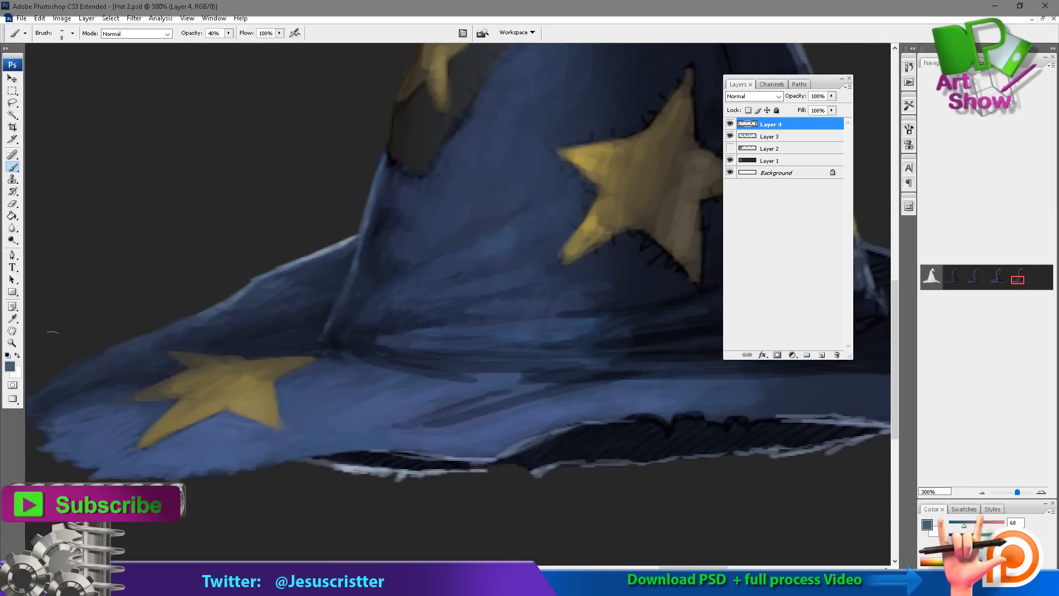
pyautogui.moveTo(384, 157)
pyautogui.mouseDown()
pyautogui.moveTo(347, 280)
pyautogui.moveTo(359, 284)
pyautogui.moveTo(340, 304)
pyautogui.mouseUp()
pyautogui.keyDown('alt'); pyautogui.click(391, 246); pyautogui.keyUp('alt')
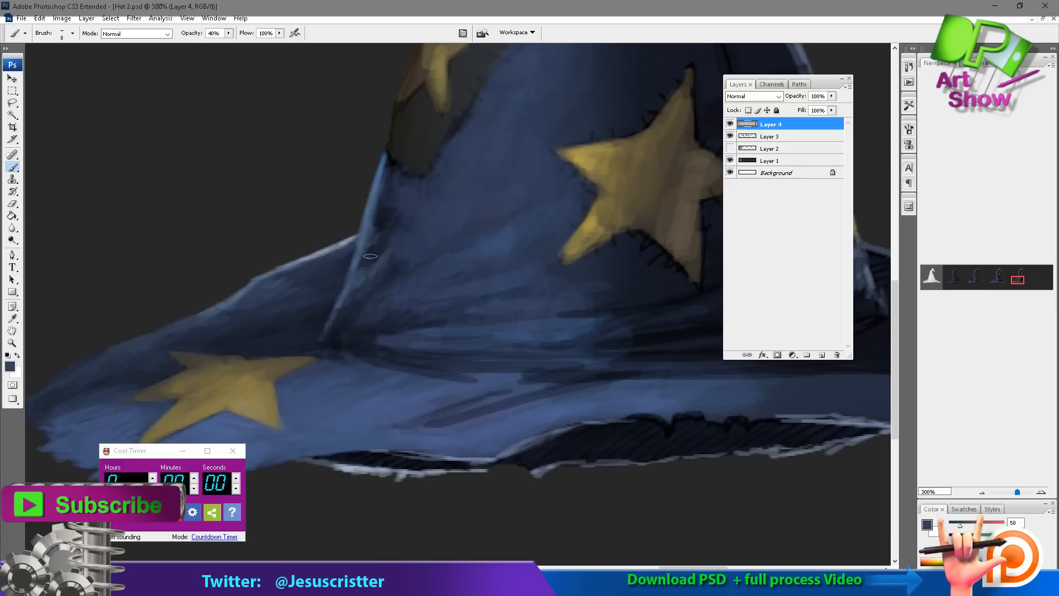
# Step: Smooth the outer edge of the hat's drooping tip below its star with sampled blues
pyautogui.moveTo(448, 369); pyautogui.dragTo(377, 465)
pyautogui.moveTo(552, 99); pyautogui.dragTo(399, 303)
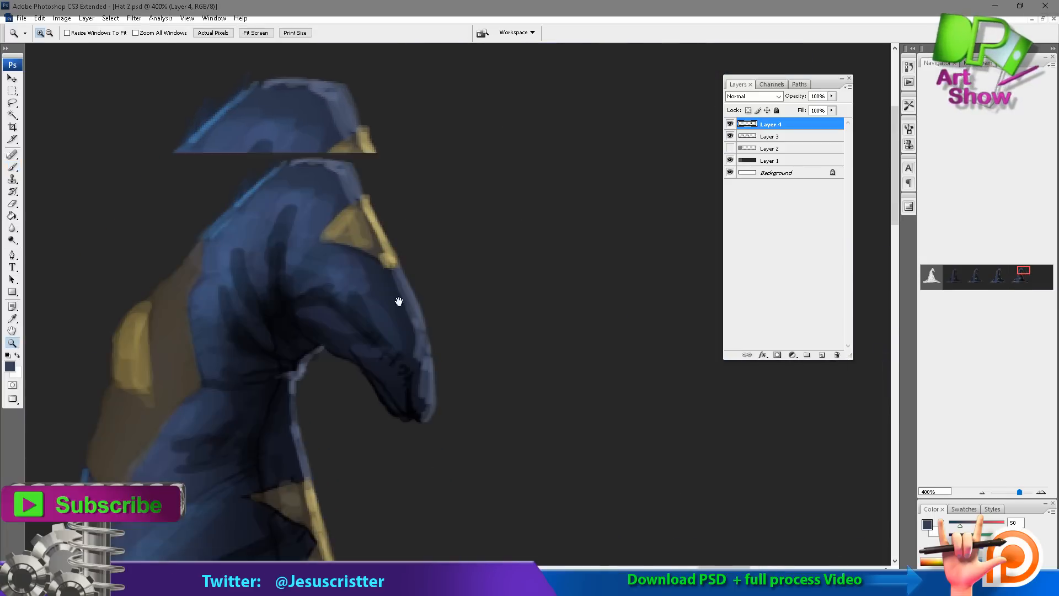
pyautogui.keyDown('ctrl'); pyautogui.click(399, 303); pyautogui.keyUp('ctrl')
pyautogui.keyDown('alt'); pyautogui.click(395, 231); pyautogui.keyUp('alt')
pyautogui.keyDown('alt'); pyautogui.click(393, 237); pyautogui.keyUp('alt')
pyautogui.moveTo(389, 235); pyautogui.dragTo(402, 262)
pyautogui.moveTo(364, 204); pyautogui.dragTo(408, 304)
pyautogui.moveTo(425, 393); pyautogui.dragTo(395, 294)
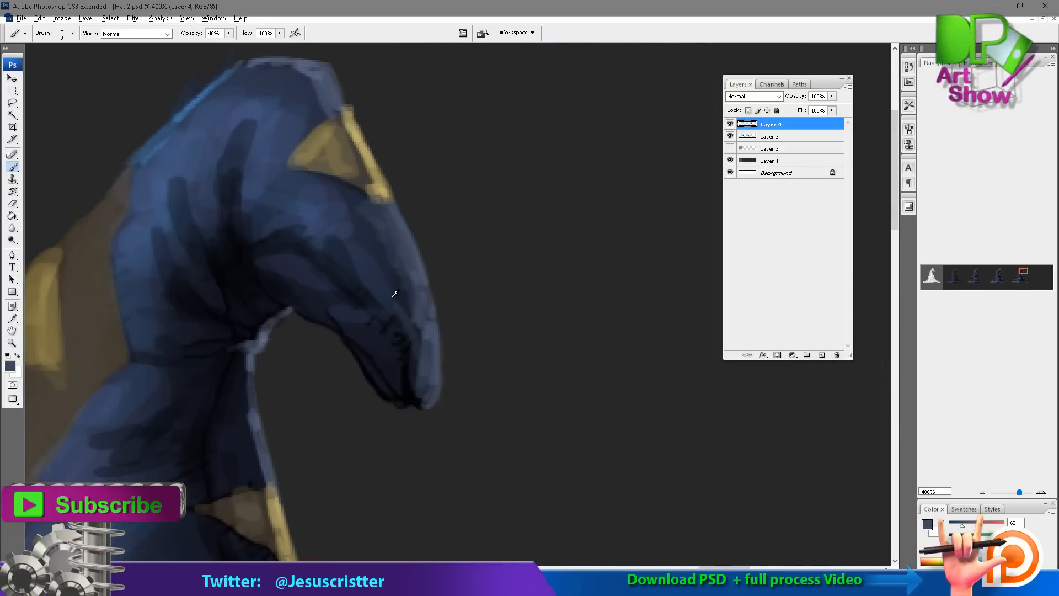
# Step: Blend sampled mid blues over the shaded fold running along the drooping tip
pyautogui.keyDown('alt'); pyautogui.click(395, 294); pyautogui.keyUp('alt')
pyautogui.keyDown('alt'); pyautogui.click(358, 243); pyautogui.keyUp('alt')
pyautogui.moveTo(334, 242); pyautogui.dragTo(358, 264)
pyautogui.moveTo(295, 231); pyautogui.dragTo(334, 258)
pyautogui.moveTo(257, 215); pyautogui.dragTo(279, 232)
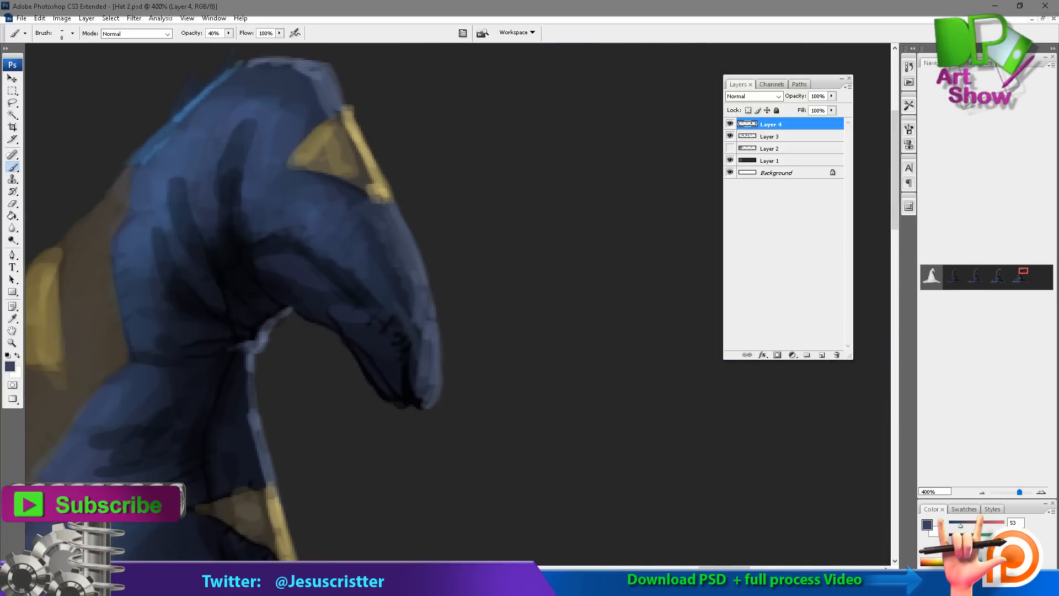
# Step: Soften and deepen the vertical folds at the hat's bend with sampled dark blues
pyautogui.moveTo(240, 149); pyautogui.dragTo(227, 224)
pyautogui.moveTo(224, 159); pyautogui.dragTo(219, 230)
pyautogui.keyDown('alt'); pyautogui.click(230, 239); pyautogui.keyUp('alt')
pyautogui.moveTo(236, 184); pyautogui.dragTo(244, 269)
pyautogui.moveTo(213, 253); pyautogui.dragTo(241, 292)
pyautogui.moveTo(174, 159); pyautogui.dragTo(196, 225)
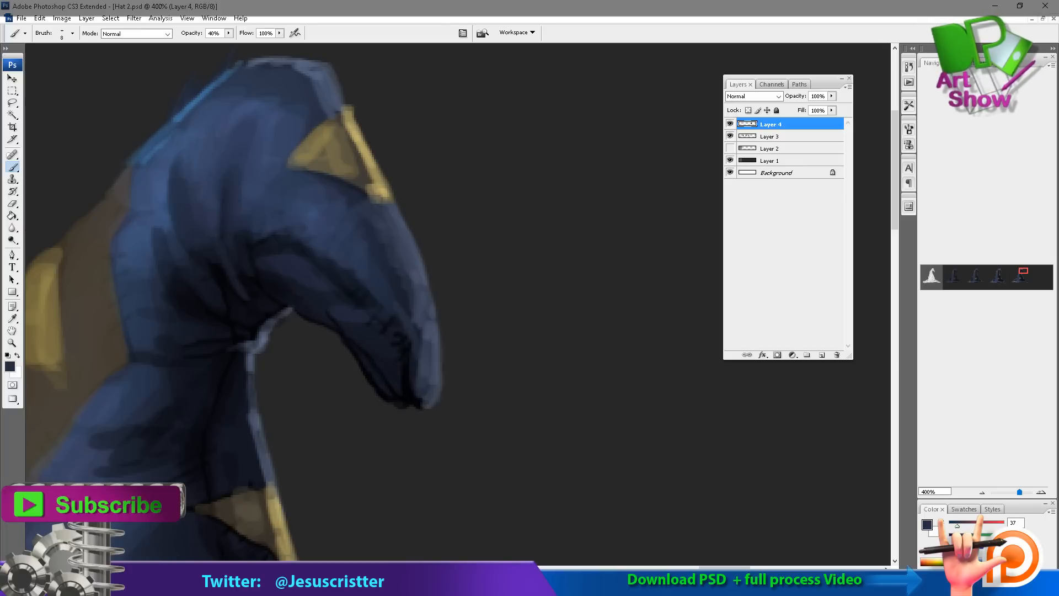
pyautogui.moveTo(165, 187); pyautogui.dragTo(171, 227)
# Step: Blend sampled blue over the upper folds on top of the bend
pyautogui.moveTo(206, 91); pyautogui.dragTo(234, 159)
pyautogui.keyDown('alt'); pyautogui.click(199, 190); pyautogui.keyUp('alt')
pyautogui.moveTo(188, 198); pyautogui.dragTo(216, 150)
pyautogui.moveTo(207, 171)
pyautogui.mouseDown()
pyautogui.moveTo(229, 139)
pyautogui.moveTo(264, 122)
pyautogui.moveTo(205, 174)
pyautogui.mouseUp()
# Step: Lighten the upper-left outline of the bend with the Dodge tool and enlarge its brush
pyautogui.press('o')
pyautogui.moveTo(255, 131); pyautogui.dragTo(203, 176)
pyautogui.press(']')
pyautogui.press(']')
pyautogui.press(']')
# Step: Paint wispy light blue rim strokes along the bend's upper outline and blend the folds beneath them
pyautogui.press('b')
pyautogui.moveTo(243, 137)
pyautogui.mouseDown()
pyautogui.moveTo(223, 163)
pyautogui.moveTo(267, 108)
pyautogui.mouseUp()
pyautogui.keyDown('alt'); pyautogui.click(247, 143); pyautogui.keyUp('alt')
pyautogui.moveTo(259, 136); pyautogui.dragTo(305, 125)
pyautogui.moveTo(238, 136); pyautogui.dragTo(163, 229)
pyautogui.keyDown('alt'); pyautogui.click(207, 196); pyautogui.keyUp('alt')
pyautogui.moveTo(204, 188)
pyautogui.mouseDown()
pyautogui.moveTo(274, 133)
pyautogui.moveTo(334, 128)
pyautogui.moveTo(368, 169)
pyautogui.moveTo(312, 135)
pyautogui.moveTo(193, 203)
pyautogui.mouseUp()
pyautogui.keyDown('alt'); pyautogui.click(276, 129); pyautogui.keyUp('alt')
pyautogui.keyDown('alt'); pyautogui.click(339, 160); pyautogui.keyUp('alt')
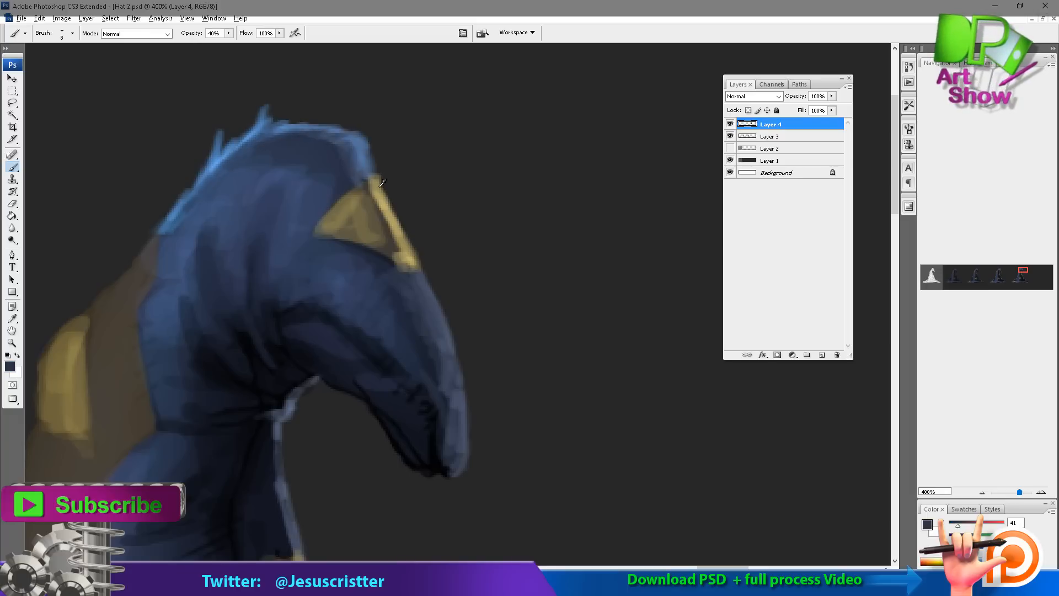
# Step: Extend the bright blue rim light down the outer edge of the drooping tip
pyautogui.keyDown('alt'); pyautogui.click(213, 162); pyautogui.keyUp('alt')
pyautogui.moveTo(420, 274)
pyautogui.mouseDown()
pyautogui.moveTo(453, 330)
pyautogui.moveTo(459, 468)
pyautogui.moveTo(448, 420)
pyautogui.mouseUp()
pyautogui.keyDown('alt'); pyautogui.click(451, 334); pyautogui.keyUp('alt')
pyautogui.keyDown('alt'); pyautogui.click(465, 457); pyautogui.keyUp('alt')
pyautogui.keyDown('alt'); pyautogui.click(438, 380); pyautogui.keyUp('alt')
# Step: Blend the dark fold and the lower inner edge of the drooping tip with repeatedly sampled dark blues
pyautogui.moveTo(450, 373)
pyautogui.mouseDown()
pyautogui.moveTo(455, 430)
pyautogui.moveTo(420, 339)
pyautogui.moveTo(438, 388)
pyautogui.moveTo(374, 390)
pyautogui.moveTo(342, 345)
pyautogui.moveTo(236, 386)
pyautogui.moveTo(257, 407)
pyautogui.mouseUp()
pyautogui.keyDown('alt'); pyautogui.click(447, 420); pyautogui.keyUp('alt')
pyautogui.keyDown('alt'); pyautogui.click(314, 348); pyautogui.keyUp('alt')
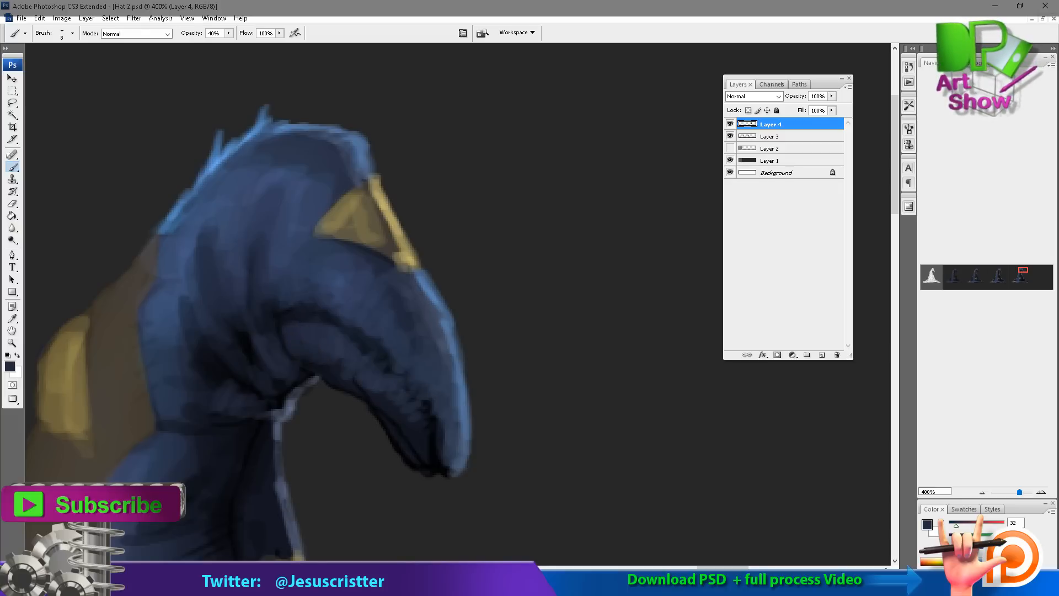
pyautogui.moveTo(323, 368)
pyautogui.mouseDown()
pyautogui.moveTo(362, 389)
pyautogui.moveTo(435, 468)
pyautogui.moveTo(429, 407)
pyautogui.moveTo(447, 469)
pyautogui.mouseUp()
pyautogui.keyDown('alt'); pyautogui.click(426, 444); pyautogui.keyUp('alt')
pyautogui.keyDown('alt'); pyautogui.click(425, 419); pyautogui.keyUp('alt')
pyautogui.keyDown('alt'); pyautogui.click(442, 404); pyautogui.keyUp('alt')
# Step: Smooth the pale edge along the inner curve beneath the bend with sampled blues
pyautogui.keyDown('alt'); pyautogui.click(302, 388); pyautogui.keyUp('alt')
pyautogui.moveTo(303, 388); pyautogui.dragTo(279, 414)
pyautogui.keyDown('alt'); pyautogui.click(290, 411); pyautogui.keyUp('alt')
pyautogui.moveTo(289, 409)
pyautogui.mouseDown()
pyautogui.moveTo(315, 380)
pyautogui.moveTo(335, 389)
pyautogui.mouseUp()
pyautogui.moveTo(414, 346); pyautogui.dragTo(403, 262)
pyautogui.moveTo(403, 381)
pyautogui.mouseDown()
pyautogui.moveTo(438, 385)
pyautogui.moveTo(461, 373)
pyautogui.moveTo(462, 349)
pyautogui.mouseUp()
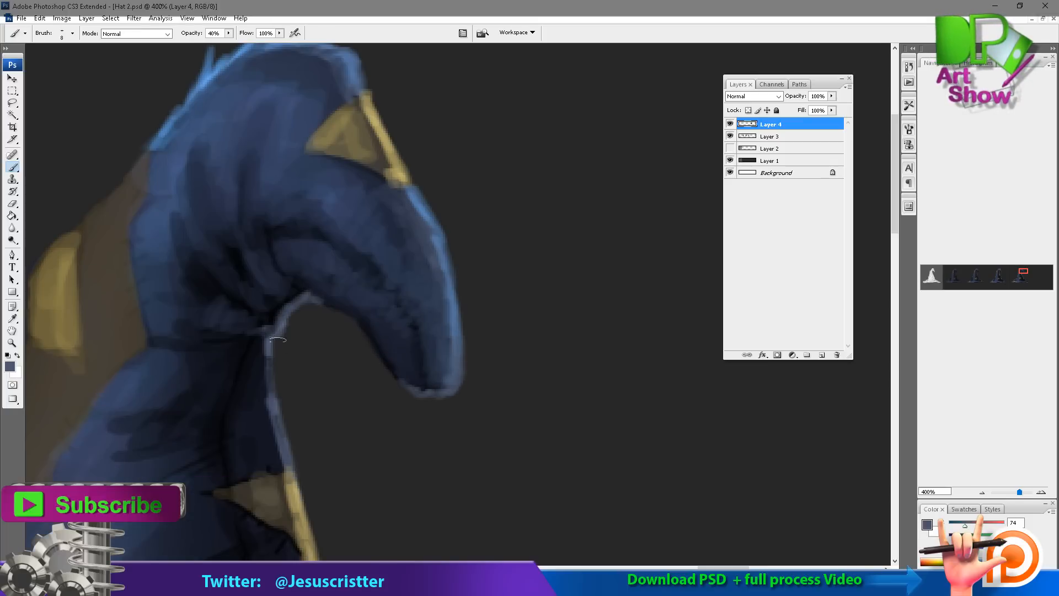
# Step: Paint a sampled grey-blue light down the cone's right edge below the inner curve
pyautogui.moveTo(276, 340); pyautogui.dragTo(280, 401)
pyautogui.moveTo(285, 457); pyautogui.dragTo(298, 412)
pyautogui.keyDown('alt'); pyautogui.click(278, 341); pyautogui.keyUp('alt')
pyautogui.moveTo(276, 313)
pyautogui.mouseDown()
pyautogui.moveTo(293, 426)
pyautogui.moveTo(266, 334)
pyautogui.moveTo(233, 358)
pyautogui.moveTo(258, 293)
pyautogui.mouseUp()
# Step: Blend the narrow panel and dark seam below the bend with sampled blues
pyautogui.keyDown('alt'); pyautogui.click(275, 394); pyautogui.keyUp('alt')
pyautogui.moveTo(234, 376)
pyautogui.mouseDown()
pyautogui.moveTo(207, 410)
pyautogui.moveTo(235, 273)
pyautogui.mouseUp()
pyautogui.moveTo(256, 349)
pyautogui.mouseDown()
pyautogui.moveTo(243, 375)
pyautogui.moveTo(221, 382)
pyautogui.moveTo(245, 338)
pyautogui.mouseUp()
pyautogui.keyDown('alt'); pyautogui.click(244, 384); pyautogui.keyUp('alt')
pyautogui.moveTo(240, 305); pyautogui.dragTo(248, 279)
pyautogui.moveTo(275, 216); pyautogui.dragTo(266, 287)
pyautogui.keyDown('alt'); pyautogui.click(241, 322); pyautogui.keyUp('alt')
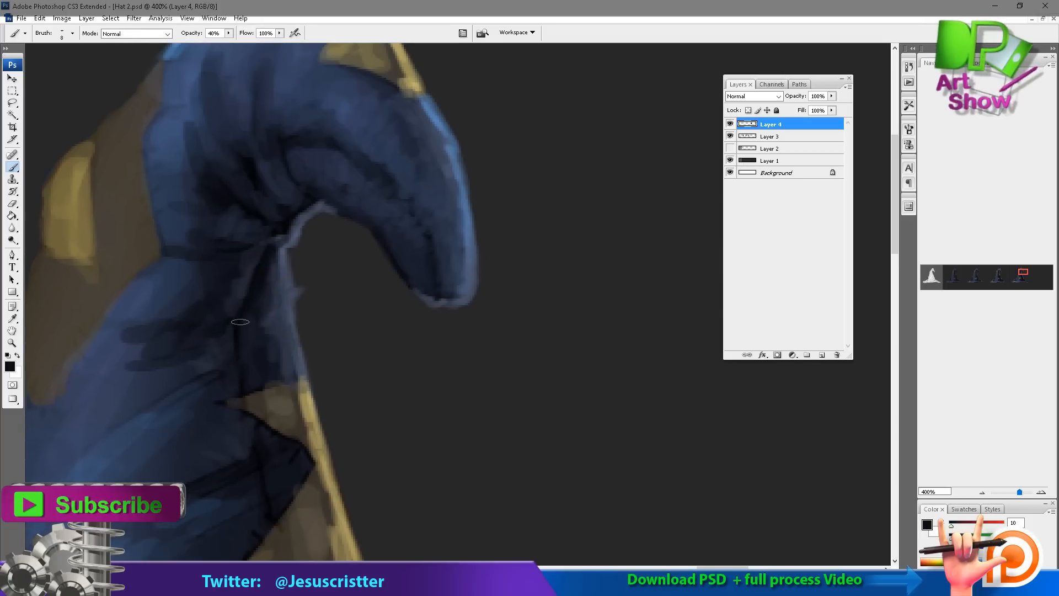
# Step: Darken the seam and blend the shadow patches on the cone beside it with sampled dark colors
pyautogui.moveTo(237, 351); pyautogui.dragTo(309, 332)
pyautogui.keyDown('alt'); pyautogui.click(254, 276); pyautogui.keyUp('alt')
pyautogui.moveTo(215, 299)
pyautogui.mouseDown()
pyautogui.moveTo(206, 340)
pyautogui.moveTo(203, 314)
pyautogui.moveTo(236, 360)
pyautogui.mouseUp()
pyautogui.keyDown('alt'); pyautogui.click(237, 272); pyautogui.keyUp('alt')
pyautogui.keyDown('alt'); pyautogui.click(182, 325); pyautogui.keyUp('alt')
pyautogui.keyDown('alt'); pyautogui.click(257, 332); pyautogui.keyUp('alt')
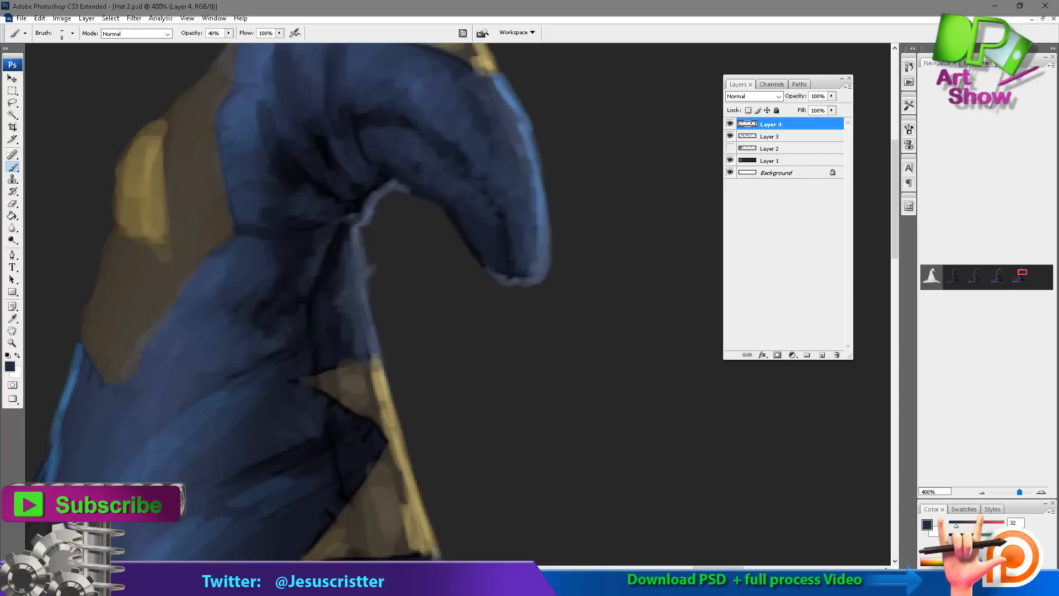
# Step: Blend sampled blues over the crease and the lit side of the bend next to the brown patch
pyautogui.moveTo(284, 270); pyautogui.dragTo(282, 254)
pyautogui.moveTo(285, 222); pyautogui.dragTo(267, 215)
pyautogui.moveTo(243, 116); pyautogui.dragTo(239, 256)
pyautogui.keyDown('alt'); pyautogui.click(237, 202); pyautogui.keyUp('alt')
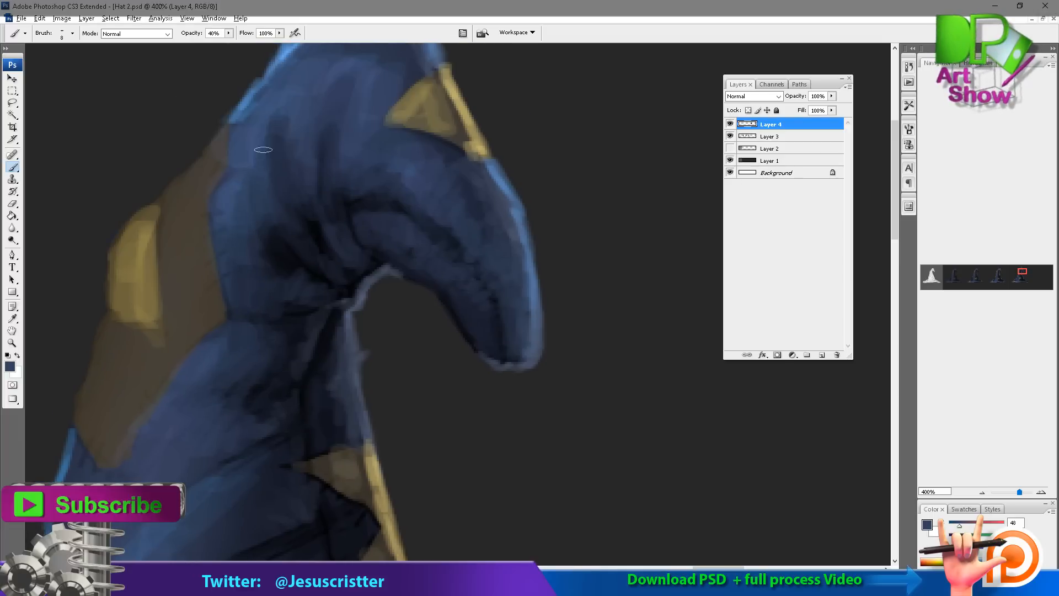
pyautogui.moveTo(253, 141)
pyautogui.mouseDown()
pyautogui.moveTo(229, 259)
pyautogui.moveTo(250, 253)
pyautogui.moveTo(275, 294)
pyautogui.moveTo(255, 335)
pyautogui.mouseUp()
pyautogui.keyDown('alt'); pyautogui.click(270, 269); pyautogui.keyUp('alt')
pyautogui.moveTo(222, 270); pyautogui.dragTo(228, 199)
# Step: Repaint the star on the drooping tip with sampled golds and fill the dark gap beside its bright edge
pyautogui.keyDown('alt'); pyautogui.click(405, 149); pyautogui.keyUp('alt')
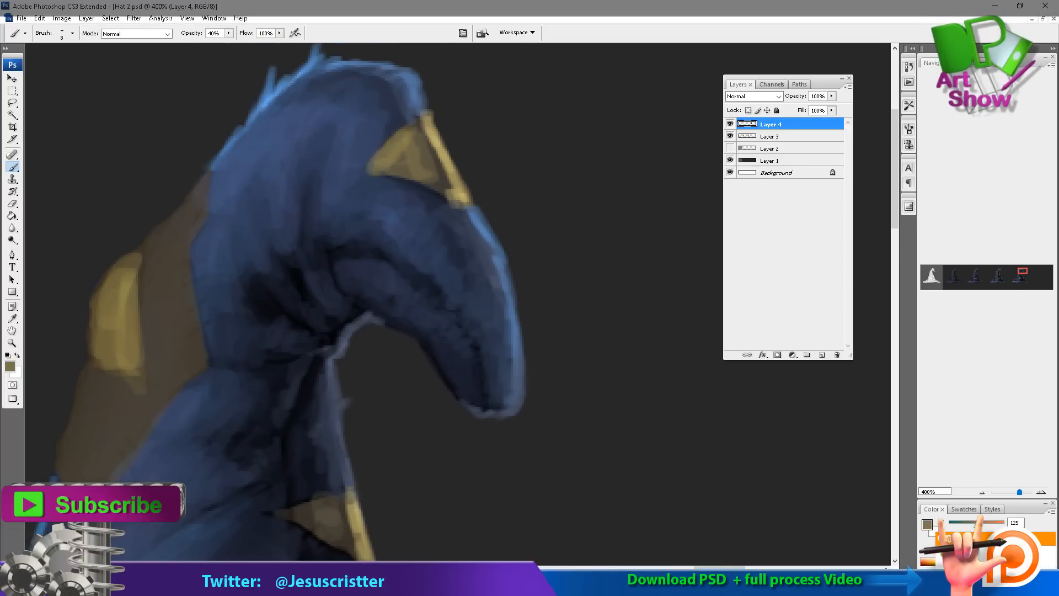
pyautogui.moveTo(390, 163); pyautogui.dragTo(430, 185)
pyautogui.moveTo(430, 186); pyautogui.dragTo(373, 171)
pyautogui.keyDown('alt'); pyautogui.click(436, 157); pyautogui.keyUp('alt')
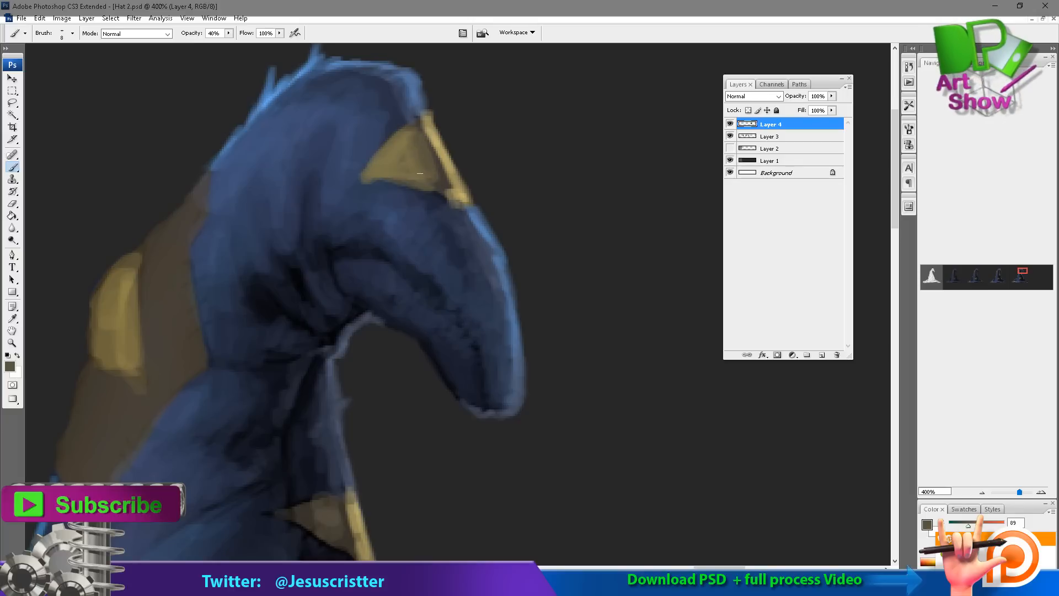
pyautogui.moveTo(432, 148); pyautogui.dragTo(448, 177)
pyautogui.moveTo(424, 126); pyautogui.dragTo(454, 189)
# Step: Blend the tip star's shading and bright outer edge with repeatedly sampled golds and browns
pyautogui.keyDown('alt'); pyautogui.click(406, 137); pyautogui.keyUp('alt')
pyautogui.keyDown('alt'); pyautogui.click(421, 169); pyautogui.keyUp('alt')
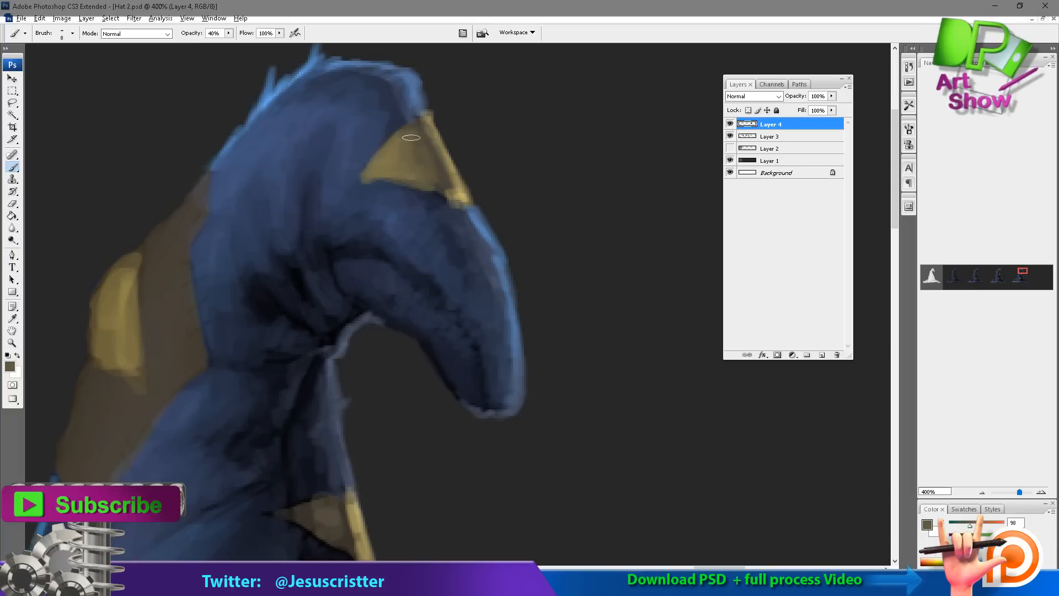
pyautogui.moveTo(411, 138)
pyautogui.mouseDown()
pyautogui.moveTo(458, 191)
pyautogui.moveTo(430, 123)
pyautogui.moveTo(410, 127)
pyautogui.mouseUp()
pyautogui.keyDown('alt'); pyautogui.click(461, 196); pyautogui.keyUp('alt')
pyautogui.keyDown('alt'); pyautogui.click(424, 128); pyautogui.keyUp('alt')
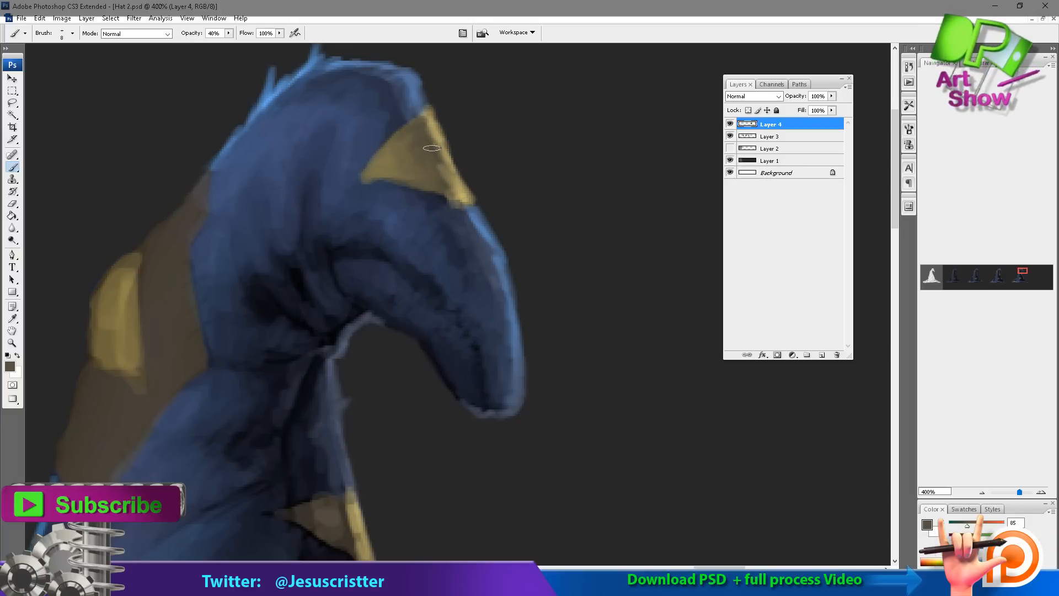
pyautogui.moveTo(441, 168); pyautogui.dragTo(461, 199)
pyautogui.moveTo(407, 160); pyautogui.dragTo(427, 116)
pyautogui.keyDown('alt'); pyautogui.click(438, 137); pyautogui.keyUp('alt')
pyautogui.moveTo(432, 118); pyautogui.dragTo(432, 108)
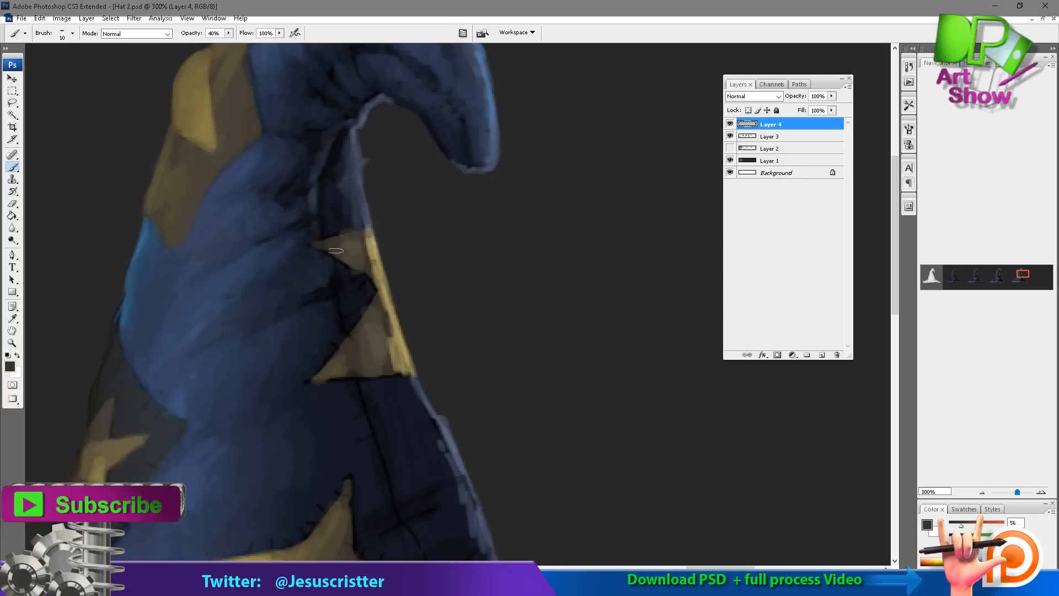
# Step: Repaint the star on the cone's right edge with sampled golds, smoothing its bright rim and points
pyautogui.keyDown('alt'); pyautogui.click(362, 243); pyautogui.keyUp('alt')
pyautogui.moveTo(365, 237); pyautogui.dragTo(394, 358)
pyautogui.keyDown('alt'); pyautogui.click(380, 303); pyautogui.keyUp('alt')
pyautogui.moveTo(381, 305)
pyautogui.mouseDown()
pyautogui.moveTo(314, 379)
pyautogui.moveTo(341, 371)
pyautogui.moveTo(371, 296)
pyautogui.mouseUp()
pyautogui.keyDown('alt'); pyautogui.click(346, 359); pyautogui.keyUp('alt')
pyautogui.keyDown('alt'); pyautogui.click(340, 373); pyautogui.keyUp('alt')
pyautogui.moveTo(353, 264); pyautogui.dragTo(326, 243)
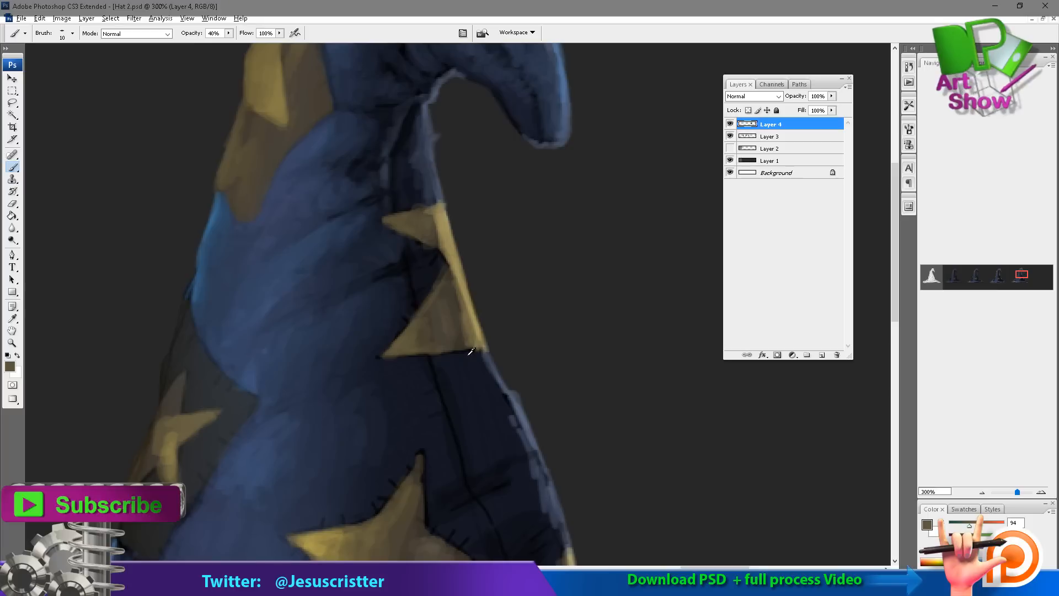
# Step: Paint sampled dark blue into the gap between the points of the right-edge star and touch up its shading
pyautogui.keyDown('alt'); pyautogui.click(364, 331); pyautogui.keyUp('alt')
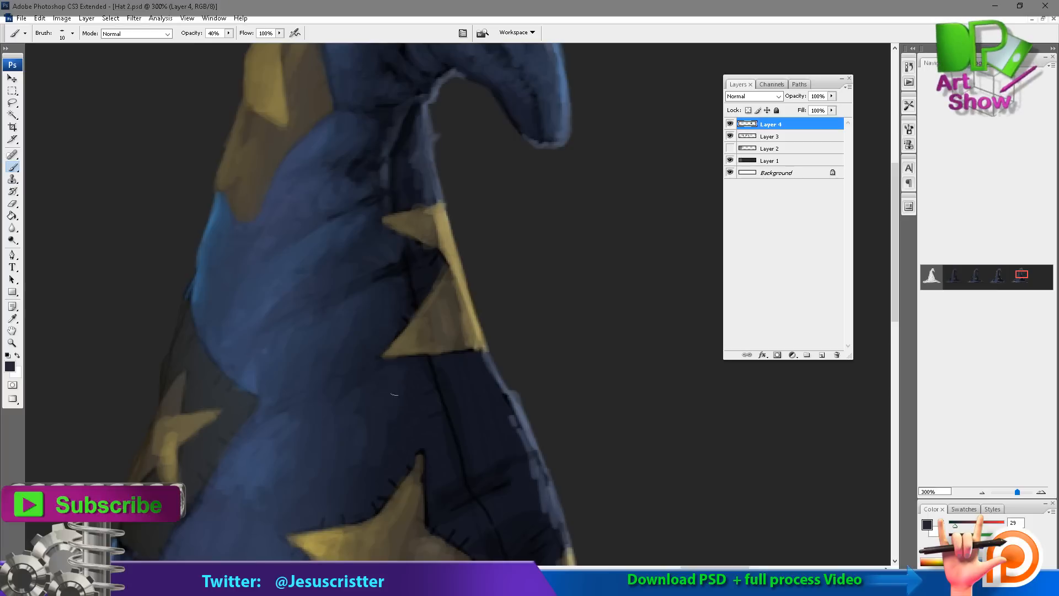
pyautogui.keyDown('alt'); pyautogui.click(408, 242); pyautogui.keyUp('alt')
pyautogui.moveTo(414, 242)
pyautogui.mouseDown()
pyautogui.moveTo(386, 225)
pyautogui.moveTo(445, 251)
pyautogui.mouseUp()
pyautogui.keyDown('alt'); pyautogui.click(426, 231); pyautogui.keyUp('alt')
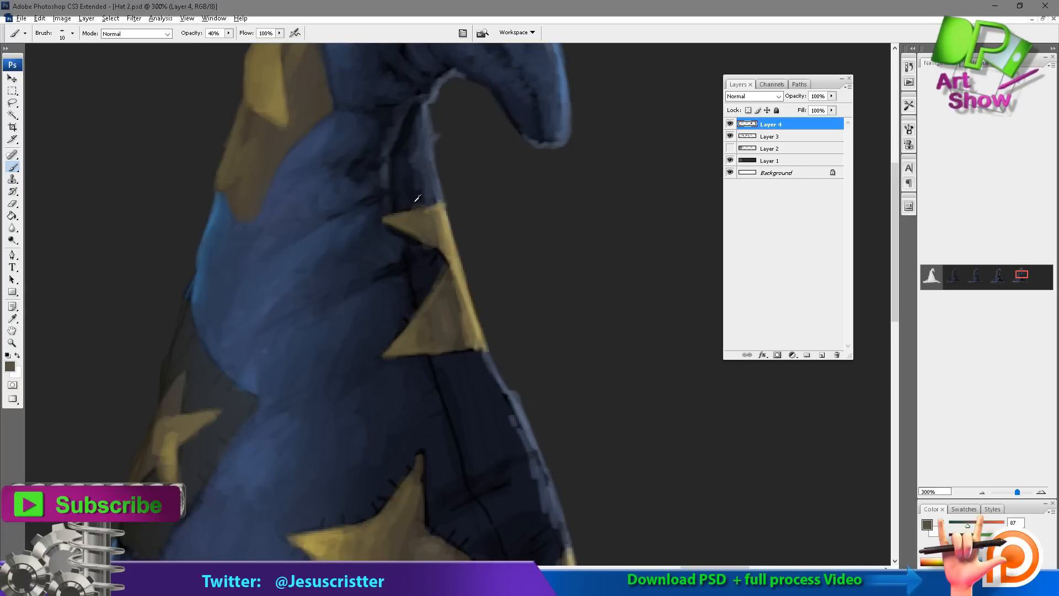
# Step: Smooth the pale rim light along the cone's right edge below the edge star with sampled blues
pyautogui.keyDown('alt'); pyautogui.click(517, 397); pyautogui.keyUp('alt')
pyautogui.moveTo(497, 361); pyautogui.dragTo(516, 419)
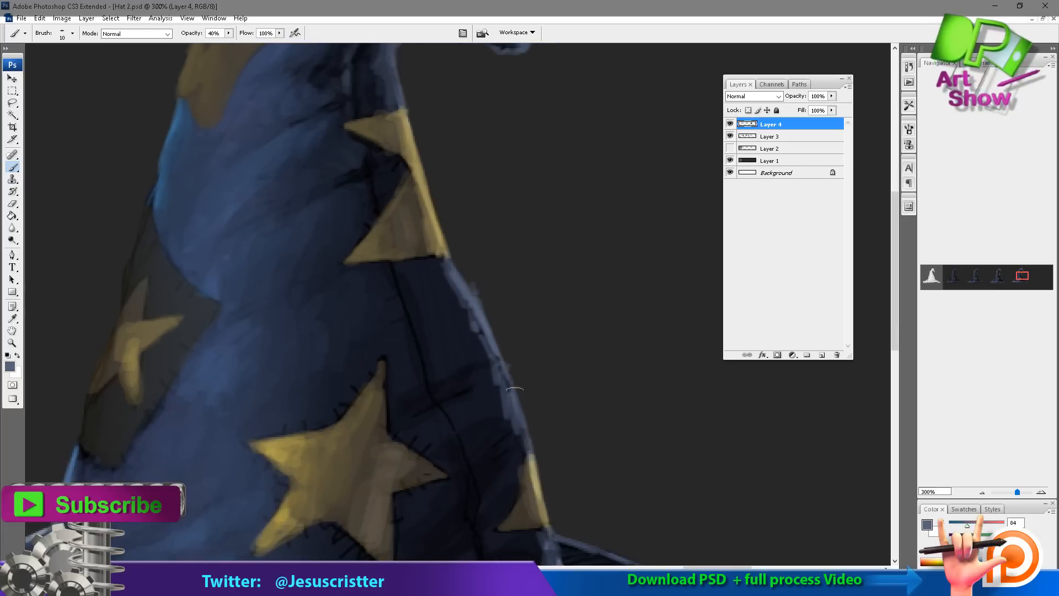
pyautogui.moveTo(519, 441)
pyautogui.mouseDown()
pyautogui.moveTo(448, 290)
pyautogui.moveTo(512, 447)
pyautogui.mouseUp()
pyautogui.keyDown('alt'); pyautogui.click(497, 391); pyautogui.keyUp('alt')
pyautogui.keyDown('alt'); pyautogui.click(480, 351); pyautogui.keyUp('alt')
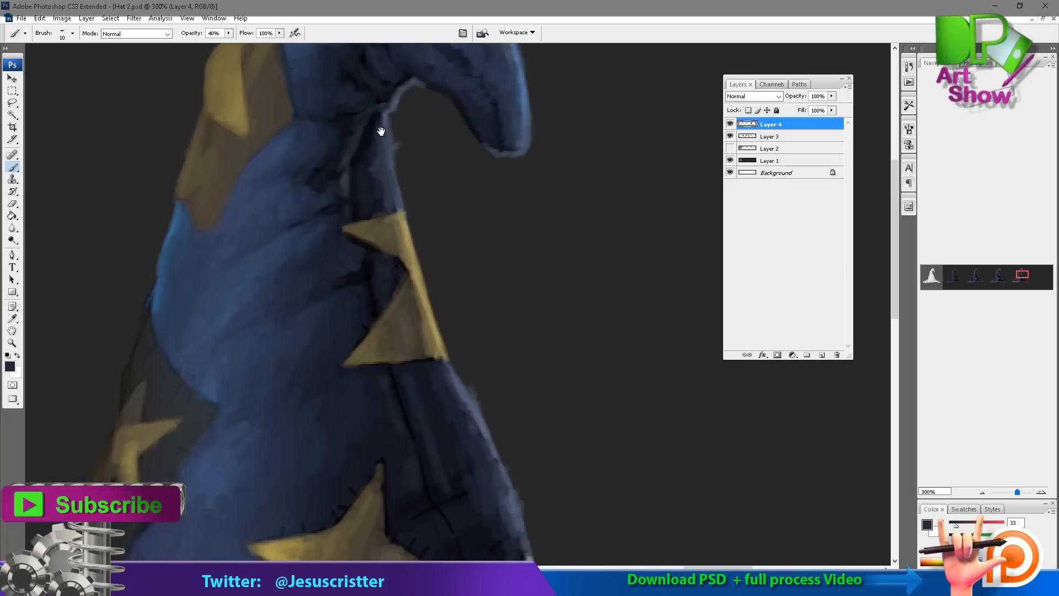
# Step: Repaint the dark vertical seam below the edge star and blend the shaded fabric beside it with sampled dark blues
pyautogui.keyDown('alt'); pyautogui.click(464, 389); pyautogui.keyUp('alt')
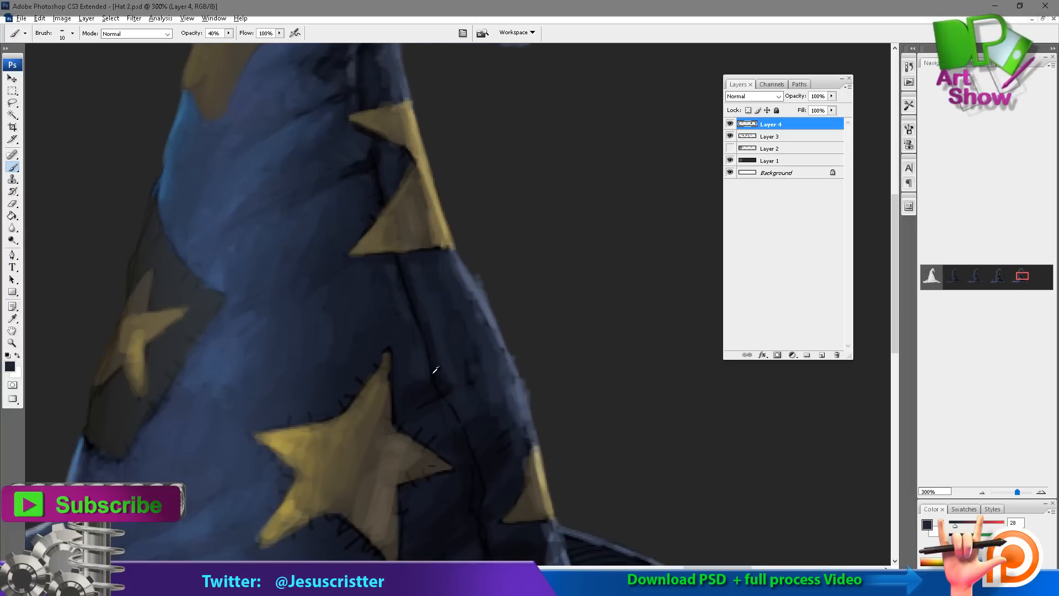
pyautogui.keyDown('alt'); pyautogui.click(434, 372); pyautogui.keyUp('alt')
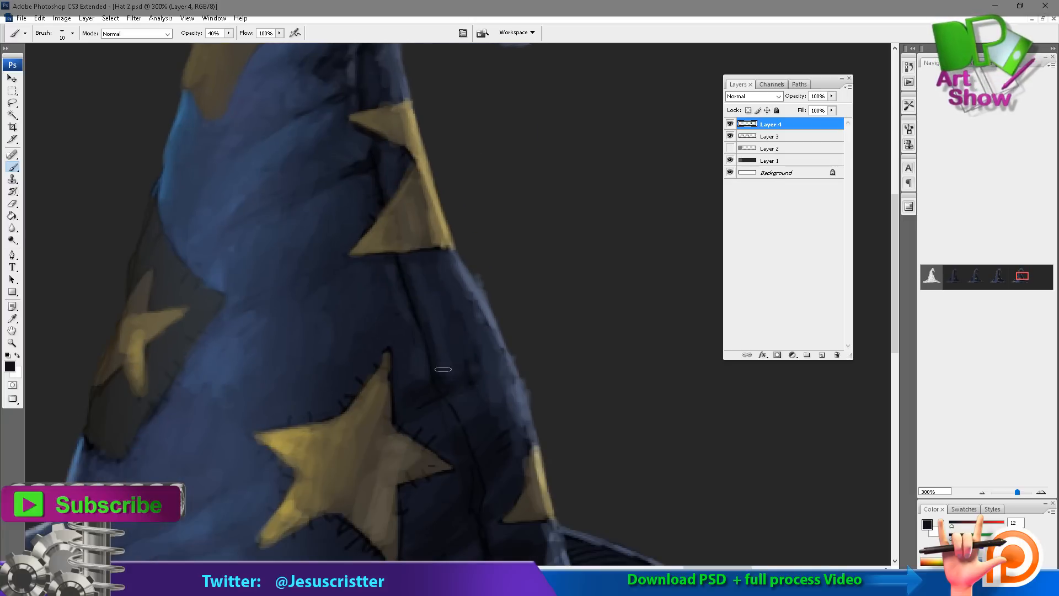
pyautogui.keyDown('alt'); pyautogui.click(400, 320); pyautogui.keyUp('alt')
pyautogui.keyDown('alt'); pyautogui.click(406, 290); pyautogui.keyUp('alt')
pyautogui.moveTo(486, 228); pyautogui.dragTo(484, 284)
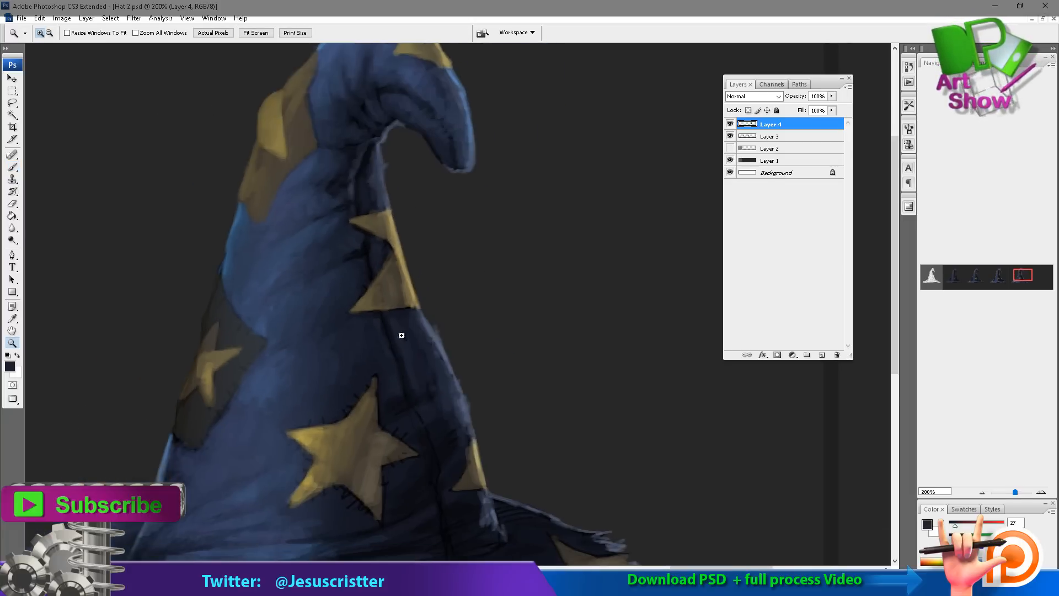
pyautogui.keyDown('ctrl'); pyautogui.click(403, 337); pyautogui.keyUp('ctrl')
pyautogui.moveTo(434, 379)
pyautogui.mouseDown()
pyautogui.moveTo(426, 350)
pyautogui.moveTo(451, 398)
pyautogui.mouseUp()
# Step: Blend the lit fold across the middle of the cone, beside the dark patch's corner, with sampled mid blues
pyautogui.keyDown('alt'); pyautogui.click(355, 341); pyautogui.keyUp('alt')
pyautogui.keyDown('alt'); pyautogui.click(317, 349); pyautogui.keyUp('alt')
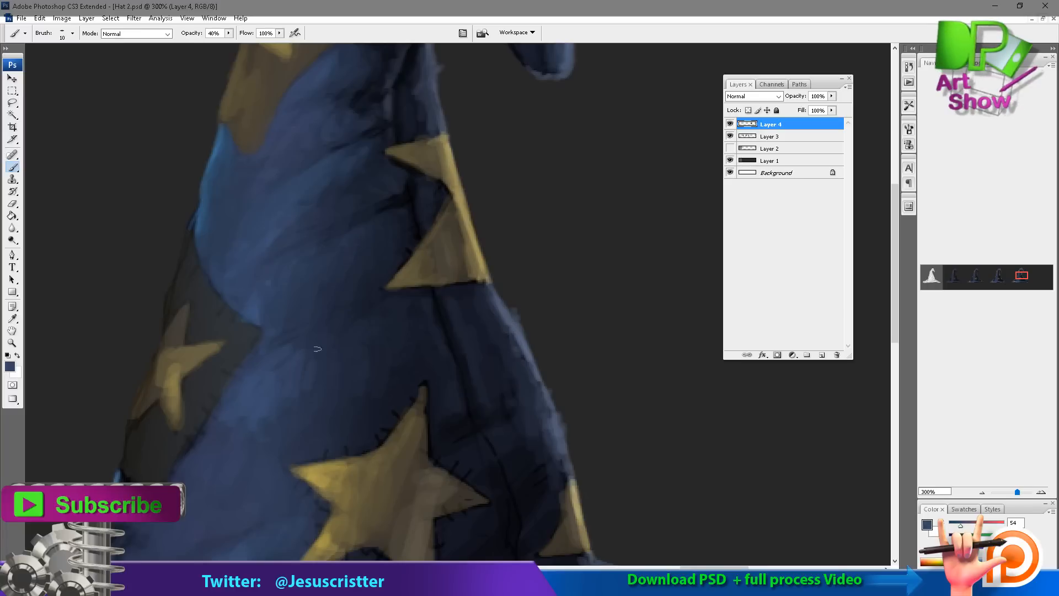
pyautogui.moveTo(304, 335); pyautogui.dragTo(348, 325)
pyautogui.keyDown('alt'); pyautogui.click(266, 296); pyautogui.keyUp('alt')
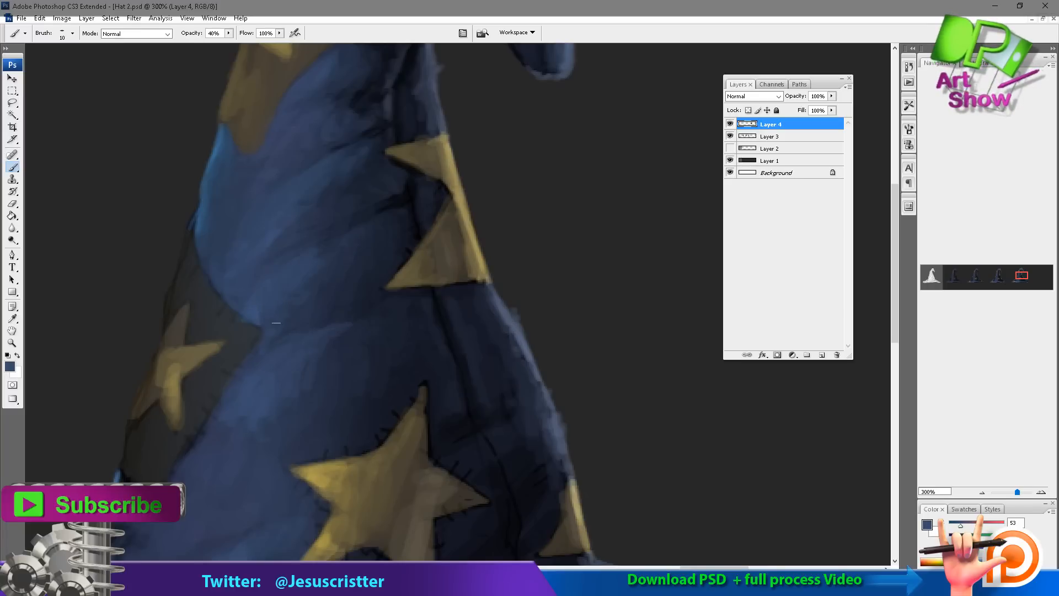
pyautogui.keyDown('alt'); pyautogui.click(312, 289); pyautogui.keyUp('alt')
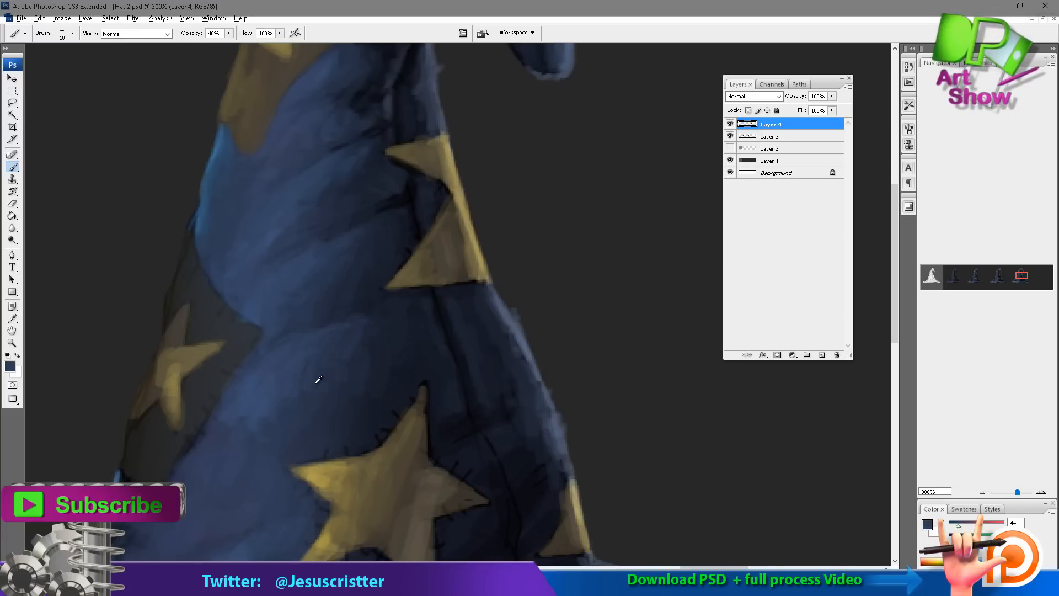
pyautogui.keyDown('alt'); pyautogui.click(359, 354); pyautogui.keyUp('alt')
# Step: Paint sampled blue over the lit fabric just below the dark patch
pyautogui.keyDown('alt'); pyautogui.click(232, 408); pyautogui.keyUp('alt')
pyautogui.moveTo(248, 553); pyautogui.dragTo(308, 425)
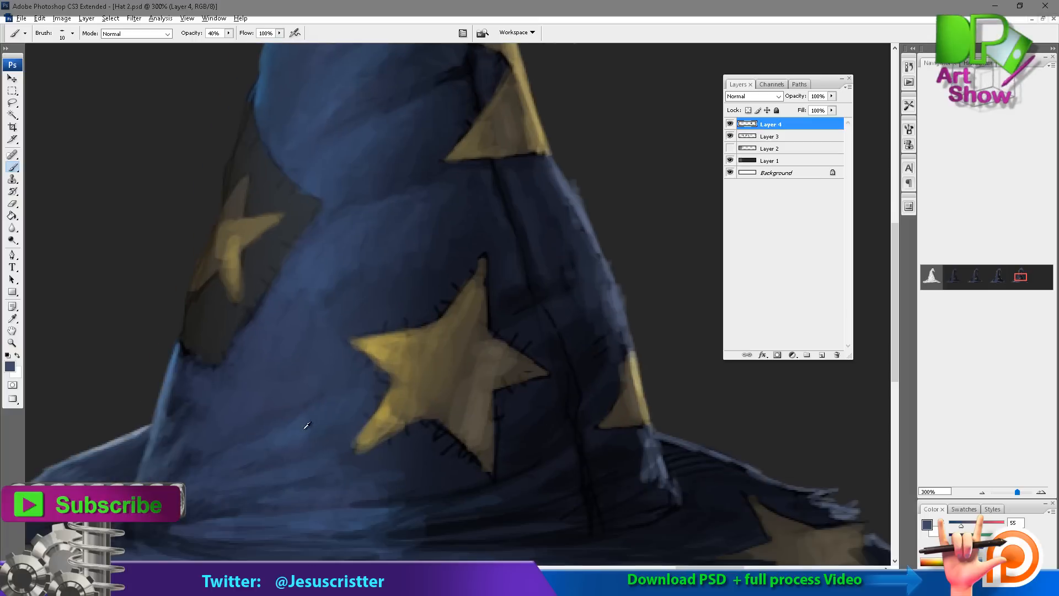
pyautogui.moveTo(250, 346); pyautogui.dragTo(245, 372)
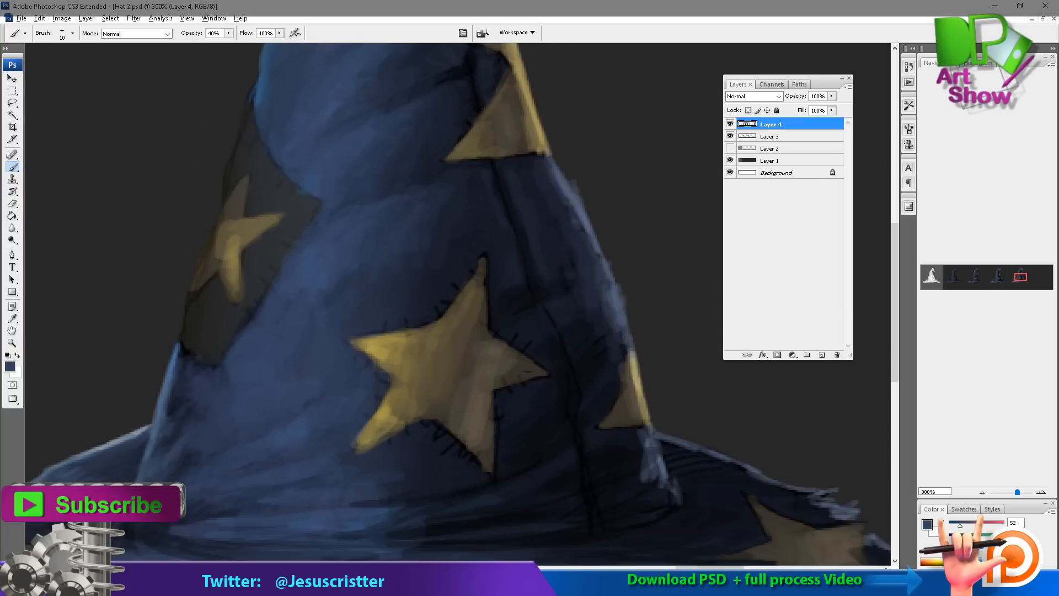
# Step: Blend the light-to-shadow transition above the large star and soften the fold's upper edge with sampled blues
pyautogui.keyDown('alt'); pyautogui.click(409, 296); pyautogui.keyUp('alt')
pyautogui.moveTo(409, 295); pyautogui.dragTo(373, 344)
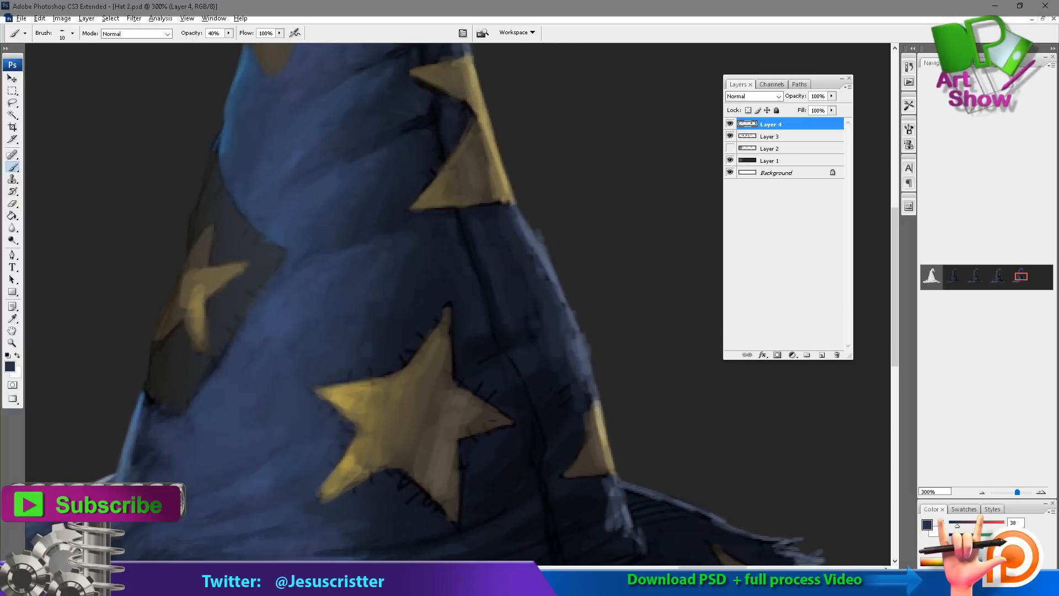
pyautogui.keyDown('alt'); pyautogui.click(406, 297); pyautogui.keyUp('alt')
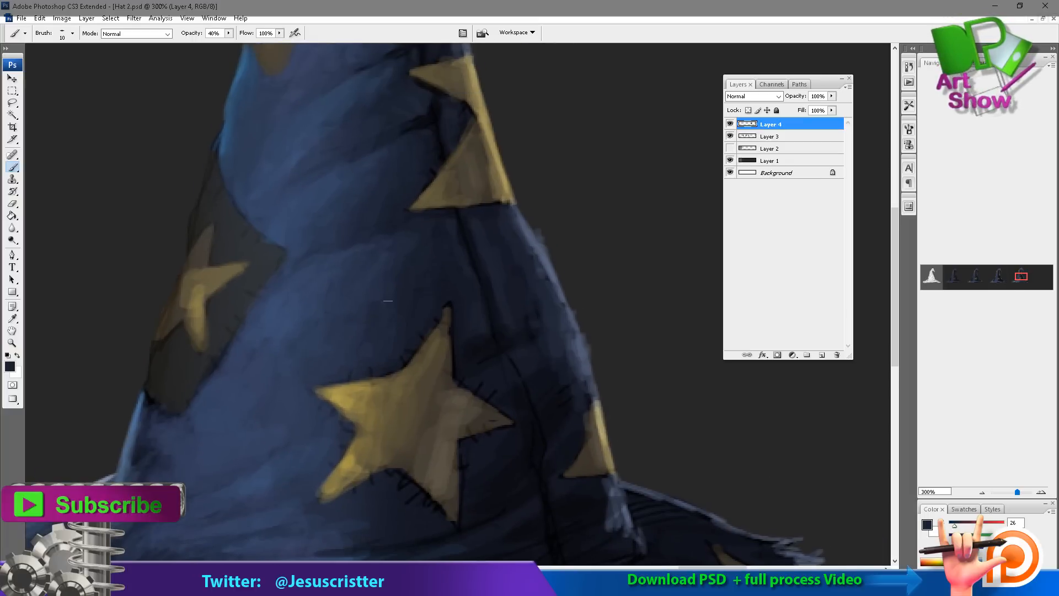
pyautogui.keyDown('alt'); pyautogui.click(353, 262); pyautogui.keyUp('alt')
pyautogui.moveTo(337, 253); pyautogui.dragTo(326, 271)
pyautogui.moveTo(402, 232); pyautogui.dragTo(346, 252)
pyautogui.keyDown('alt'); pyautogui.click(345, 251); pyautogui.keyUp('alt')
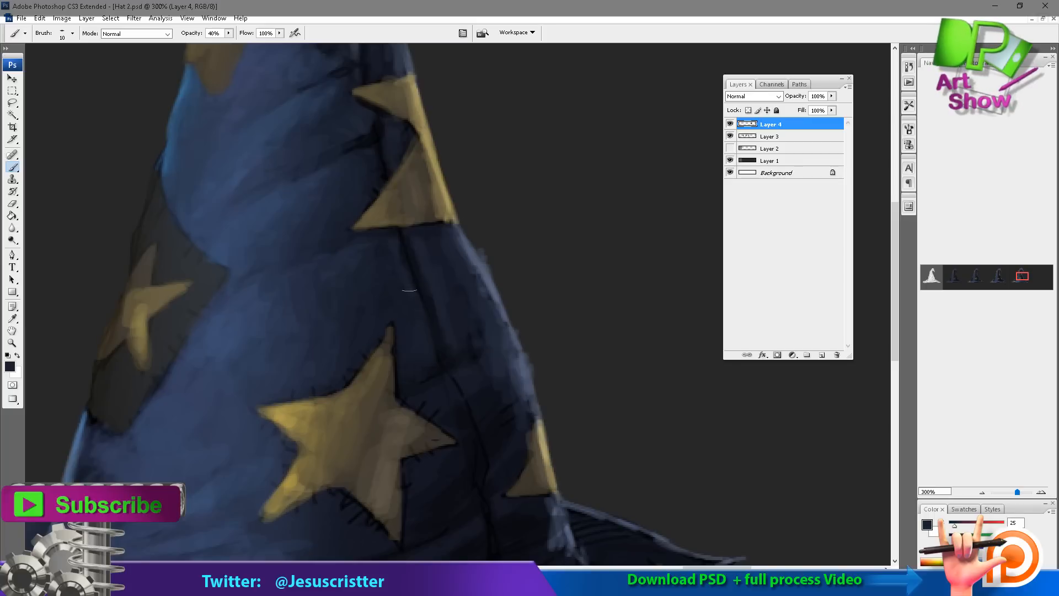
# Step: Darken and thicken the vertical seam running down past the large star with sampled near-black blue
pyautogui.moveTo(373, 139); pyautogui.dragTo(386, 219)
pyautogui.scroll(-3, 442, 244)
pyautogui.keyDown('alt'); pyautogui.click(442, 243); pyautogui.keyUp('alt')
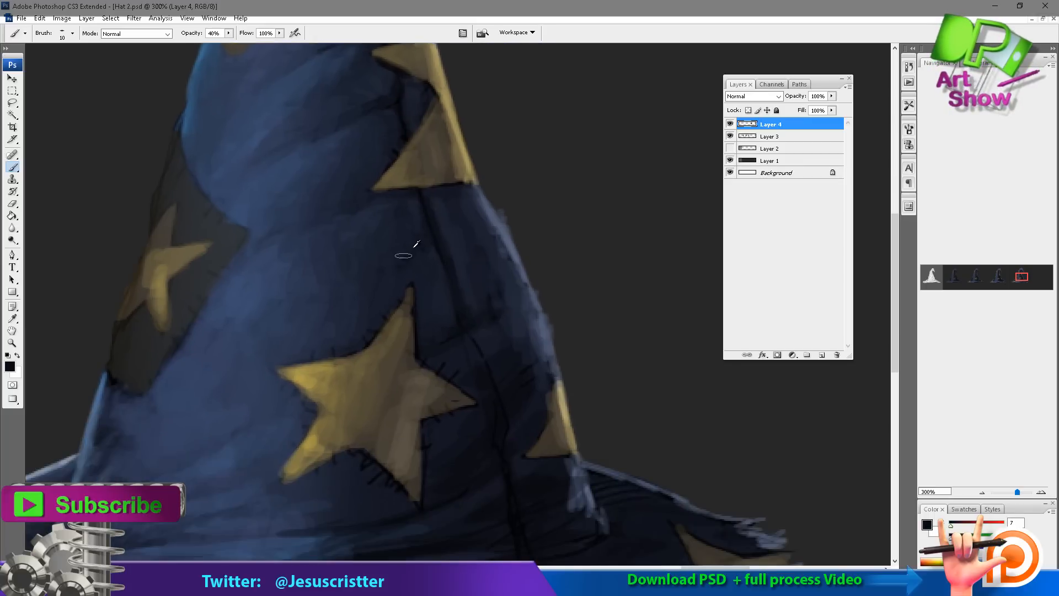
pyautogui.scroll(-2, 463, 309)
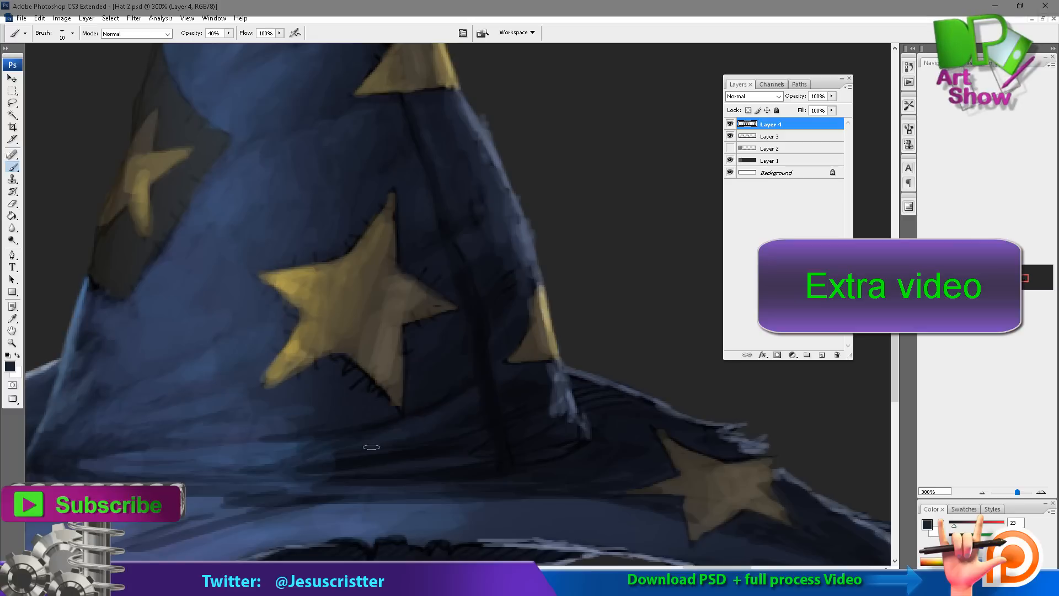
# Step: Smooth the fabric beneath the large star and paint the thin fold line below it with sampled blues
pyautogui.keyDown('alt'); pyautogui.click(323, 448); pyautogui.keyUp('alt')
pyautogui.moveTo(353, 448); pyautogui.dragTo(319, 437)
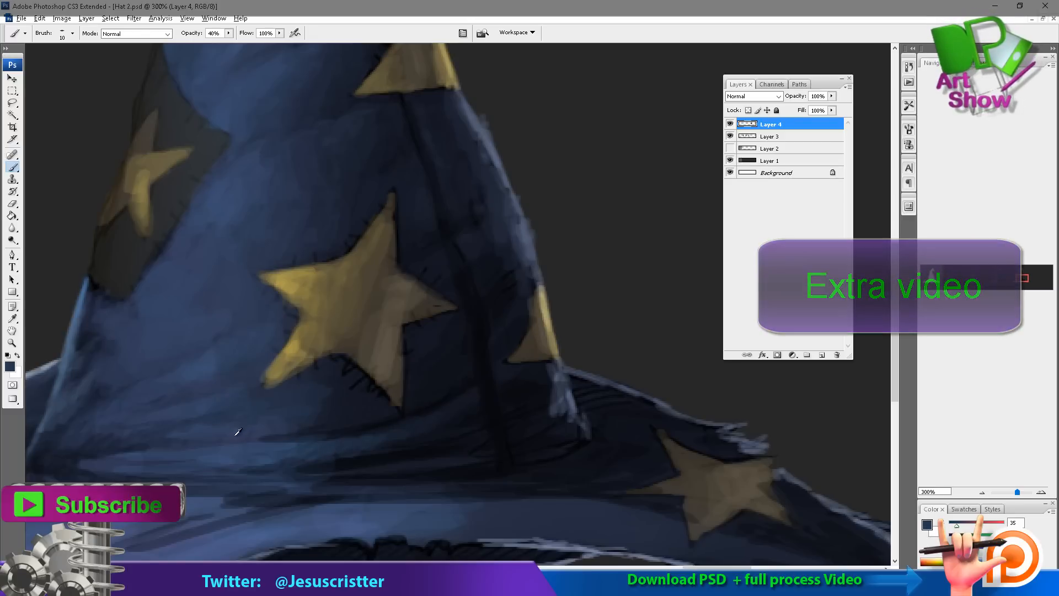
pyautogui.keyDown('alt'); pyautogui.click(356, 394); pyautogui.keyUp('alt')
pyautogui.moveTo(355, 401); pyautogui.dragTo(335, 419)
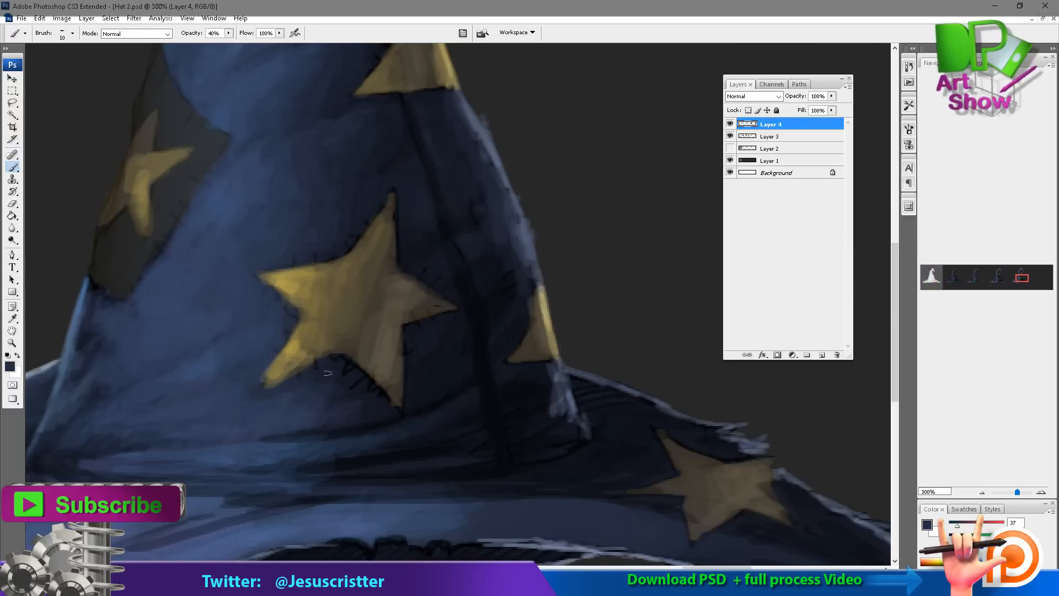
pyautogui.keyDown('alt'); pyautogui.click(255, 461); pyautogui.keyUp('alt')
pyautogui.keyDown('alt'); pyautogui.click(281, 441); pyautogui.keyUp('alt')
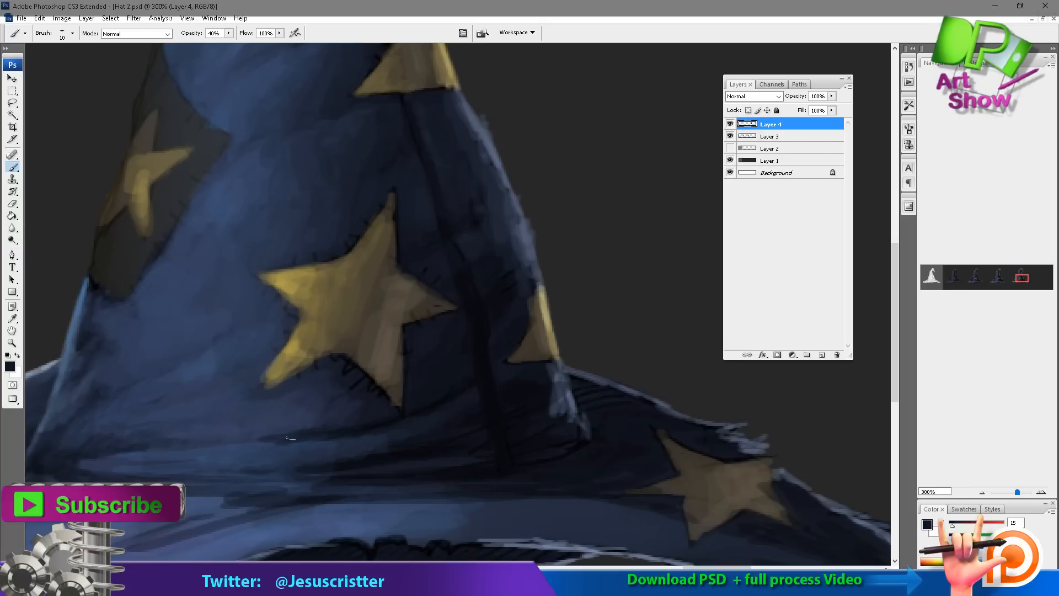
pyautogui.moveTo(280, 439); pyautogui.dragTo(220, 442)
# Step: Darken the horizontal creases where the cone meets the brim using sampled dark blues
pyautogui.keyDown('alt'); pyautogui.click(279, 476); pyautogui.keyUp('alt')
pyautogui.moveTo(357, 478); pyautogui.dragTo(226, 474)
pyautogui.keyDown('alt'); pyautogui.click(290, 476); pyautogui.keyUp('alt')
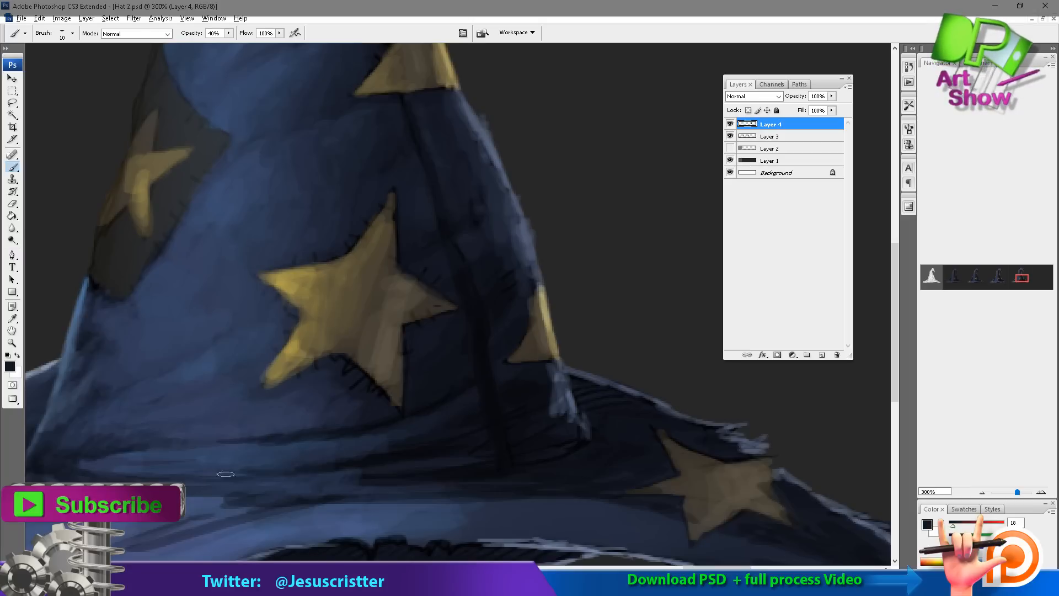
pyautogui.moveTo(298, 467); pyautogui.dragTo(220, 472)
pyautogui.keyDown('alt'); pyautogui.click(250, 465); pyautogui.keyUp('alt')
pyautogui.moveTo(335, 463); pyautogui.dragTo(427, 429)
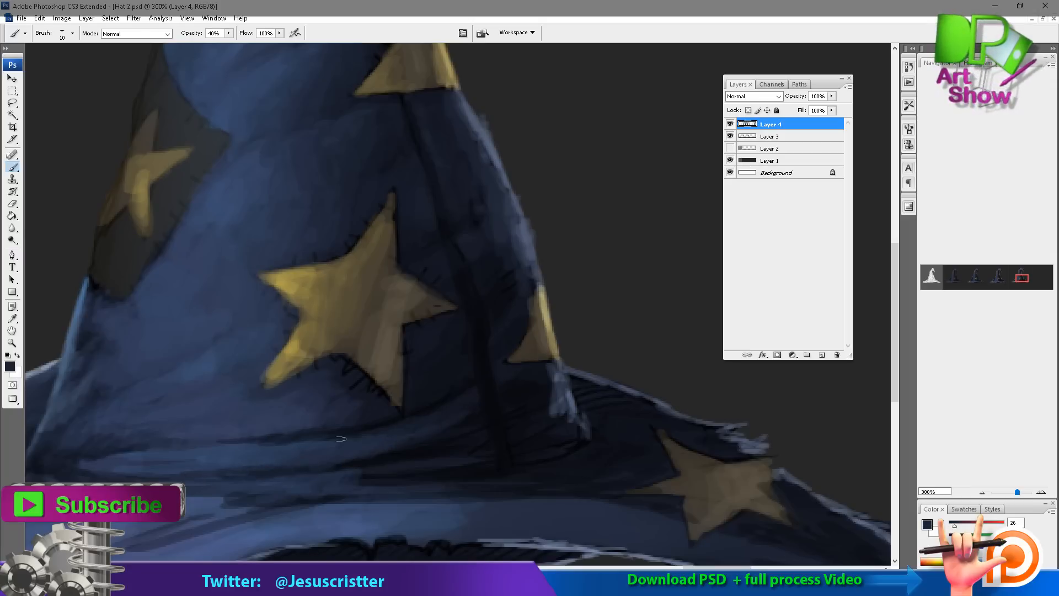
pyautogui.moveTo(386, 459); pyautogui.dragTo(464, 445)
# Step: Paint sampled dark blues over the fabric and stitches around the large star's bottom point
pyautogui.keyDown('alt'); pyautogui.click(451, 324); pyautogui.keyUp('alt')
pyautogui.keyDown('alt'); pyautogui.click(480, 280); pyautogui.keyUp('alt')
pyautogui.keyDown('ctrl'); pyautogui.click(446, 325); pyautogui.keyUp('ctrl')
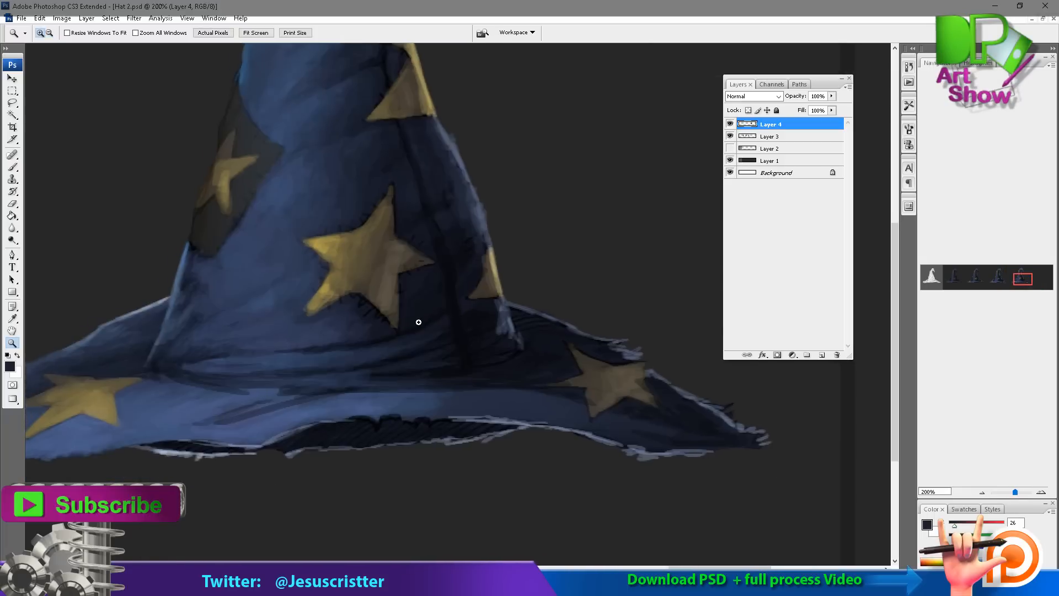
pyautogui.click(418, 322)
pyautogui.press('b')
pyautogui.keyDown('alt'); pyautogui.click(405, 304); pyautogui.keyUp('alt')
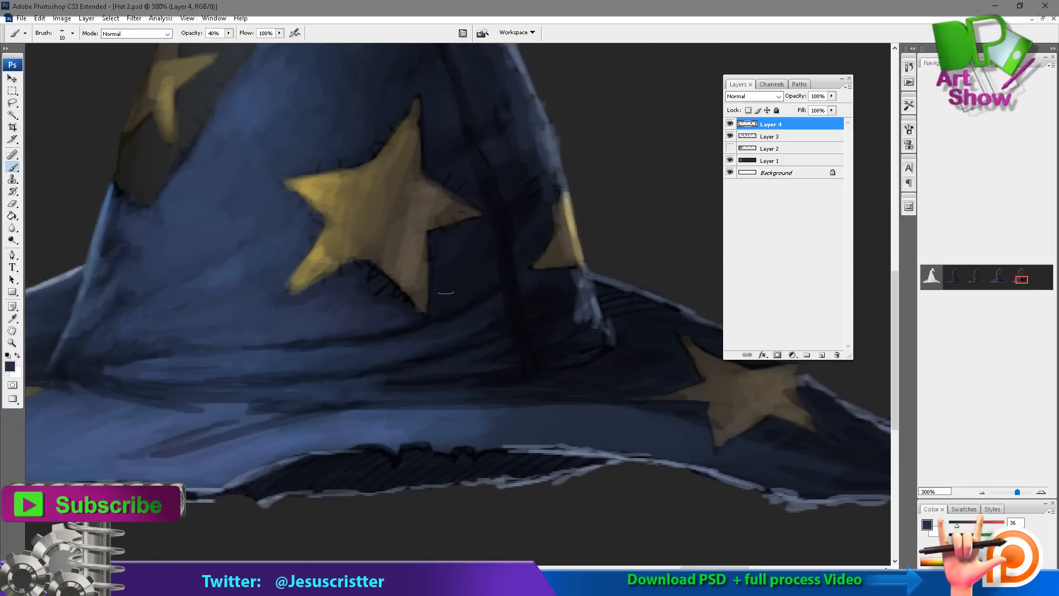
pyautogui.keyDown('alt'); pyautogui.click(400, 298); pyautogui.keyUp('alt')
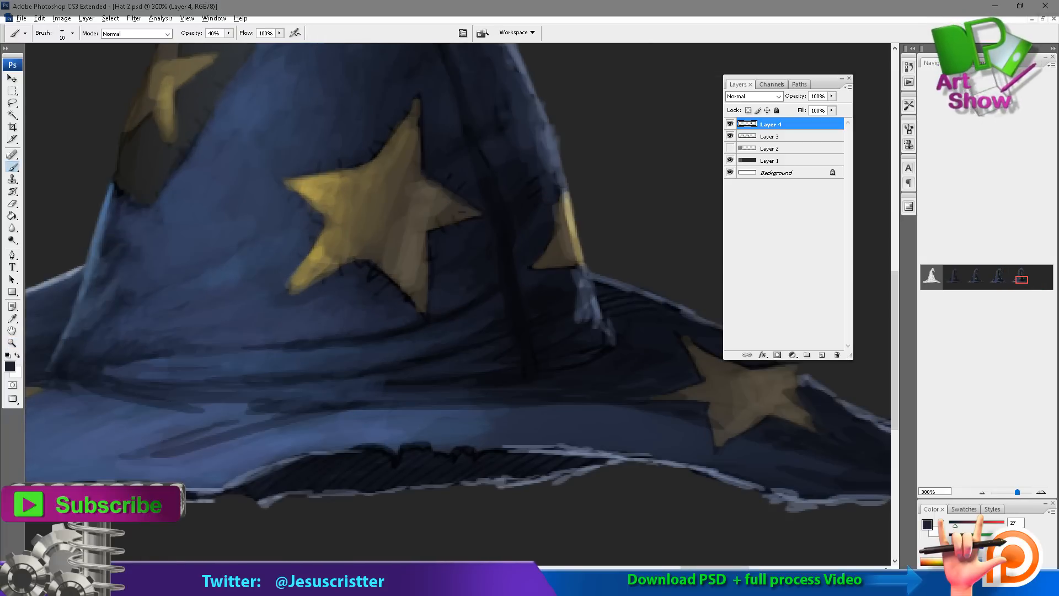
# Step: Blend the curved folds below the large star and extend the dark crease along the cone's base
pyautogui.keyDown('alt'); pyautogui.click(373, 342); pyautogui.keyUp('alt')
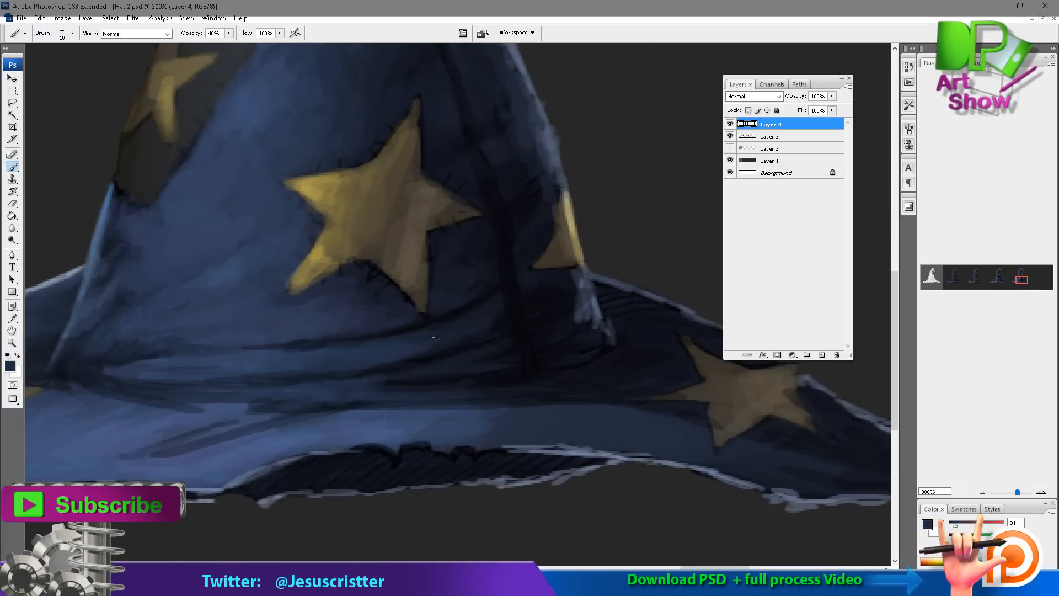
pyautogui.keyDown('alt'); pyautogui.click(368, 328); pyautogui.keyUp('alt')
pyautogui.keyDown('alt'); pyautogui.click(401, 375); pyautogui.keyUp('alt')
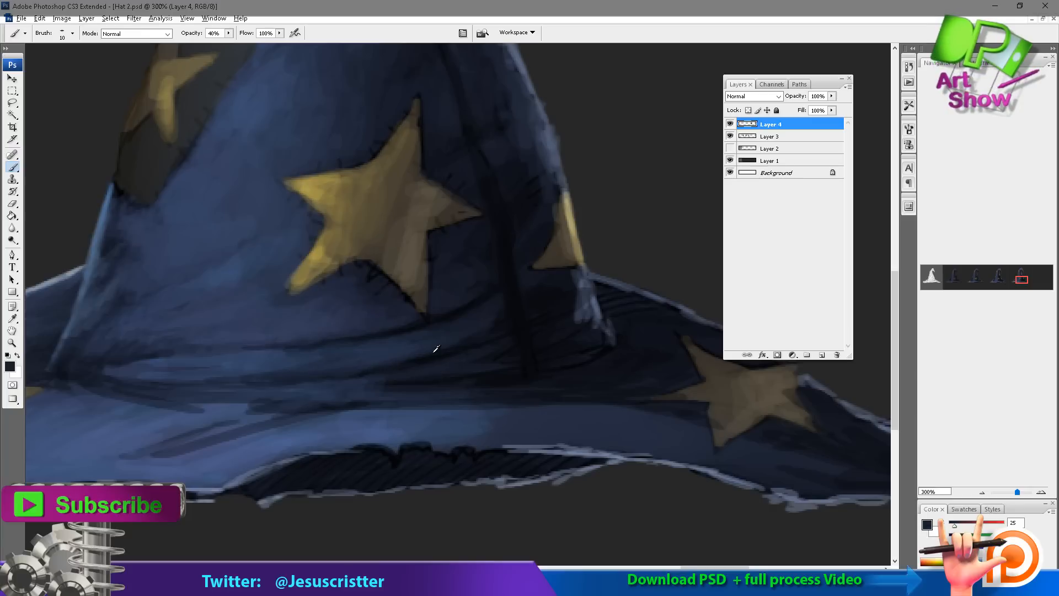
pyautogui.keyDown('alt'); pyautogui.click(432, 350); pyautogui.keyUp('alt')
pyautogui.moveTo(396, 388)
pyautogui.mouseDown()
pyautogui.moveTo(183, 395)
pyautogui.moveTo(191, 401)
pyautogui.mouseUp()
pyautogui.keyDown('alt'); pyautogui.click(232, 395); pyautogui.keyUp('alt')
pyautogui.keyDown('alt'); pyautogui.click(301, 386); pyautogui.keyUp('alt')
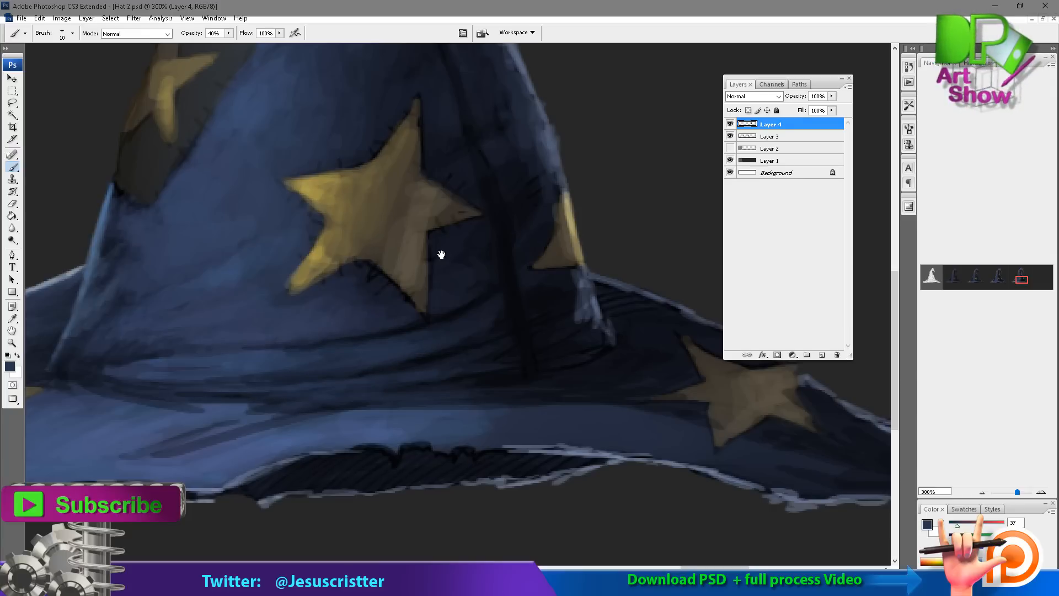
# Step: Smooth the lit fabric between the dark patch and the large star with repeatedly sampled blues
pyautogui.moveTo(441, 254); pyautogui.dragTo(552, 261)
pyautogui.keyDown('alt'); pyautogui.click(328, 266); pyautogui.keyUp('alt')
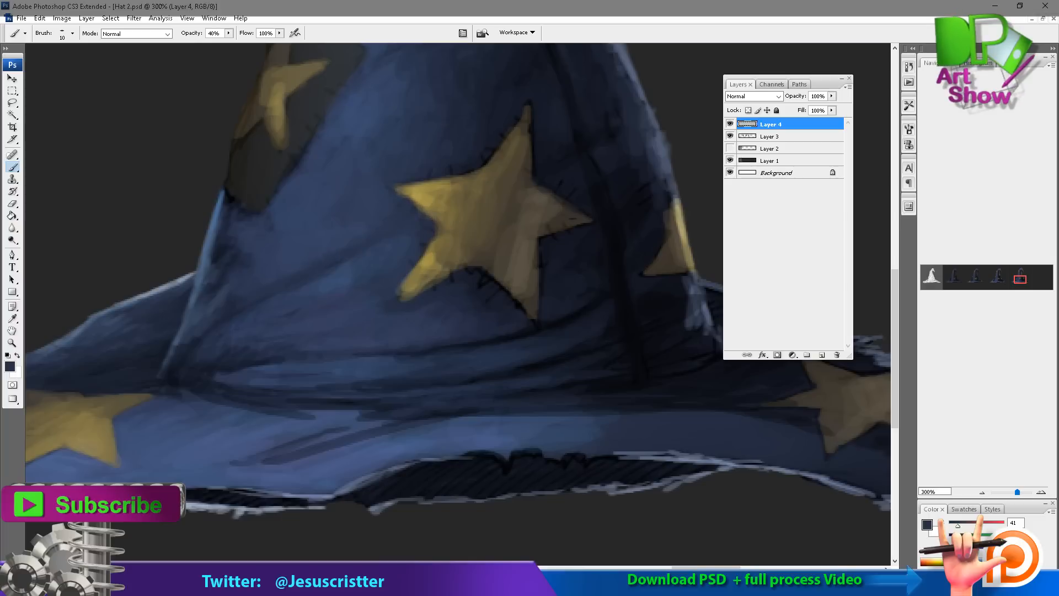
pyautogui.moveTo(238, 204); pyautogui.dragTo(207, 266)
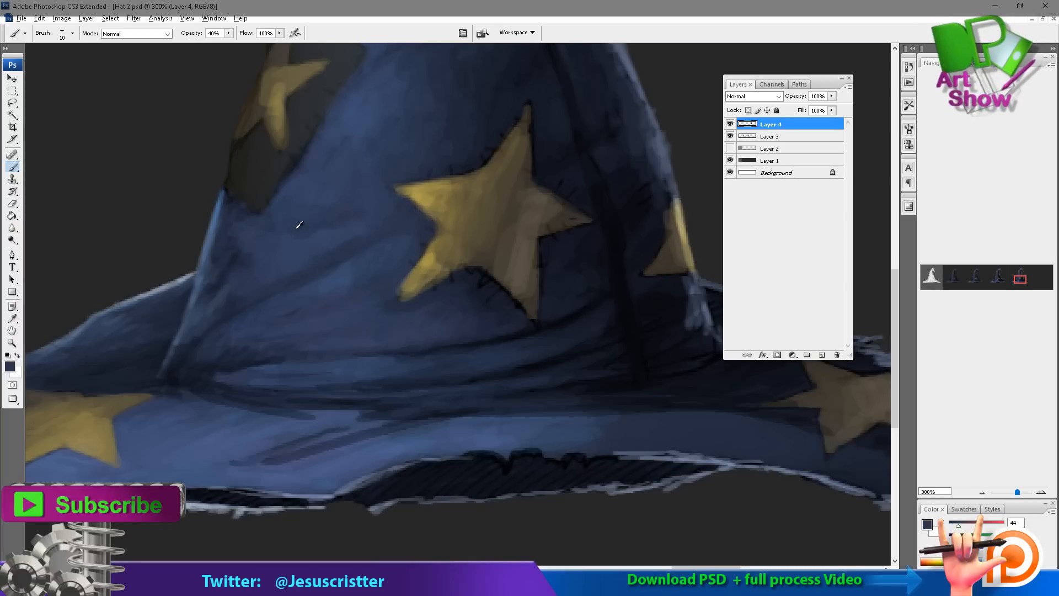
pyautogui.keyDown('alt'); pyautogui.click(338, 223); pyautogui.keyUp('alt')
pyautogui.moveTo(392, 190); pyautogui.dragTo(391, 177)
pyautogui.keyDown('alt'); pyautogui.click(391, 177); pyautogui.keyUp('alt')
pyautogui.keyDown('alt'); pyautogui.click(407, 271); pyautogui.keyUp('alt')
# Step: Tone down the rough rim light below the small right-edge star and blend the cone's lower right corner
pyautogui.moveTo(537, 243); pyautogui.dragTo(620, 471)
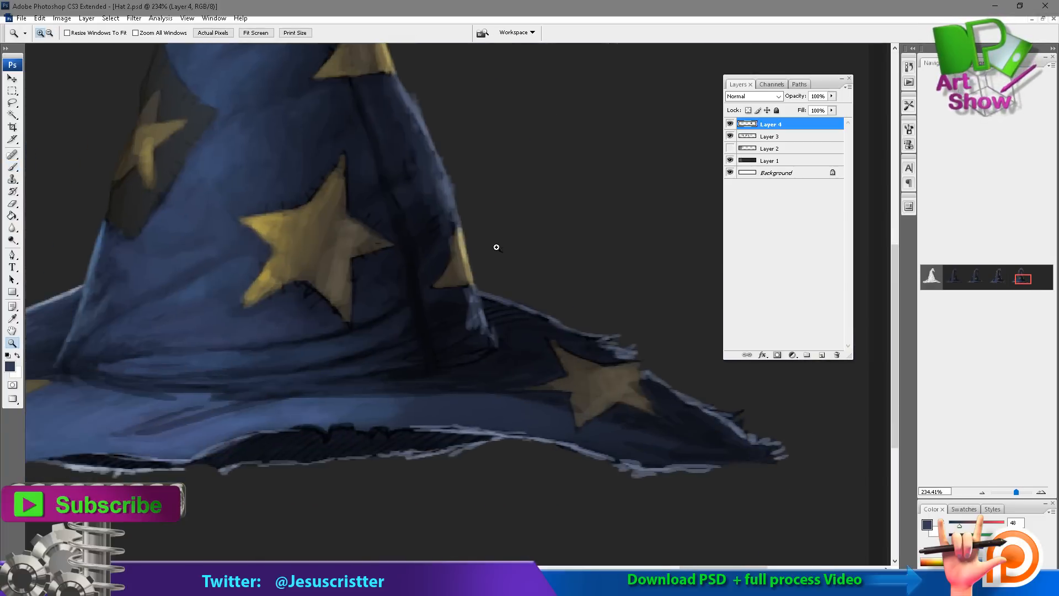
pyautogui.moveTo(471, 311); pyautogui.dragTo(465, 295)
pyautogui.keyDown('alt'); pyautogui.click(458, 320); pyautogui.keyUp('alt')
pyautogui.moveTo(450, 336)
pyautogui.mouseDown()
pyautogui.moveTo(468, 360)
pyautogui.moveTo(407, 367)
pyautogui.moveTo(406, 350)
pyautogui.moveTo(450, 307)
pyautogui.mouseUp()
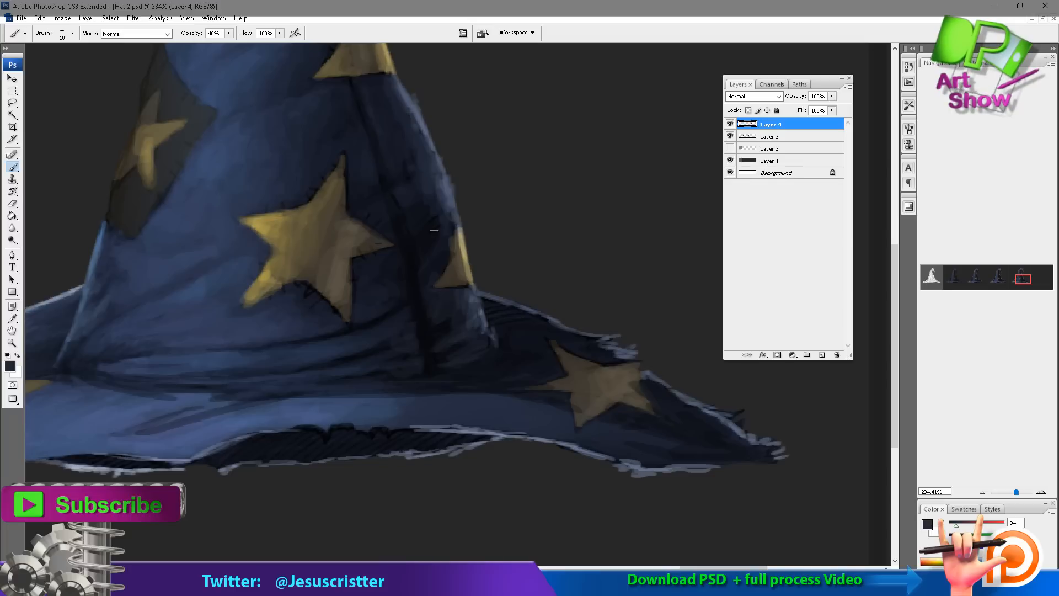
# Step: Blend the shadowed fabric around the cone's vertical seam with repeatedly sampled dark blues
pyautogui.keyDown('alt'); pyautogui.click(441, 194); pyautogui.keyUp('alt')
pyautogui.keyDown('alt'); pyautogui.click(378, 165); pyautogui.keyUp('alt')
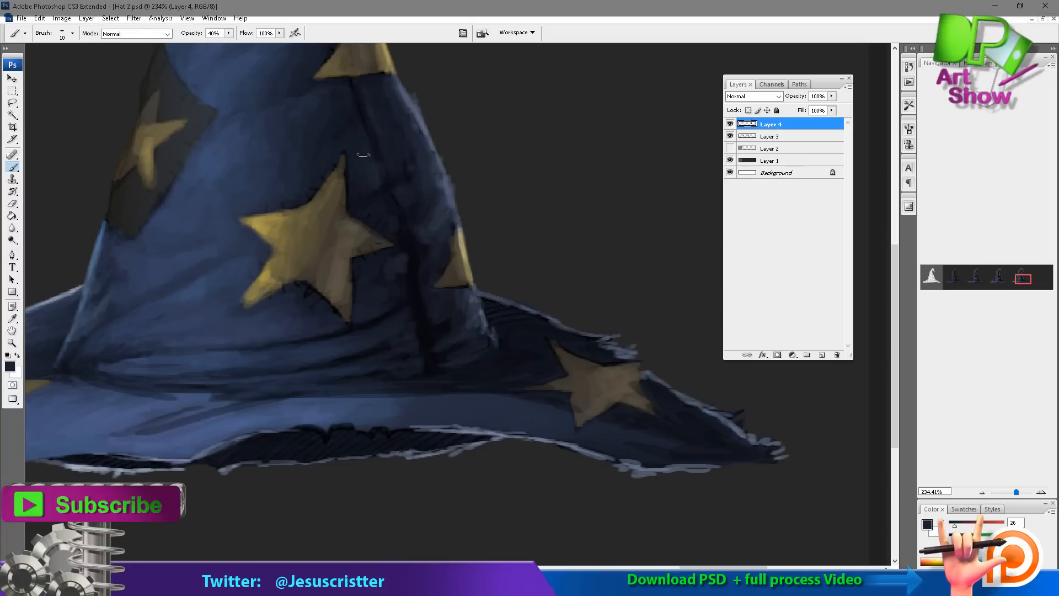
pyautogui.keyDown('alt'); pyautogui.click(409, 269); pyautogui.keyUp('alt')
pyautogui.keyDown('alt'); pyautogui.click(417, 218); pyautogui.keyUp('alt')
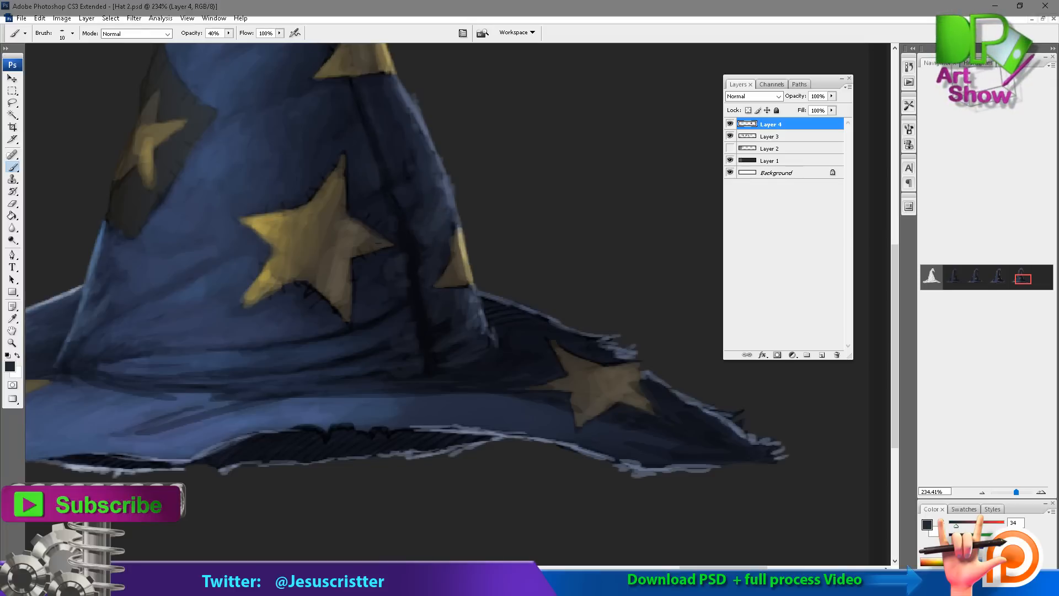
pyautogui.scroll(-1, 445, 320)
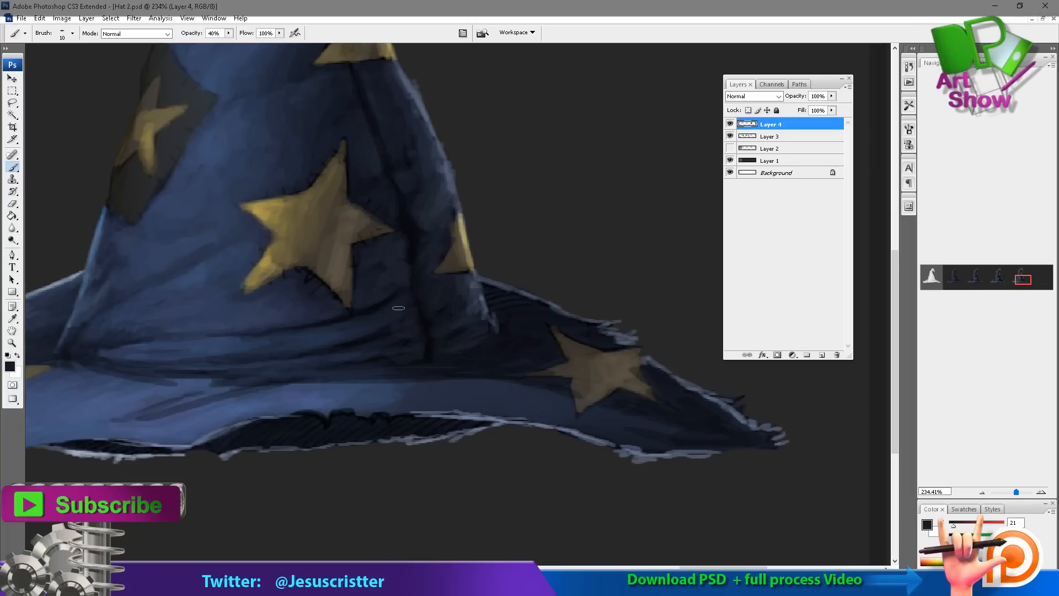
# Step: Soften the rough pale line along the brim's lower front edge with sampled greyish blues
pyautogui.keyDown('alt'); pyautogui.click(329, 435); pyautogui.keyUp('alt')
pyautogui.keyDown('alt'); pyautogui.click(217, 428); pyautogui.keyUp('alt')
pyautogui.moveTo(211, 440); pyautogui.dragTo(309, 413)
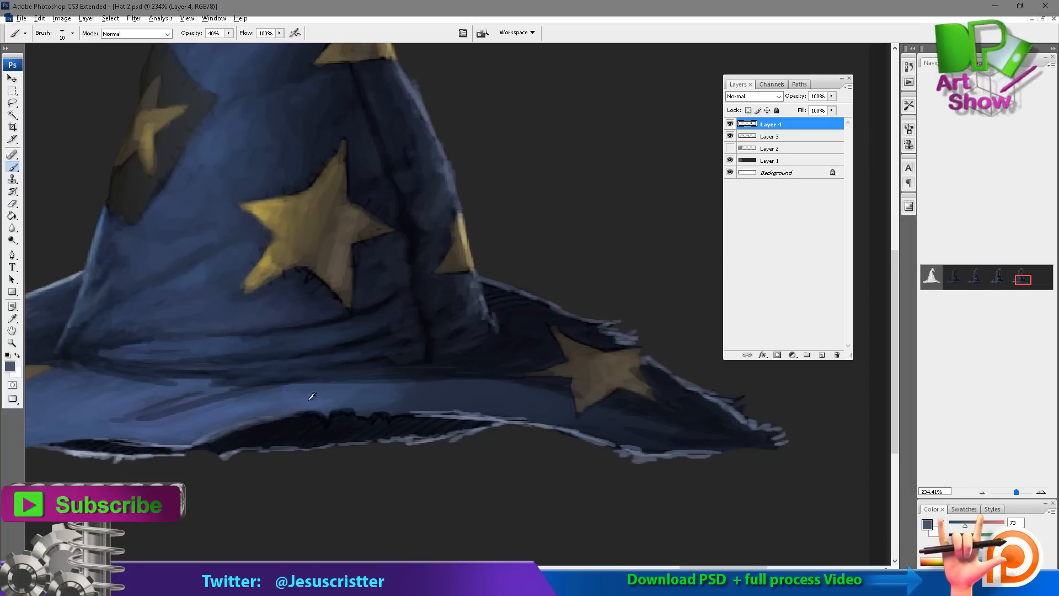
pyautogui.moveTo(412, 352); pyautogui.dragTo(509, 332)
pyautogui.moveTo(205, 425); pyautogui.dragTo(246, 422)
pyautogui.moveTo(172, 420); pyautogui.dragTo(323, 437)
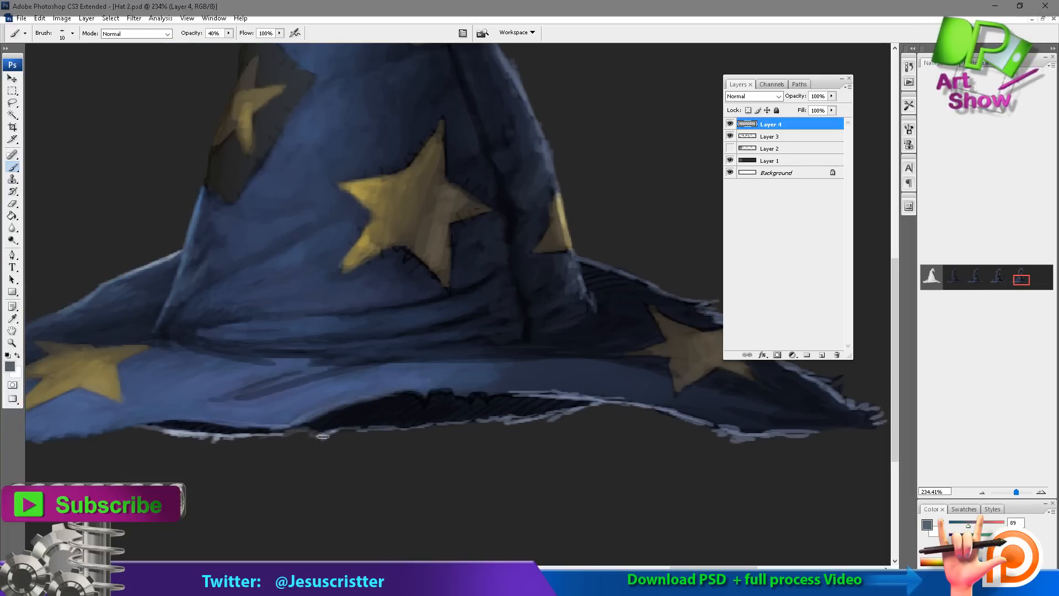
# Step: Paint over the pale upper outline of the brim's dark opening and blend it into the blue fabric
pyautogui.keyDown('alt'); pyautogui.click(489, 388); pyautogui.keyUp('alt')
pyautogui.moveTo(502, 421)
pyautogui.mouseDown()
pyautogui.moveTo(431, 423)
pyautogui.moveTo(394, 395)
pyautogui.moveTo(554, 390)
pyautogui.moveTo(549, 370)
pyautogui.moveTo(579, 375)
pyautogui.mouseUp()
pyautogui.keyDown('alt'); pyautogui.click(450, 385); pyautogui.keyUp('alt')
pyautogui.keyDown('alt'); pyautogui.click(517, 369); pyautogui.keyUp('alt')
pyautogui.moveTo(491, 362)
pyautogui.mouseDown()
pyautogui.moveTo(576, 368)
pyautogui.moveTo(445, 345)
pyautogui.mouseUp()
pyautogui.keyDown('alt'); pyautogui.click(595, 371); pyautogui.keyUp('alt')
pyautogui.moveTo(485, 381)
pyautogui.mouseDown()
pyautogui.moveTo(559, 376)
pyautogui.moveTo(445, 380)
pyautogui.mouseUp()
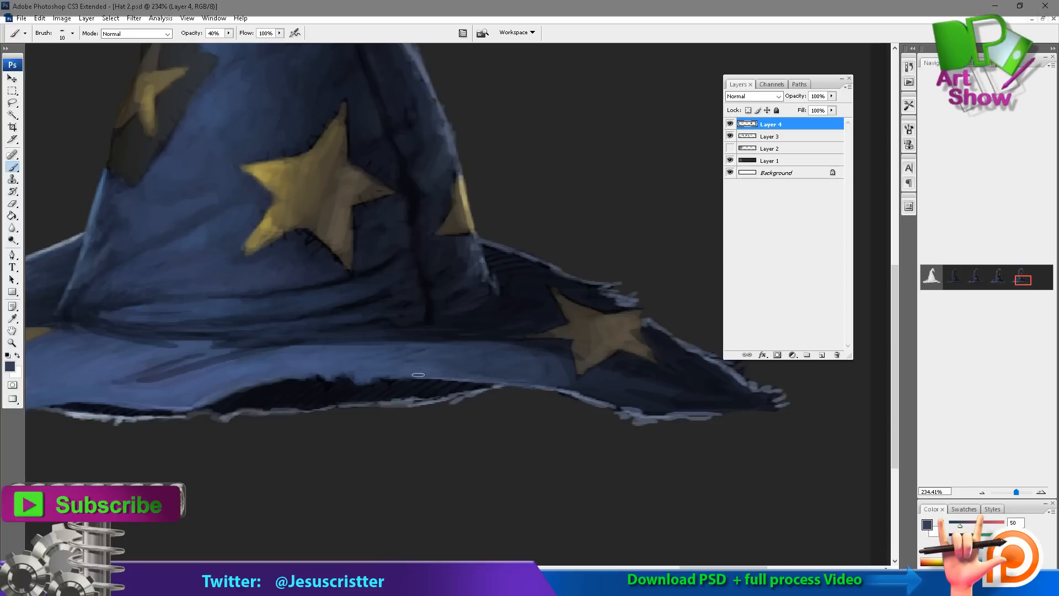
# Step: Darken the inside of the brim's opening and refine the pale lower edge at its right end
pyautogui.keyDown('alt'); pyautogui.click(434, 389); pyautogui.keyUp('alt')
pyautogui.moveTo(386, 401); pyautogui.dragTo(499, 389)
pyautogui.keyDown('alt'); pyautogui.click(428, 399); pyautogui.keyUp('alt')
pyautogui.moveTo(425, 406); pyautogui.dragTo(365, 408)
pyautogui.moveTo(417, 400); pyautogui.dragTo(452, 397)
# Step: Smooth the dark blue fabric around the star on the brim's right side with sampled shades
pyautogui.keyDown('alt'); pyautogui.click(510, 381); pyautogui.keyUp('alt')
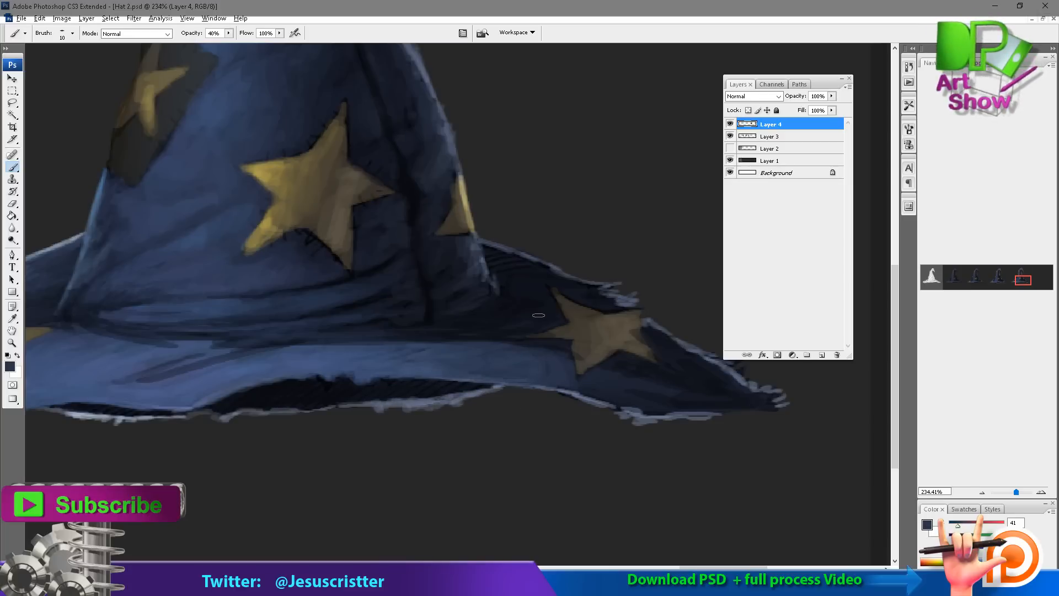
pyautogui.keyDown('alt'); pyautogui.click(527, 276); pyautogui.keyUp('alt')
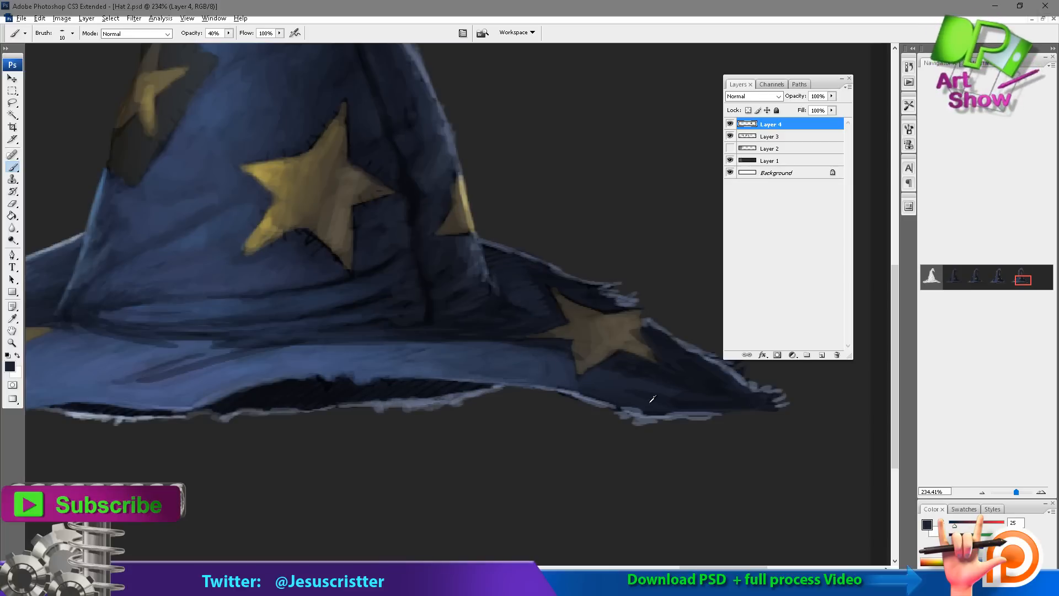
pyautogui.moveTo(631, 403)
pyautogui.mouseDown()
pyautogui.moveTo(507, 410)
pyautogui.moveTo(617, 415)
pyautogui.mouseUp()
pyautogui.keyDown('alt'); pyautogui.click(531, 418); pyautogui.keyUp('alt')
# Step: Brighten and reshape the pale rim along the upper and lower edges of the brim's right tip
pyautogui.press('o')
pyautogui.moveTo(480, 412); pyautogui.dragTo(543, 422)
pyautogui.moveTo(573, 342); pyautogui.dragTo(618, 381)
pyautogui.press('u')
pyautogui.press('i')
pyautogui.click(588, 364)
pyautogui.click(602, 361)
pyautogui.click(593, 363)
pyautogui.press('b')
pyautogui.keyDown('alt'); pyautogui.click(597, 366); pyautogui.keyUp('alt')
pyautogui.keyDown('alt'); pyautogui.click(488, 301); pyautogui.keyUp('alt')
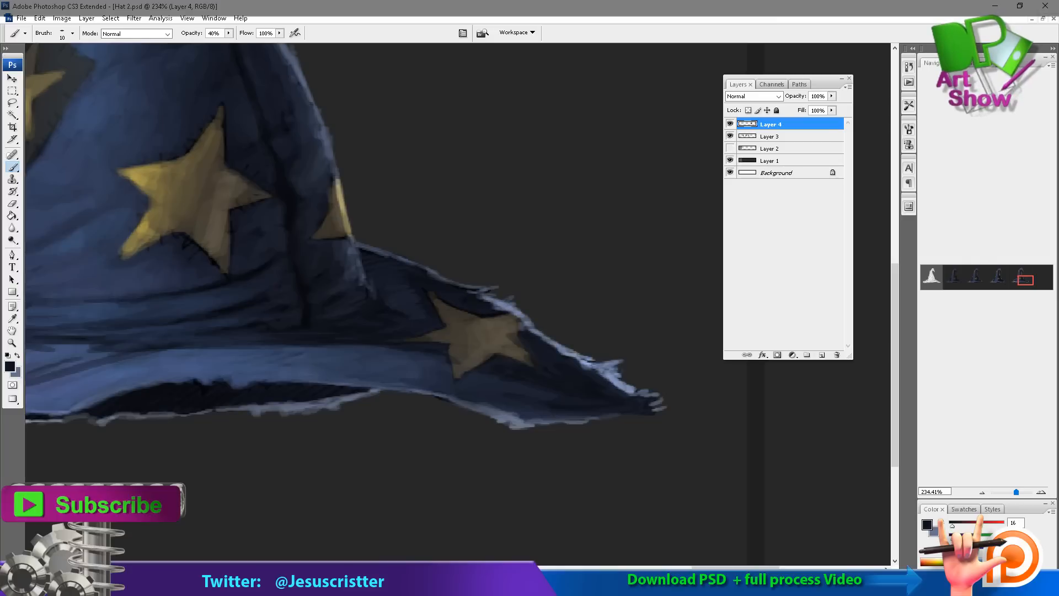
# Step: Paint short pale frayed threads along the upper edge of the brim's right side
pyautogui.moveTo(549, 340); pyautogui.dragTo(444, 279)
pyautogui.keyDown('alt'); pyautogui.click(531, 319); pyautogui.keyUp('alt')
pyautogui.keyDown('alt'); pyautogui.click(458, 285); pyautogui.keyUp('alt')
pyautogui.keyDown('alt'); pyautogui.click(473, 279); pyautogui.keyUp('alt')
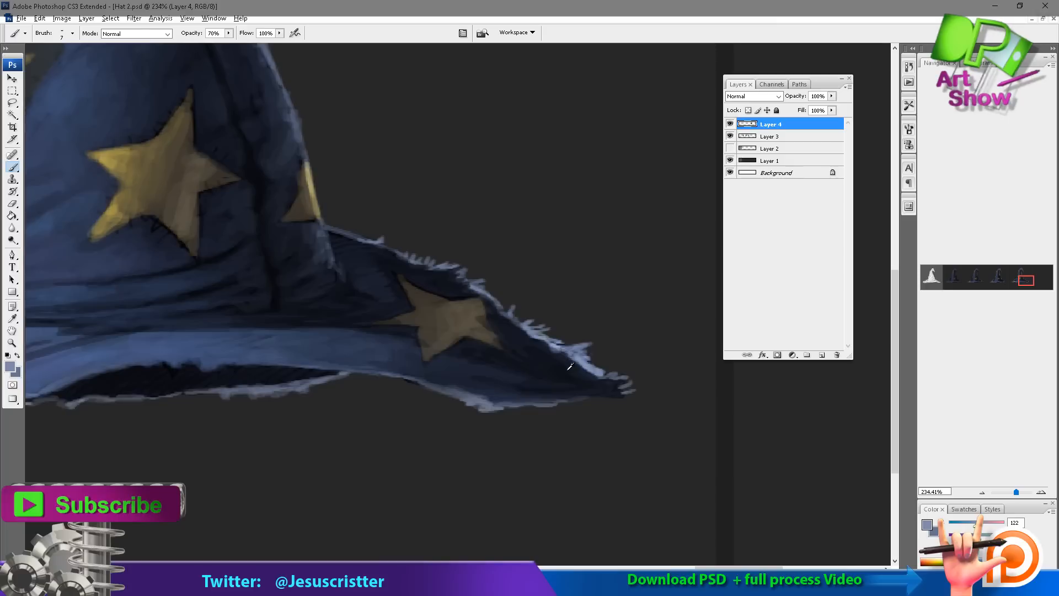
pyautogui.moveTo(546, 345); pyautogui.dragTo(607, 375)
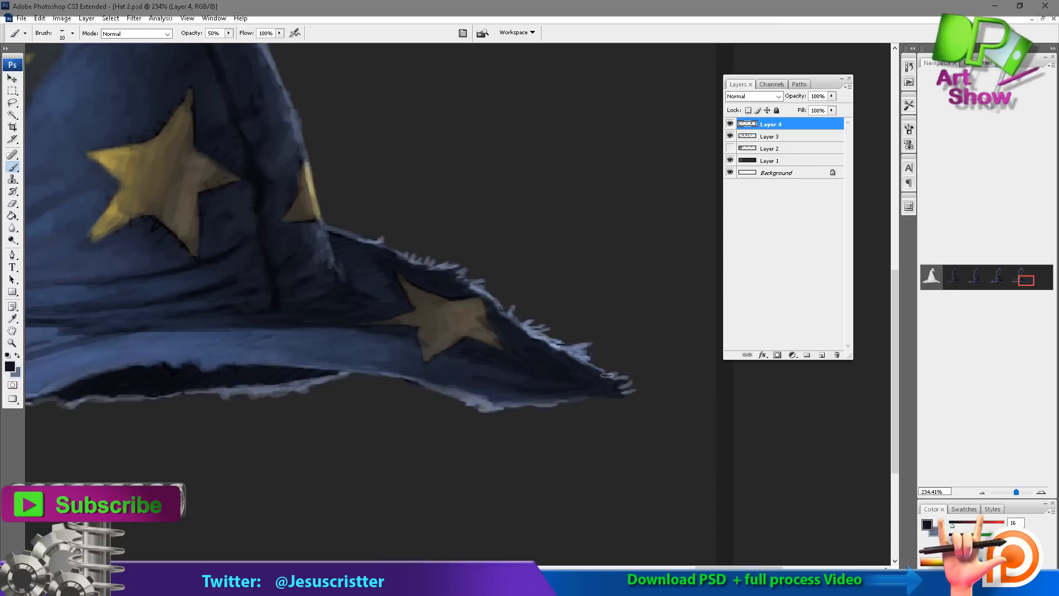
# Step: Tone down the rim at the brim's lower right corner with dark blue and fray the pointed tip
pyautogui.keyDown('alt'); pyautogui.click(496, 397); pyautogui.keyUp('alt')
pyautogui.moveTo(489, 402)
pyautogui.mouseDown()
pyautogui.moveTo(438, 386)
pyautogui.moveTo(497, 404)
pyautogui.mouseUp()
pyautogui.moveTo(567, 376); pyautogui.dragTo(527, 348)
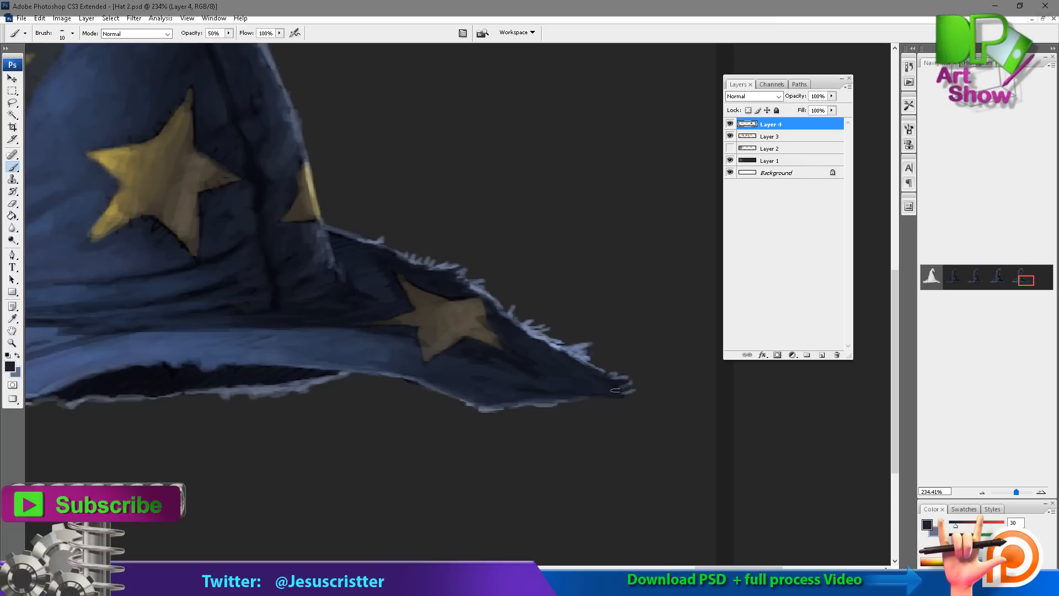
pyautogui.keyDown('alt'); pyautogui.click(586, 354); pyautogui.keyUp('alt')
pyautogui.moveTo(604, 374); pyautogui.dragTo(637, 390)
pyautogui.moveTo(649, 394)
pyautogui.mouseDown()
pyautogui.moveTo(582, 396)
pyautogui.moveTo(628, 398)
pyautogui.mouseUp()
pyautogui.moveTo(620, 376); pyautogui.dragTo(575, 362)
pyautogui.keyDown('alt'); pyautogui.click(587, 368); pyautogui.keyUp('alt')
pyautogui.moveTo(632, 393)
pyautogui.mouseDown()
pyautogui.moveTo(608, 394)
pyautogui.moveTo(552, 347)
pyautogui.mouseUp()
# Step: Blend the dark fold stroke on the brim's front into the surrounding blue fabric
pyautogui.press('z')
pyautogui.keyDown('alt'); pyautogui.click(618, 353); pyautogui.keyUp('alt')
pyautogui.keyDown('alt'); pyautogui.click(635, 342); pyautogui.keyUp('alt')
pyautogui.moveTo(397, 287); pyautogui.dragTo(589, 260)
pyautogui.click(409, 340)
pyautogui.moveTo(291, 268); pyautogui.dragTo(433, 223)
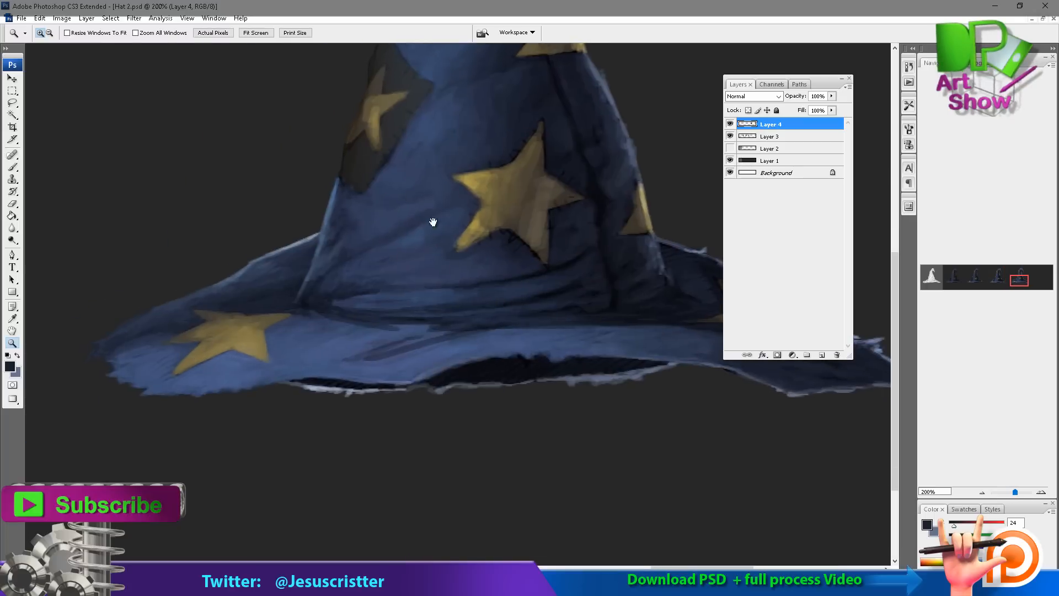
pyautogui.press('b')
pyautogui.keyDown('alt'); pyautogui.click(389, 344); pyautogui.keyUp('alt')
pyautogui.moveTo(380, 347); pyautogui.dragTo(338, 358)
pyautogui.keyDown('alt'); pyautogui.click(359, 346); pyautogui.keyUp('alt')
pyautogui.moveTo(345, 348); pyautogui.dragTo(329, 355)
# Step: Soften the shadow where the cone meets the brim with sampled dark blues
pyautogui.keyDown('alt'); pyautogui.click(453, 332); pyautogui.keyUp('alt')
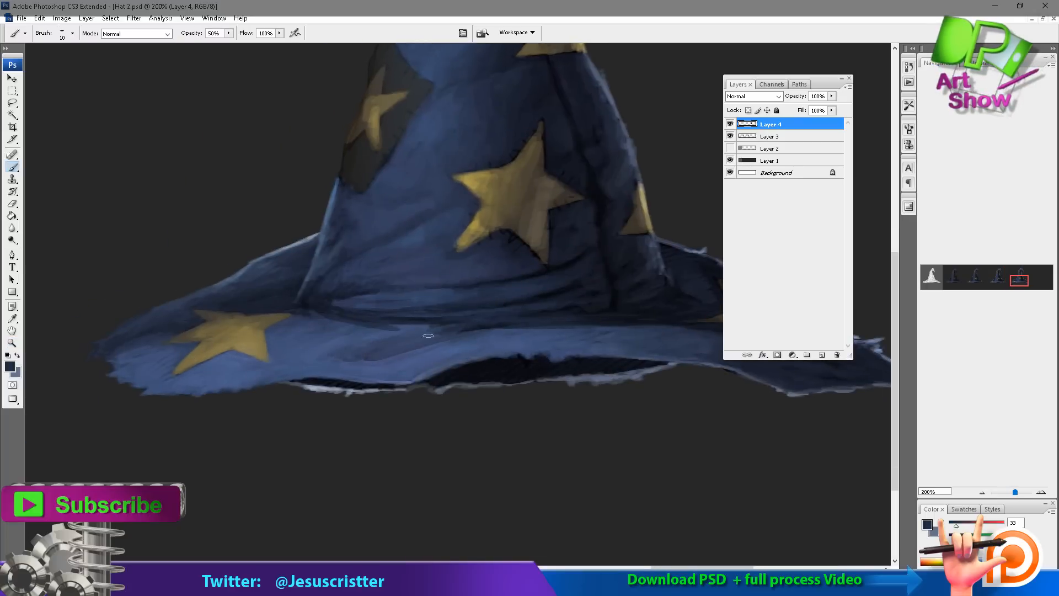
pyautogui.moveTo(436, 331)
pyautogui.mouseDown()
pyautogui.moveTo(392, 340)
pyautogui.moveTo(511, 327)
pyautogui.moveTo(399, 327)
pyautogui.mouseUp()
pyautogui.keyDown('alt'); pyautogui.click(420, 331); pyautogui.keyUp('alt')
pyautogui.moveTo(420, 329); pyautogui.dragTo(538, 324)
pyautogui.keyDown('alt'); pyautogui.click(530, 323); pyautogui.keyUp('alt')
pyautogui.moveTo(373, 322); pyautogui.dragTo(313, 306)
# Step: Refine the brim's front fold with sampled blue and deepen the dark opening beneath it
pyautogui.press('z')
pyautogui.keyDown('alt'); pyautogui.click(436, 270); pyautogui.keyUp('alt')
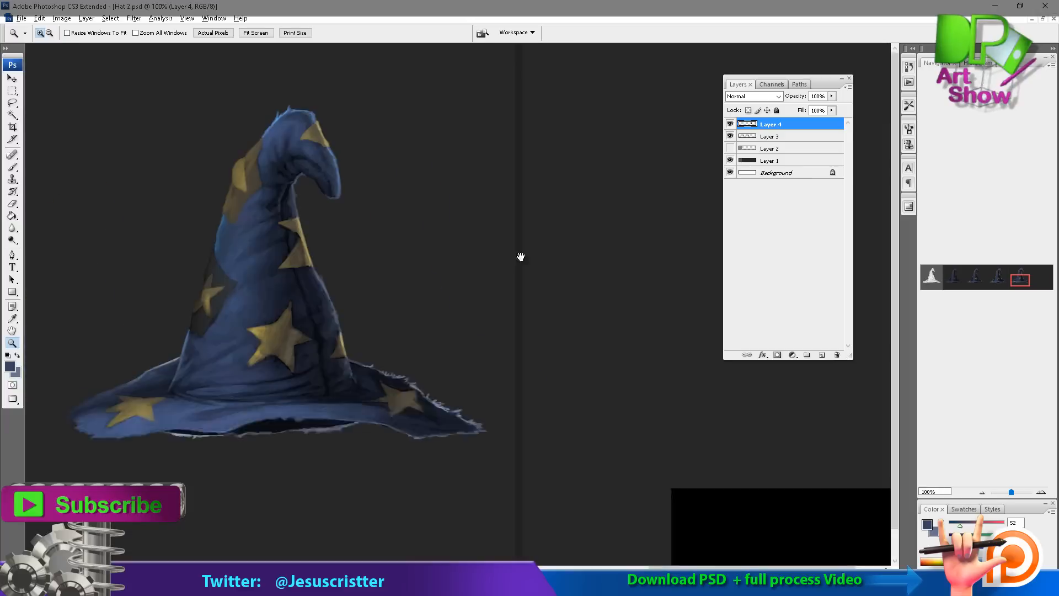
pyautogui.moveTo(521, 255); pyautogui.dragTo(643, 227)
pyautogui.click(379, 386)
pyautogui.press('b')
pyautogui.keyDown('alt'); pyautogui.click(359, 330); pyautogui.keyUp('alt')
pyautogui.moveTo(326, 329); pyautogui.dragTo(360, 332)
pyautogui.moveTo(491, 305); pyautogui.dragTo(391, 314)
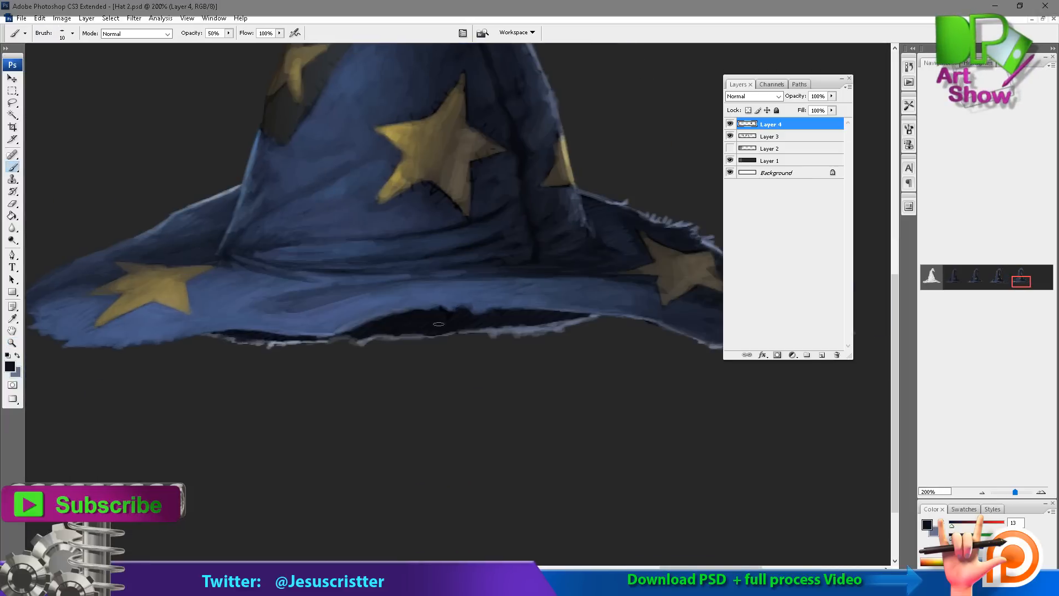
# Step: Add small pale frayed threads along the lower edge of the brim's opening and clean up their outline
pyautogui.press('o')
pyautogui.moveTo(554, 327)
pyautogui.mouseDown()
pyautogui.moveTo(510, 332)
pyautogui.moveTo(574, 327)
pyautogui.mouseUp()
pyautogui.press('b')
pyautogui.press('e')
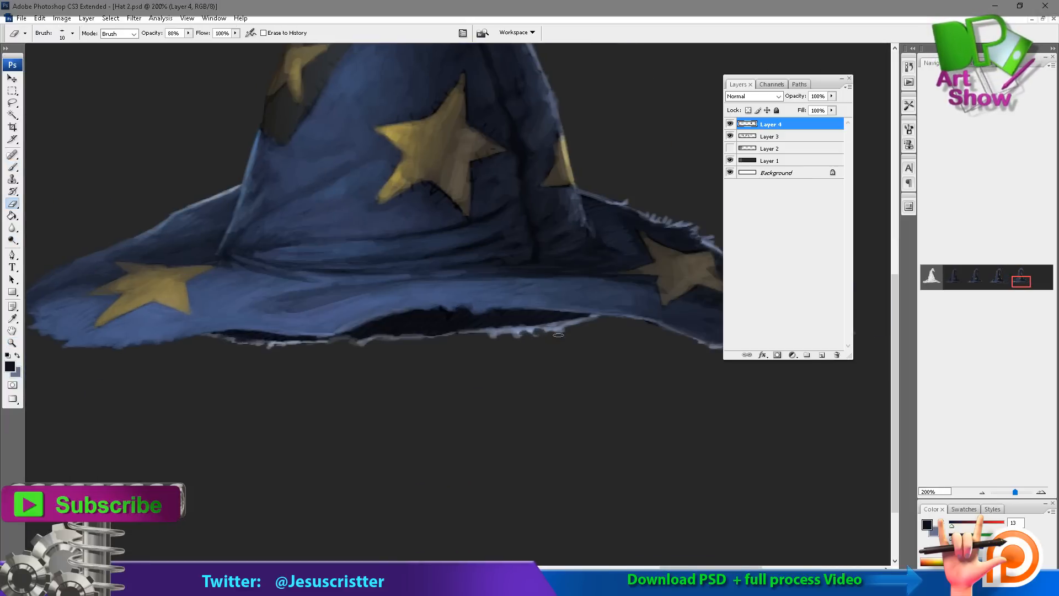
pyautogui.press('b')
pyautogui.keyDown('alt'); pyautogui.click(509, 333); pyautogui.keyUp('alt')
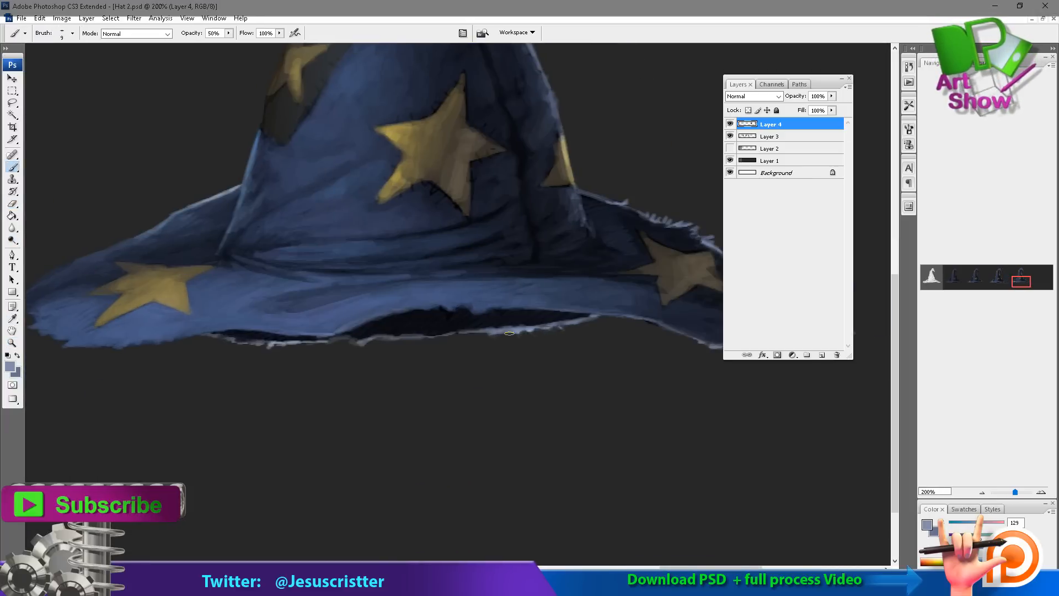
pyautogui.moveTo(446, 337); pyautogui.dragTo(450, 336)
# Step: Paint pale loose threads along the cone's right edge and around the curled tip at 90% opacity
pyautogui.moveTo(694, 248)
pyautogui.mouseDown()
pyautogui.moveTo(546, 298)
pyautogui.moveTo(510, 520)
pyautogui.mouseUp()
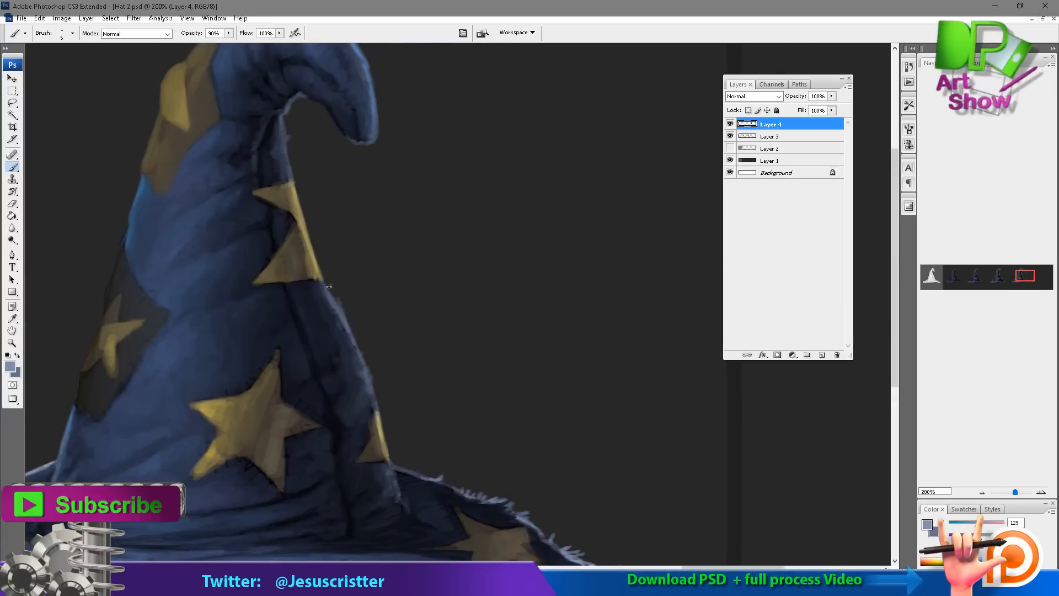
pyautogui.scroll(3, 352, 332)
pyautogui.moveTo(327, 231); pyautogui.dragTo(359, 147)
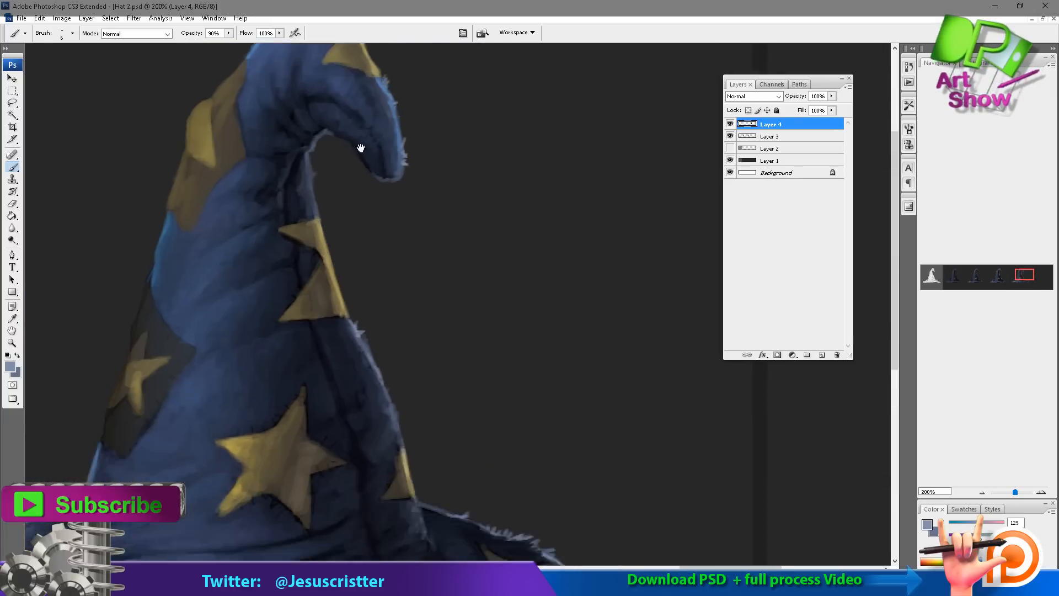
# Step: Brighten the star on the dark patch and add a grey rim light to the patch's outer edge
pyautogui.hotkey('ctrl', '-')
pyautogui.moveTo(406, 289); pyautogui.dragTo(469, 229)
pyautogui.moveTo(305, 207); pyautogui.dragTo(636, 407)
pyautogui.keyDown('alt'); pyautogui.click(386, 271); pyautogui.keyUp('alt')
pyautogui.press('[')
pyautogui.press('4')
pyautogui.keyDown('alt'); pyautogui.click(297, 322); pyautogui.keyUp('alt')
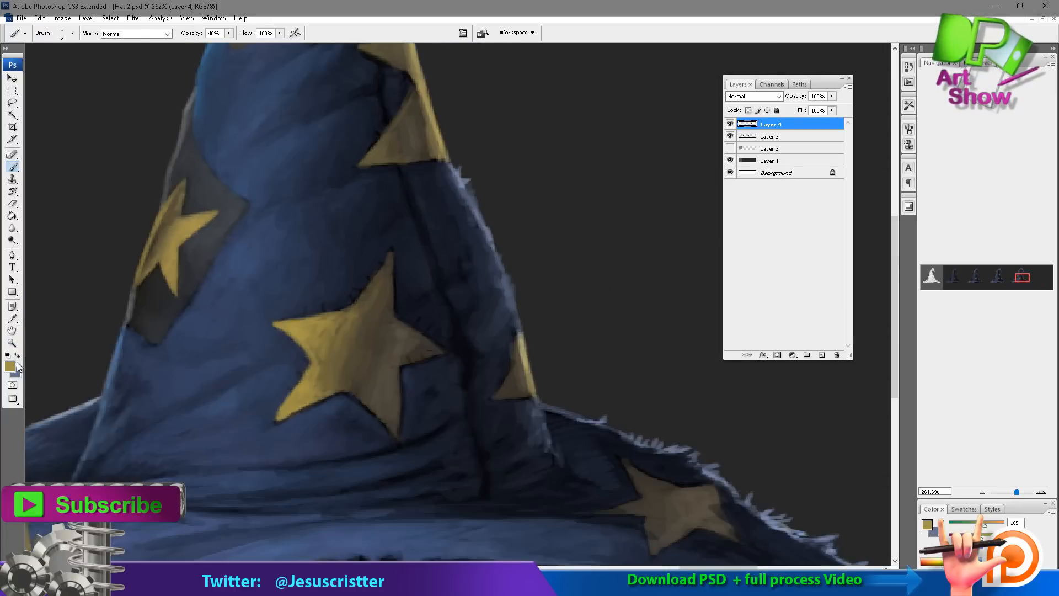
# Step: Choose a bright yellow and refine the lit edges of the cone's stars at 40% opacity
pyautogui.click(10, 367)
pyautogui.click(558, 78)
pyautogui.click(728, 62)
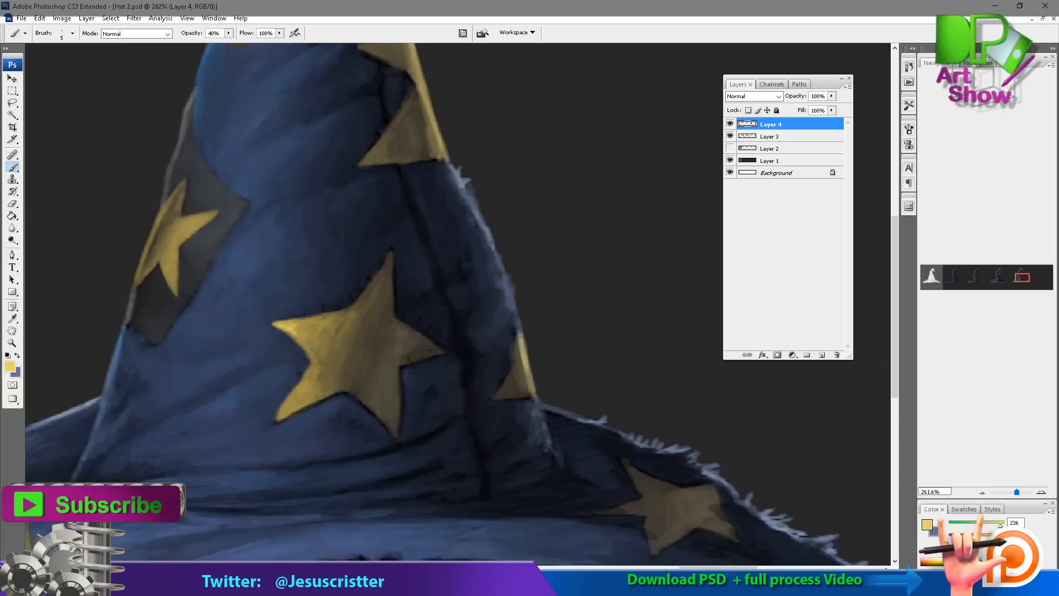
pyautogui.moveTo(330, 312); pyautogui.dragTo(253, 494)
pyautogui.keyDown('alt'); pyautogui.click(297, 342); pyautogui.keyUp('alt')
pyautogui.moveTo(308, 330); pyautogui.dragTo(303, 341)
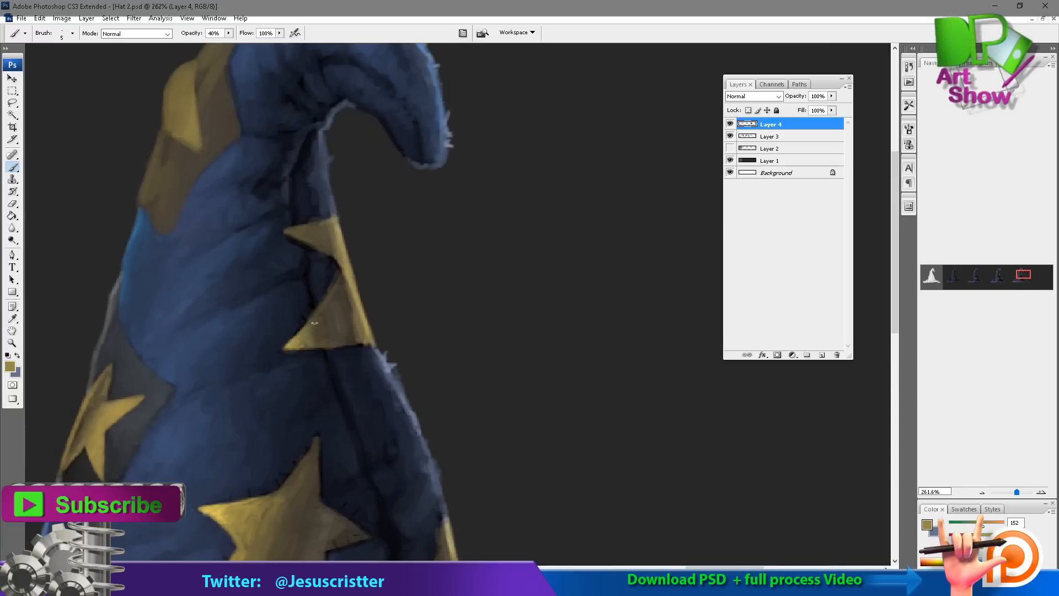
# Step: Highlight the star on the brown patch beside the curl with sampled yellows
pyautogui.moveTo(202, 147); pyautogui.dragTo(262, 240)
pyautogui.scroll(-3, 236, 210)
pyautogui.keyDown('alt'); pyautogui.click(358, 350); pyautogui.keyUp('alt')
pyautogui.scroll(2, 324, 298)
pyautogui.moveTo(249, 167); pyautogui.dragTo(261, 229)
pyautogui.moveTo(233, 203); pyautogui.dragTo(230, 229)
pyautogui.moveTo(259, 169); pyautogui.dragTo(236, 198)
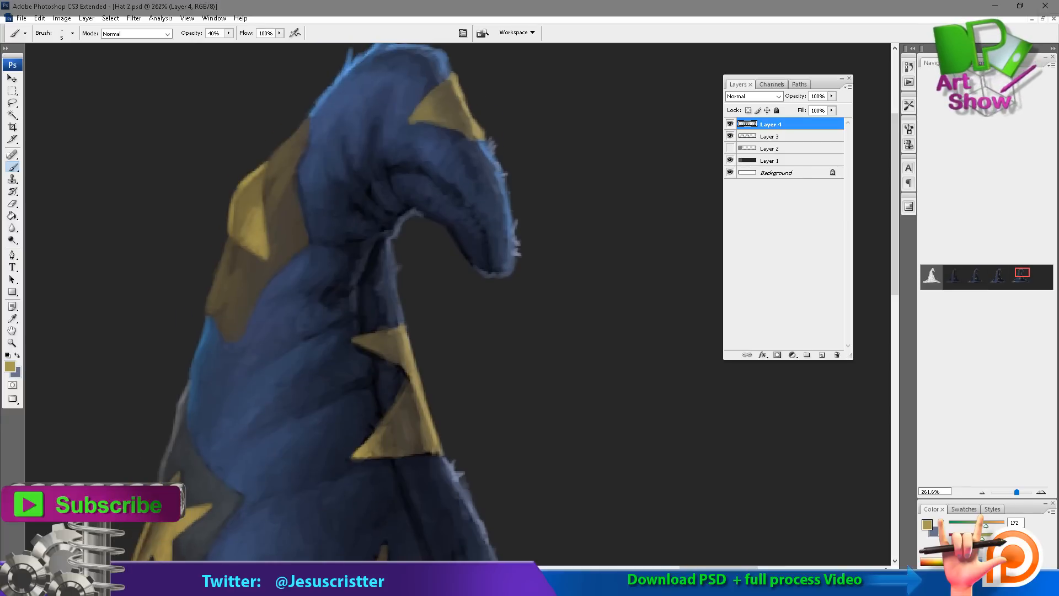
# Step: Pick a lighter muted brown and lighten the brown patch's inner side, blending it with sampled tones
pyautogui.keyDown('alt'); pyautogui.click(236, 298); pyautogui.keyUp('alt')
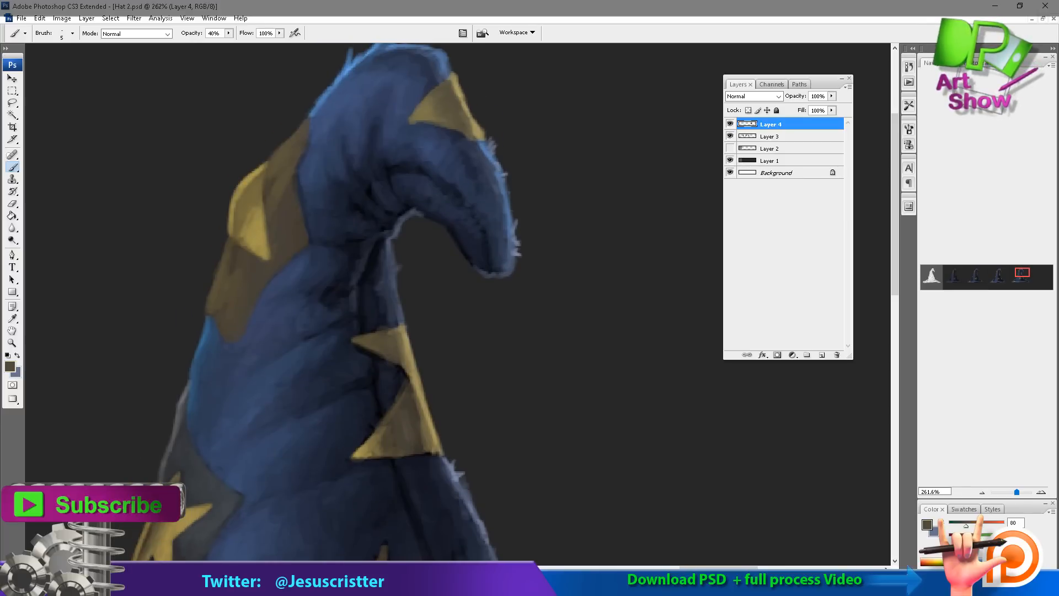
pyautogui.click(10, 366)
pyautogui.click(511, 147)
pyautogui.press('Return')
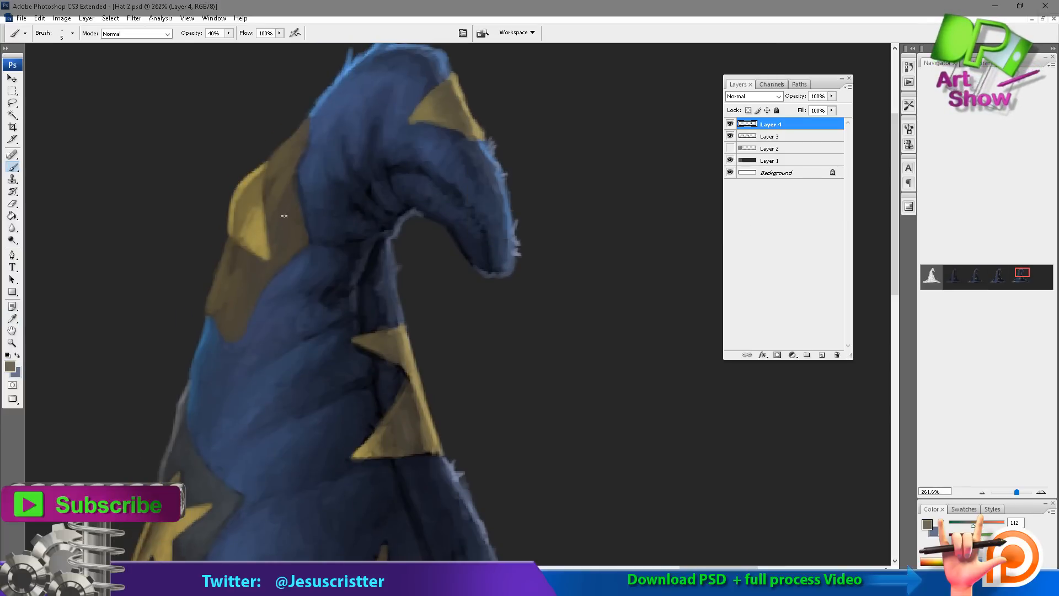
pyautogui.moveTo(286, 225); pyautogui.dragTo(301, 247)
pyautogui.moveTo(304, 211); pyautogui.dragTo(295, 225)
pyautogui.keyDown('alt'); pyautogui.click(296, 226); pyautogui.keyUp('alt')
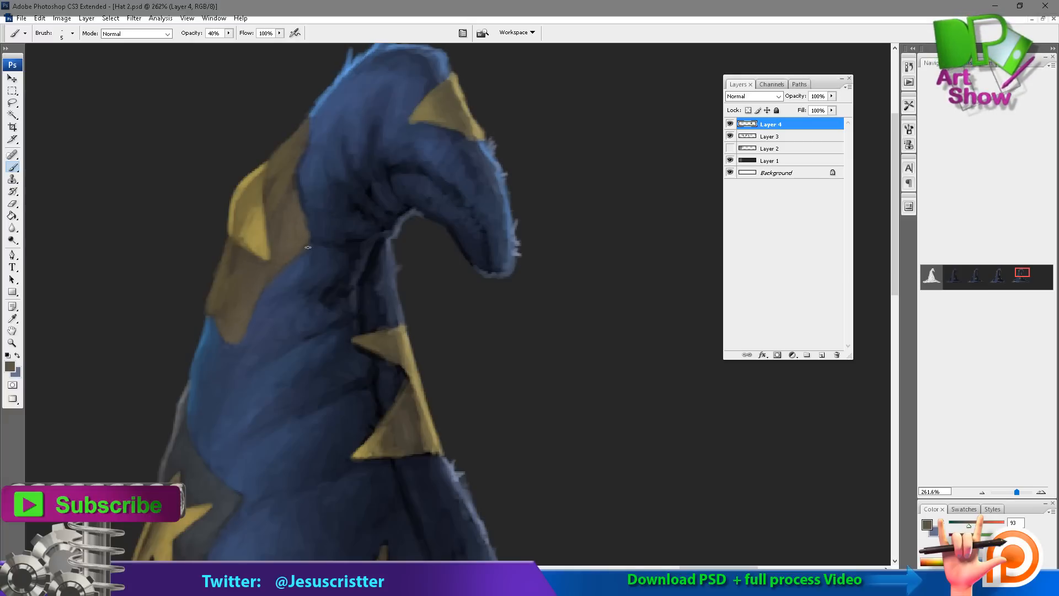
pyautogui.moveTo(395, 200); pyautogui.dragTo(400, 173)
pyautogui.keyDown('alt'); pyautogui.click(400, 173); pyautogui.keyUp('alt')
pyautogui.keyDown('alt'); pyautogui.click(408, 176); pyautogui.keyUp('alt')
pyautogui.keyDown('alt'); pyautogui.click(420, 182); pyautogui.keyUp('alt')
# Step: Smooth the shading of the star on the brim's right side and clean its dark outline
pyautogui.keyDown('ctrl'); pyautogui.click(513, 312); pyautogui.keyUp('ctrl')
pyautogui.keyDown('ctrl'); pyautogui.click(497, 306); pyautogui.keyUp('ctrl')
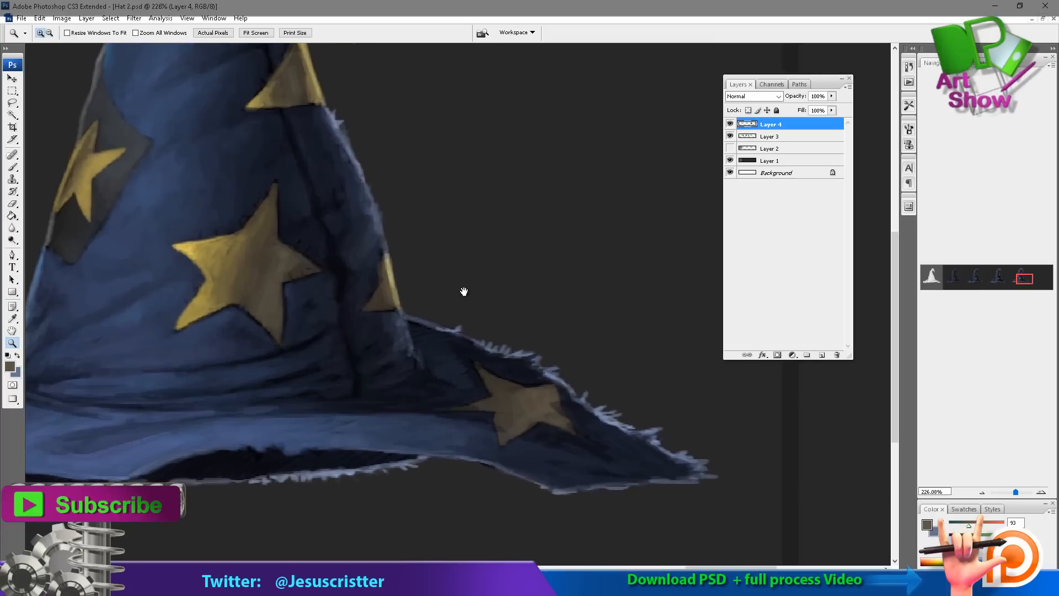
pyautogui.keyDown('ctrl'); pyautogui.click(516, 367); pyautogui.keyUp('ctrl')
pyautogui.keyDown('alt'); pyautogui.click(401, 343); pyautogui.keyUp('alt')
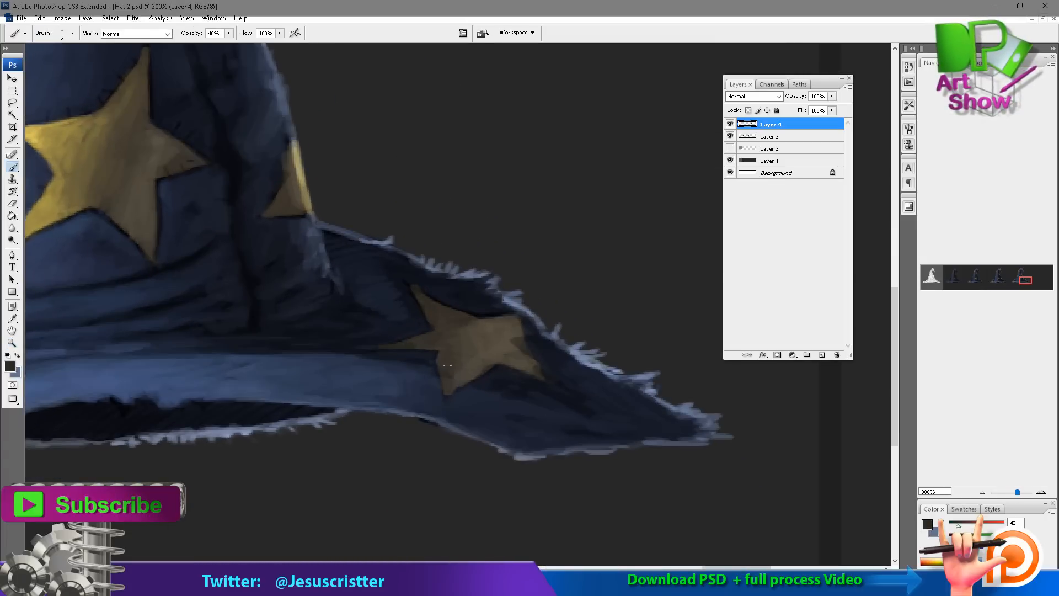
pyautogui.moveTo(473, 358); pyautogui.dragTo(496, 356)
pyautogui.keyDown('alt'); pyautogui.click(511, 348); pyautogui.keyUp('alt')
pyautogui.keyDown('alt'); pyautogui.click(475, 369); pyautogui.keyUp('alt')
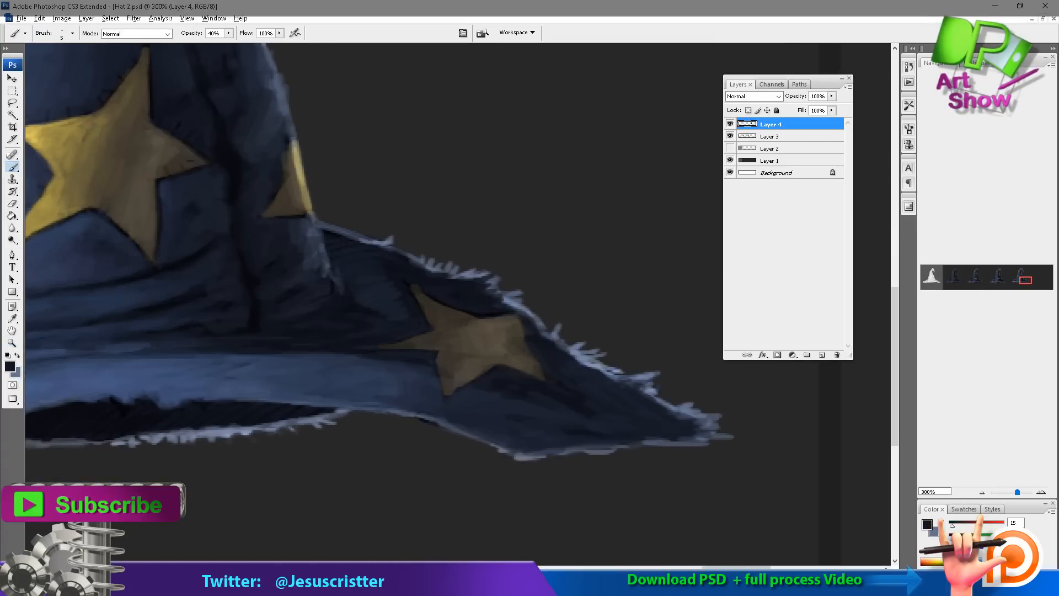
# Step: Blend the cone's lower right rim light with sampled blues and refine the small edge star's golden highlight
pyautogui.keyDown('alt'); pyautogui.click(301, 166); pyautogui.keyUp('alt')
pyautogui.moveTo(302, 164)
pyautogui.mouseDown()
pyautogui.moveTo(349, 286)
pyautogui.moveTo(335, 213)
pyautogui.mouseUp()
pyautogui.keyDown('alt'); pyautogui.click(339, 231); pyautogui.keyUp('alt')
pyautogui.keyDown('alt'); pyautogui.click(317, 276); pyautogui.keyUp('alt')
pyautogui.keyDown('alt'); pyautogui.click(316, 271); pyautogui.keyUp('alt')
pyautogui.keyDown('alt'); pyautogui.click(337, 280); pyautogui.keyUp('alt')
pyautogui.keyDown('alt'); pyautogui.click(325, 287); pyautogui.keyUp('alt')
pyautogui.keyDown('alt'); pyautogui.click(345, 261); pyautogui.keyUp('alt')
pyautogui.keyDown('alt'); pyautogui.click(71, 213); pyautogui.keyUp('alt')
pyautogui.moveTo(347, 278); pyautogui.dragTo(333, 207)
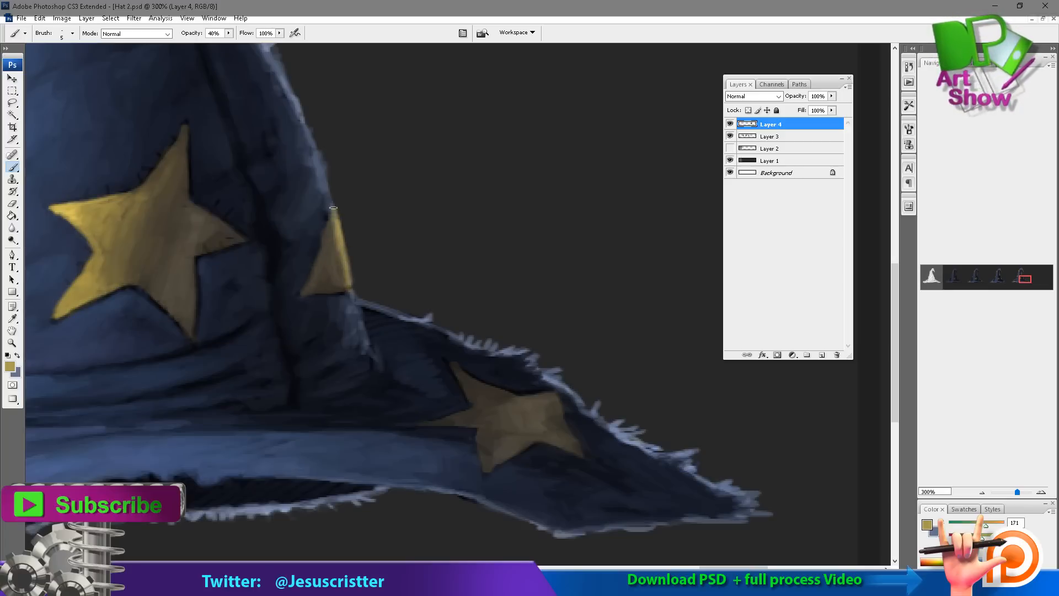
# Step: Paint golden highlights on the lower and upper right points of the right brim star and blend them
pyautogui.keyDown('alt'); pyautogui.click(518, 399); pyautogui.keyUp('alt')
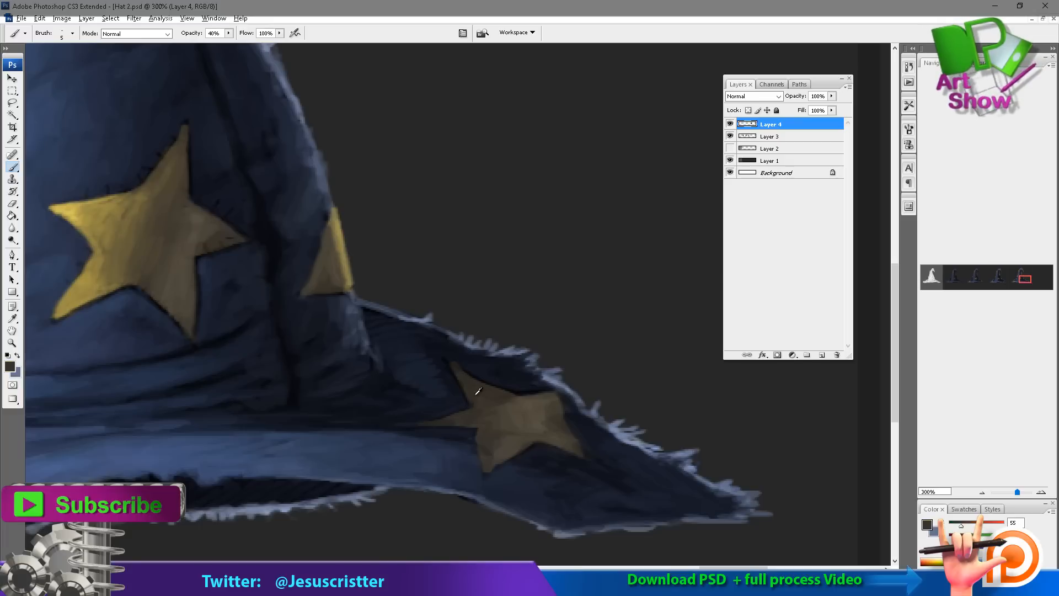
pyautogui.keyDown('alt'); pyautogui.click(476, 394); pyautogui.keyUp('alt')
pyautogui.moveTo(490, 454); pyautogui.dragTo(524, 442)
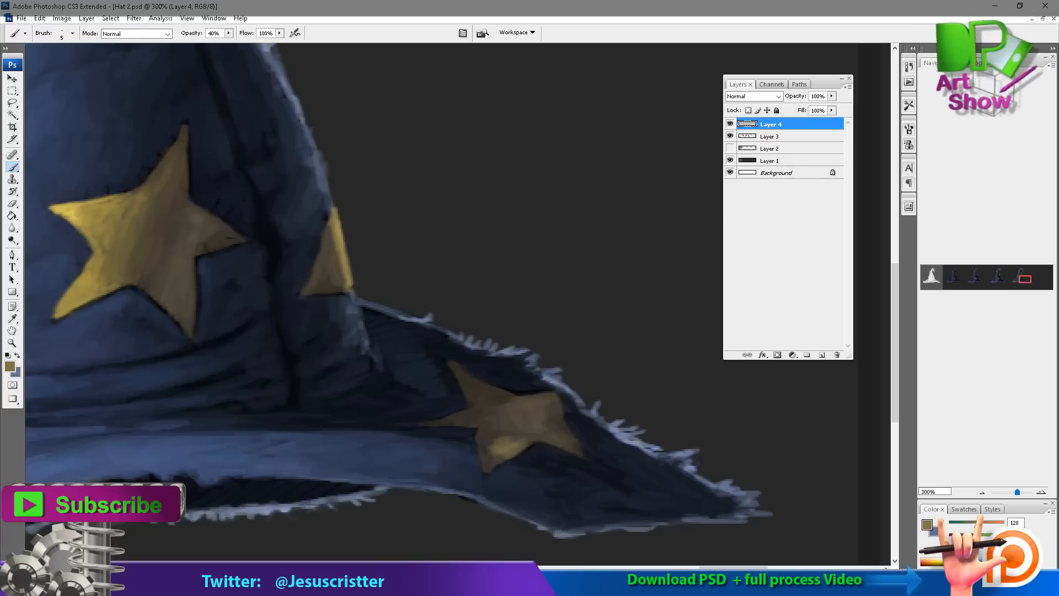
pyautogui.moveTo(535, 402)
pyautogui.mouseDown()
pyautogui.moveTo(559, 416)
pyautogui.moveTo(489, 433)
pyautogui.mouseUp()
pyautogui.keyDown('alt'); pyautogui.click(490, 450); pyautogui.keyUp('alt')
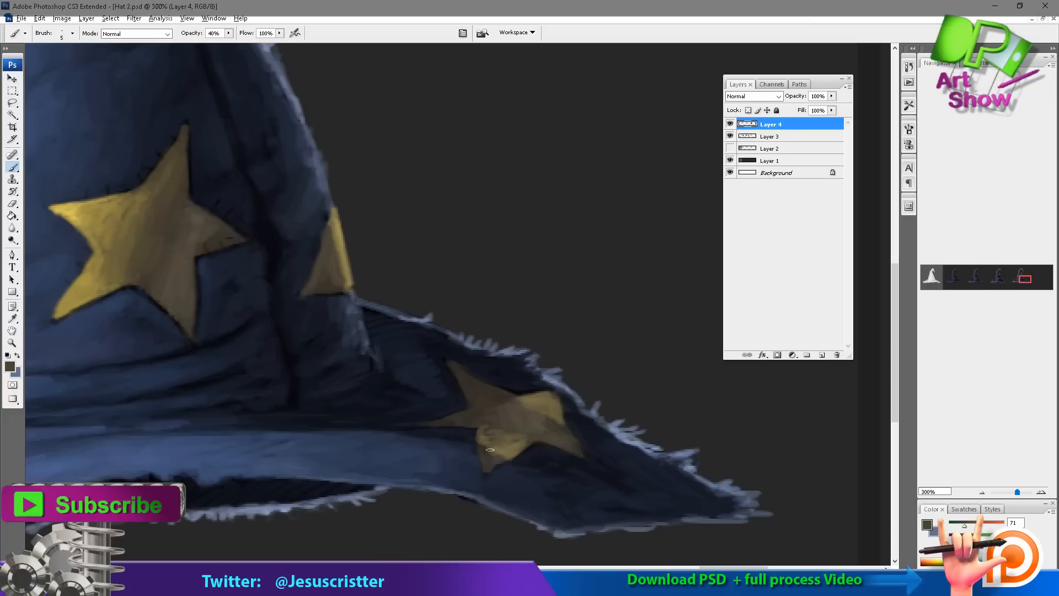
pyautogui.keyDown('alt'); pyautogui.click(491, 440); pyautogui.keyUp('alt')
pyautogui.keyDown('alt'); pyautogui.click(497, 451); pyautogui.keyUp('alt')
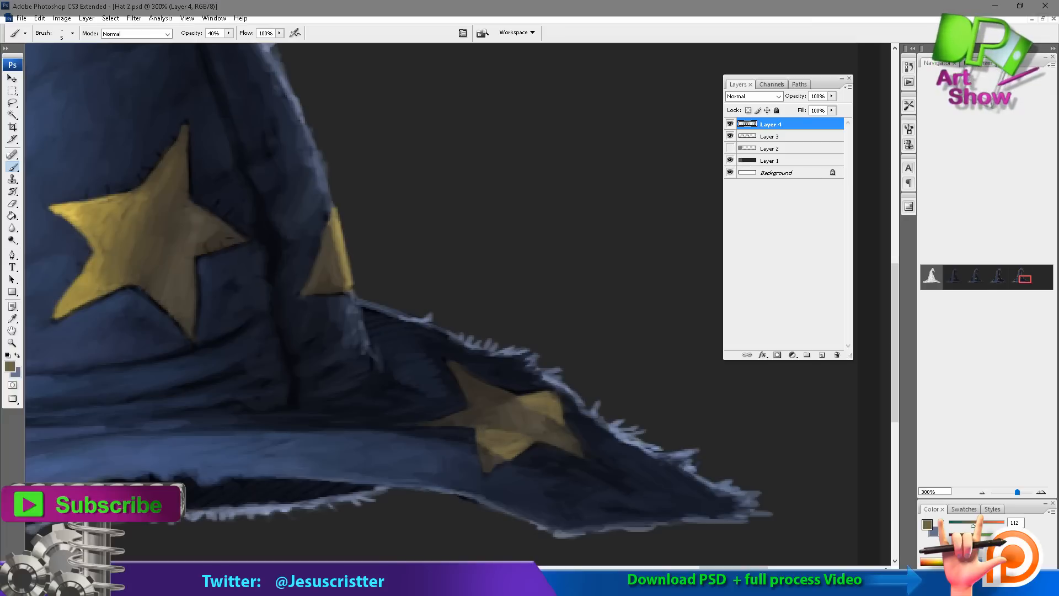
# Step: Paint golden highlights on the lower-left and left points of the brim's left star and blend them with sampled tones
pyautogui.keyDown('ctrl'); pyautogui.keyDown('alt'); pyautogui.click(597, 391); pyautogui.keyUp('alt'); pyautogui.keyUp('ctrl')
pyautogui.keyDown('ctrl'); pyautogui.keyDown('alt'); pyautogui.click(593, 387); pyautogui.keyUp('alt'); pyautogui.keyUp('ctrl')
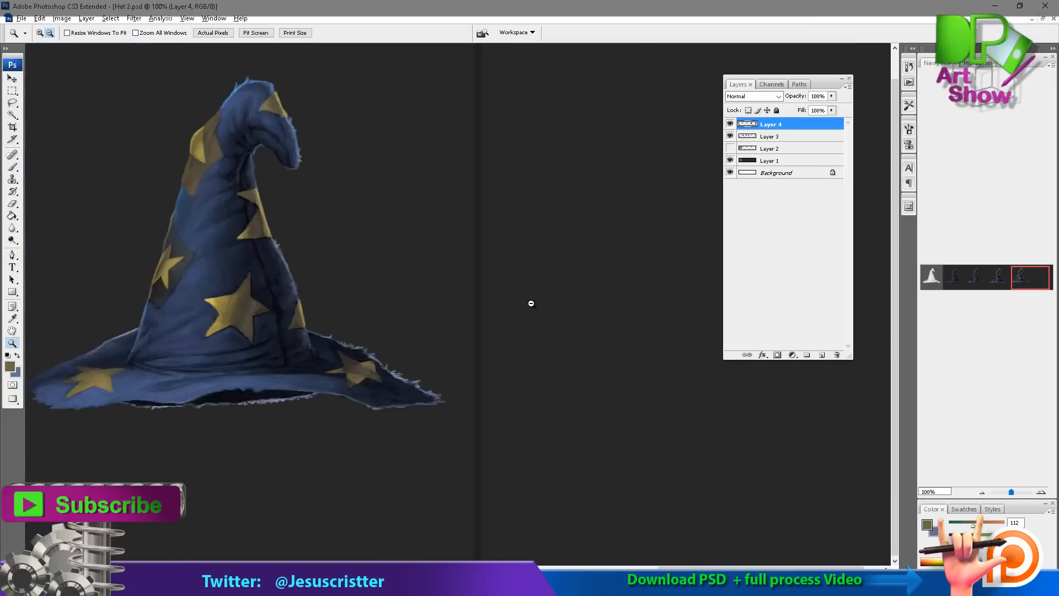
pyautogui.moveTo(248, 281)
pyautogui.mouseDown()
pyautogui.moveTo(416, 297)
pyautogui.moveTo(410, 334)
pyautogui.moveTo(493, 265)
pyautogui.mouseUp()
pyautogui.keyDown('ctrl'); pyautogui.click(386, 340); pyautogui.keyUp('ctrl')
pyautogui.keyDown('ctrl'); pyautogui.click(386, 339); pyautogui.keyUp('ctrl')
pyautogui.keyDown('alt'); pyautogui.click(389, 152); pyautogui.keyUp('alt')
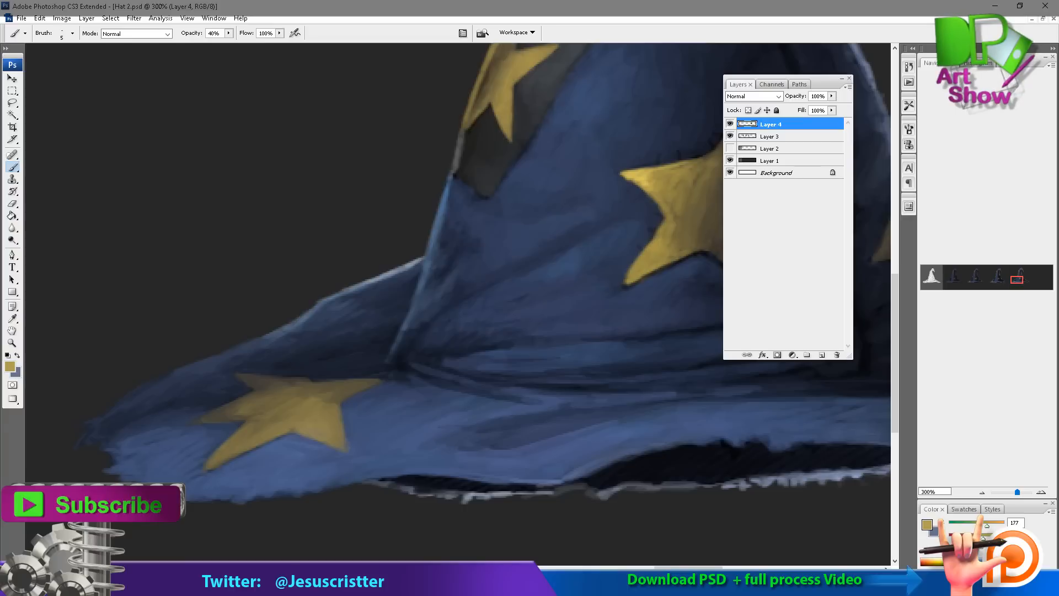
pyautogui.moveTo(228, 450); pyautogui.dragTo(203, 470)
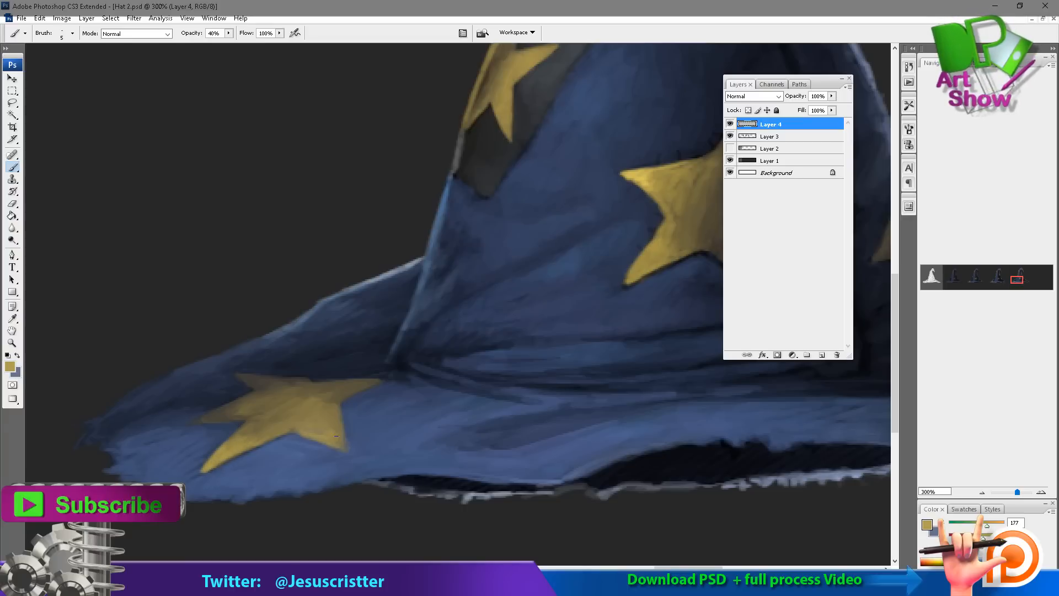
pyautogui.moveTo(233, 420)
pyautogui.mouseDown()
pyautogui.moveTo(195, 423)
pyautogui.moveTo(221, 415)
pyautogui.mouseUp()
pyautogui.keyDown('alt'); pyautogui.click(216, 411); pyautogui.keyUp('alt')
pyautogui.keyDown('alt'); pyautogui.click(232, 407); pyautogui.keyUp('alt')
pyautogui.moveTo(250, 413)
pyautogui.mouseDown()
pyautogui.moveTo(238, 420)
pyautogui.moveTo(235, 401)
pyautogui.mouseUp()
# Step: Adjust the brightness and contrast of the painted hat on Layer 4
pyautogui.moveTo(312, 312); pyautogui.dragTo(272, 291)
pyautogui.keyDown('ctrl'); pyautogui.keyDown('alt'); pyautogui.click(544, 283); pyautogui.keyUp('alt'); pyautogui.keyUp('ctrl')
pyautogui.keyDown('ctrl'); pyautogui.keyDown('alt'); pyautogui.click(544, 283); pyautogui.keyUp('alt'); pyautogui.keyUp('ctrl')
pyautogui.keyDown('ctrl'); pyautogui.keyDown('alt'); pyautogui.click(545, 283); pyautogui.keyUp('alt'); pyautogui.keyUp('ctrl')
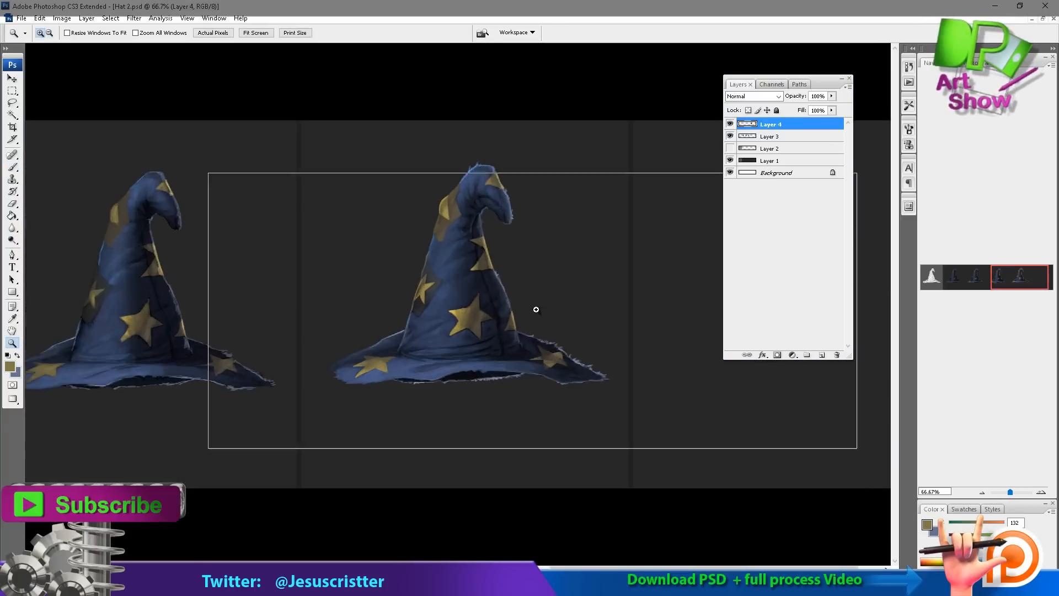
pyautogui.click(534, 308)
pyautogui.click(62, 18)
pyautogui.moveTo(83, 41)
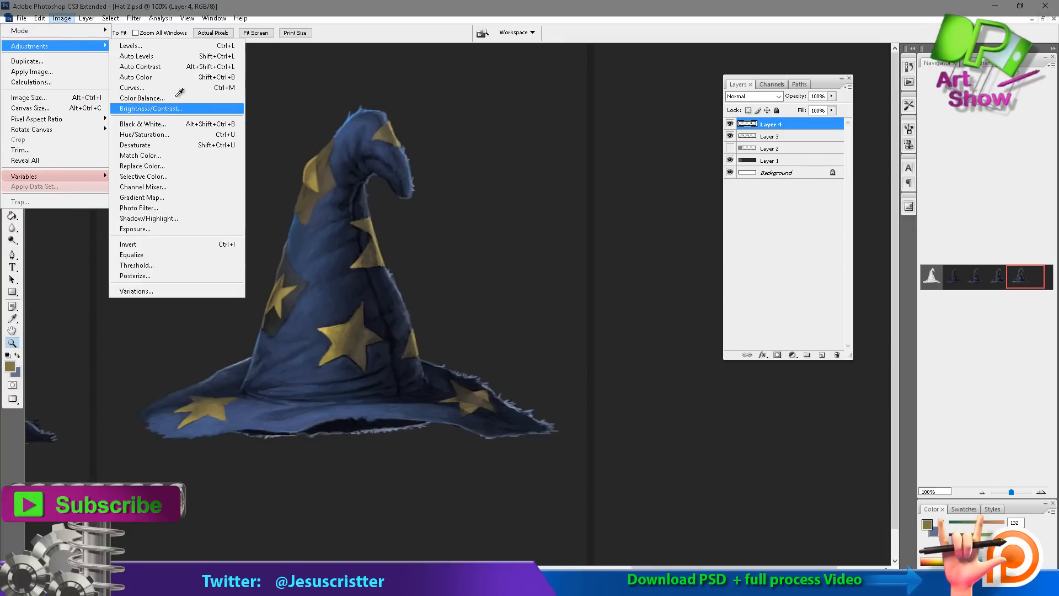
pyautogui.click(160, 108)
pyautogui.moveTo(752, 137); pyautogui.dragTo(757, 138)
pyautogui.click(837, 122)
pyautogui.click(61, 18)
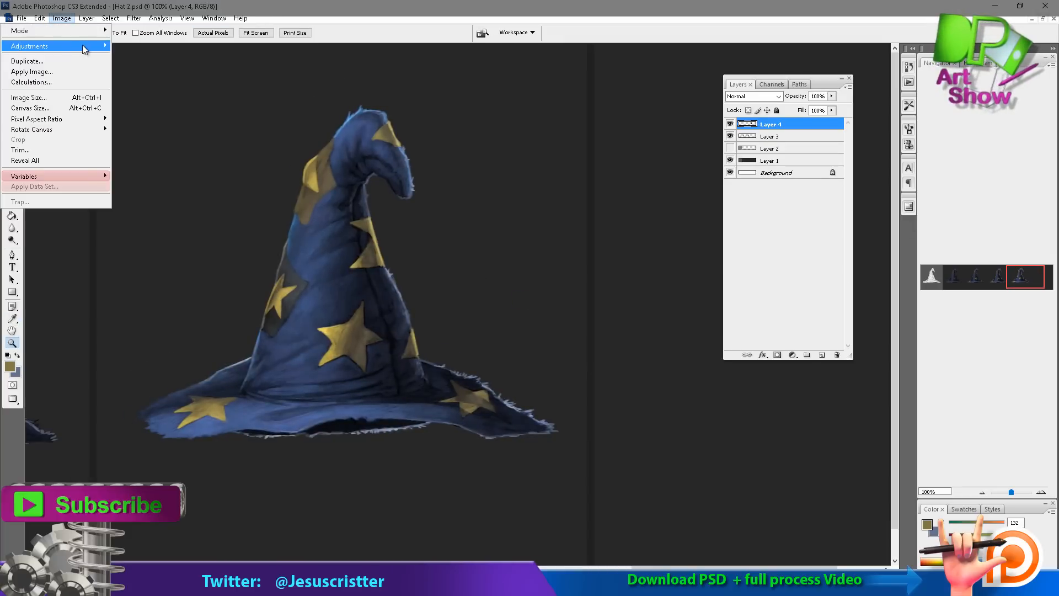
pyautogui.click(160, 133)
pyautogui.moveTo(670, 146); pyautogui.dragTo(682, 177)
pyautogui.click(766, 136)
# Step: Raise the saturation of the hat on Layer 4 to +16 with Hue/Saturation
pyautogui.click(61, 18)
pyautogui.moveTo(82, 44)
pyautogui.click(160, 137)
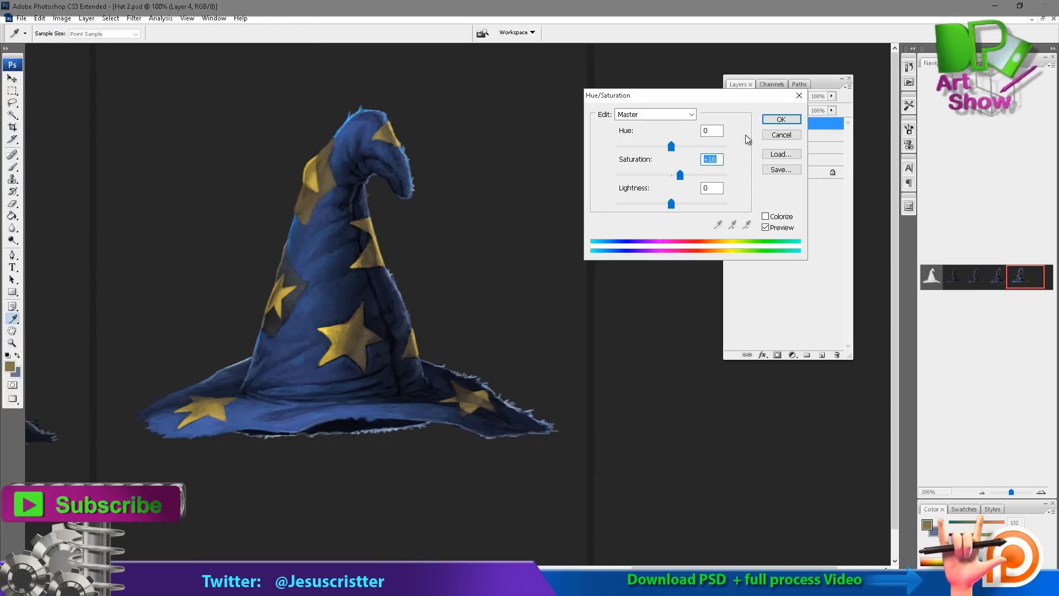
pyautogui.click(778, 119)
# Step: Duplicate the Layer 4 hat and move the copy into the empty space to the right of the original
pyautogui.moveTo(446, 222); pyautogui.dragTo(522, 246)
pyautogui.hotkey('ctrl', '-')
pyautogui.hotkey('ctrl', '-')
pyautogui.press('f')
pyautogui.moveTo(799, 126); pyautogui.dragTo(821, 355)
pyautogui.click(16, 66)
pyautogui.moveTo(408, 212)
pyautogui.mouseDown()
pyautogui.moveTo(656, 211)
pyautogui.moveTo(579, 211)
pyautogui.mouseUp()
# Step: Dodge the highlights along the right edge of the copied hat's cone and brim at 40% exposure, undoing the last stroke
pyautogui.press('z')
pyautogui.moveTo(461, 199); pyautogui.dragTo(684, 382)
pyautogui.moveTo(437, 173); pyautogui.dragTo(423, 137)
pyautogui.press('o')
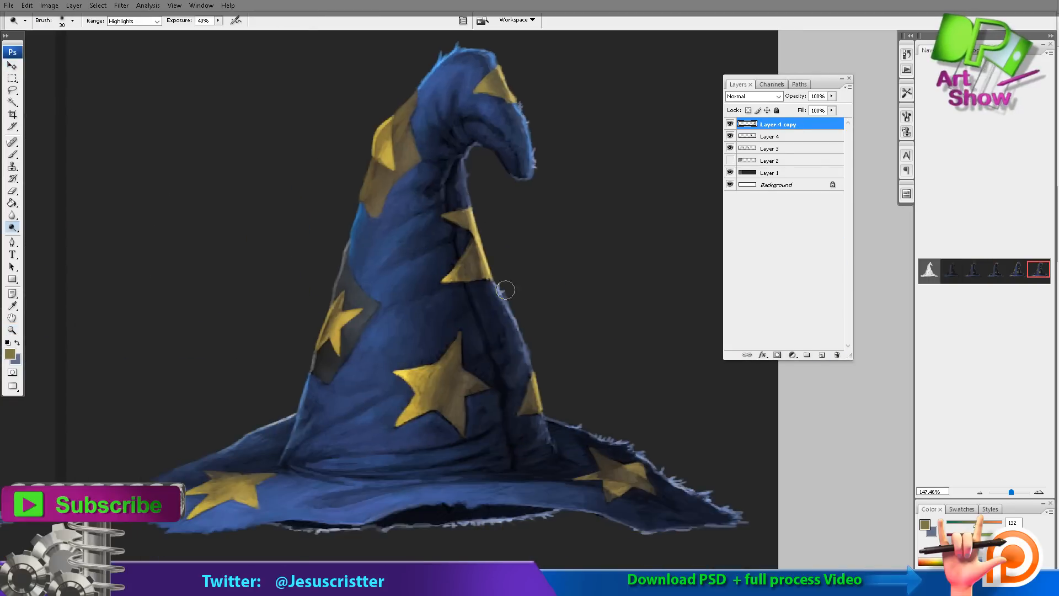
pyautogui.moveTo(465, 199); pyautogui.dragTo(474, 154)
pyautogui.moveTo(511, 306); pyautogui.dragTo(528, 356)
pyautogui.moveTo(574, 427); pyautogui.dragTo(701, 495)
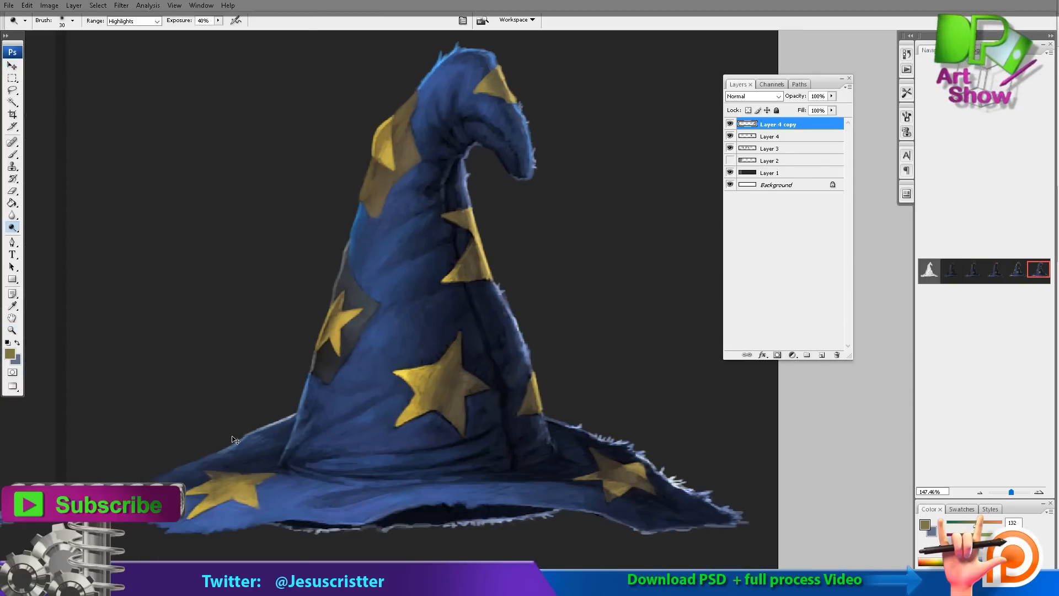
pyautogui.hotkey('ctrl', 'z')
# Step: Dodge the rim light on the brim's left edge, the cone's left side, the hat tip and the frayed underside
pyautogui.moveTo(215, 458); pyautogui.dragTo(159, 478)
pyautogui.moveTo(346, 263); pyautogui.dragTo(356, 224)
pyautogui.moveTo(308, 380)
pyautogui.mouseDown()
pyautogui.moveTo(323, 320)
pyautogui.moveTo(323, 331)
pyautogui.mouseUp()
pyautogui.moveTo(428, 78)
pyautogui.mouseDown()
pyautogui.moveTo(463, 50)
pyautogui.moveTo(530, 113)
pyautogui.mouseUp()
pyautogui.moveTo(547, 516); pyautogui.dragTo(414, 527)
pyautogui.press('z')
pyautogui.keyDown('alt'); pyautogui.click(558, 329); pyautogui.keyUp('alt')
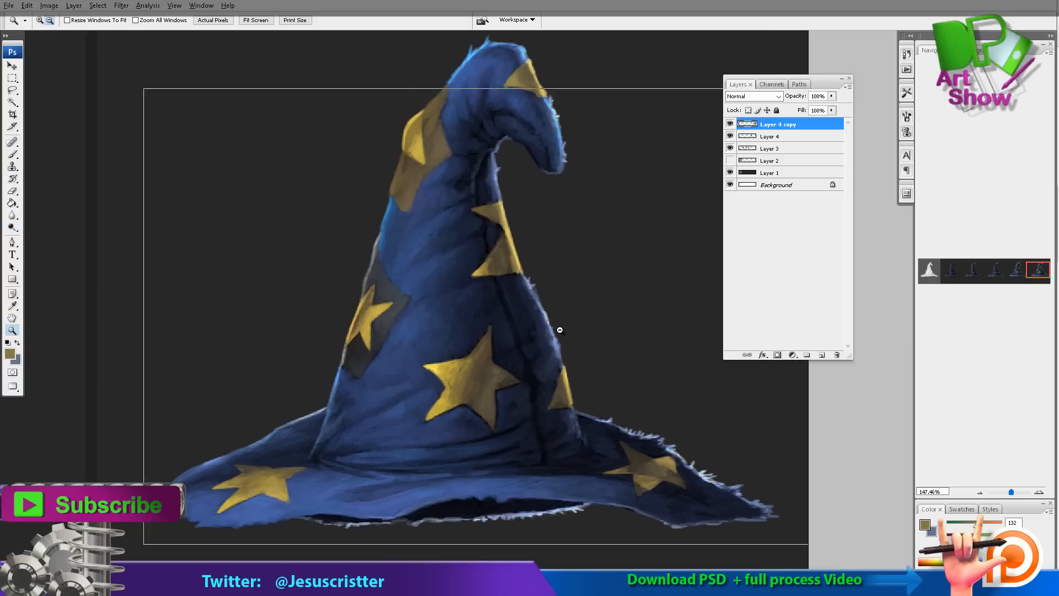
# Step: Lock Layer 4 copy and add a new layer directly beneath it
pyautogui.keyDown('alt'); pyautogui.click(562, 332); pyautogui.keyUp('alt')
pyautogui.click(777, 111)
pyautogui.click(767, 137)
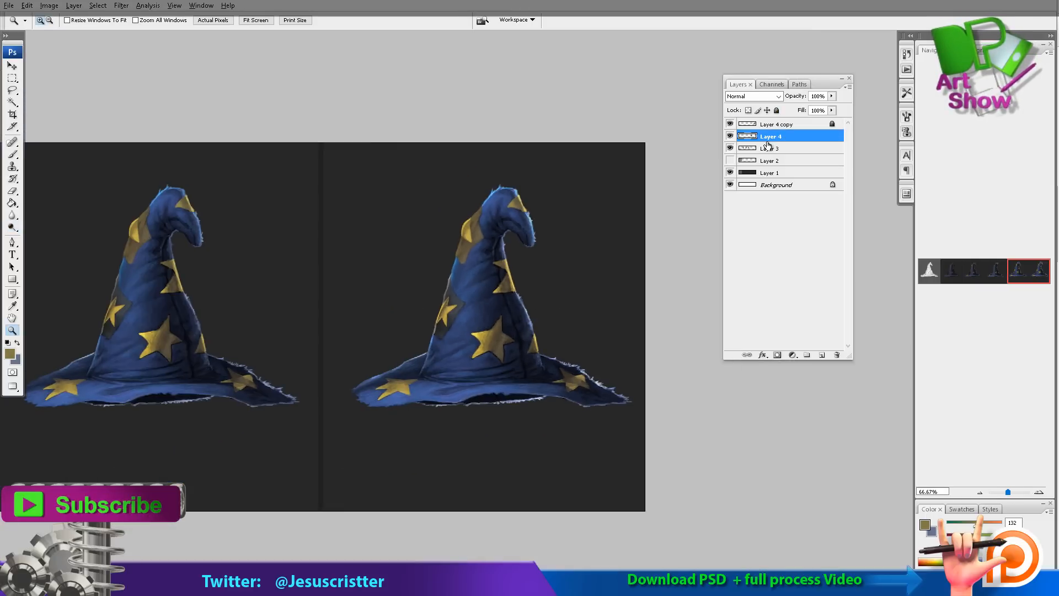
pyautogui.hotkey('ctrl', 'shift', 'alt', 'n')
# Step: Paint a soft golden glow in #cfa800 behind the copied hat with a 300 px brush at 40% opacity
pyautogui.press('b')
pyautogui.click(71, 20)
pyautogui.doubleClick(77, 299)
pyautogui.click(10, 353)
pyautogui.click(612, 96)
pyautogui.click(727, 63)
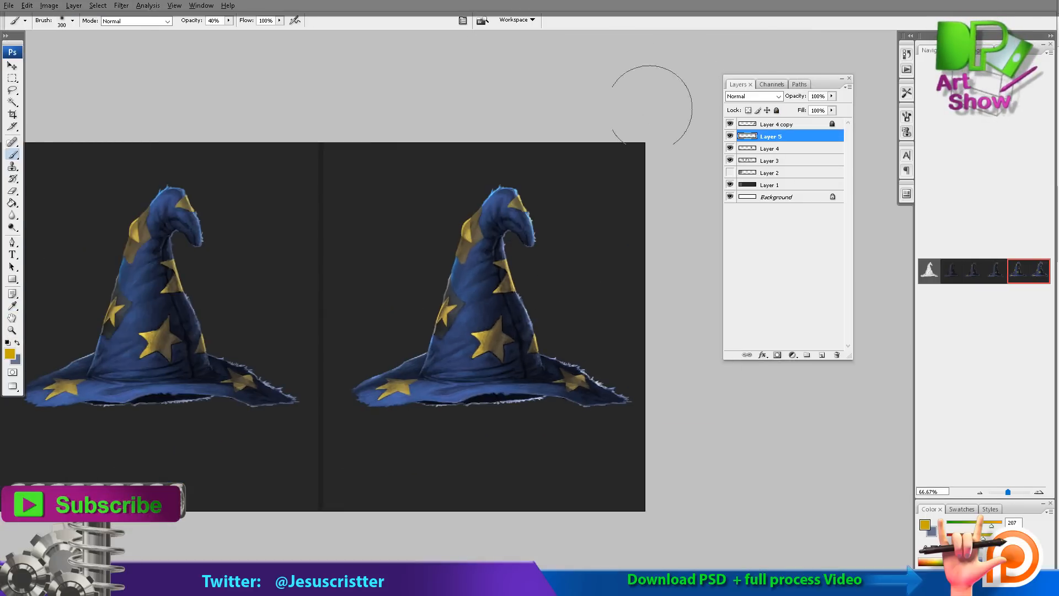
pyautogui.moveTo(481, 349)
pyautogui.mouseDown()
pyautogui.moveTo(426, 373)
pyautogui.moveTo(540, 363)
pyautogui.moveTo(574, 403)
pyautogui.moveTo(579, 336)
pyautogui.moveTo(454, 220)
pyautogui.moveTo(497, 181)
pyautogui.mouseUp()
# Step: Extend the golden glow around the hat's left side and underside with a 100 px brush at 20% opacity
pyautogui.press('[')
pyautogui.press('[')
pyautogui.press('[')
pyautogui.press('[')
pyautogui.press('[')
pyautogui.press('[')
pyautogui.press('2')
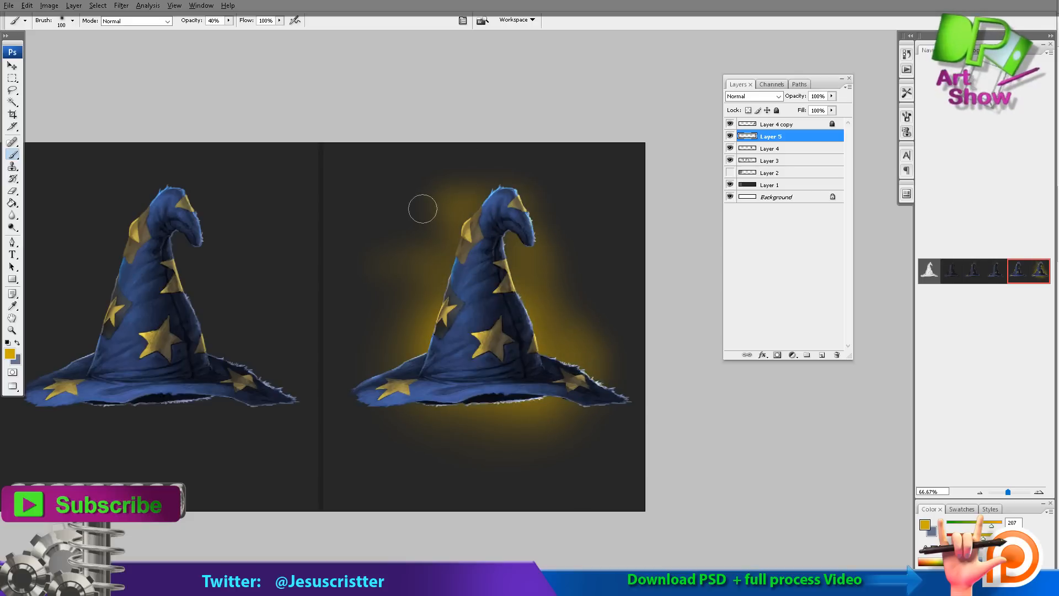
pyautogui.moveTo(421, 208)
pyautogui.mouseDown()
pyautogui.moveTo(395, 286)
pyautogui.moveTo(384, 419)
pyautogui.moveTo(446, 471)
pyautogui.mouseUp()
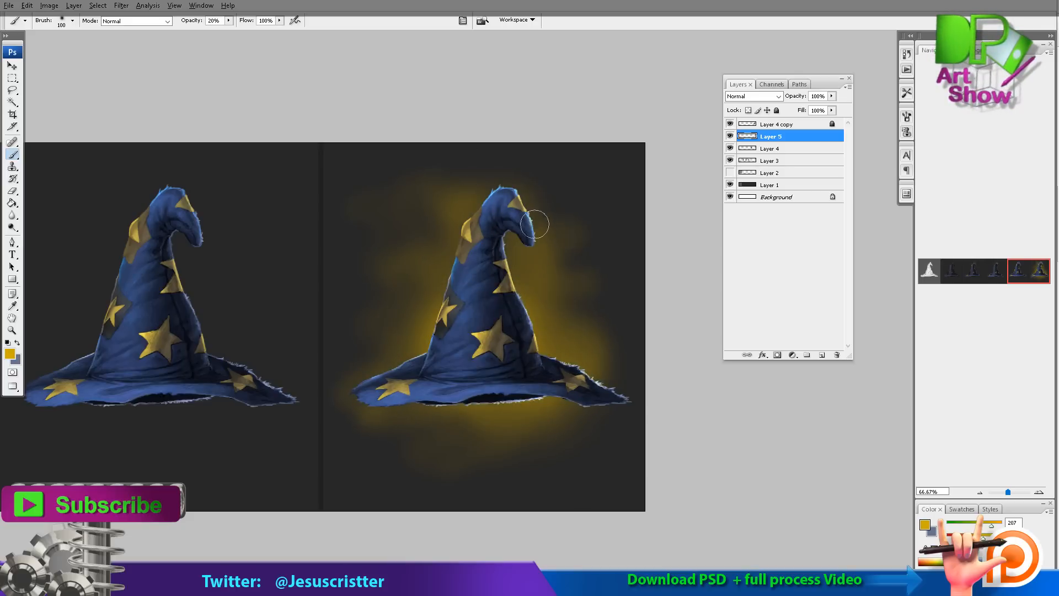
# Step: Even out the golden glow with a 250 px brush and set its layer opacity to 60%
pyautogui.press(']')
pyautogui.press(']')
pyautogui.press(']')
pyautogui.press(']')
pyautogui.press(']')
pyautogui.moveTo(572, 236)
pyautogui.mouseDown()
pyautogui.moveTo(392, 320)
pyautogui.moveTo(568, 237)
pyautogui.mouseUp()
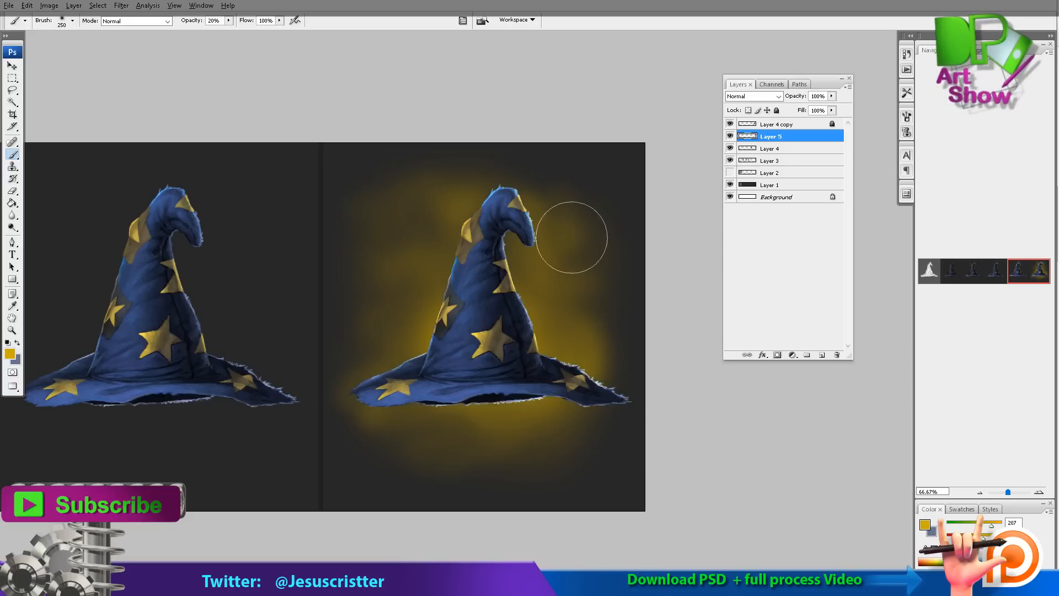
pyautogui.press('h')
pyautogui.press('6')
# Step: Paint a brighter yellow glow close to the hat's outline on a new layer with a 150 px brush
pyautogui.hotkey('ctrl', 'shift', 'alt', 'n')
pyautogui.click(10, 354)
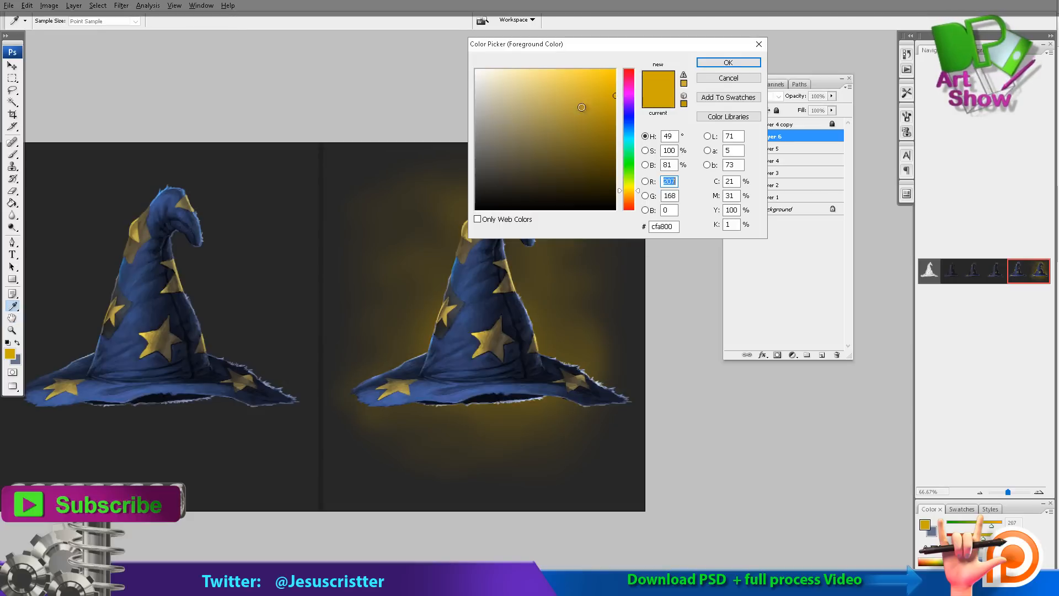
pyautogui.click(598, 69)
pyautogui.press('Return')
pyautogui.press('b')
pyautogui.press('[')
pyautogui.press('[')
pyautogui.press('[')
pyautogui.moveTo(463, 265)
pyautogui.mouseDown()
pyautogui.moveTo(430, 362)
pyautogui.moveTo(501, 240)
pyautogui.moveTo(495, 218)
pyautogui.moveTo(534, 342)
pyautogui.moveTo(432, 362)
pyautogui.moveTo(519, 195)
pyautogui.moveTo(444, 298)
pyautogui.moveTo(522, 348)
pyautogui.moveTo(556, 207)
pyautogui.mouseUp()
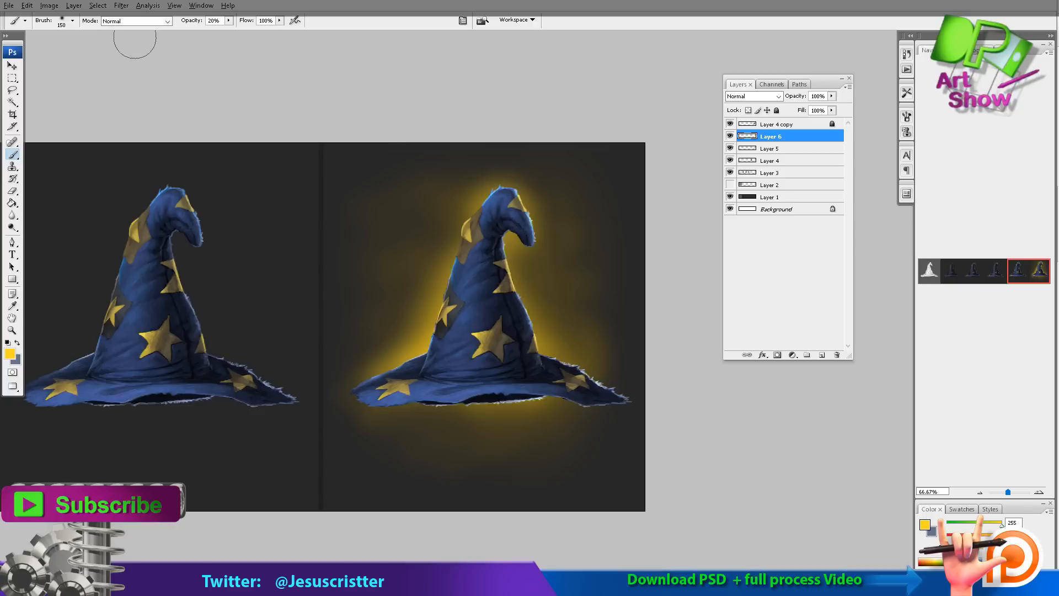
# Step: Turn the glow orange with Hue/Saturation, using hue -18 and saturation +22
pyautogui.click(49, 5)
pyautogui.moveTo(22, 31)
pyautogui.click(138, 110)
pyautogui.moveTo(672, 147); pyautogui.dragTo(683, 175)
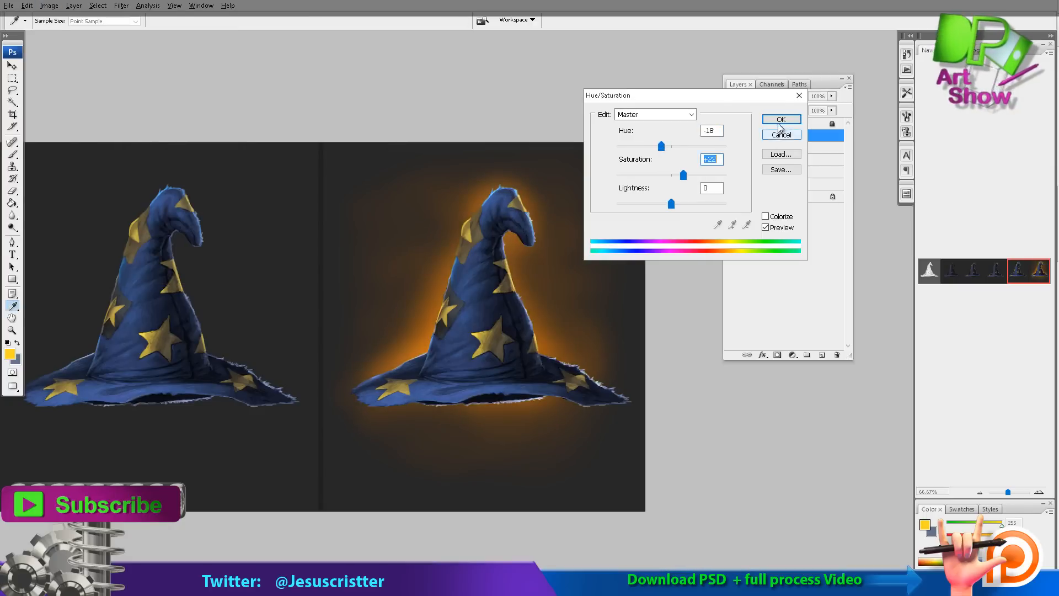
pyautogui.click(780, 121)
# Step: Pick the bright orange #ff8300 and add a new layer above the glow
pyautogui.keyDown('ctrl'); pyautogui.click(521, 293); pyautogui.keyUp('ctrl')
pyautogui.click(373, 372)
pyautogui.click(11, 353)
pyautogui.click(616, 70)
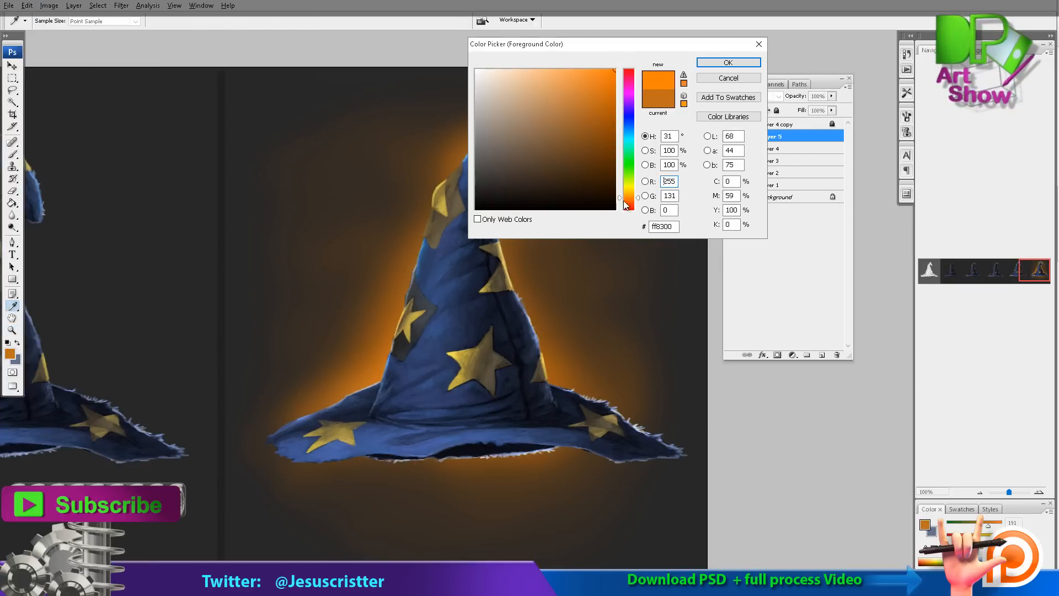
pyautogui.click(727, 63)
pyautogui.hotkey('ctrl', 'shift', 'n')
pyautogui.press('Return')
# Step: Paint a tight orange glow along the cone's sides and around the brim with a 70 px brush at 100% opacity
pyautogui.press('b')
pyautogui.press('0')
pyautogui.moveTo(506, 289); pyautogui.dragTo(530, 336)
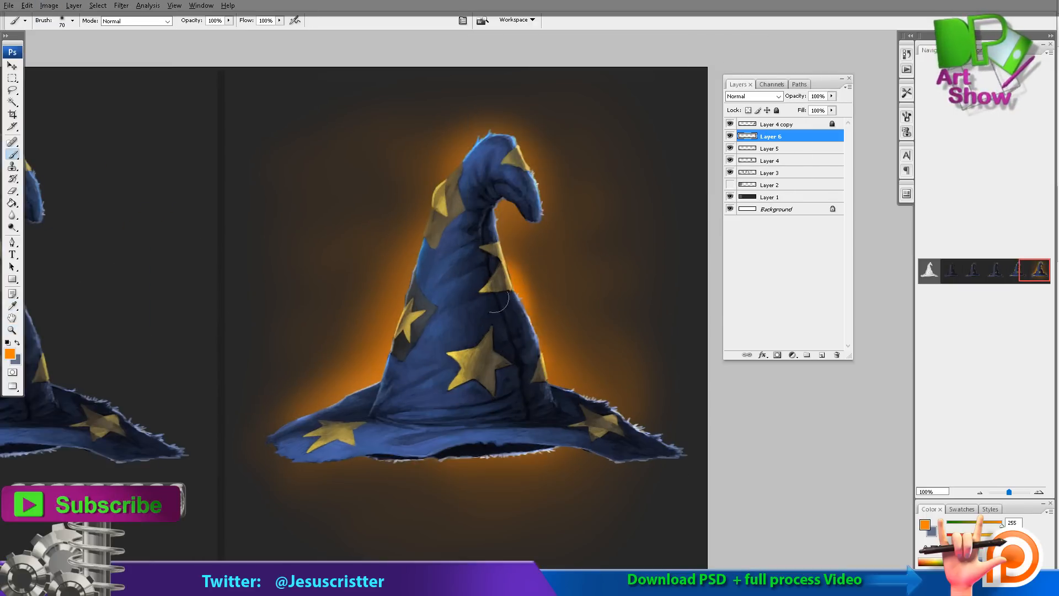
pyautogui.moveTo(464, 162); pyautogui.dragTo(450, 176)
pyautogui.moveTo(419, 248); pyautogui.dragTo(410, 279)
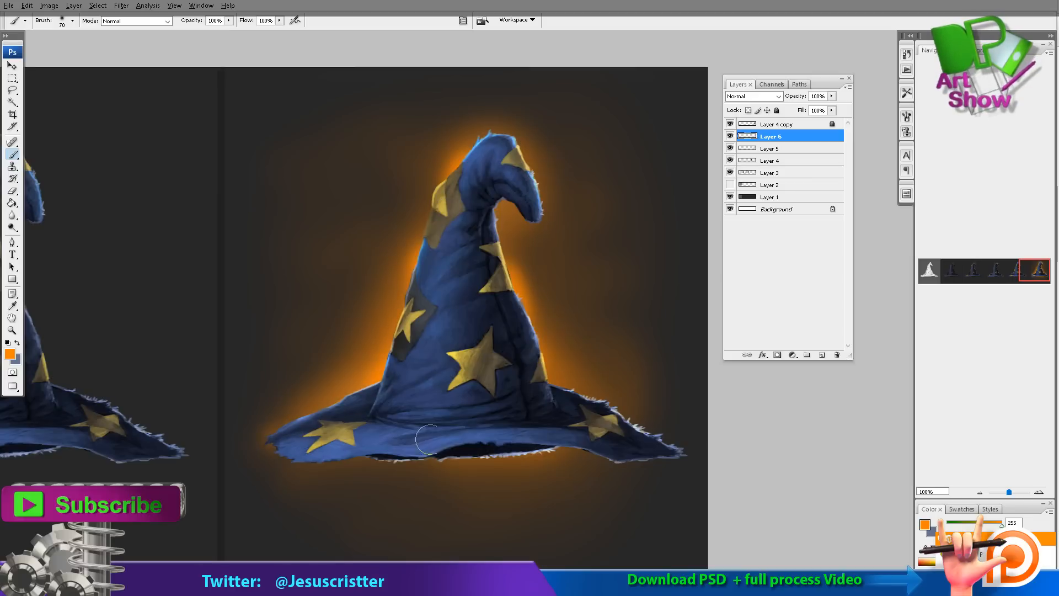
pyautogui.moveTo(426, 440); pyautogui.dragTo(547, 408)
# Step: Pick a lighter yellow-orange and brighten the glow along the lower cone and both sides of the brim
pyautogui.keyDown('alt'); pyautogui.click(547, 311); pyautogui.keyUp('alt')
pyautogui.click(11, 354)
pyautogui.click(594, 70)
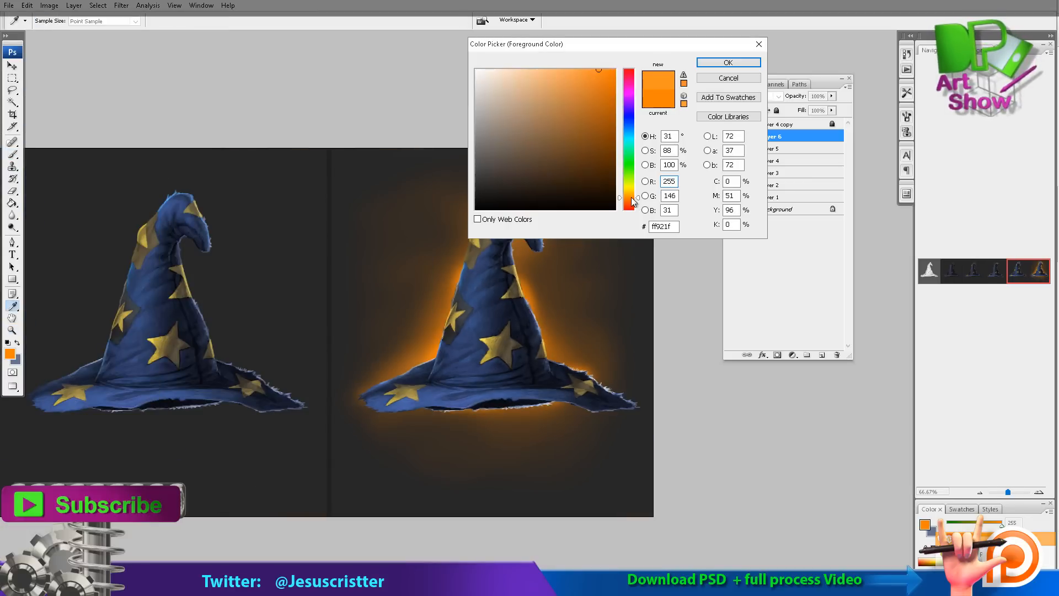
pyautogui.click(629, 194)
pyautogui.click(728, 62)
pyautogui.press('b')
pyautogui.moveTo(453, 344); pyautogui.dragTo(389, 393)
pyautogui.moveTo(549, 358); pyautogui.dragTo(585, 369)
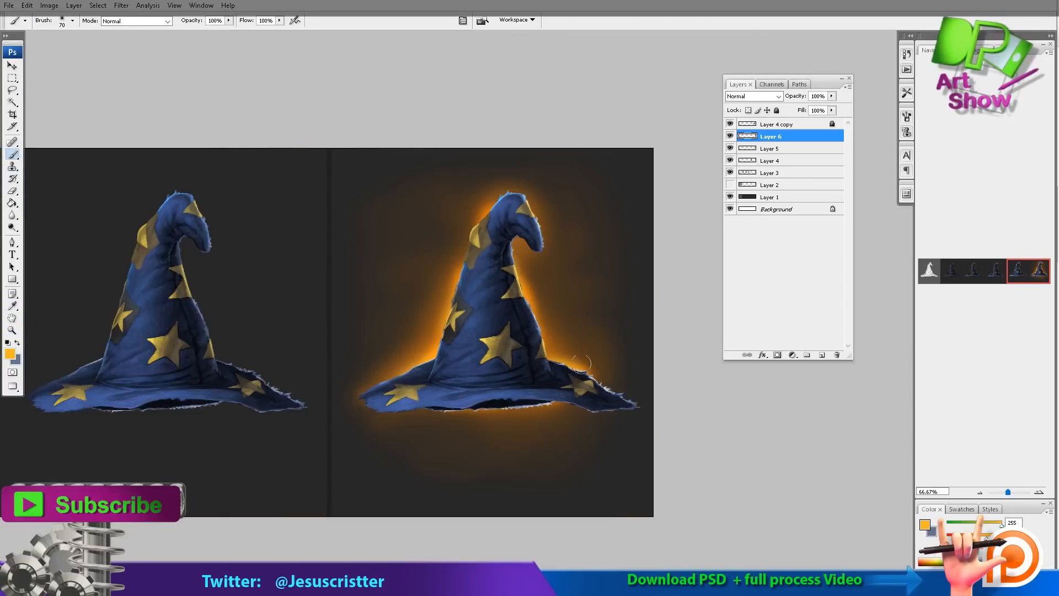
# Step: Merge the tight glow layer into Layer 5 and set the merged layer's opacity to 79%
pyautogui.press('h')
pyautogui.hotkey('ctrl', 'e')
pyautogui.press('7')
pyautogui.press('9')
pyautogui.moveTo(593, 242); pyautogui.dragTo(631, 228)
pyautogui.press('z')
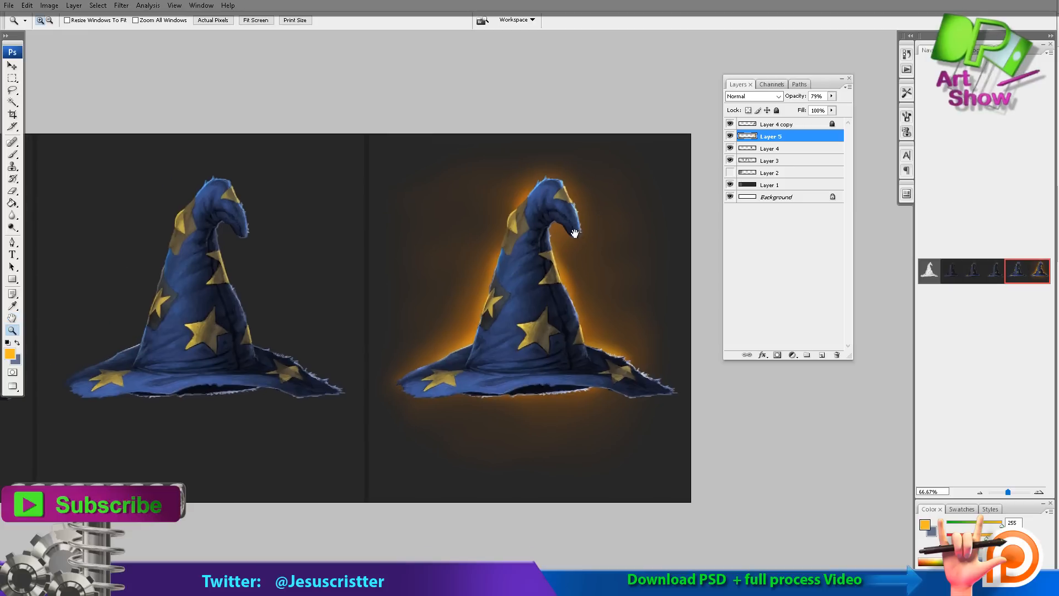
# Step: Add a new layer beneath Layer 5 and pick a deeper saturated orange for painting
pyautogui.hotkey('ctrl', 'shift', 'alt', 'n')
pyautogui.click(10, 354)
pyautogui.click(631, 204)
pyautogui.click(729, 63)
pyautogui.moveTo(771, 136); pyautogui.dragTo(772, 152)
pyautogui.press('b')
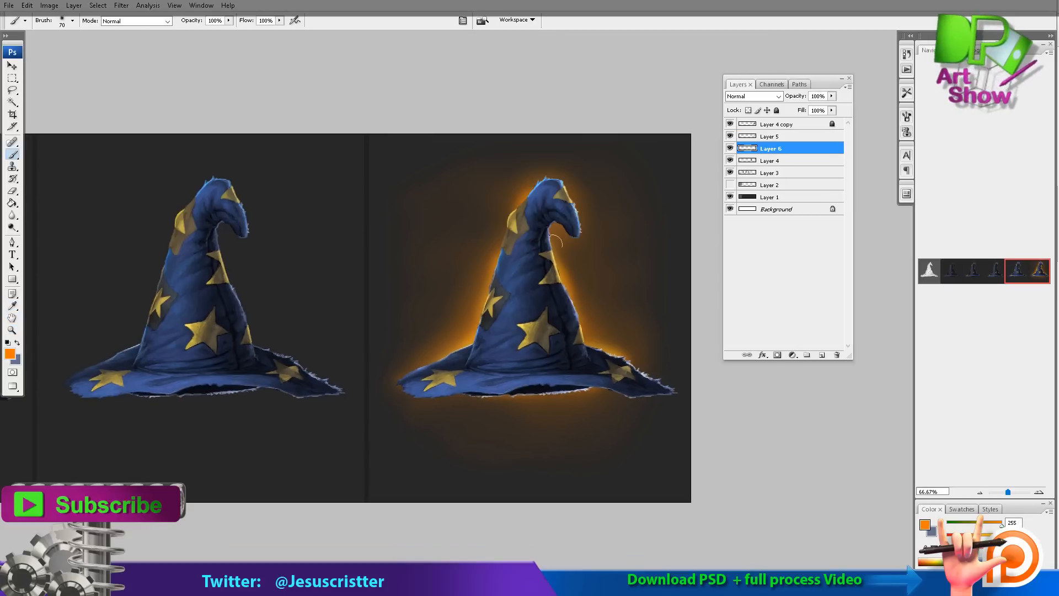
# Step: Place one wide, soft orange glow behind the hat with a greatly enlarged brush
pyautogui.press(']')
pyautogui.press(']')
pyautogui.press(']')
pyautogui.press(']')
pyautogui.press(']')
pyautogui.press(']')
pyautogui.press(']')
pyautogui.press(']')
pyautogui.press(']')
pyautogui.press(']')
pyautogui.click(524, 333)
# Step: Set the wide glow layer's opacity to 50% and merge Layer 5 down into it
pyautogui.press('h')
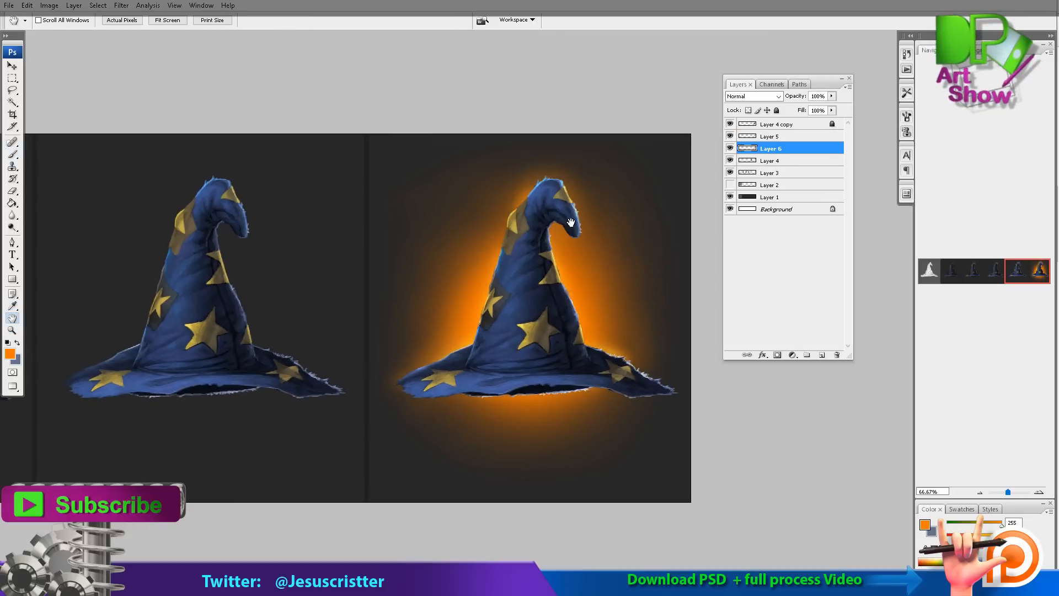
pyautogui.press('5')
pyautogui.click(763, 138)
pyautogui.hotkey('ctrl', 'e')
# Step: Lock Layer 4, which holds the original hat
pyautogui.click(766, 149)
pyautogui.click(776, 110)
pyautogui.moveTo(556, 246); pyautogui.dragTo(574, 229)
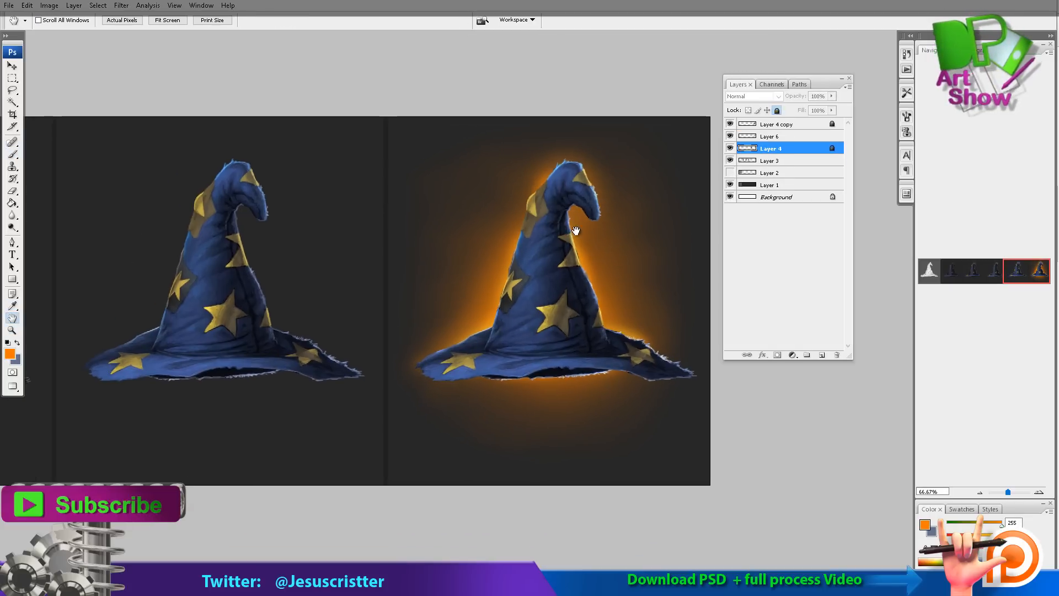
# Step: Unlock Layer 4 copy and duplicate it
pyautogui.click(778, 124)
pyautogui.click(776, 111)
pyautogui.moveTo(784, 126); pyautogui.dragTo(822, 354)
# Step: Adjust the brightness and contrast of the hat on Layer 4 copy 2
pyautogui.click(48, 5)
pyautogui.moveTo(66, 34)
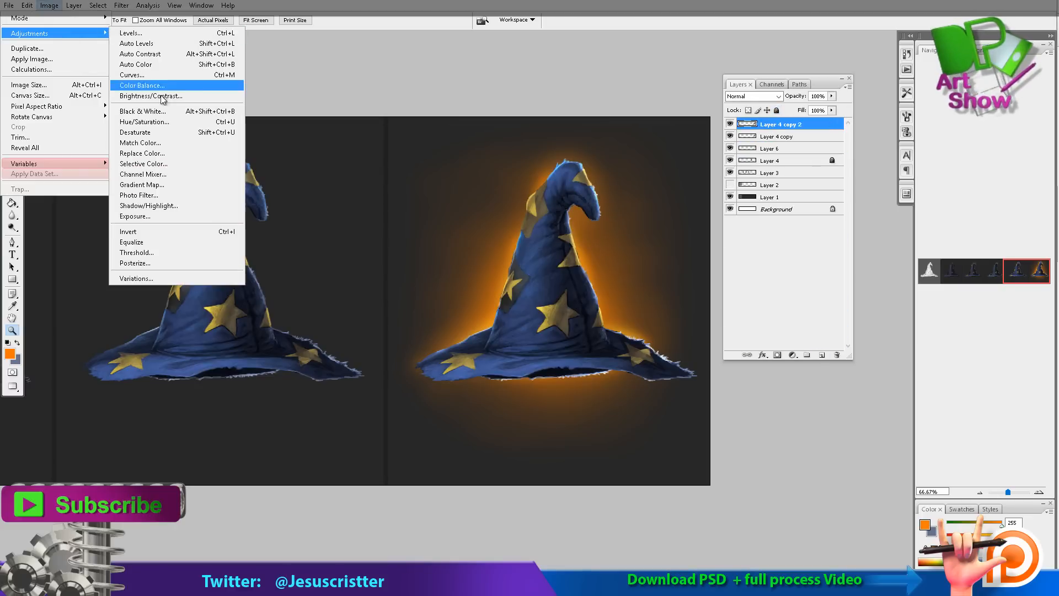
pyautogui.click(160, 97)
pyautogui.moveTo(749, 138); pyautogui.dragTo(763, 137)
pyautogui.click(823, 126)
# Step: Raise the saturation of Layer 4 copy 2 with Hue/Saturation and compare it by toggling the layer's visibility
pyautogui.click(48, 6)
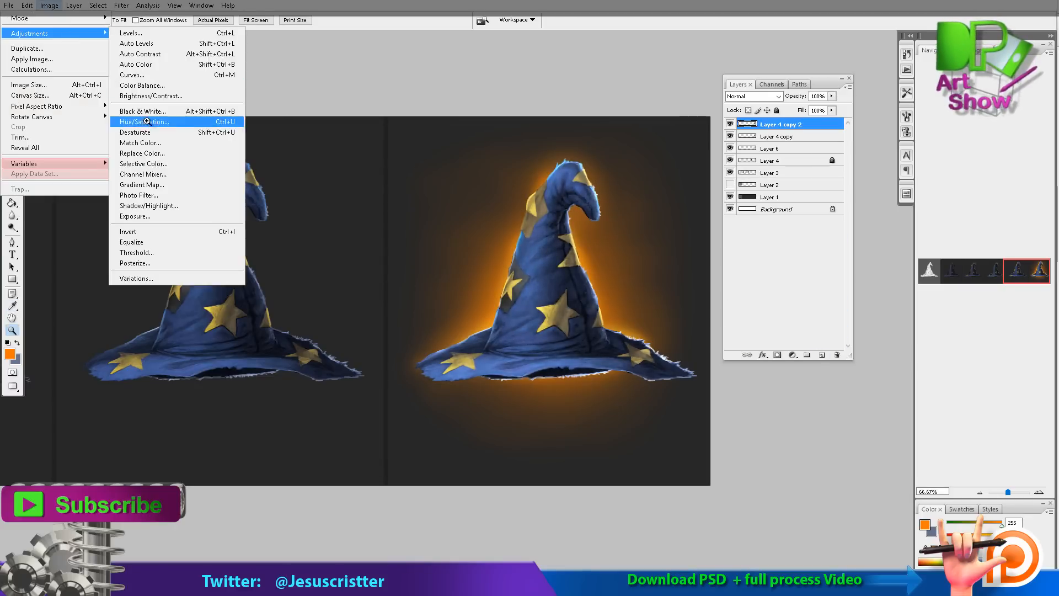
pyautogui.click(160, 121)
pyautogui.moveTo(672, 175); pyautogui.dragTo(685, 175)
pyautogui.click(789, 121)
pyautogui.click(730, 123)
pyautogui.click(730, 124)
pyautogui.press('e')
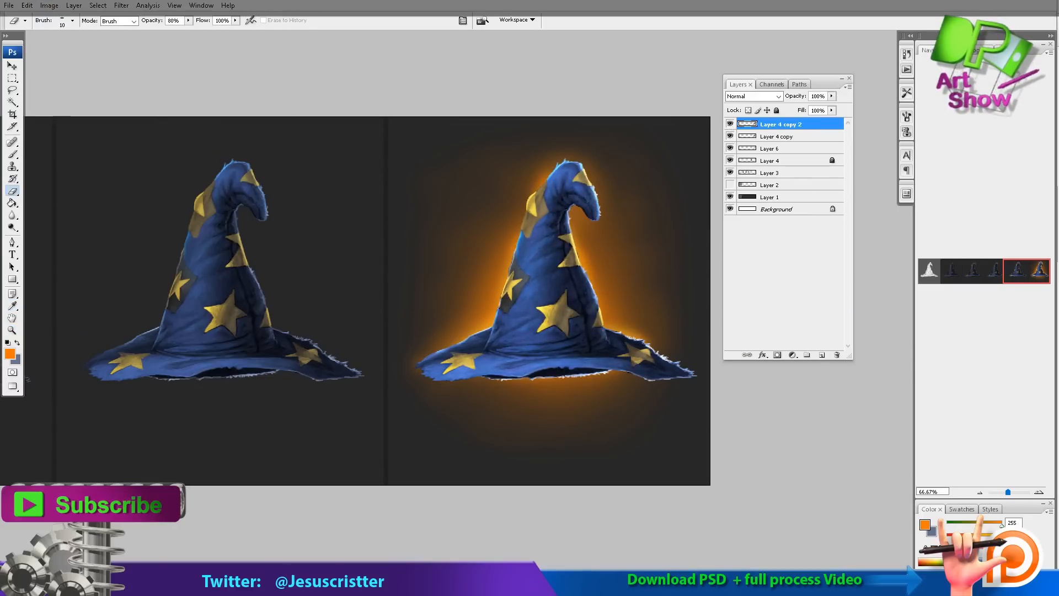
# Step: Choose a different brush tip for the Eraser and adjust its size for working on Layer 4 copy 2
pyautogui.click(72, 21)
pyautogui.doubleClick(78, 317)
pyautogui.press('[')
pyautogui.press('[')
pyautogui.press('[')
pyautogui.press('[')
pyautogui.press('[')
pyautogui.press('[')
pyautogui.press('[')
pyautogui.press('[')
pyautogui.press('[')
pyautogui.press('[')
pyautogui.press('[')
pyautogui.press('[')
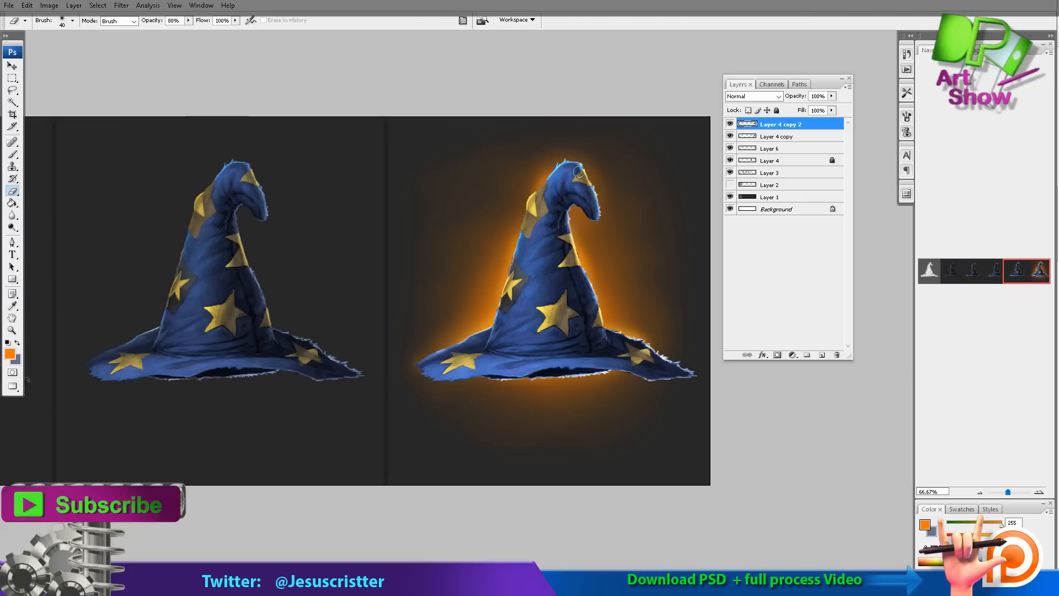
pyautogui.press(']')
pyautogui.press(']')
pyautogui.press(']')
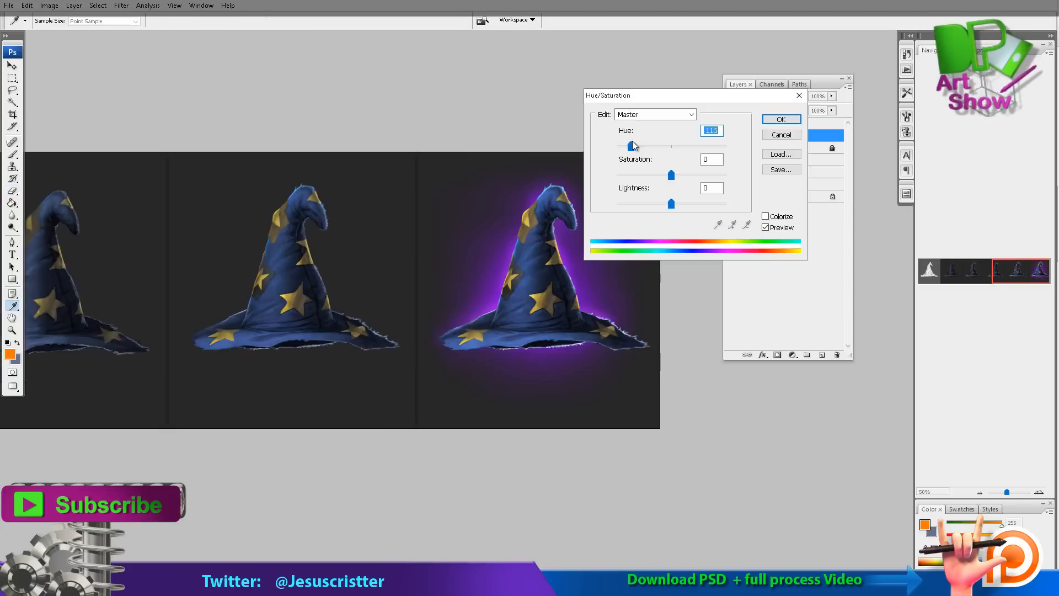
# Step: Shift the hue of the glow on Layer 6 to magenta with Hue/Saturation and lock the layer
pyautogui.moveTo(640, 147); pyautogui.dragTo(668, 176)
pyautogui.press('Return')
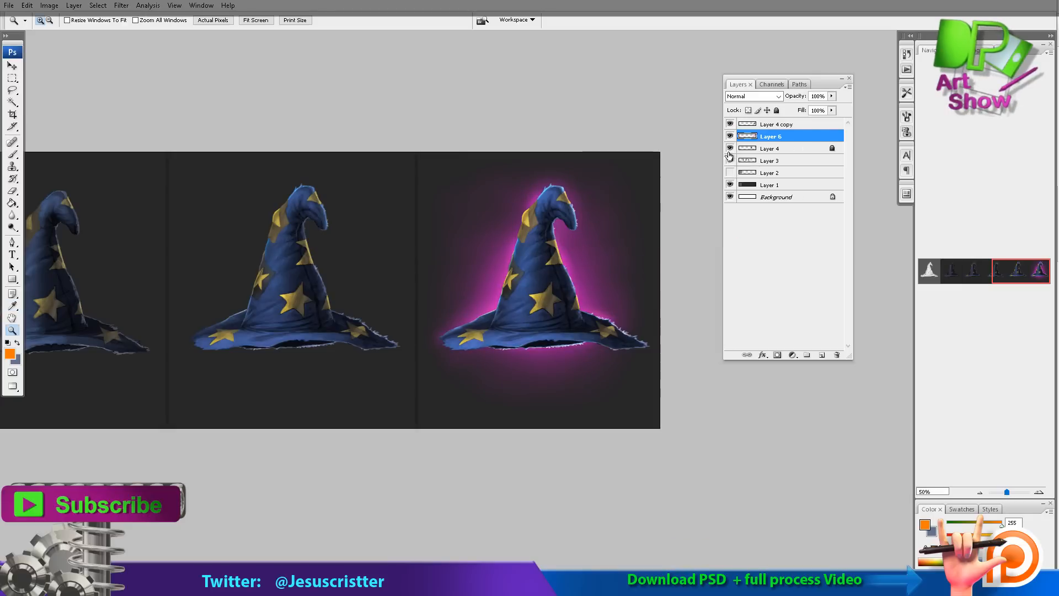
pyautogui.click(777, 111)
# Step: Paint the first small grey stitches on Layer 7 along the upper edge of the large star, using a 5 px brush
pyautogui.moveTo(580, 232); pyautogui.dragTo(611, 210)
pyautogui.click(617, 229)
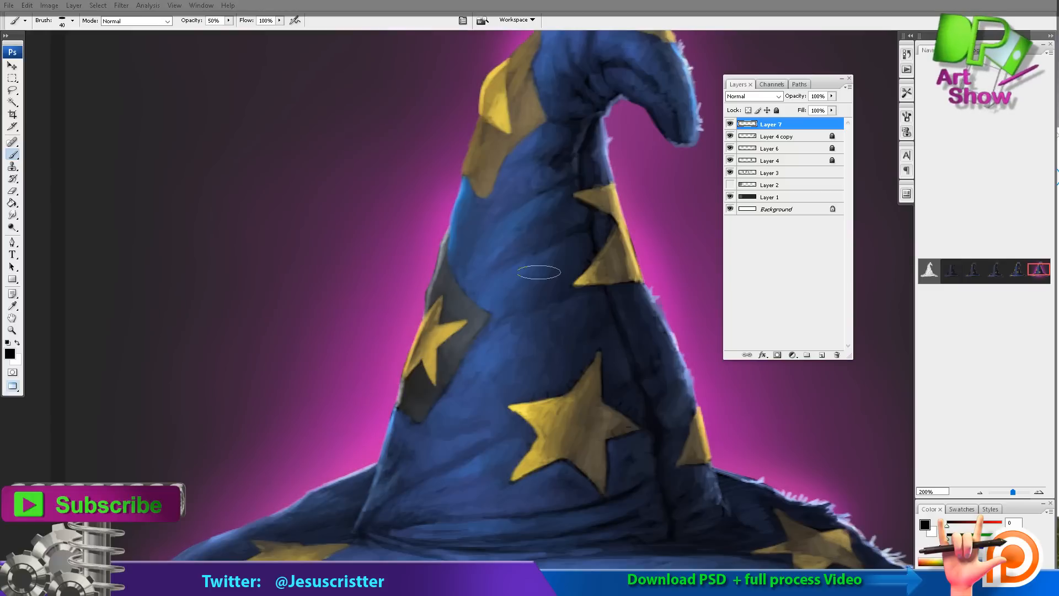
pyautogui.hotkey('ctrl', '+')
pyautogui.press('[')
pyautogui.press('[')
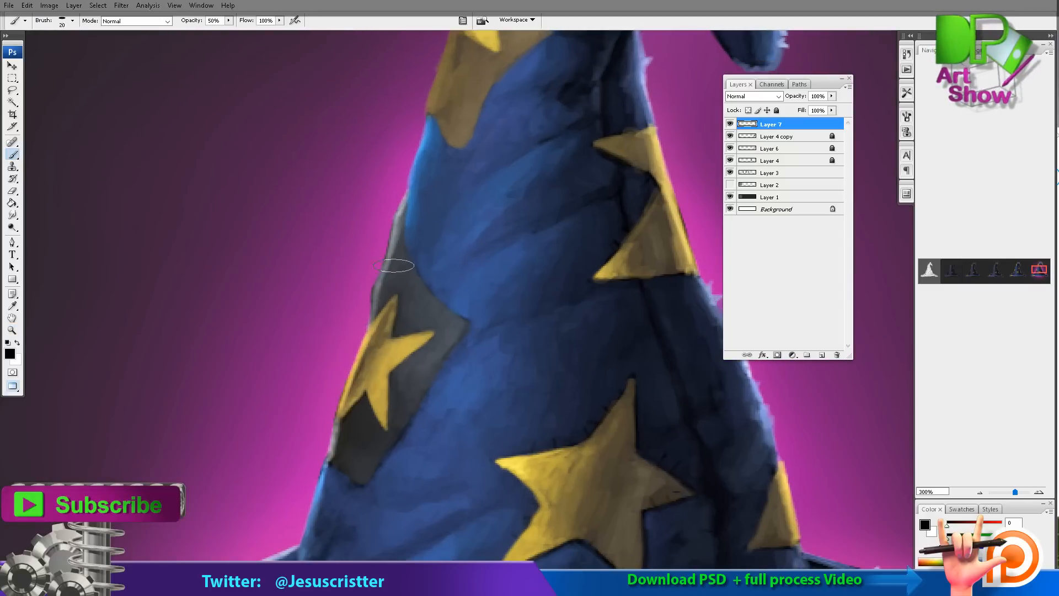
pyautogui.moveTo(518, 380)
pyautogui.mouseDown()
pyautogui.moveTo(447, 243)
pyautogui.moveTo(448, 167)
pyautogui.mouseUp()
pyautogui.keyDown('ctrl'); pyautogui.click(496, 227); pyautogui.keyUp('ctrl')
pyautogui.press('x')
pyautogui.press('[')
pyautogui.press('[')
pyautogui.moveTo(497, 227)
pyautogui.mouseDown()
pyautogui.moveTo(486, 246)
pyautogui.moveTo(435, 274)
pyautogui.mouseUp()
pyautogui.keyDown('alt'); pyautogui.click(443, 255); pyautogui.keyUp('alt')
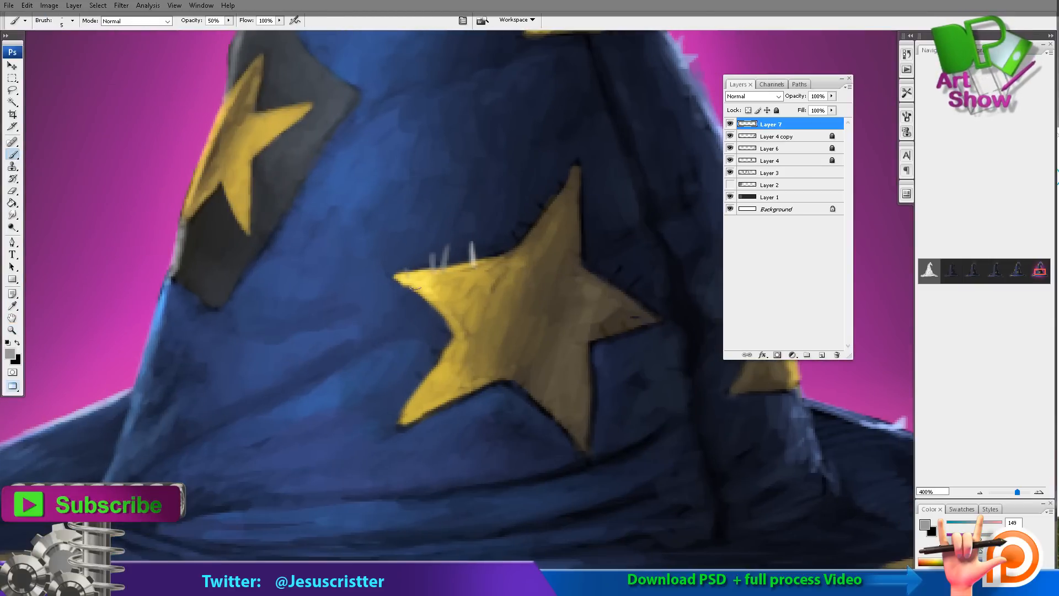
# Step: Set the foreground colour to light grey ccd1da and paint stitches around the lit and lower edges of the large star
pyautogui.click(10, 354)
pyautogui.click(484, 90)
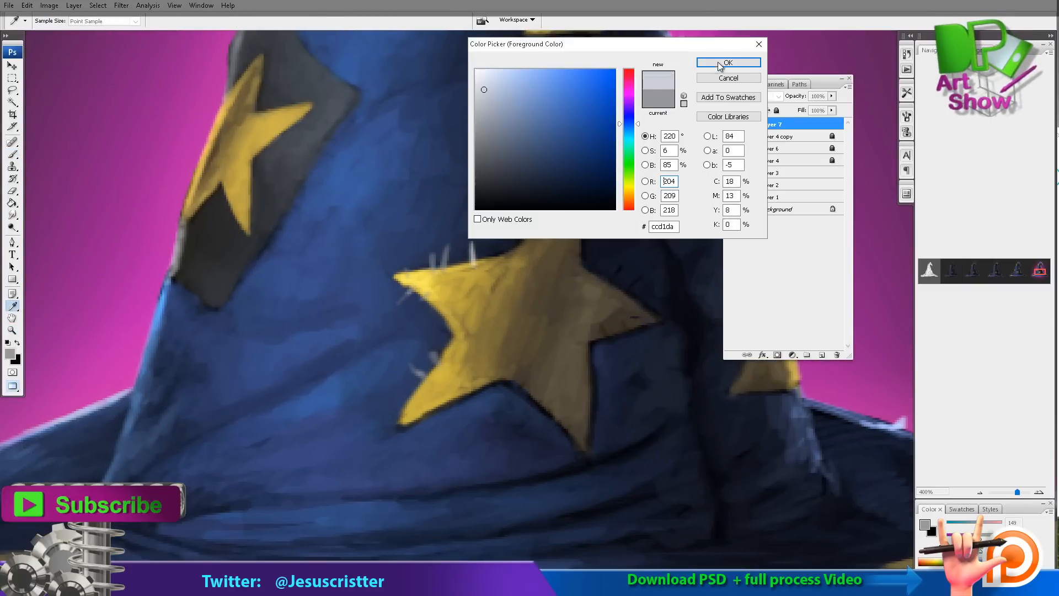
pyautogui.click(721, 67)
pyautogui.moveTo(512, 236); pyautogui.dragTo(519, 247)
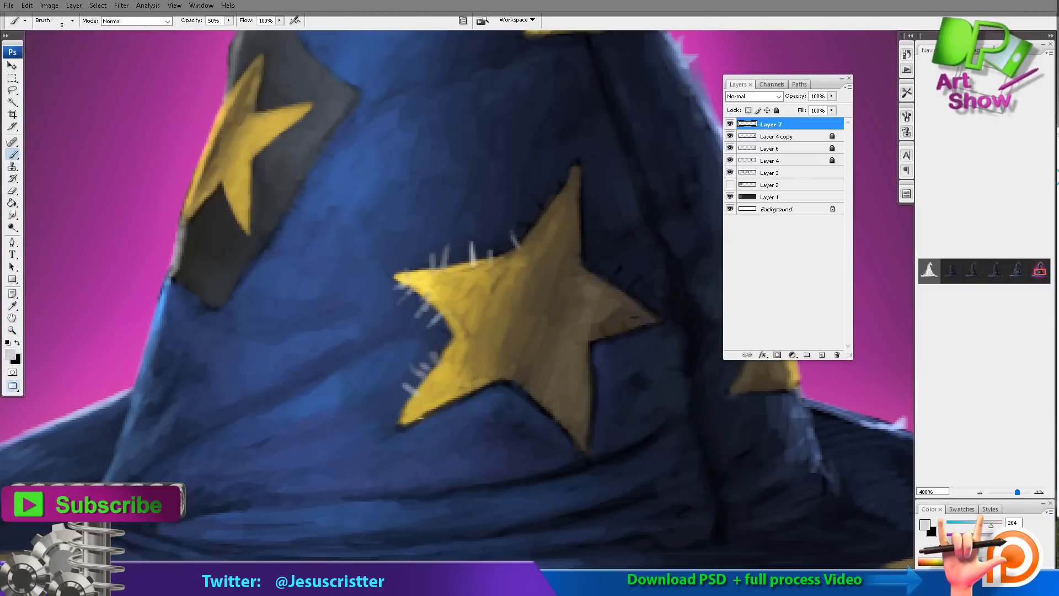
pyautogui.moveTo(423, 414); pyautogui.dragTo(418, 434)
pyautogui.moveTo(407, 418); pyautogui.dragTo(393, 437)
pyautogui.moveTo(516, 387); pyautogui.dragTo(523, 399)
pyautogui.moveTo(531, 395); pyautogui.dragTo(558, 428)
pyautogui.moveTo(566, 419); pyautogui.dragTo(573, 430)
# Step: Pick a darker mid grey and paint stitches along the upper edge of the large star's right point
pyautogui.click(10, 354)
pyautogui.click(481, 154)
pyautogui.click(721, 66)
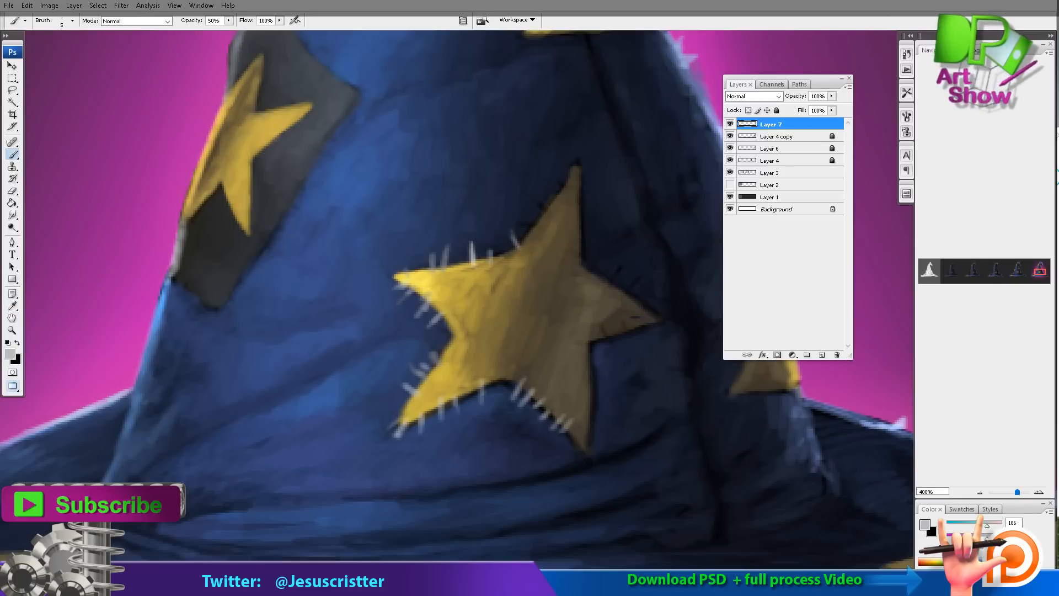
pyautogui.click(10, 354)
pyautogui.click(481, 135)
pyautogui.click(721, 66)
pyautogui.moveTo(595, 260); pyautogui.dragTo(591, 271)
pyautogui.moveTo(606, 266); pyautogui.dragTo(601, 275)
pyautogui.moveTo(618, 271); pyautogui.dragTo(611, 282)
pyautogui.moveTo(625, 279); pyautogui.dragTo(621, 289)
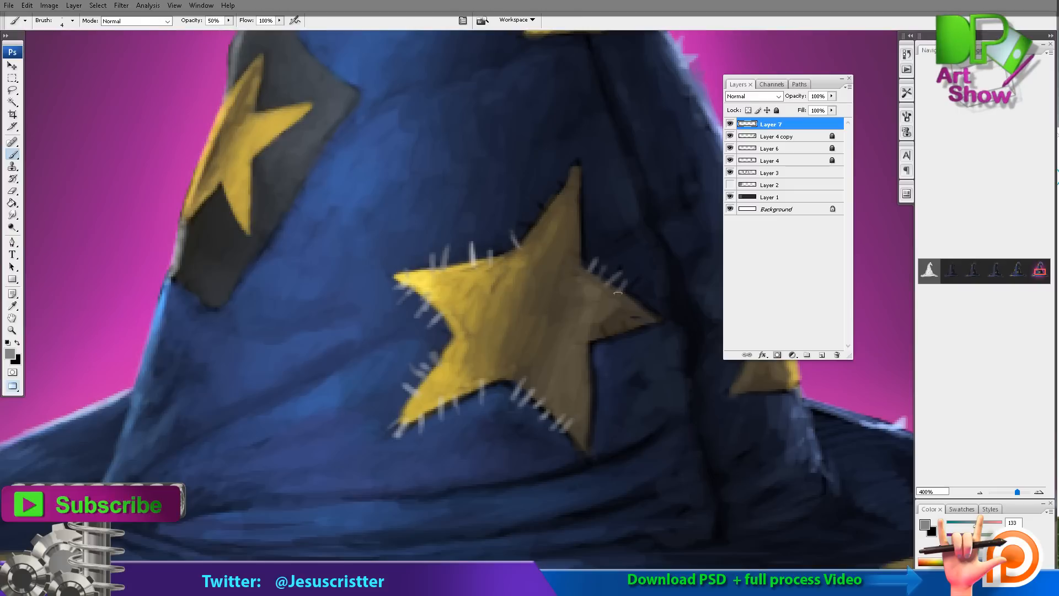
# Step: Paint mid-grey stitches under the large star's right point and along the right side of its lower point
pyautogui.moveTo(643, 322); pyautogui.dragTo(647, 332)
pyautogui.moveTo(633, 325); pyautogui.dragTo(637, 335)
pyautogui.moveTo(622, 329)
pyautogui.mouseDown()
pyautogui.moveTo(627, 341)
pyautogui.moveTo(612, 345)
pyautogui.mouseUp()
pyautogui.moveTo(593, 366)
pyautogui.mouseDown()
pyautogui.moveTo(603, 365)
pyautogui.moveTo(604, 379)
pyautogui.mouseUp()
pyautogui.moveTo(590, 393); pyautogui.dragTo(600, 392)
pyautogui.moveTo(587, 407); pyautogui.dragTo(598, 406)
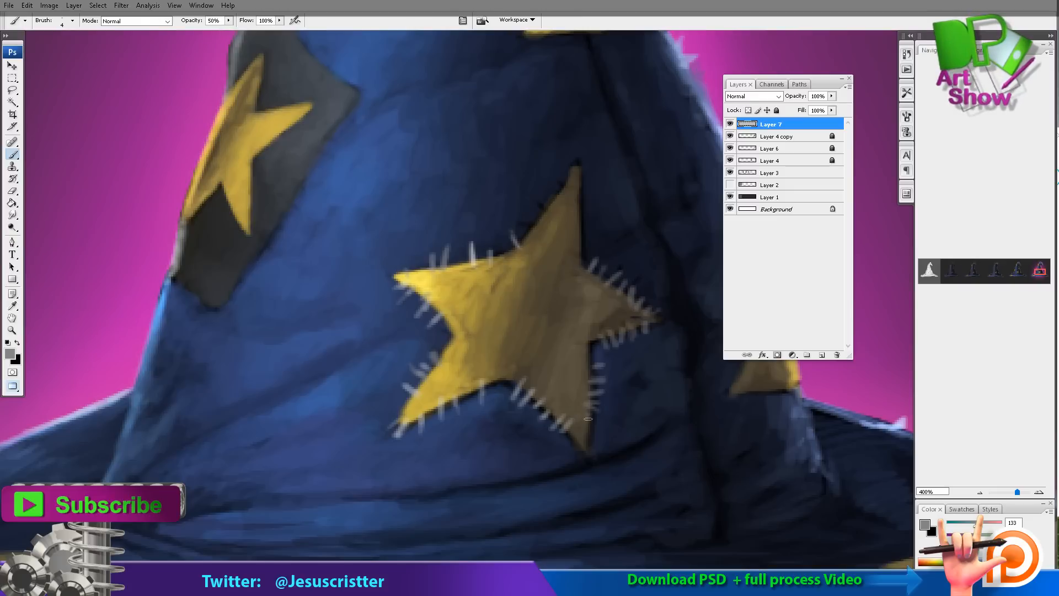
# Step: Paint small grey stitches along the lower right edge of the dark grey patch
pyautogui.keyDown('alt'); pyautogui.click(500, 227); pyautogui.keyUp('alt')
pyautogui.keyDown('alt'); pyautogui.click(541, 213); pyautogui.keyUp('alt')
pyautogui.keyDown('ctrl'); pyautogui.click(478, 283); pyautogui.keyUp('ctrl')
pyautogui.keyDown('ctrl'); pyautogui.click(478, 284); pyautogui.keyUp('ctrl')
pyautogui.moveTo(452, 208)
pyautogui.mouseDown()
pyautogui.moveTo(458, 220)
pyautogui.moveTo(444, 235)
pyautogui.mouseUp()
pyautogui.moveTo(416, 243); pyautogui.dragTo(429, 250)
pyautogui.moveTo(410, 266); pyautogui.dragTo(422, 276)
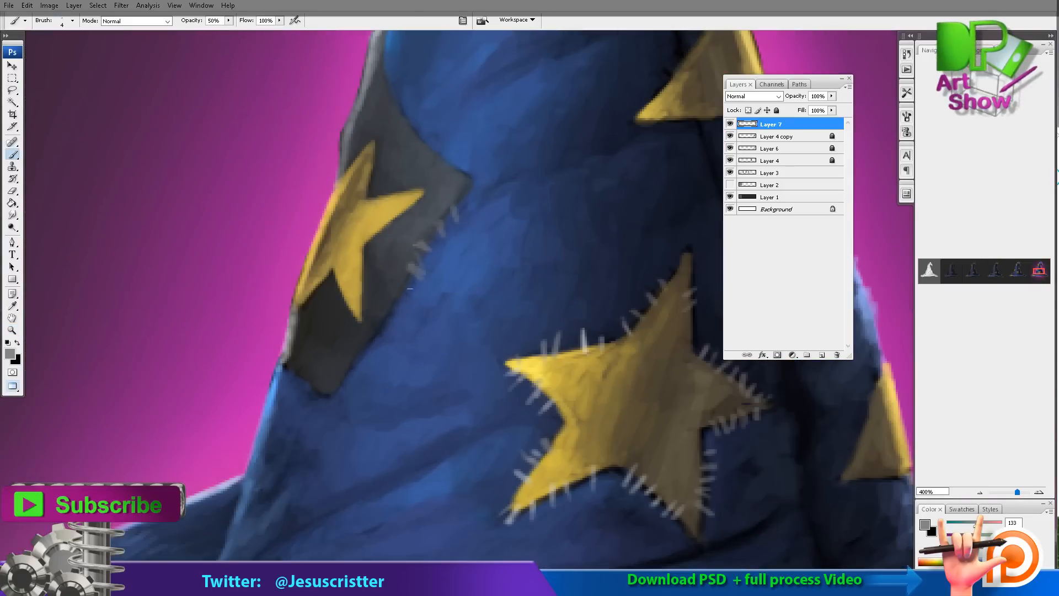
# Step: Continue the stitches around the bottom of the dark patch with a smaller brush and brighten the outermost ones with Dodge
pyautogui.press('[')
pyautogui.moveTo(378, 320); pyautogui.dragTo(390, 330)
pyautogui.moveTo(365, 333)
pyautogui.mouseDown()
pyautogui.moveTo(376, 342)
pyautogui.moveTo(345, 395)
pyautogui.mouseUp()
pyautogui.moveTo(305, 380)
pyautogui.mouseDown()
pyautogui.moveTo(316, 404)
pyautogui.moveTo(307, 385)
pyautogui.mouseUp()
pyautogui.moveTo(289, 359); pyautogui.dragTo(301, 387)
pyautogui.moveTo(277, 360); pyautogui.dragTo(291, 380)
pyautogui.press('o')
pyautogui.moveTo(289, 334); pyautogui.dragTo(281, 364)
pyautogui.moveTo(376, 75); pyautogui.dragTo(364, 156)
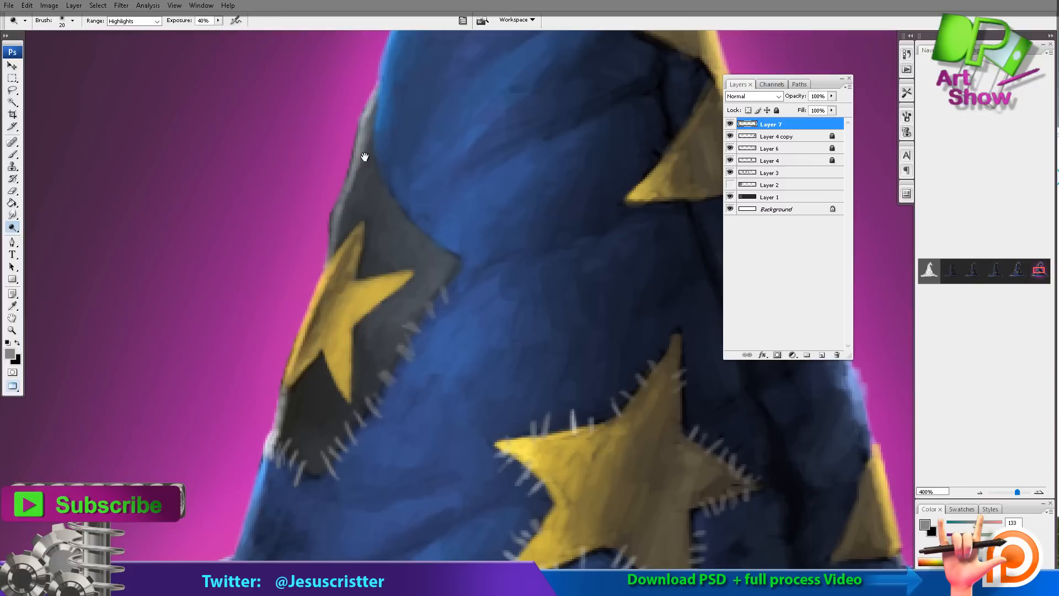
# Step: Paint stitches along the upper edge of the dark patch and lighten them with the Dodge tool
pyautogui.press('b')
pyautogui.moveTo(371, 97); pyautogui.dragTo(381, 83)
pyautogui.moveTo(371, 112); pyautogui.dragTo(385, 98)
pyautogui.moveTo(369, 133); pyautogui.dragTo(383, 115)
pyautogui.moveTo(367, 148); pyautogui.dragTo(382, 136)
pyautogui.moveTo(373, 165); pyautogui.dragTo(381, 153)
pyautogui.moveTo(369, 94); pyautogui.dragTo(376, 80)
pyautogui.press('o')
pyautogui.moveTo(381, 74); pyautogui.dragTo(378, 144)
pyautogui.moveTo(378, 144); pyautogui.dragTo(383, 98)
# Step: Add stitches around the right corner of the dark patch and brighten the patch's right-hand stitches with Dodge
pyautogui.press('b')
pyautogui.moveTo(452, 230); pyautogui.dragTo(467, 223)
pyautogui.moveTo(456, 218); pyautogui.dragTo(469, 211)
pyautogui.moveTo(436, 205); pyautogui.dragTo(450, 188)
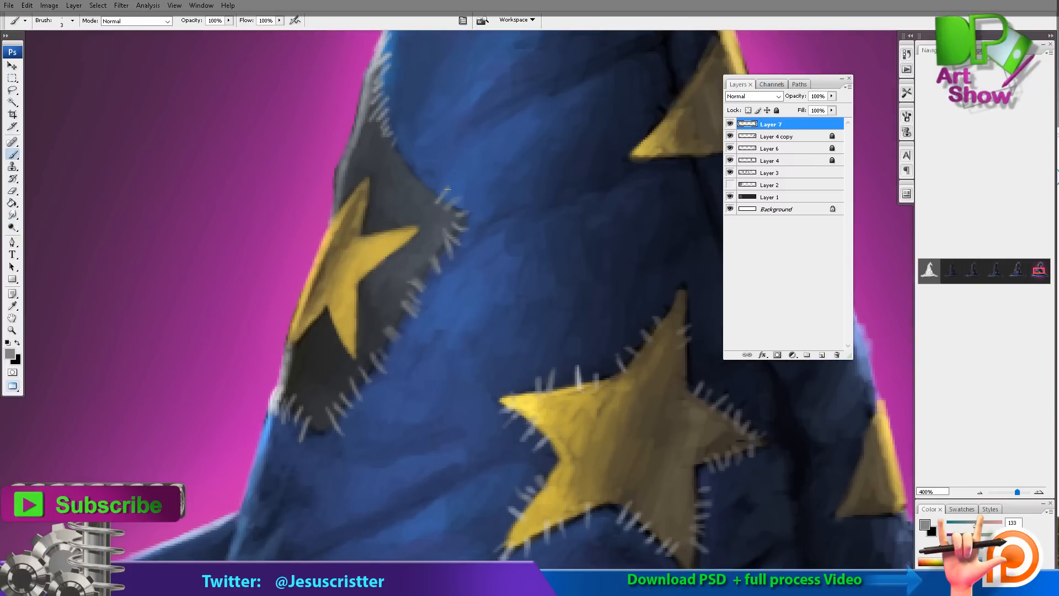
pyautogui.press('o')
pyautogui.moveTo(451, 237); pyautogui.dragTo(399, 366)
# Step: Paint short grey stitches down the vertical seam between the folded star and the large star
pyautogui.press('z')
pyautogui.keyDown('alt'); pyautogui.click(520, 201); pyautogui.keyUp('alt')
pyautogui.moveTo(524, 204)
pyautogui.mouseDown()
pyautogui.moveTo(506, 293)
pyautogui.moveTo(479, 270)
pyautogui.moveTo(505, 285)
pyautogui.mouseUp()
pyautogui.click(519, 260)
pyautogui.click(508, 286)
pyautogui.press('b')
pyautogui.moveTo(502, 281); pyautogui.dragTo(489, 222)
pyautogui.moveTo(480, 216); pyautogui.dragTo(488, 209)
pyautogui.moveTo(520, 367); pyautogui.dragTo(506, 334)
pyautogui.moveTo(508, 336); pyautogui.dragTo(517, 331)
pyautogui.moveTo(511, 349); pyautogui.dragTo(522, 343)
pyautogui.moveTo(516, 362); pyautogui.dragTo(529, 356)
pyautogui.moveTo(522, 375)
pyautogui.mouseDown()
pyautogui.moveTo(533, 368)
pyautogui.moveTo(525, 330)
pyautogui.moveTo(548, 341)
pyautogui.mouseUp()
# Step: Pick a darker grey, extend the seam stitches past the large star and soften them with the Eraser at 40% opacity
pyautogui.click(10, 354)
pyautogui.click(477, 149)
pyautogui.click(728, 62)
pyautogui.moveTo(544, 362)
pyautogui.mouseDown()
pyautogui.moveTo(556, 355)
pyautogui.moveTo(482, 300)
pyautogui.mouseUp()
pyautogui.moveTo(528, 395)
pyautogui.mouseDown()
pyautogui.moveTo(541, 389)
pyautogui.moveTo(521, 331)
pyautogui.mouseUp()
pyautogui.moveTo(520, 373); pyautogui.dragTo(533, 364)
pyautogui.moveTo(522, 386); pyautogui.dragTo(541, 382)
pyautogui.press('e')
pyautogui.moveTo(527, 411)
pyautogui.mouseDown()
pyautogui.moveTo(538, 400)
pyautogui.moveTo(443, 148)
pyautogui.mouseUp()
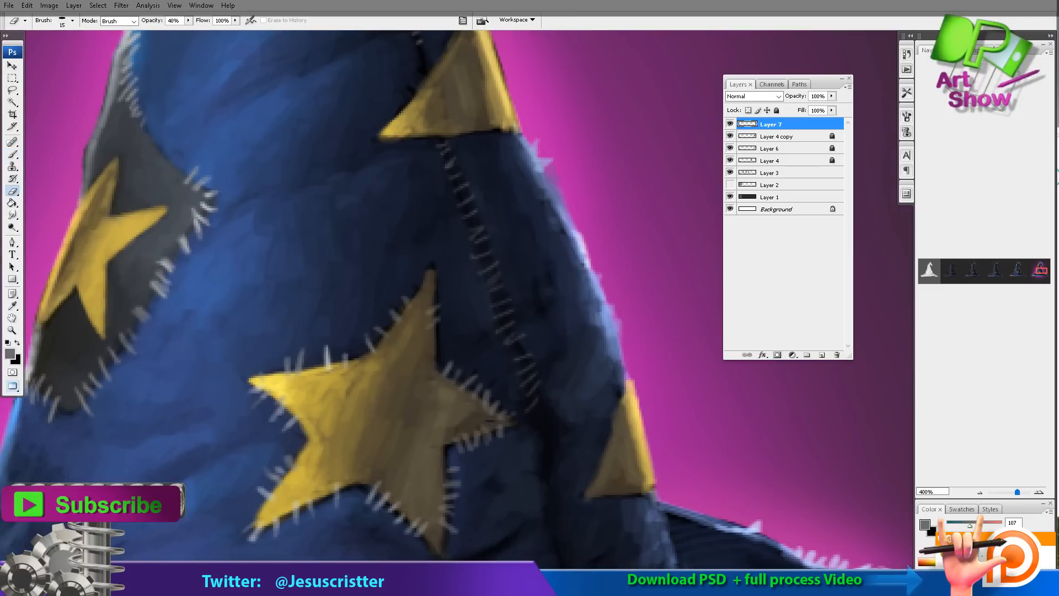
pyautogui.moveTo(446, 44)
pyautogui.mouseDown()
pyautogui.moveTo(419, 85)
pyautogui.moveTo(413, 20)
pyautogui.mouseUp()
# Step: Extend the seam stitches down toward the brim and compare the stitching by toggling Layer 7's visibility
pyautogui.press('b')
pyautogui.moveTo(500, 395); pyautogui.dragTo(514, 385)
pyautogui.moveTo(504, 405)
pyautogui.mouseDown()
pyautogui.moveTo(522, 397)
pyautogui.moveTo(521, 347)
pyautogui.mouseUp()
pyautogui.moveTo(511, 442); pyautogui.dragTo(526, 431)
pyautogui.moveTo(526, 431)
pyautogui.mouseDown()
pyautogui.moveTo(524, 368)
pyautogui.moveTo(533, 414)
pyautogui.mouseUp()
pyautogui.keyDown('alt'); pyautogui.click(573, 364); pyautogui.keyUp('alt')
pyautogui.moveTo(554, 368); pyautogui.dragTo(549, 397)
pyautogui.press('r')
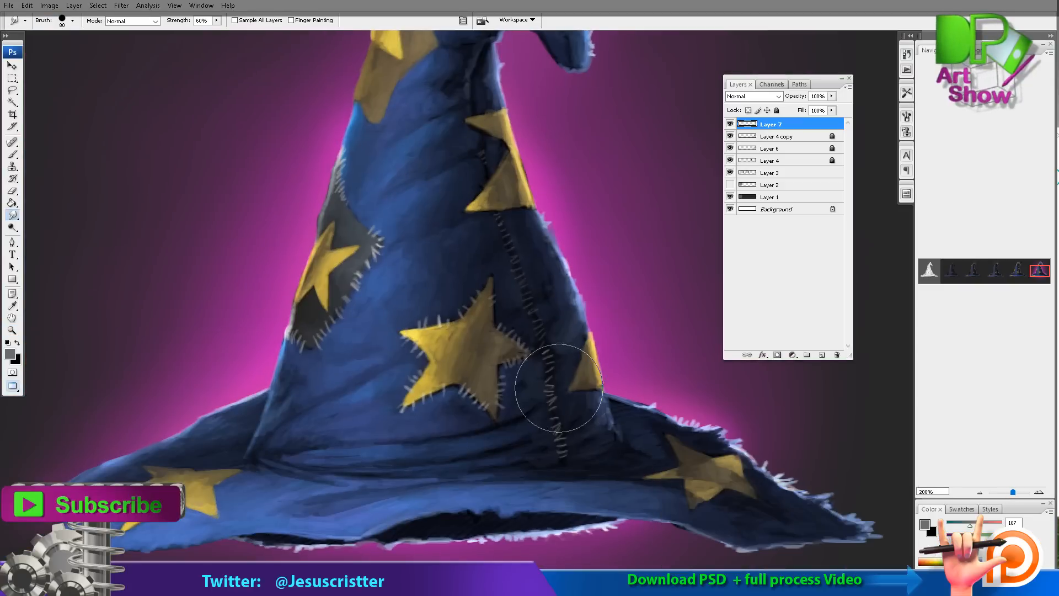
pyautogui.press('e')
pyautogui.click(730, 124)
pyautogui.click(730, 124)
# Step: Sample the hat's blue, pick a lighter shade of it and hatch fine fabric strokes over the cone's lower left
pyautogui.keyDown('ctrl'); pyautogui.click(376, 362); pyautogui.keyUp('ctrl')
pyautogui.moveTo(372, 366); pyautogui.dragTo(348, 439)
pyautogui.press('i')
pyautogui.click(381, 419)
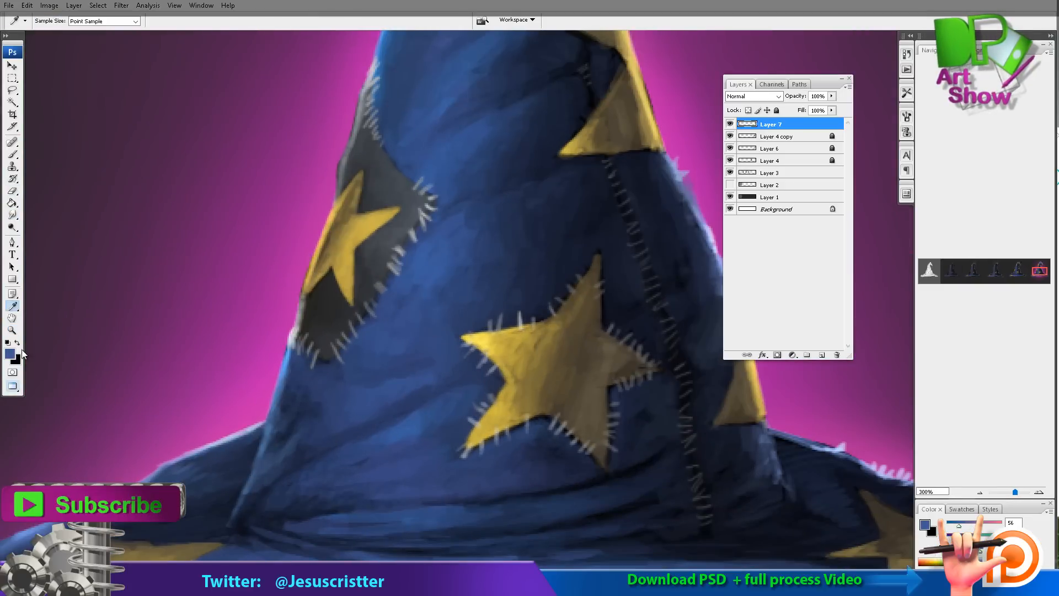
pyautogui.click(10, 354)
pyautogui.click(556, 96)
pyautogui.press('Return')
pyautogui.press('b')
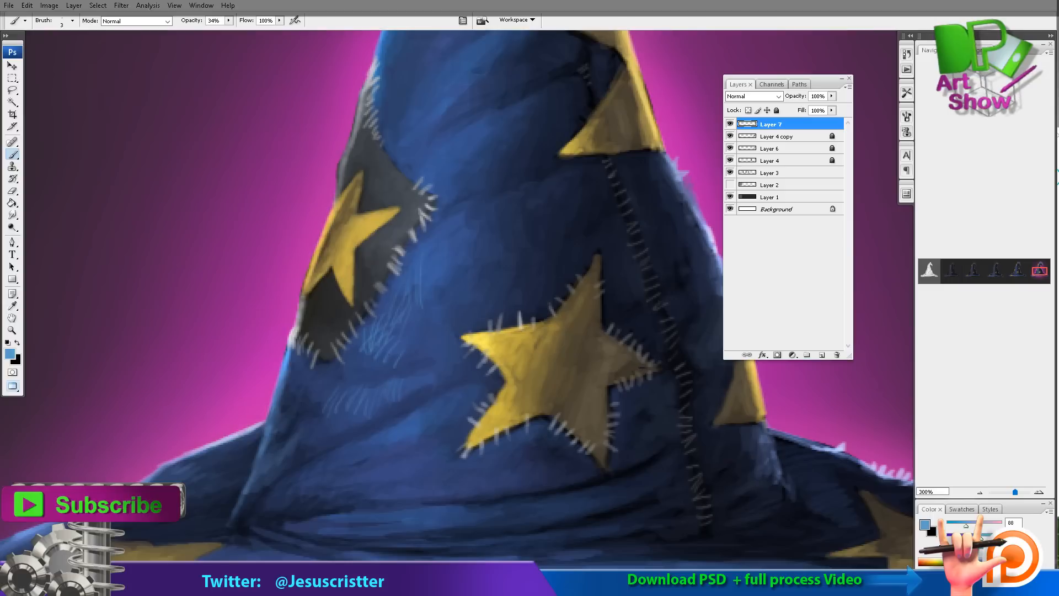
pyautogui.moveTo(286, 396); pyautogui.dragTo(296, 381)
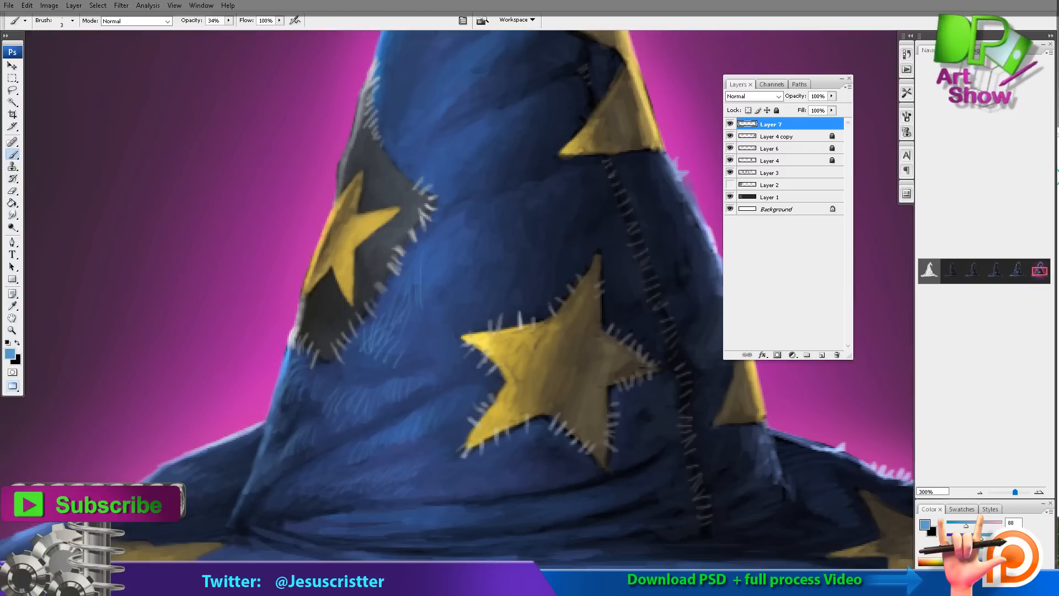
# Step: Hatch fine light blue fabric strokes over the middle of the cone beside and above the dark patch
pyautogui.moveTo(445, 244); pyautogui.dragTo(404, 332)
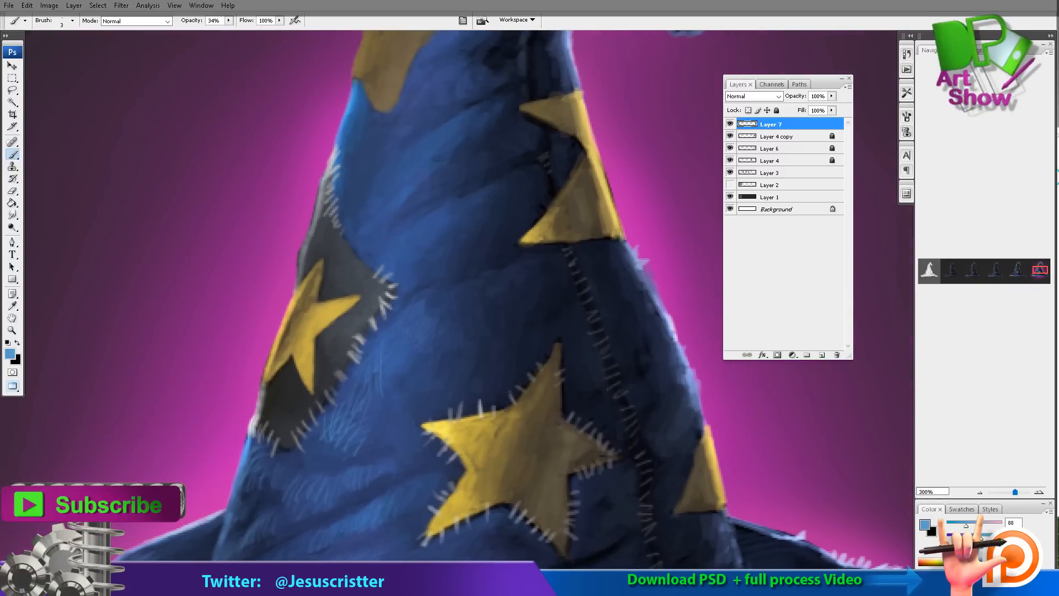
pyautogui.moveTo(418, 229); pyautogui.dragTo(400, 277)
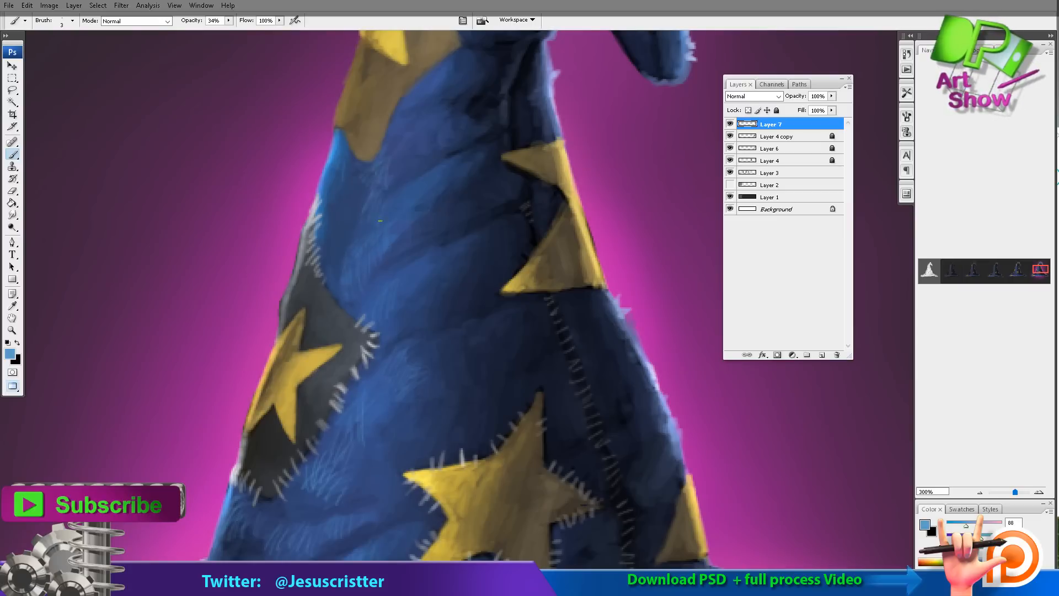
pyautogui.moveTo(395, 354); pyautogui.dragTo(540, 46)
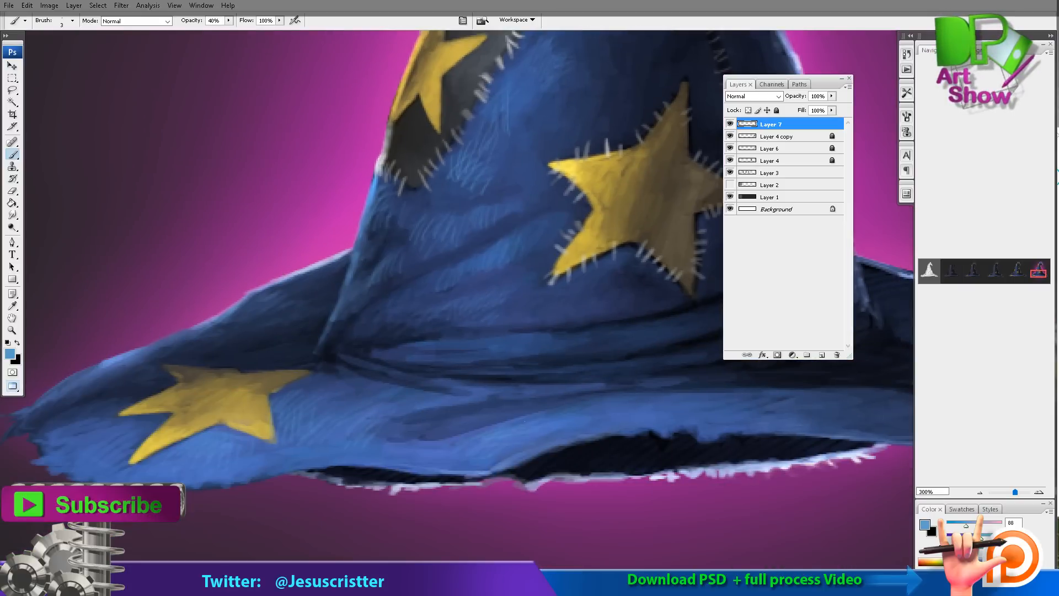
# Step: Hatch light blue fabric strokes at 40% opacity over the brim and the folds at the base of the cone
pyautogui.moveTo(485, 461); pyautogui.dragTo(510, 447)
pyautogui.moveTo(494, 469); pyautogui.dragTo(530, 447)
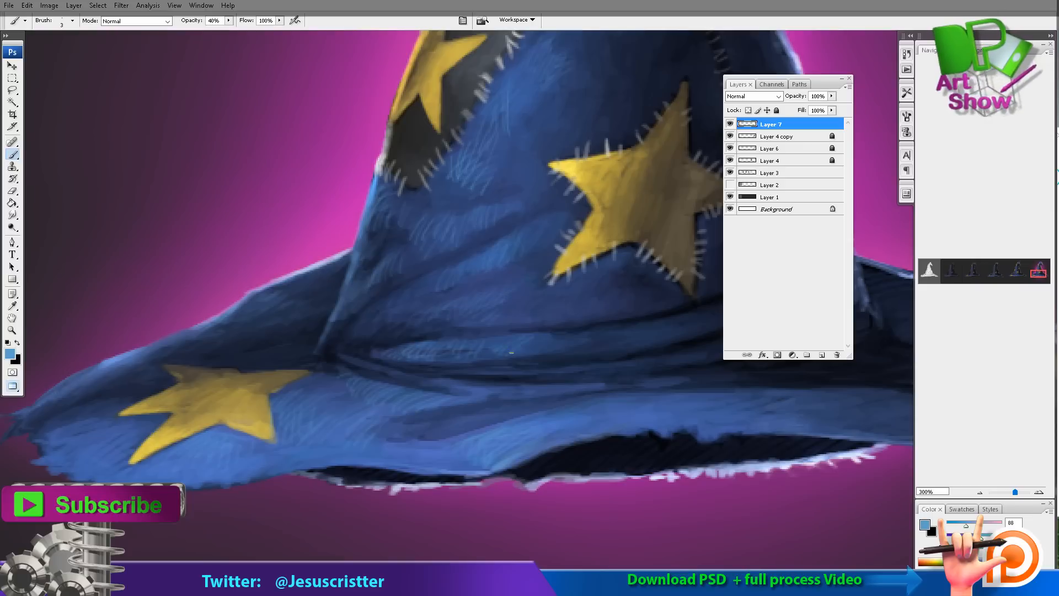
pyautogui.moveTo(517, 310); pyautogui.dragTo(500, 365)
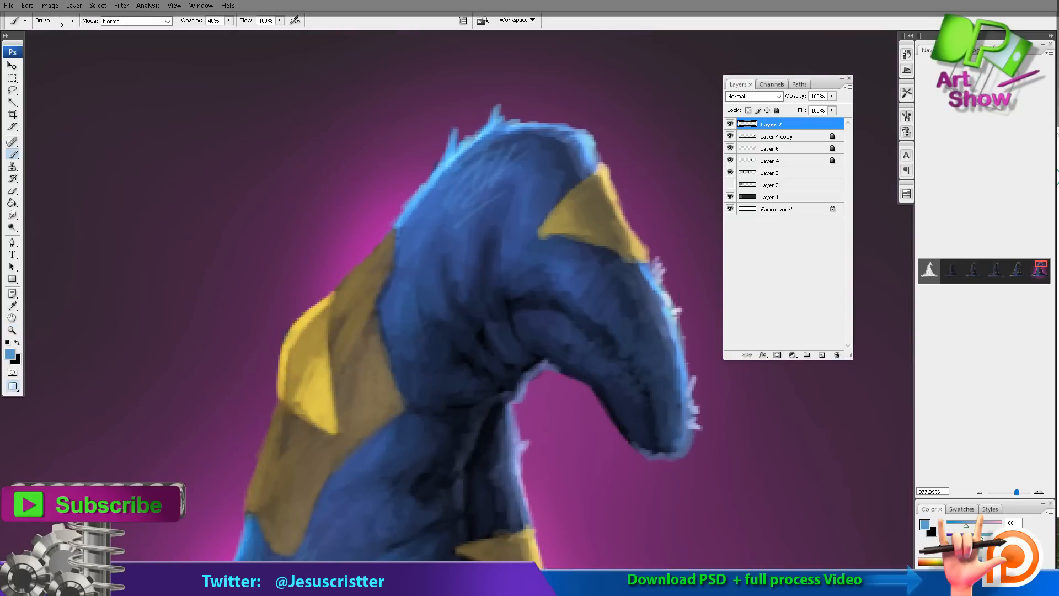
# Step: Hatch fine light blue strokes over the top of the bent tip and beside the tan patch
pyautogui.moveTo(513, 193); pyautogui.dragTo(548, 170)
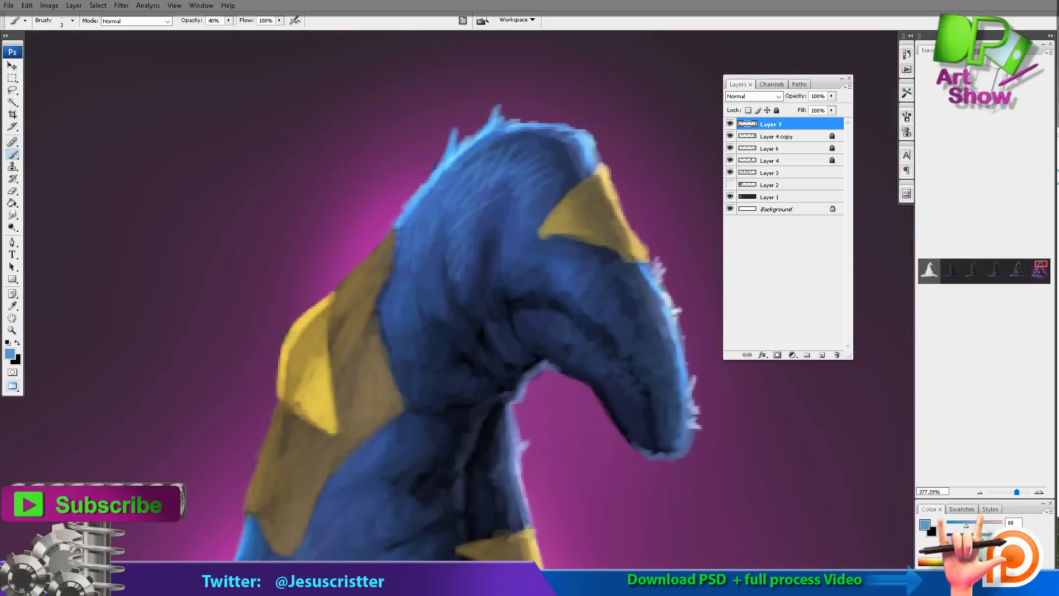
pyautogui.moveTo(383, 293); pyautogui.dragTo(401, 279)
pyautogui.moveTo(379, 316); pyautogui.dragTo(409, 294)
pyautogui.moveTo(385, 329)
pyautogui.mouseDown()
pyautogui.moveTo(412, 306)
pyautogui.moveTo(408, 325)
pyautogui.mouseUp()
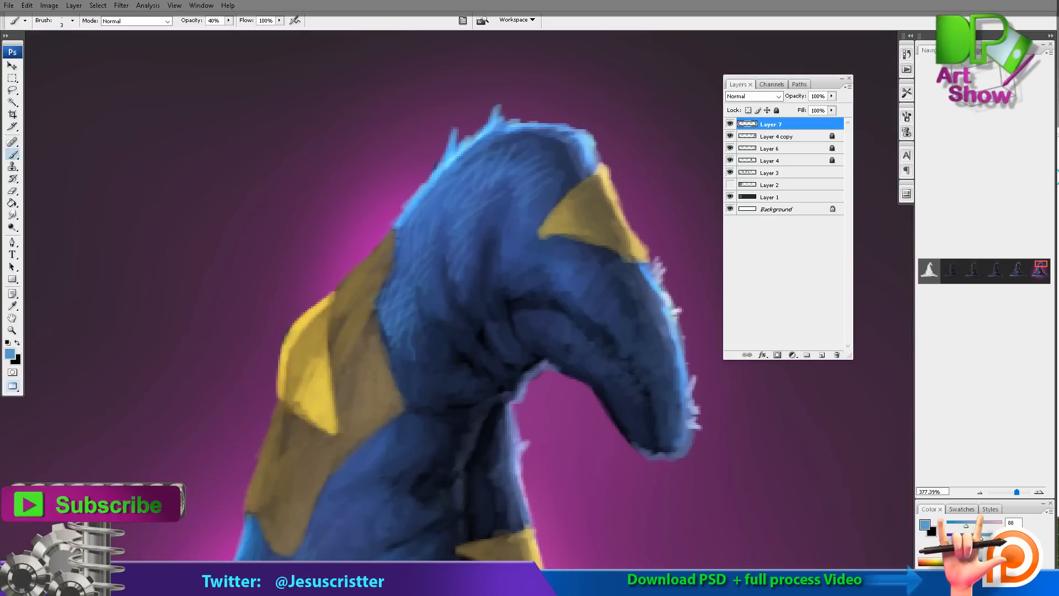
# Step: Paint bright blue stray fibres along the upper outline of the bent tip
pyautogui.moveTo(436, 178); pyautogui.dragTo(430, 154)
pyautogui.moveTo(478, 136)
pyautogui.mouseDown()
pyautogui.moveTo(501, 103)
pyautogui.moveTo(529, 114)
pyautogui.mouseUp()
pyautogui.scroll(-3, 462, 298)
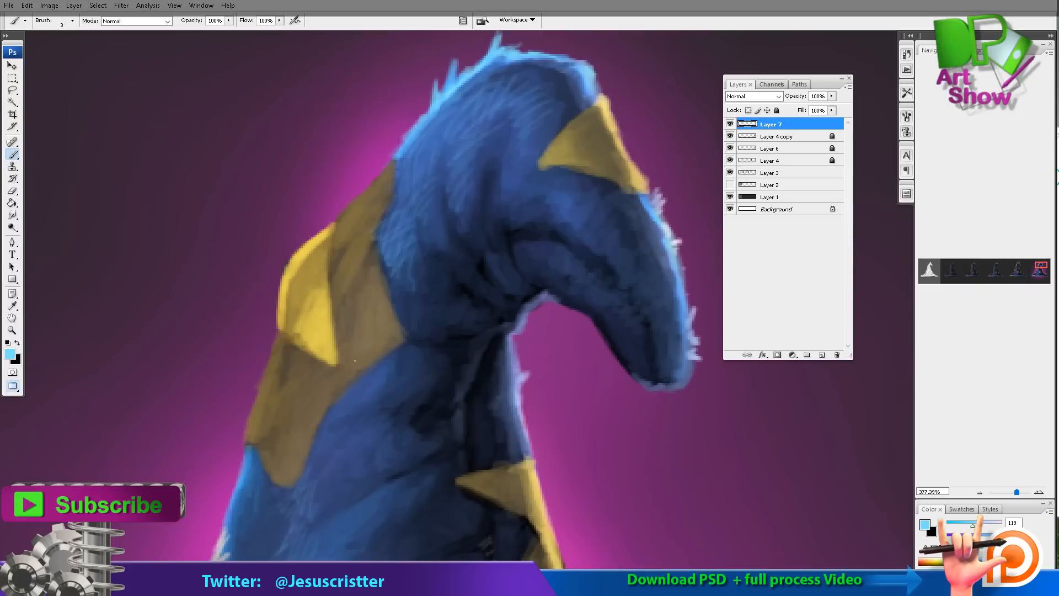
# Step: Set the brush opacity to 30% and hatch light blue fabric strokes on the cone below the tan patch
pyautogui.press('3')
pyautogui.moveTo(334, 438); pyautogui.dragTo(342, 407)
pyautogui.moveTo(346, 425)
pyautogui.mouseDown()
pyautogui.moveTo(358, 391)
pyautogui.moveTo(384, 366)
pyautogui.moveTo(351, 396)
pyautogui.mouseUp()
pyautogui.moveTo(312, 484); pyautogui.dragTo(324, 433)
pyautogui.moveTo(332, 469); pyautogui.dragTo(353, 430)
# Step: Add faint light blue fabric strokes across the folds of the bent tip and upper cone
pyautogui.moveTo(557, 193)
pyautogui.mouseDown()
pyautogui.moveTo(512, 279)
pyautogui.moveTo(524, 275)
pyautogui.mouseUp()
pyautogui.moveTo(516, 312)
pyautogui.mouseDown()
pyautogui.moveTo(535, 281)
pyautogui.moveTo(555, 290)
pyautogui.mouseUp()
pyautogui.moveTo(543, 333); pyautogui.dragTo(557, 314)
pyautogui.moveTo(486, 226); pyautogui.dragTo(459, 265)
pyautogui.moveTo(480, 244); pyautogui.dragTo(460, 270)
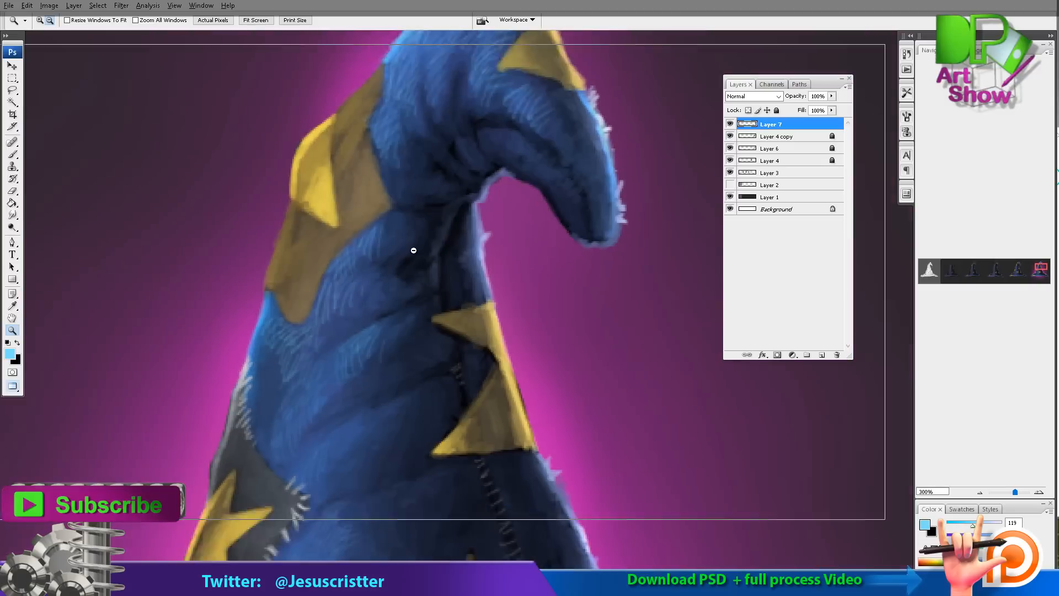
pyautogui.hotkey('ctrl', '-')
pyautogui.hotkey('ctrl', '+')
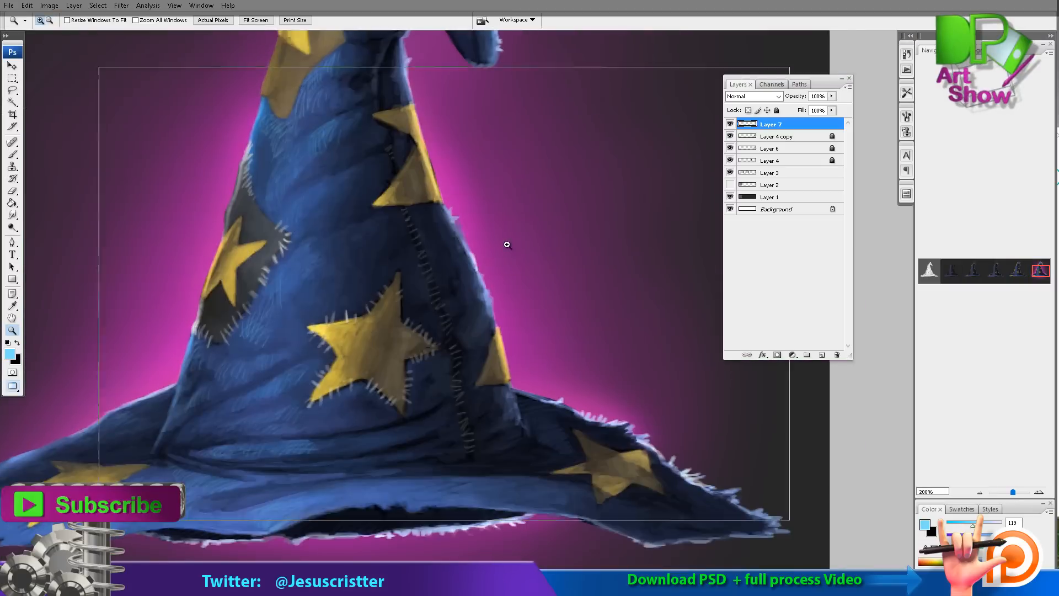
# Step: Hatch light blue fabric strokes down the shaded right side of the cone, beside the seam
pyautogui.moveTo(380, 185); pyautogui.dragTo(401, 223)
pyautogui.moveTo(396, 208); pyautogui.dragTo(416, 279)
pyautogui.moveTo(426, 275)
pyautogui.mouseDown()
pyautogui.moveTo(434, 331)
pyautogui.moveTo(444, 325)
pyautogui.mouseUp()
pyautogui.moveTo(445, 325)
pyautogui.mouseDown()
pyautogui.moveTo(437, 293)
pyautogui.moveTo(440, 347)
pyautogui.mouseUp()
pyautogui.moveTo(442, 304); pyautogui.dragTo(453, 362)
pyautogui.moveTo(453, 362); pyautogui.dragTo(426, 285)
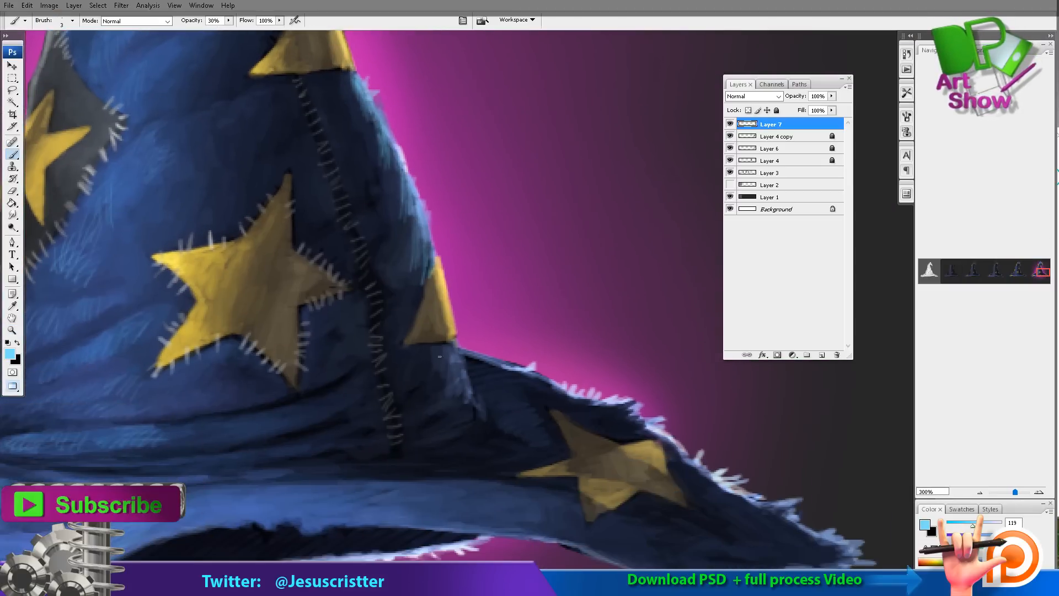
# Step: Add light blue fabric strokes below the small star at the cone's lower right edge
pyautogui.moveTo(449, 343); pyautogui.dragTo(435, 368)
pyautogui.moveTo(452, 343); pyautogui.dragTo(461, 418)
pyautogui.moveTo(462, 382)
pyautogui.mouseDown()
pyautogui.moveTo(478, 425)
pyautogui.moveTo(453, 438)
pyautogui.mouseUp()
pyautogui.moveTo(309, 336); pyautogui.dragTo(363, 302)
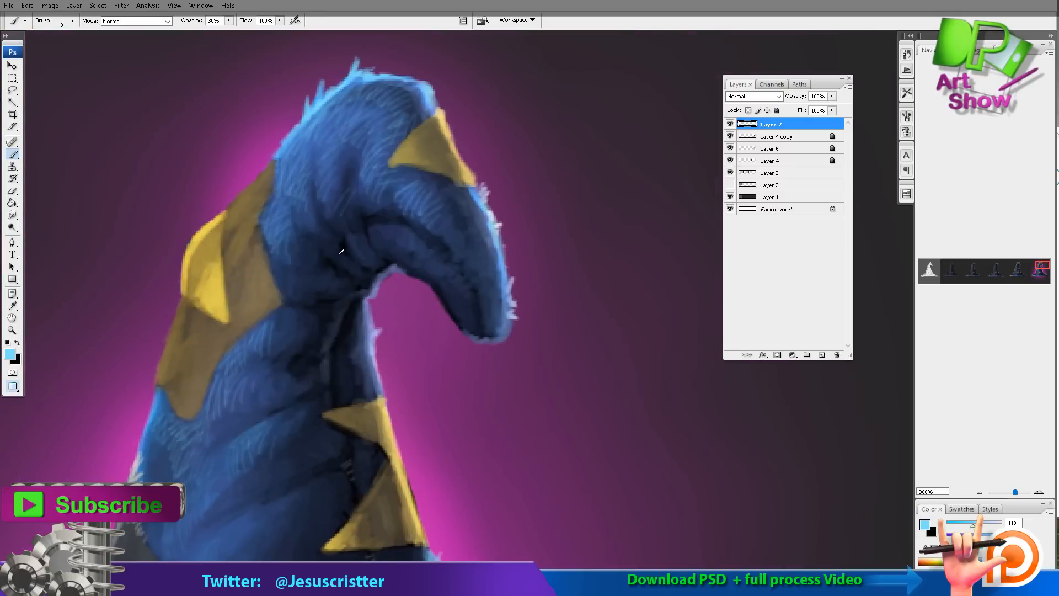
# Step: Sample the large star's gold and mix a paler tan from it as the foreground color
pyautogui.keyDown('alt'); pyautogui.click(340, 253); pyautogui.keyUp('alt')
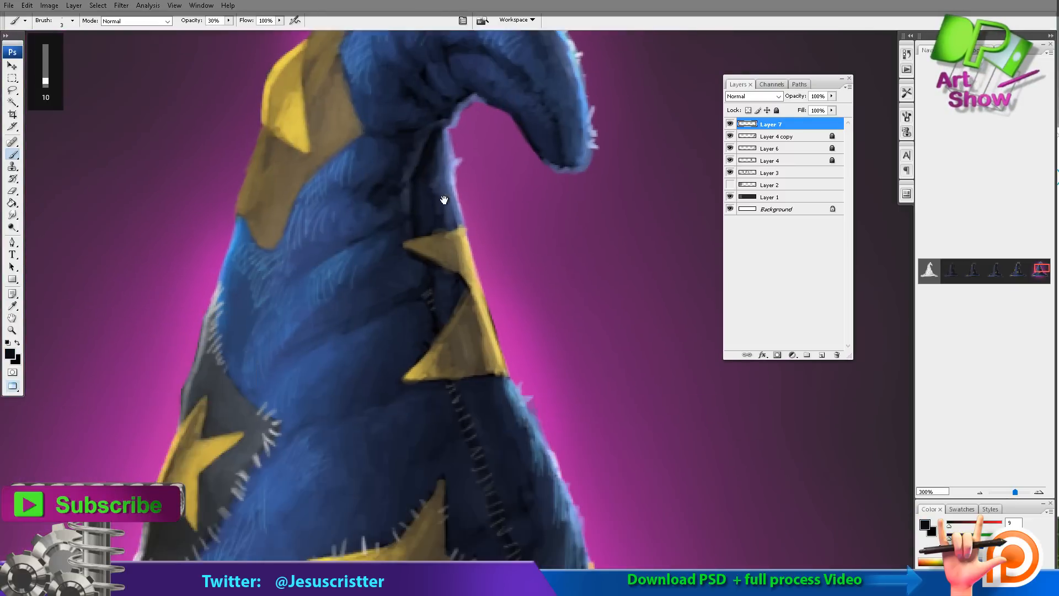
pyautogui.press('z')
pyautogui.hotkey('ctrl', '0')
pyautogui.click(433, 315)
pyautogui.click(371, 368)
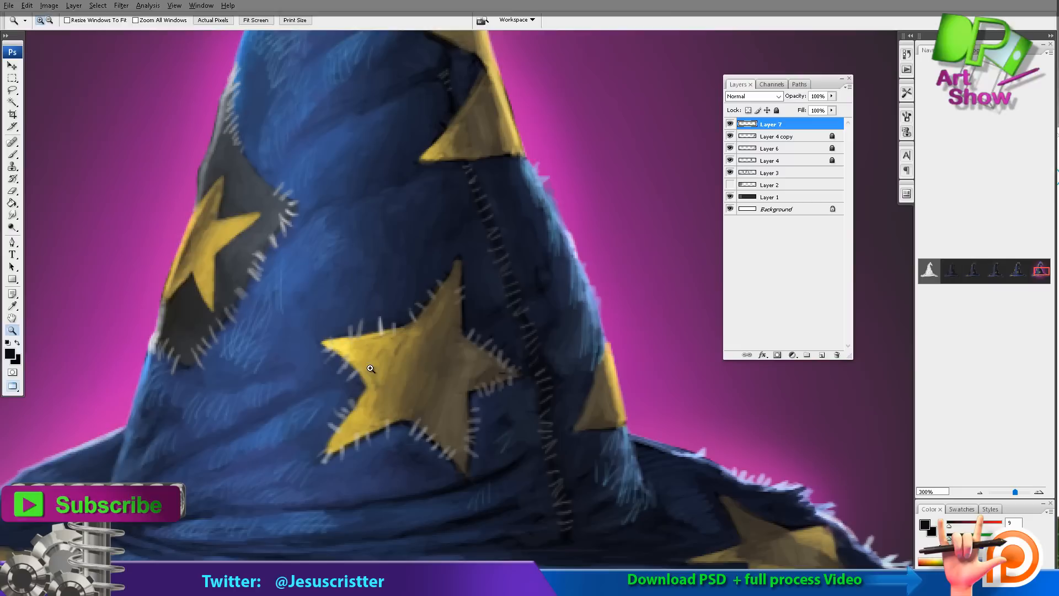
pyautogui.press('i')
pyautogui.click(370, 369)
pyautogui.click(10, 353)
pyautogui.click(542, 76)
pyautogui.click(629, 193)
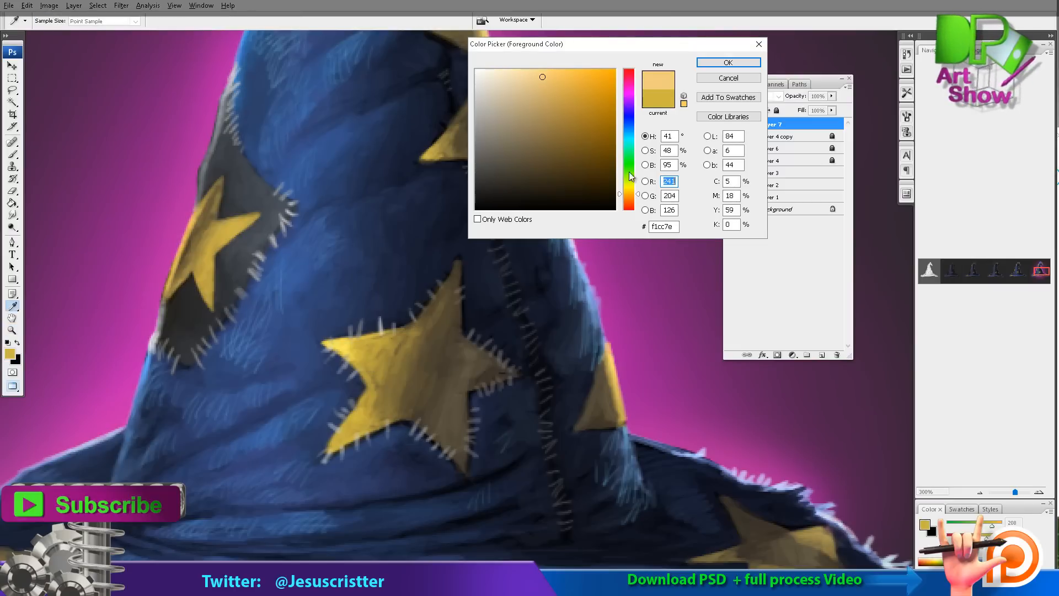
pyautogui.click(524, 94)
pyautogui.click(729, 62)
# Step: Paint a pale tan stroke on the large star's lower left arm, then pick a brighter pale yellow as foreground color
pyautogui.press('z')
pyautogui.click(367, 360)
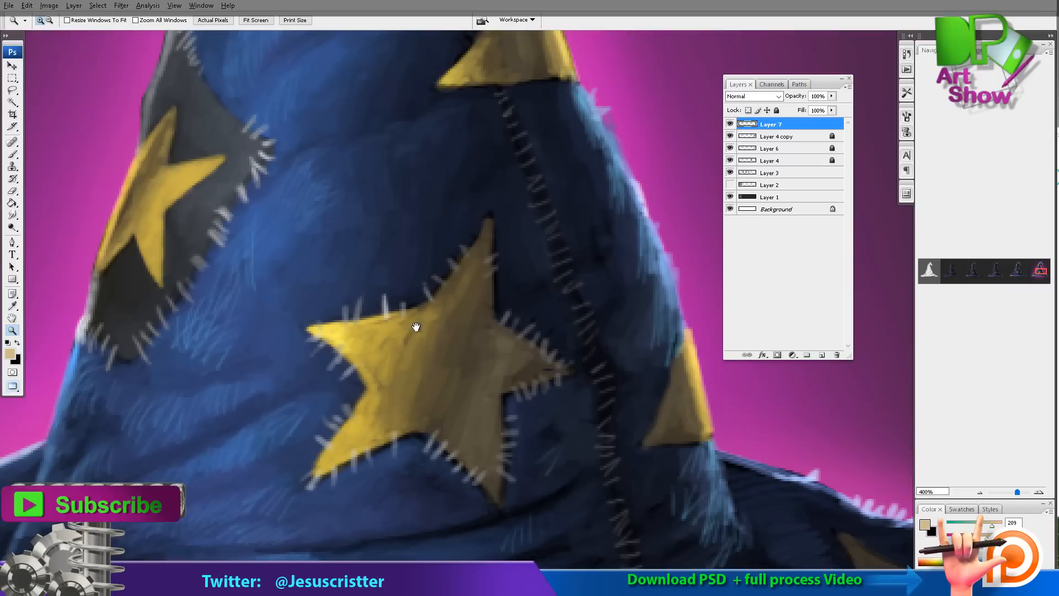
pyautogui.click(416, 326)
pyautogui.press('b')
pyautogui.moveTo(365, 434); pyautogui.dragTo(379, 422)
pyautogui.click(10, 354)
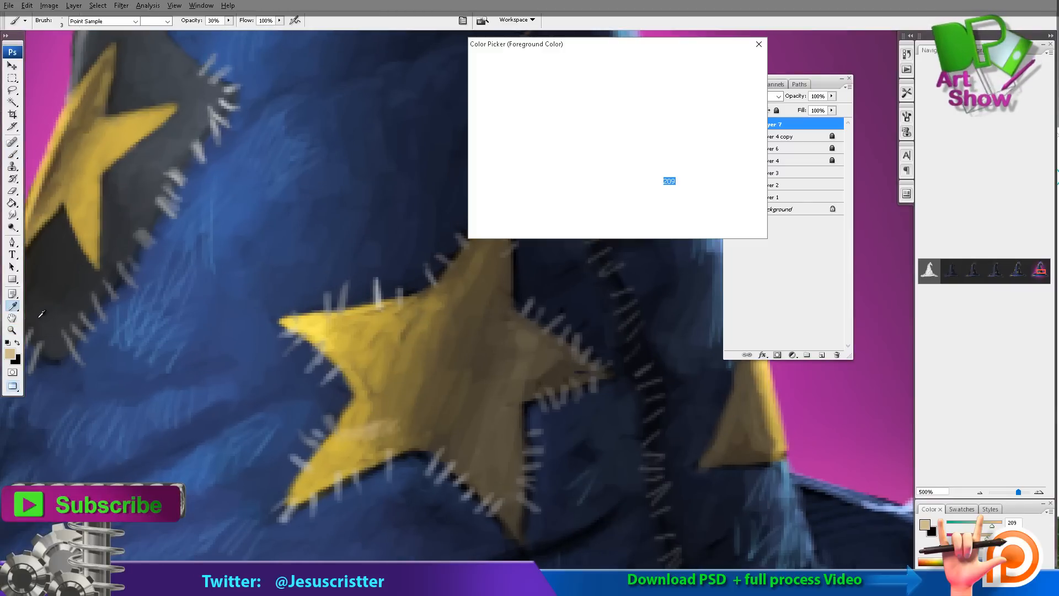
pyautogui.click(535, 78)
pyautogui.click(729, 63)
# Step: Hatch pale yellow fabric strokes across the left arms and centre of the large stitched star
pyautogui.moveTo(339, 344); pyautogui.dragTo(381, 358)
pyautogui.moveTo(403, 325)
pyautogui.mouseDown()
pyautogui.moveTo(416, 309)
pyautogui.moveTo(395, 301)
pyautogui.mouseUp()
pyautogui.moveTo(353, 317)
pyautogui.mouseDown()
pyautogui.moveTo(349, 330)
pyautogui.moveTo(411, 373)
pyautogui.moveTo(419, 357)
pyautogui.mouseUp()
pyautogui.moveTo(390, 359); pyautogui.dragTo(422, 349)
pyautogui.moveTo(354, 446); pyautogui.dragTo(407, 422)
pyautogui.moveTo(377, 431)
pyautogui.mouseDown()
pyautogui.moveTo(417, 421)
pyautogui.moveTo(384, 397)
pyautogui.moveTo(411, 392)
pyautogui.mouseUp()
pyautogui.moveTo(394, 396); pyautogui.dragTo(432, 386)
# Step: Add pale yellow texture strokes to the star on the dark grey patch
pyautogui.press('z')
pyautogui.keyDown('alt'); pyautogui.click(506, 252); pyautogui.keyUp('alt')
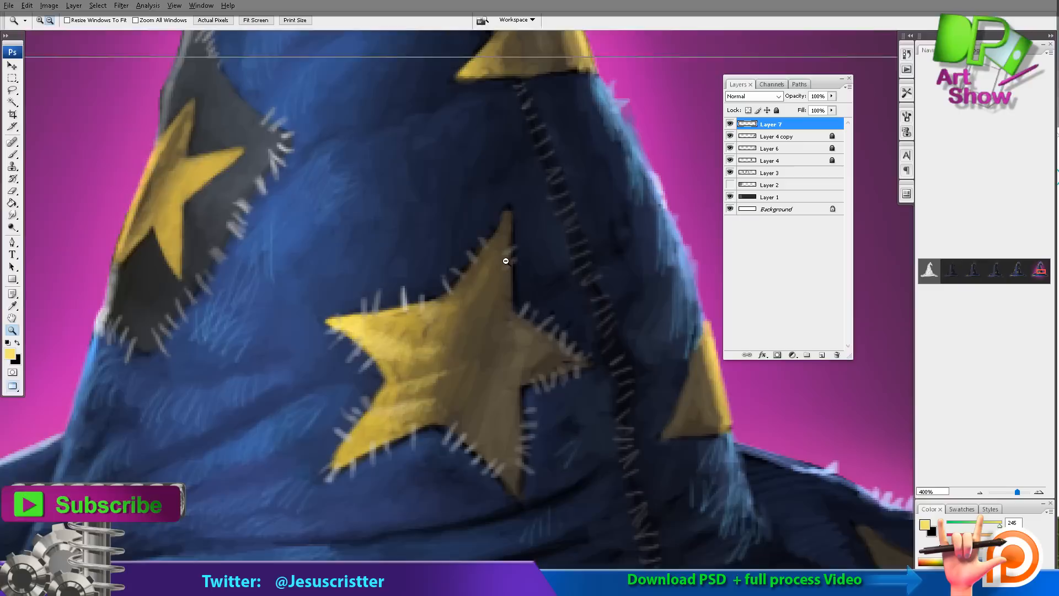
pyautogui.keyDown('alt'); pyautogui.click(506, 252); pyautogui.keyUp('alt')
pyautogui.keyDown('alt'); pyautogui.click(506, 259); pyautogui.keyUp('alt')
pyautogui.press('b')
pyautogui.moveTo(358, 166)
pyautogui.mouseDown()
pyautogui.moveTo(454, 345)
pyautogui.moveTo(421, 308)
pyautogui.mouseUp()
pyautogui.moveTo(445, 305); pyautogui.dragTo(495, 277)
pyautogui.moveTo(438, 319); pyautogui.dragTo(466, 299)
pyautogui.moveTo(464, 282); pyautogui.dragTo(508, 264)
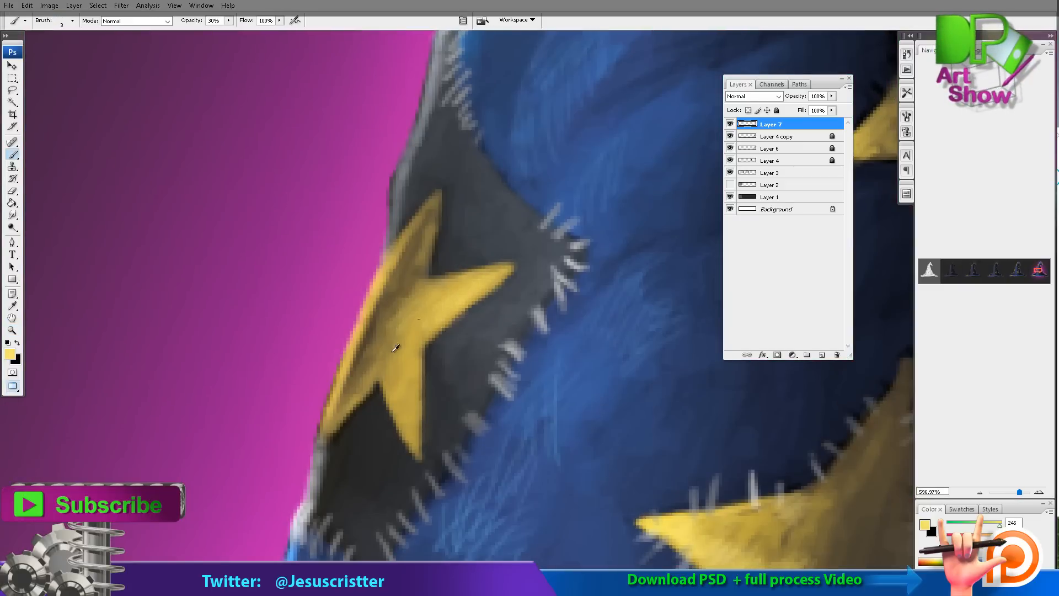
# Step: Set the brush opacity to 90% and paint a sampled dark shadow along the right side of the grey patch's star
pyautogui.keyDown('alt'); pyautogui.click(368, 413); pyautogui.keyUp('alt')
pyautogui.press('9')
pyautogui.moveTo(423, 422)
pyautogui.mouseDown()
pyautogui.moveTo(438, 338)
pyautogui.moveTo(504, 284)
pyautogui.mouseUp()
pyautogui.moveTo(464, 328); pyautogui.dragTo(510, 277)
pyautogui.moveTo(453, 352)
pyautogui.mouseDown()
pyautogui.moveTo(525, 286)
pyautogui.moveTo(458, 356)
pyautogui.moveTo(406, 518)
pyautogui.mouseUp()
# Step: Set the brush opacity to 30% and shade a dark stroke along the inner edge of the tan patch's star
pyautogui.press('z')
pyautogui.keyDown('alt'); pyautogui.click(524, 237); pyautogui.keyUp('alt')
pyautogui.keyDown('alt'); pyautogui.click(524, 237); pyautogui.keyUp('alt')
pyautogui.click(556, 258)
pyautogui.press('b')
pyautogui.press('3')
pyautogui.moveTo(484, 235); pyautogui.dragTo(458, 291)
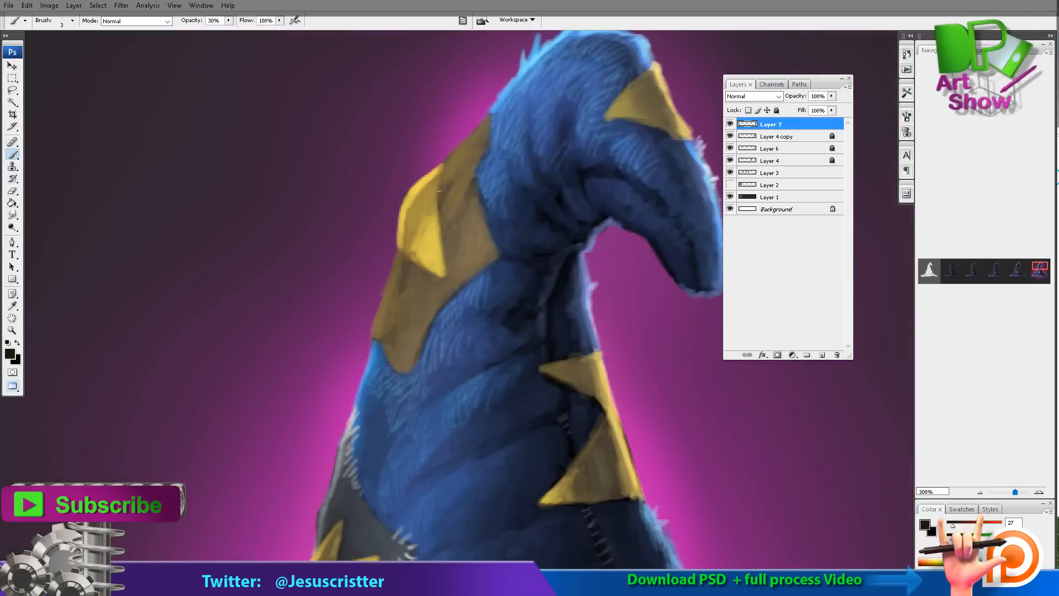
pyautogui.moveTo(442, 172); pyautogui.dragTo(443, 273)
# Step: Set the brush opacity to 100% and extend the tan patch star's lower left point with sampled yellow
pyautogui.keyDown('alt'); pyautogui.click(407, 218); pyautogui.keyUp('alt')
pyautogui.press('0')
pyautogui.moveTo(396, 236); pyautogui.dragTo(388, 273)
pyautogui.moveTo(403, 249); pyautogui.dragTo(385, 305)
pyautogui.moveTo(402, 258); pyautogui.dragTo(387, 303)
pyautogui.press('o')
pyautogui.press('b')
# Step: Extend the tan patch star's upper point in yellow and clean its inner edge with the sampled patch color
pyautogui.keyDown('alt'); pyautogui.click(410, 213); pyautogui.keyUp('alt')
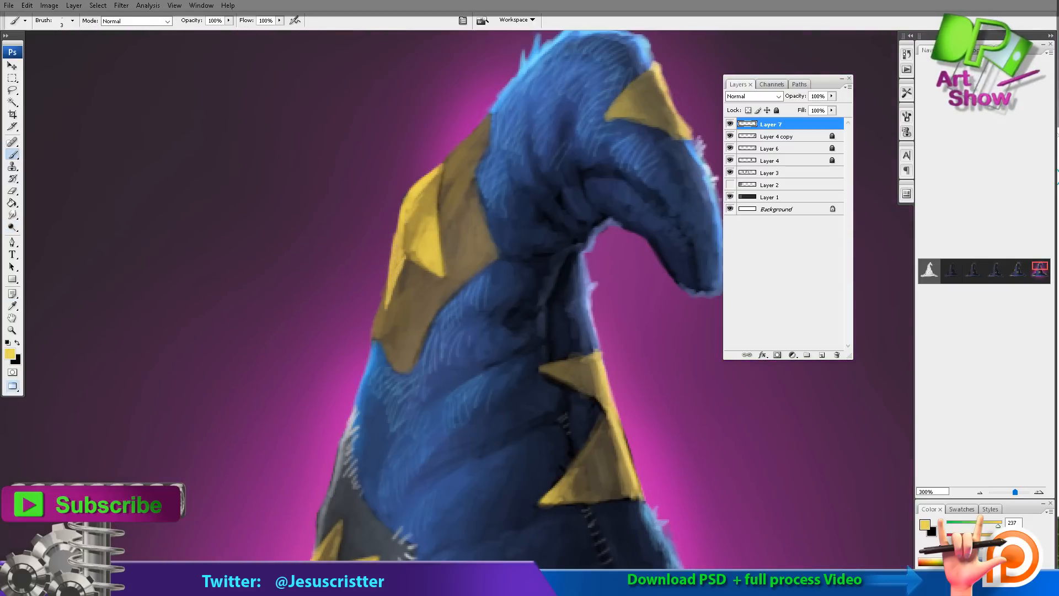
pyautogui.keyDown('alt'); pyautogui.click(448, 165); pyautogui.keyUp('alt')
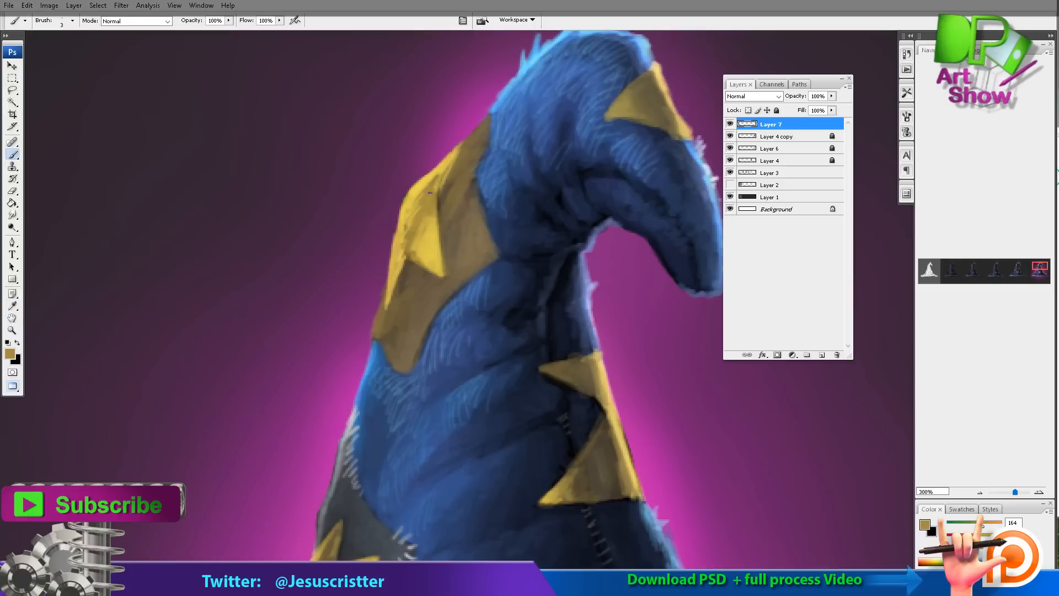
pyautogui.keyDown('alt'); pyautogui.click(448, 164); pyautogui.keyUp('alt')
pyautogui.moveTo(456, 161); pyautogui.dragTo(436, 207)
# Step: Touch up the right brim star's lower tip in dark grey and brighten its upper edge and left arm with sampled gold
pyautogui.keyDown('alt'); pyautogui.click(559, 274); pyautogui.keyUp('alt')
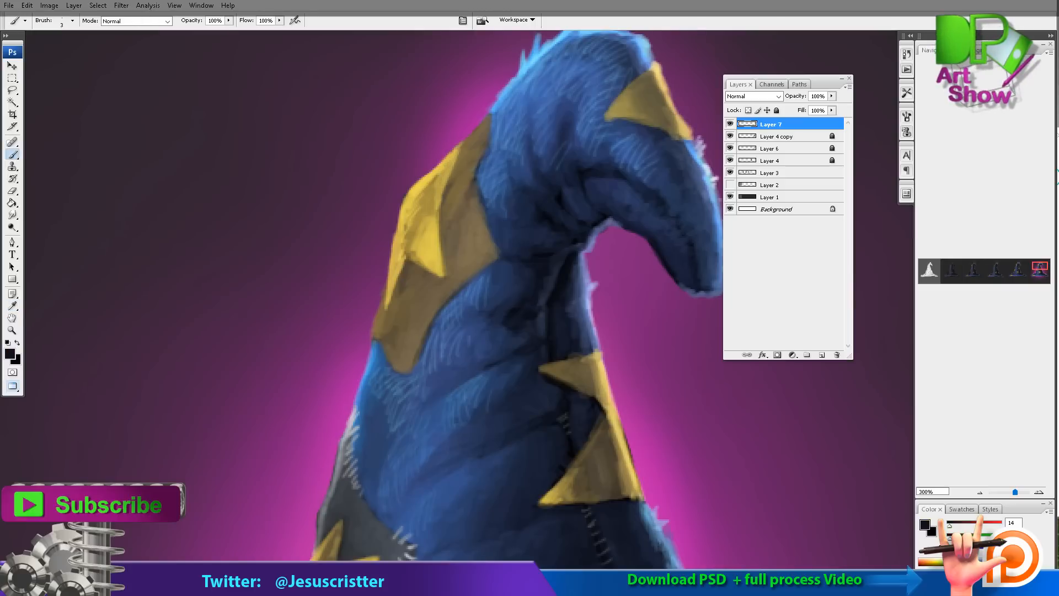
pyautogui.keyDown('alt'); pyautogui.click(563, 341); pyautogui.keyUp('alt')
pyautogui.keyDown('alt'); pyautogui.click(563, 340); pyautogui.keyUp('alt')
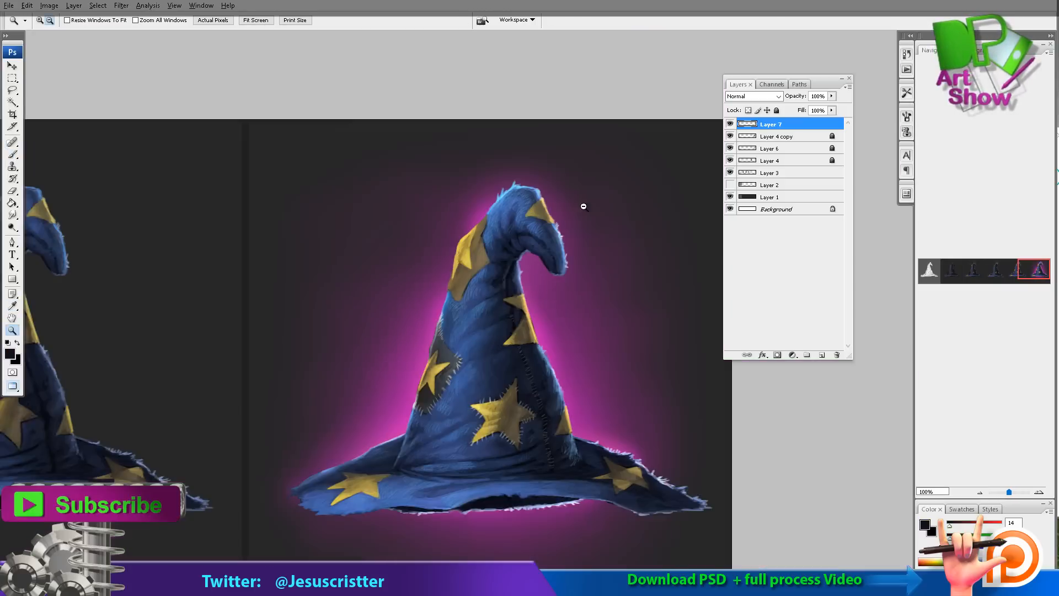
pyautogui.moveTo(564, 238); pyautogui.dragTo(550, 207)
pyautogui.moveTo(535, 483); pyautogui.dragTo(679, 367)
pyautogui.keyDown('alt'); pyautogui.click(498, 458); pyautogui.keyUp('alt')
pyautogui.moveTo(498, 470); pyautogui.dragTo(491, 480)
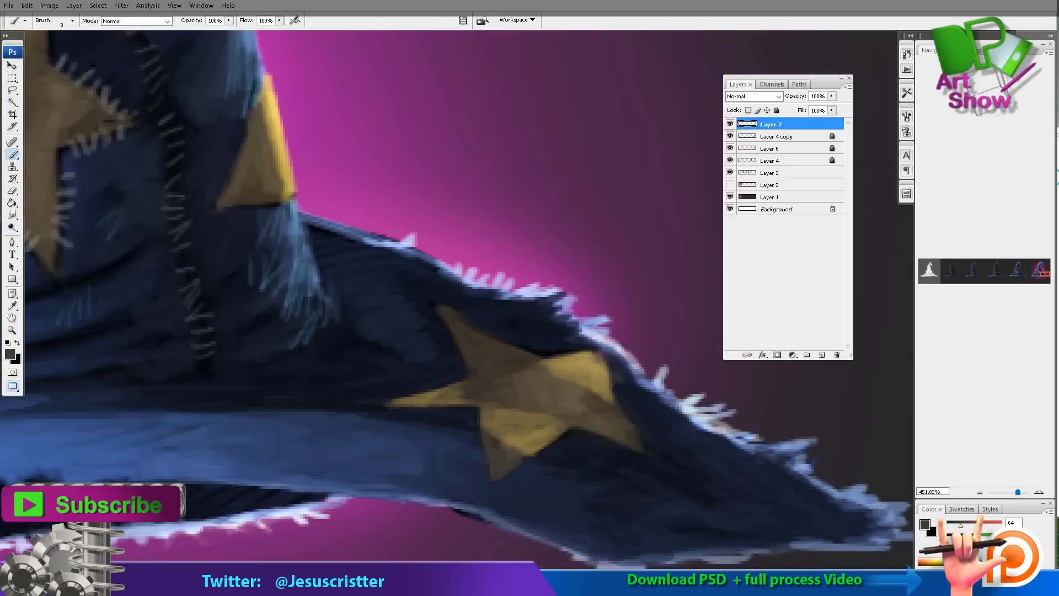
pyautogui.keyDown('alt'); pyautogui.click(574, 366); pyautogui.keyUp('alt')
pyautogui.moveTo(601, 352); pyautogui.dragTo(419, 400)
pyautogui.moveTo(491, 394); pyautogui.dragTo(387, 407)
pyautogui.moveTo(470, 381); pyautogui.dragTo(457, 331)
# Step: Sample the lavender fringe color and paint a light rim along the upper edge of the right brim
pyautogui.hotkey('ctrl', 'alt', 'space')
pyautogui.keyDown('ctrl'); pyautogui.keyDown('alt'); pyautogui.click(500, 268); pyautogui.keyUp('alt'); pyautogui.keyUp('ctrl')
pyautogui.keyDown('alt'); pyautogui.click(485, 280); pyautogui.keyUp('alt')
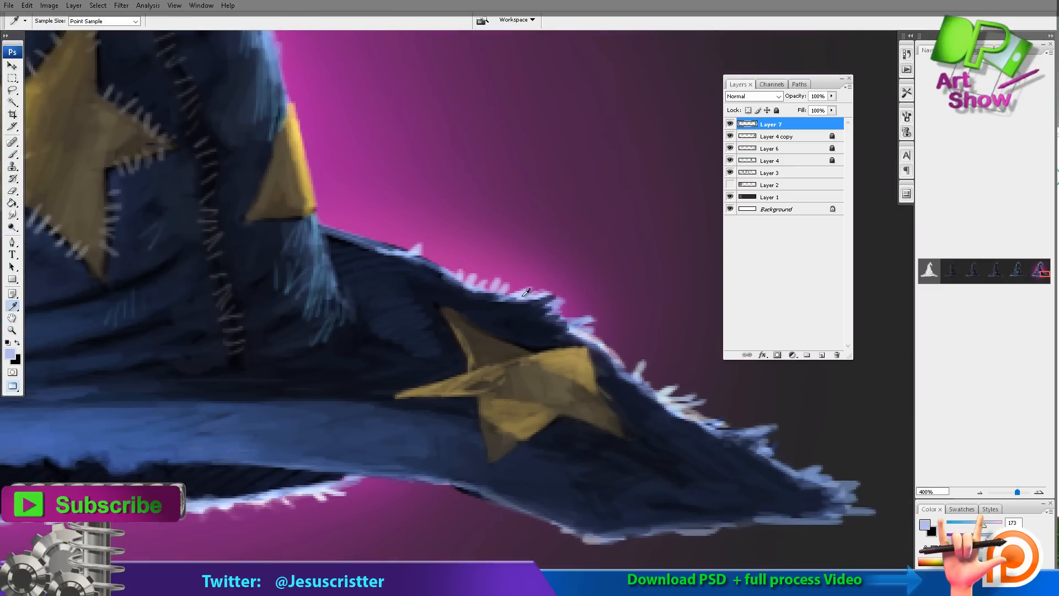
pyautogui.moveTo(462, 279); pyautogui.dragTo(424, 252)
pyautogui.moveTo(408, 247); pyautogui.dragTo(319, 218)
pyautogui.moveTo(389, 410); pyautogui.dragTo(411, 366)
# Step: Paint a frayed lavender rim along the lower edge of the left brim and its dark opening
pyautogui.moveTo(320, 433); pyautogui.dragTo(524, 444)
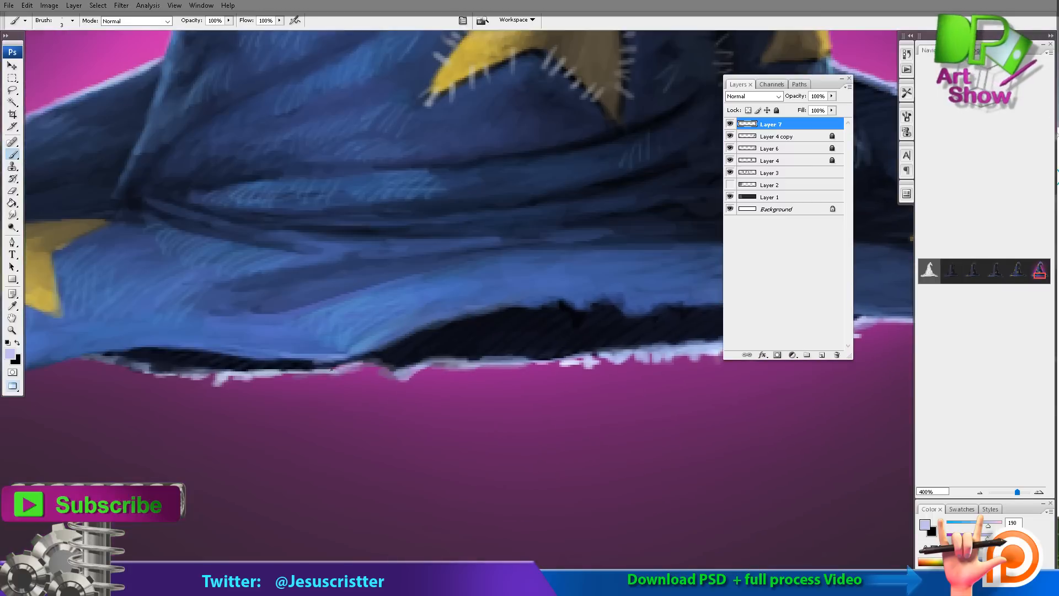
pyautogui.moveTo(331, 368); pyautogui.dragTo(386, 365)
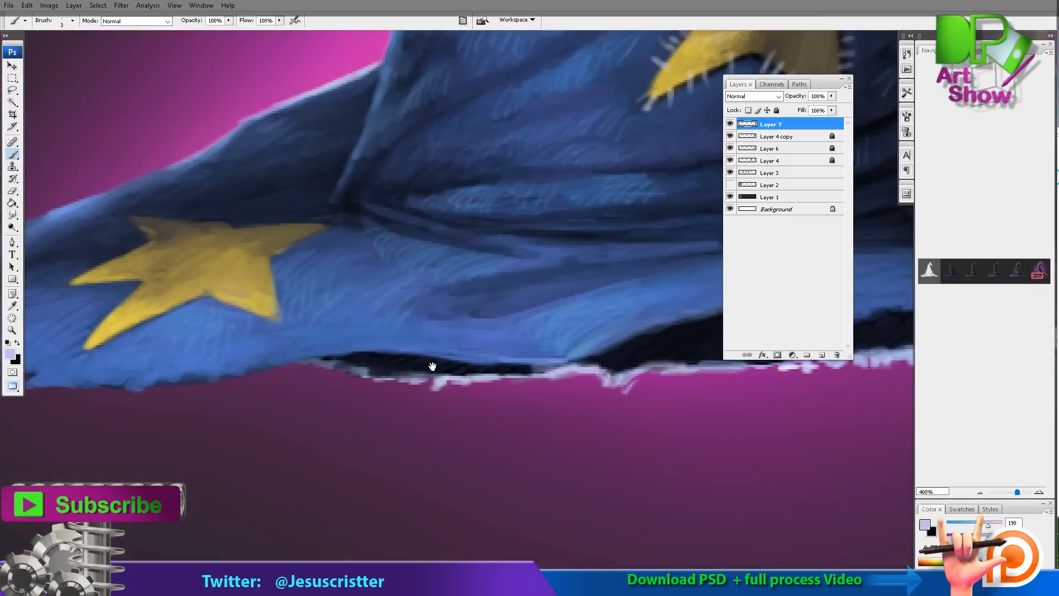
pyautogui.moveTo(367, 381); pyautogui.dragTo(338, 374)
pyautogui.moveTo(259, 367); pyautogui.dragTo(406, 354)
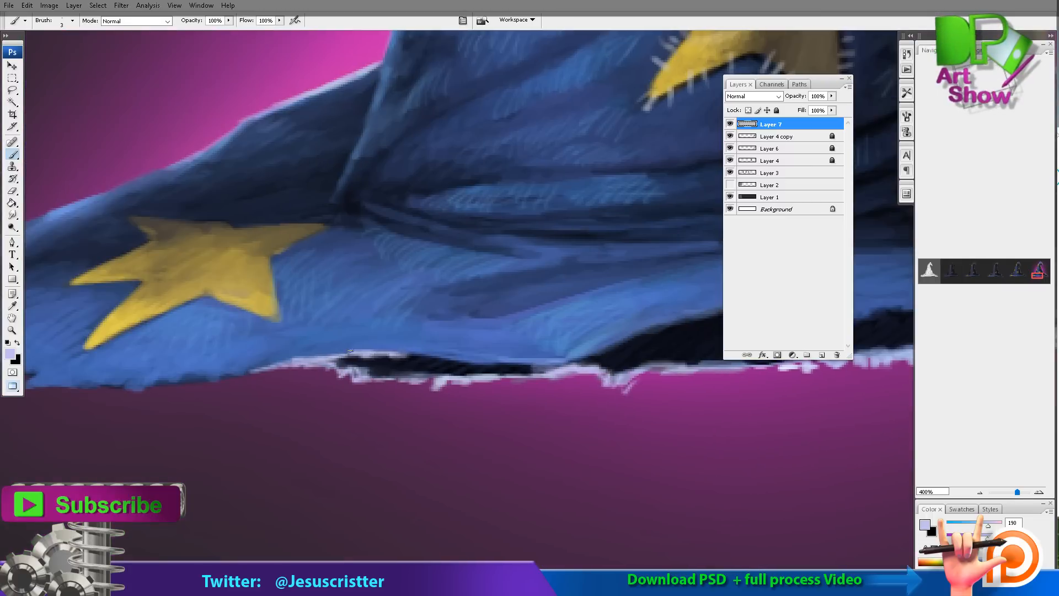
pyautogui.moveTo(315, 353)
pyautogui.mouseDown()
pyautogui.moveTo(452, 355)
pyautogui.moveTo(126, 390)
pyautogui.mouseUp()
# Step: Sample gold and hatch texture strokes on the star at the cone's upper right edge
pyautogui.press('z')
pyautogui.keyDown('alt'); pyautogui.click(454, 254); pyautogui.keyUp('alt')
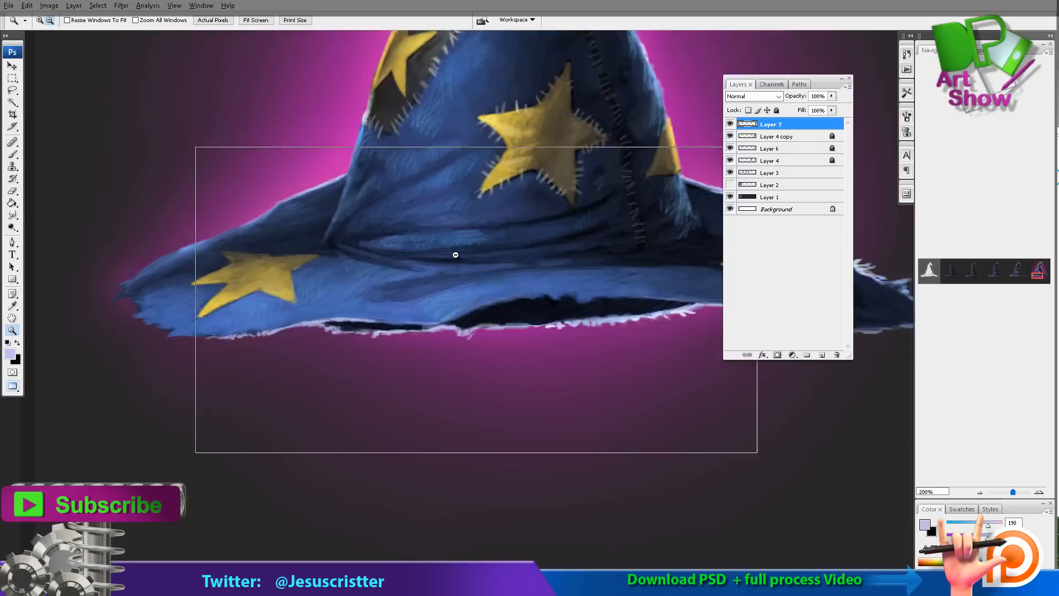
pyautogui.keyDown('alt'); pyautogui.click(454, 254); pyautogui.keyUp('alt')
pyautogui.moveTo(454, 254); pyautogui.dragTo(548, 289)
pyautogui.moveTo(453, 185); pyautogui.dragTo(540, 308)
pyautogui.press('b')
pyautogui.keyDown('alt'); pyautogui.click(452, 268); pyautogui.keyUp('alt')
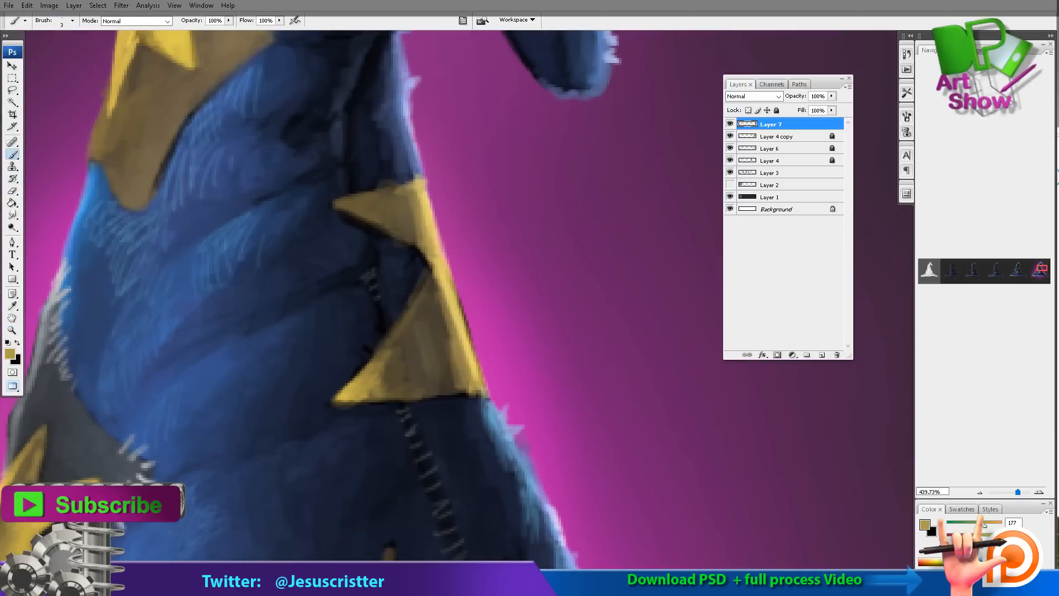
pyautogui.moveTo(389, 331); pyautogui.dragTo(406, 325)
pyautogui.moveTo(395, 336); pyautogui.dragTo(411, 359)
pyautogui.moveTo(403, 320)
pyautogui.mouseDown()
pyautogui.moveTo(426, 284)
pyautogui.moveTo(402, 327)
pyautogui.moveTo(411, 395)
pyautogui.moveTo(447, 336)
pyautogui.mouseUp()
# Step: Hatch darker gold texture strokes on the star of the dark grey patch
pyautogui.moveTo(330, 208)
pyautogui.mouseDown()
pyautogui.moveTo(365, 205)
pyautogui.moveTo(338, 211)
pyautogui.moveTo(427, 343)
pyautogui.moveTo(509, 83)
pyautogui.mouseUp()
pyautogui.moveTo(194, 303); pyautogui.dragTo(176, 333)
pyautogui.moveTo(193, 300); pyautogui.dragTo(165, 367)
pyautogui.moveTo(189, 338); pyautogui.dragTo(180, 365)
# Step: Sample pale yellow and hatch fabric highlights across the left brim star
pyautogui.press('z')
pyautogui.keyDown('alt'); pyautogui.click(442, 187); pyautogui.keyUp('alt')
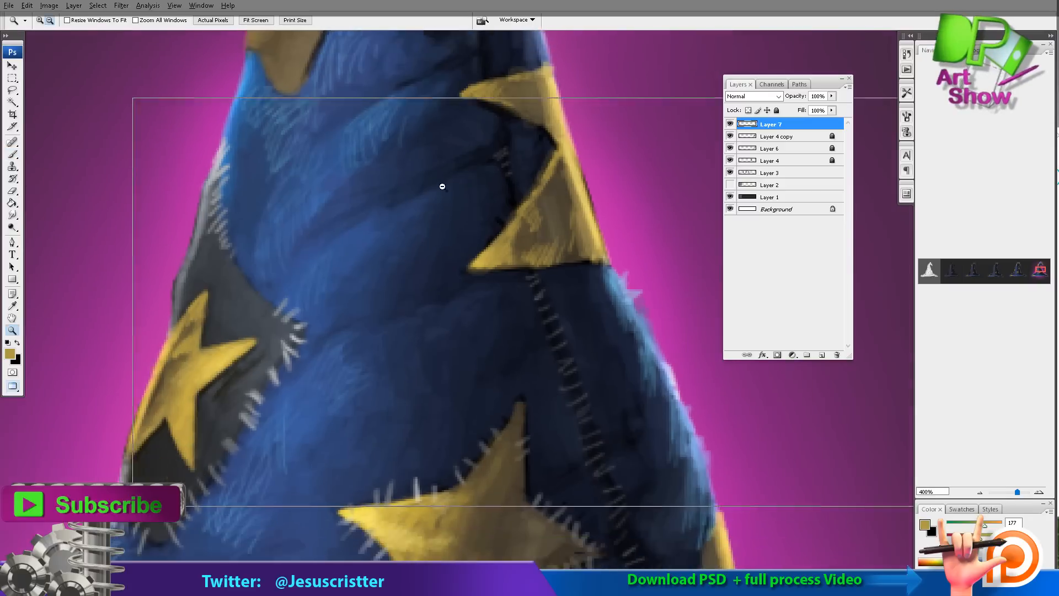
pyautogui.keyDown('alt'); pyautogui.click(442, 187); pyautogui.keyUp('alt')
pyautogui.keyDown('alt'); pyautogui.click(463, 178); pyautogui.keyUp('alt')
pyautogui.keyDown('alt'); pyautogui.click(495, 166); pyautogui.keyUp('alt')
pyautogui.moveTo(407, 307)
pyautogui.mouseDown()
pyautogui.moveTo(491, 235)
pyautogui.moveTo(279, 405)
pyautogui.mouseUp()
pyautogui.press('b')
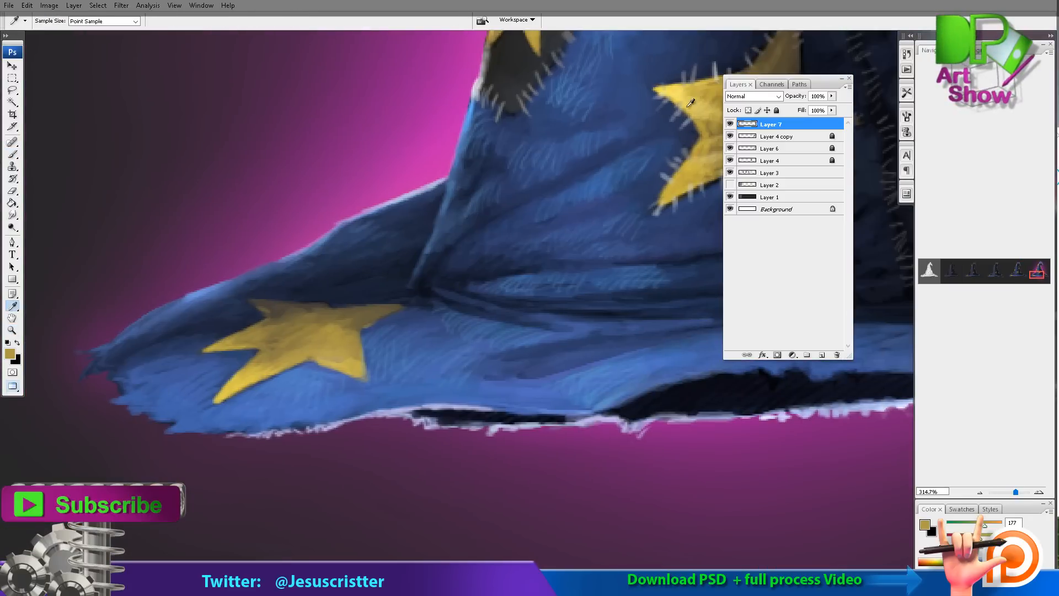
pyautogui.keyDown('alt'); pyautogui.click(347, 342); pyautogui.keyUp('alt')
pyautogui.moveTo(319, 327); pyautogui.dragTo(309, 337)
pyautogui.moveTo(288, 349); pyautogui.dragTo(260, 362)
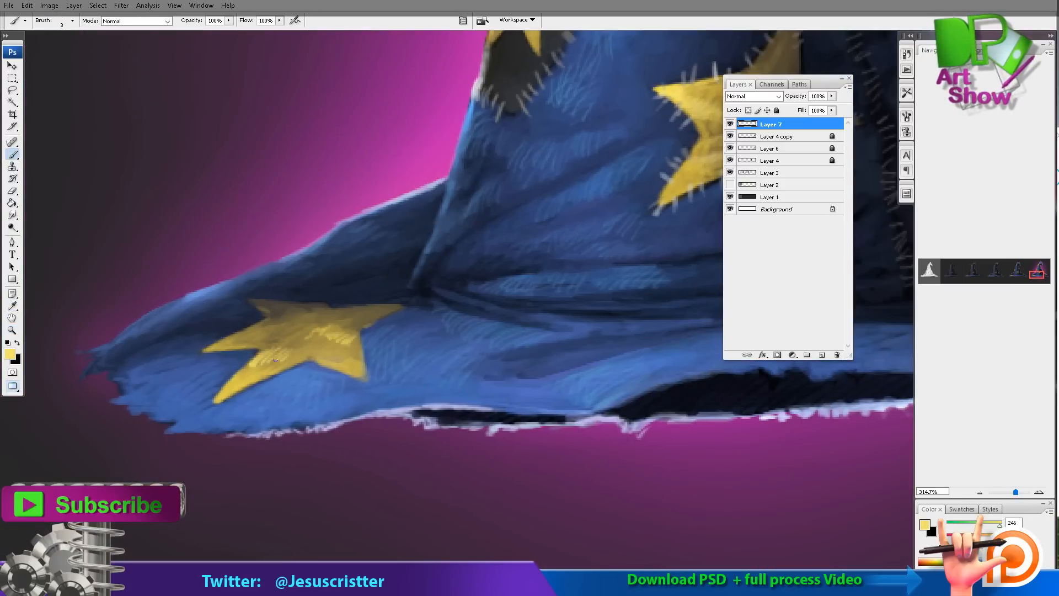
pyautogui.moveTo(345, 354)
pyautogui.mouseDown()
pyautogui.moveTo(356, 376)
pyautogui.moveTo(309, 371)
pyautogui.moveTo(352, 372)
pyautogui.mouseUp()
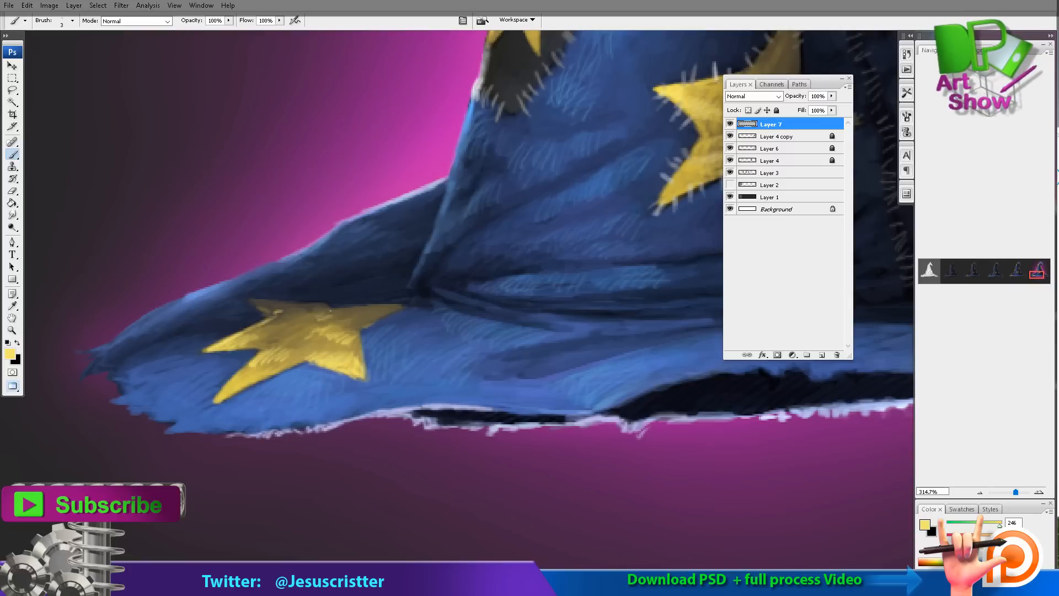
# Step: View the whole hat and toggle Layer 7's visibility to compare the painting with and without it
pyautogui.keyDown('alt'); pyautogui.click(258, 324); pyautogui.keyUp('alt')
pyautogui.press('z')
pyautogui.keyDown('alt'); pyautogui.click(366, 270); pyautogui.keyUp('alt')
pyautogui.keyDown('alt'); pyautogui.click(366, 270); pyautogui.keyUp('alt')
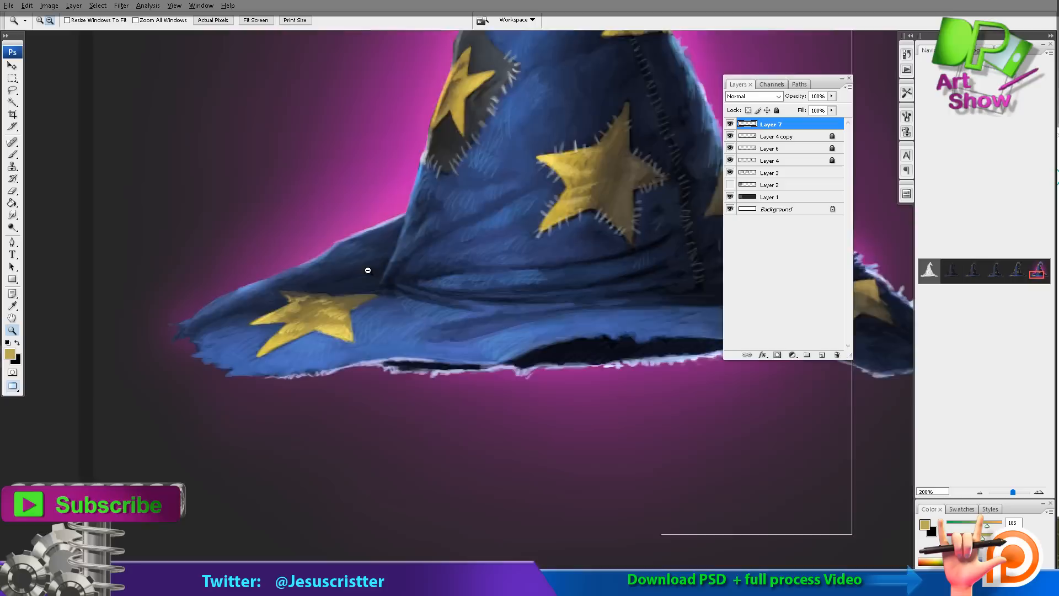
pyautogui.keyDown('alt'); pyautogui.click(367, 270); pyautogui.keyUp('alt')
pyautogui.moveTo(491, 196); pyautogui.dragTo(473, 279)
pyautogui.click(730, 124)
pyautogui.click(729, 124)
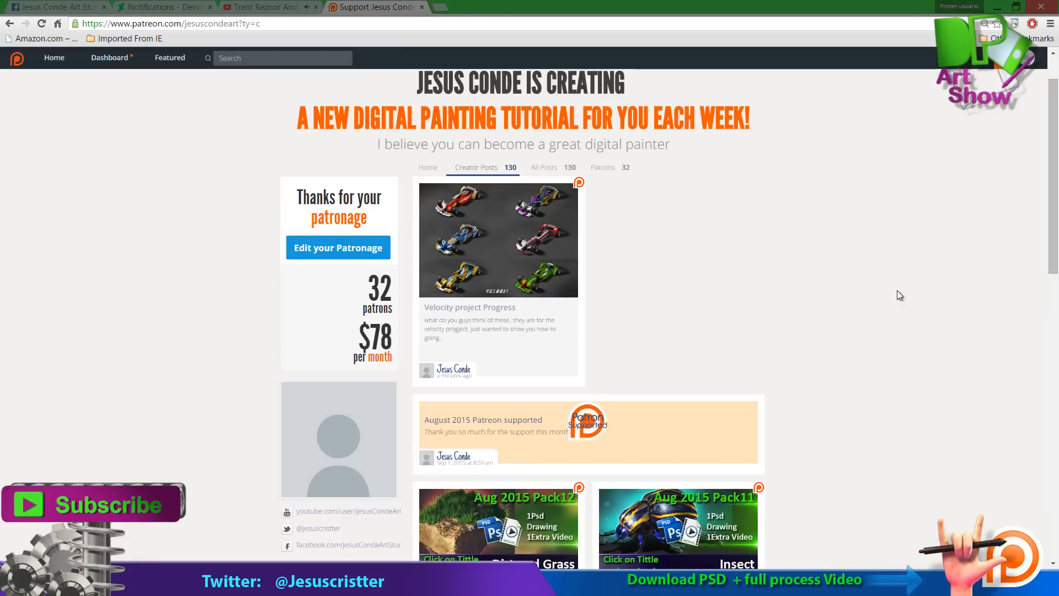
# Step: Switch to the creator's Patreon page in the browser and look through the posts and tutorial download packs
pyautogui.scroll(-5, 897, 294)
pyautogui.scroll(-9, 897, 291)
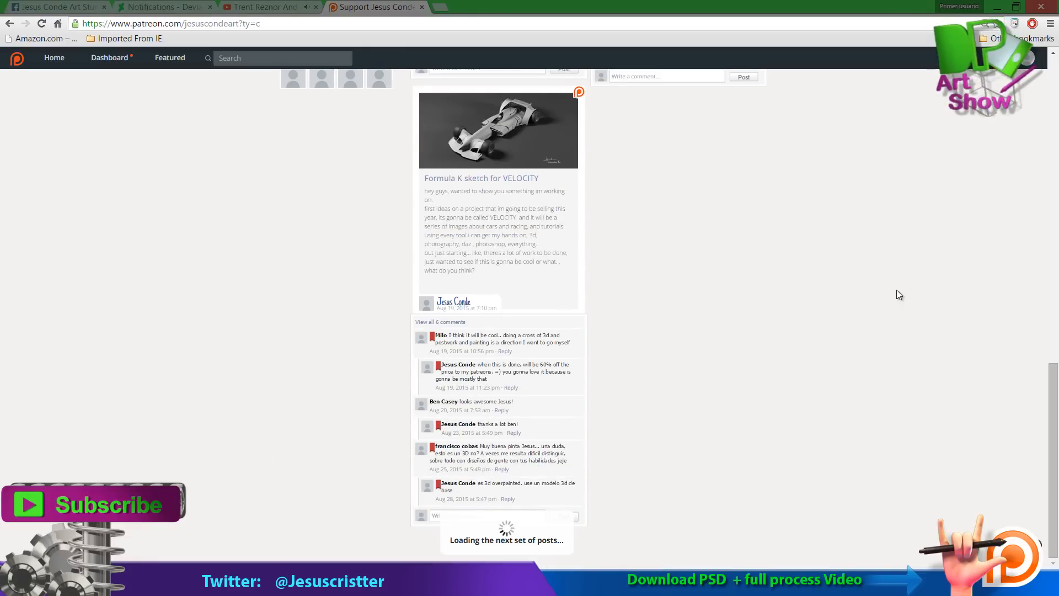
pyautogui.scroll(-6, 858, 289)
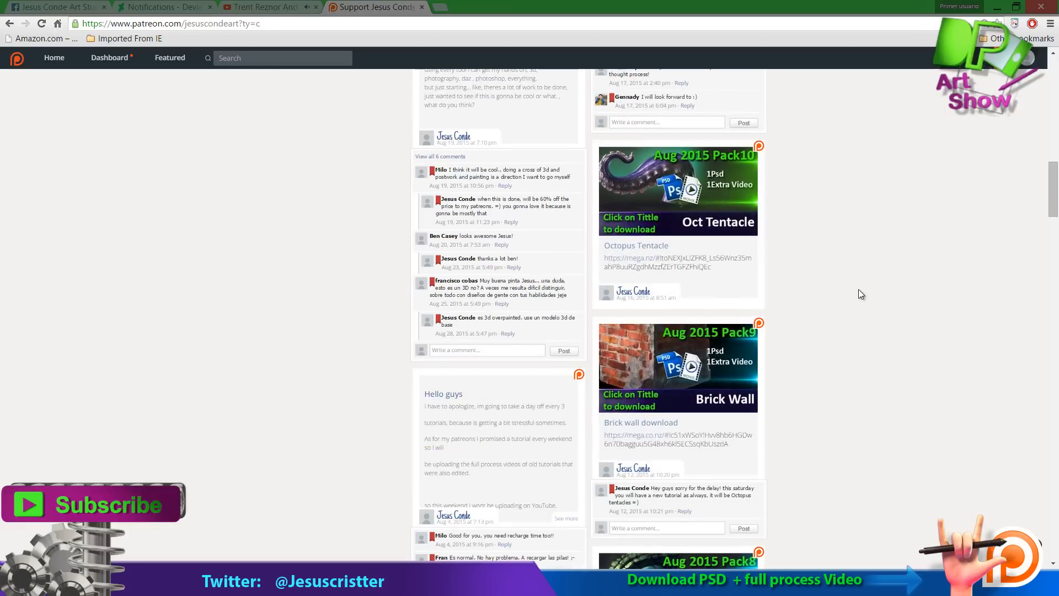
pyautogui.scroll(-11, 859, 289)
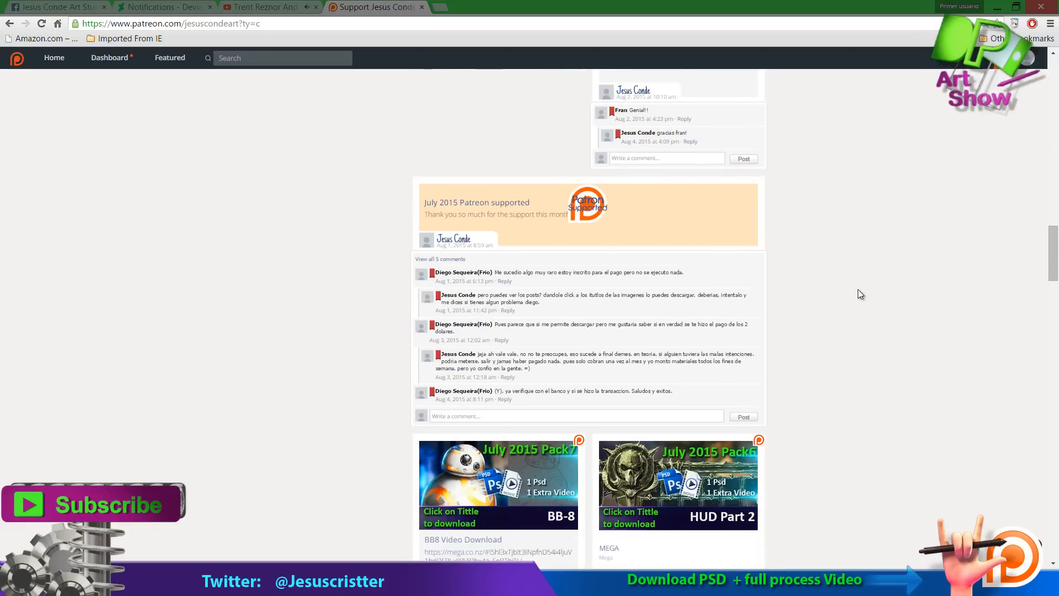
pyautogui.scroll(-12, 859, 292)
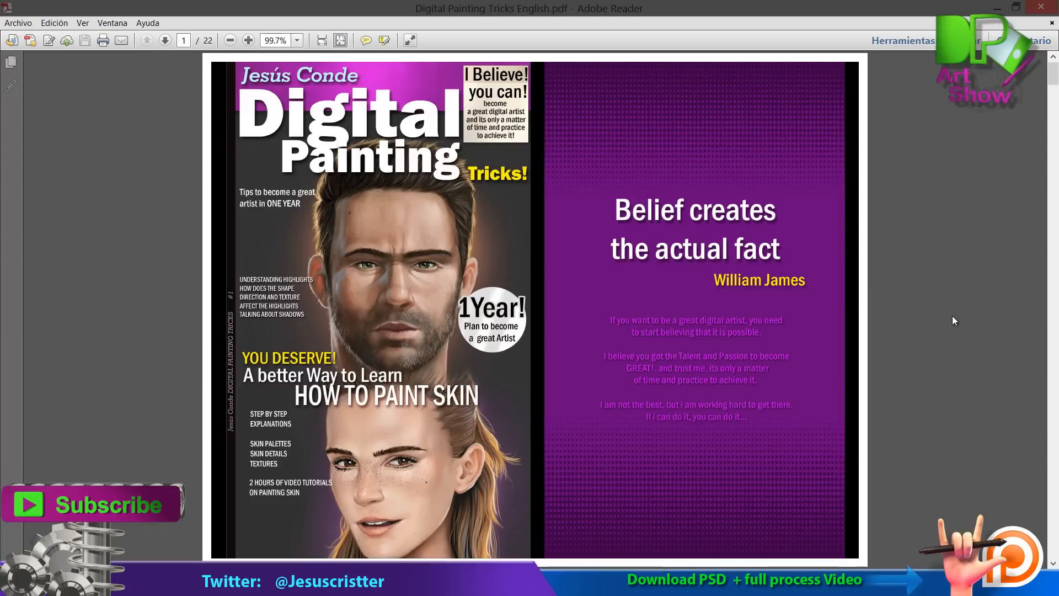
# Step: Switch to Adobe Reader and look through the pages of Digital Painting Tricks English.pdf
pyautogui.scroll(-2, 952, 315)
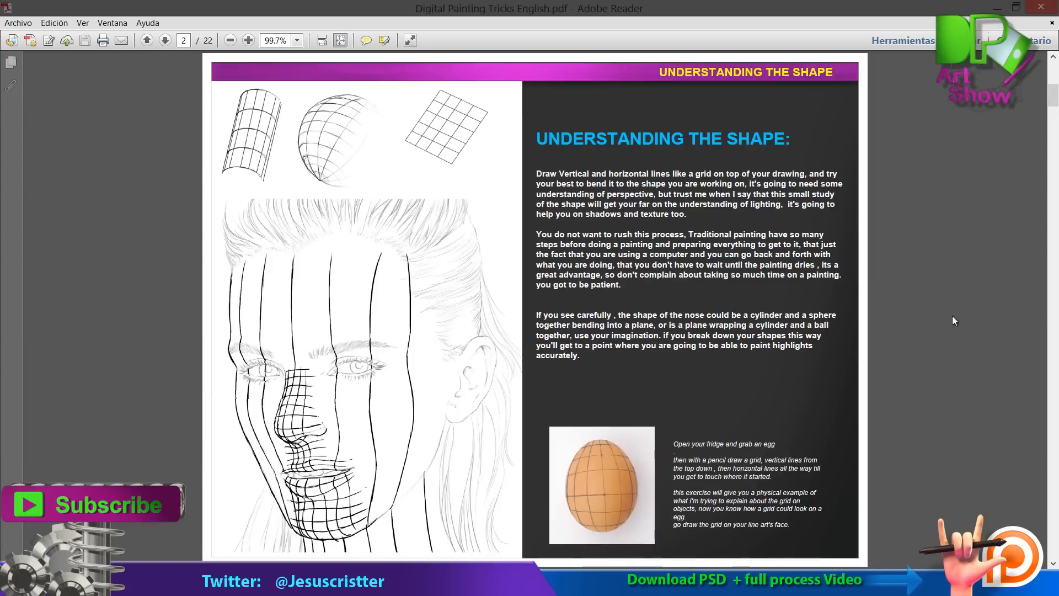
pyautogui.scroll(-6, 953, 316)
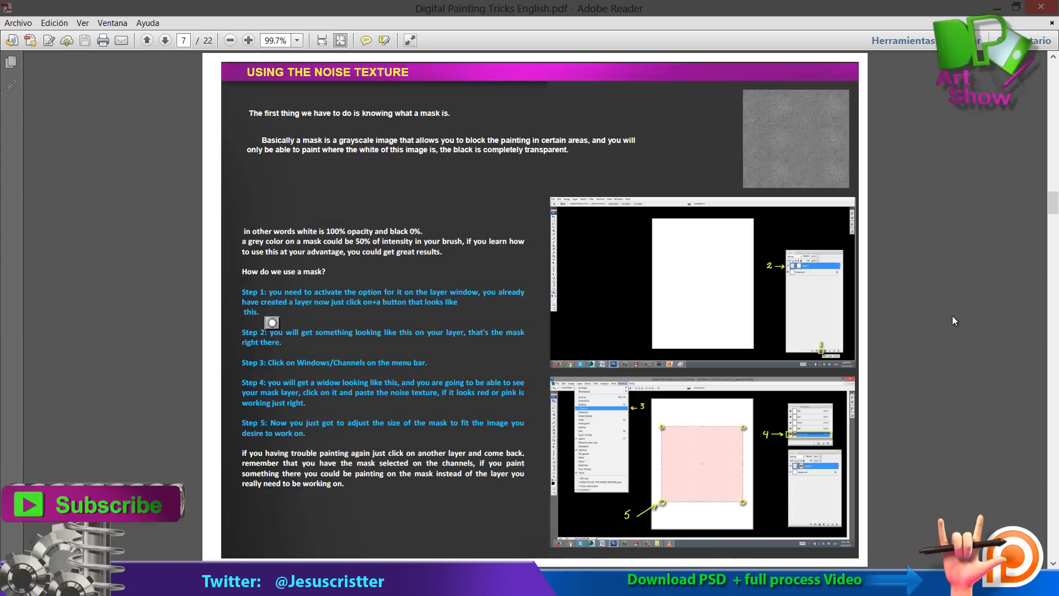
pyautogui.scroll(-5, 952, 315)
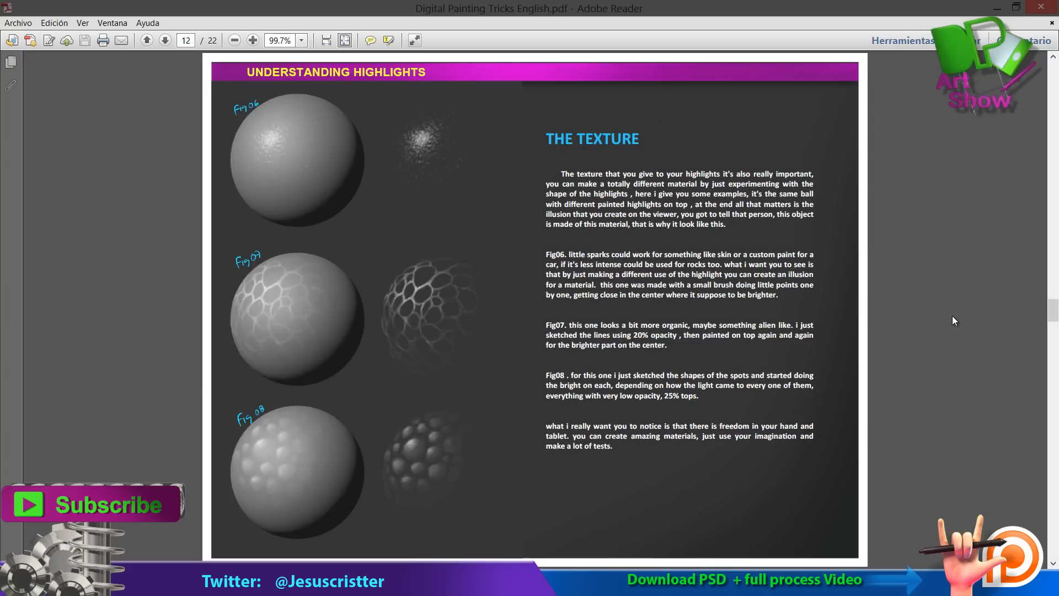
pyautogui.scroll(-5, 955, 320)
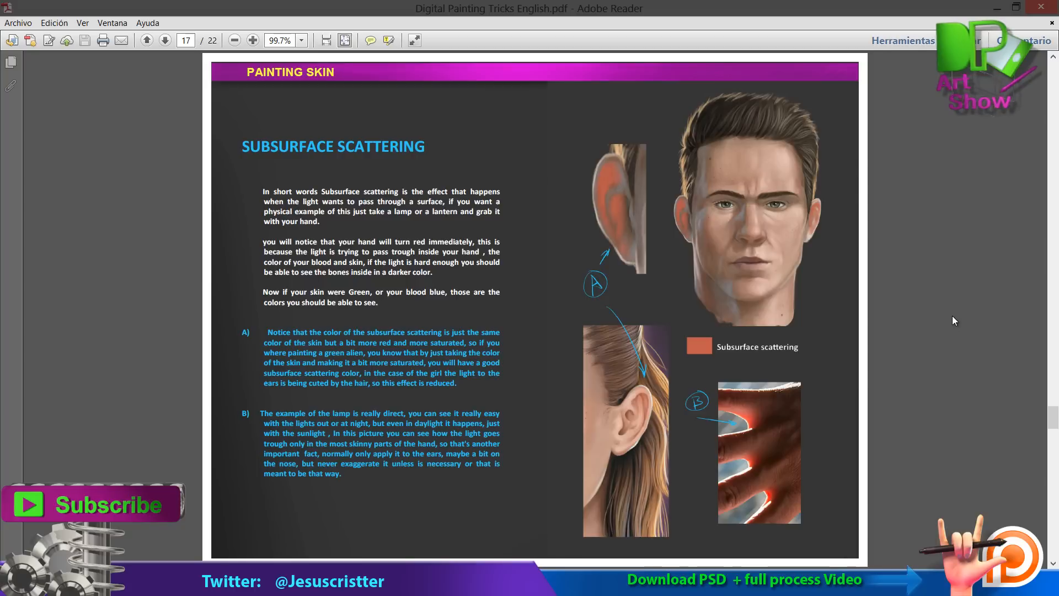
# Step: Look through the skin and facial hair pages of the painting tricks PDF
pyautogui.scroll(1, 953, 317)
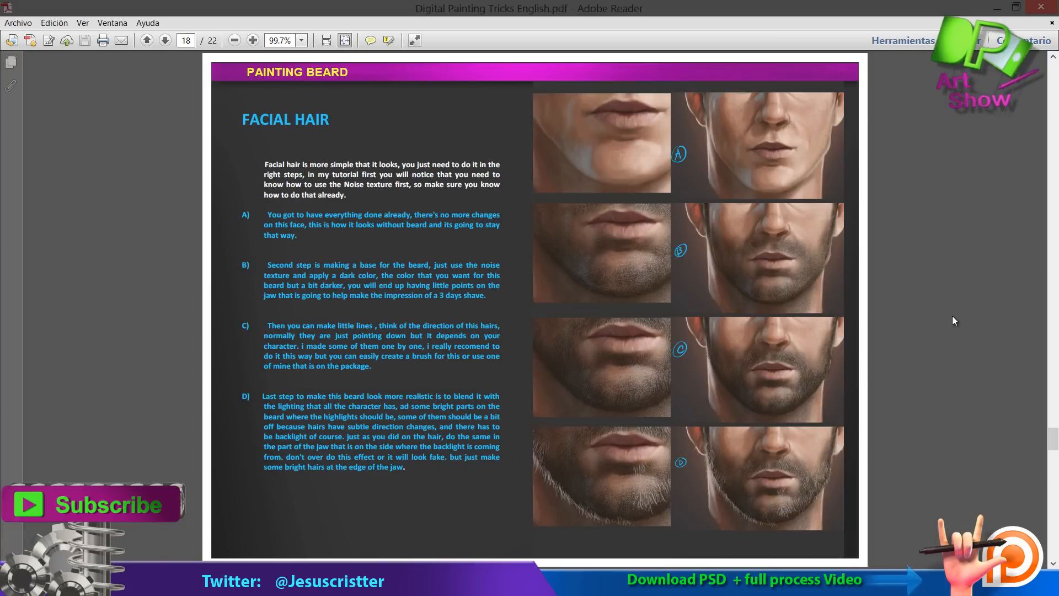
pyautogui.scroll(3, 959, 339)
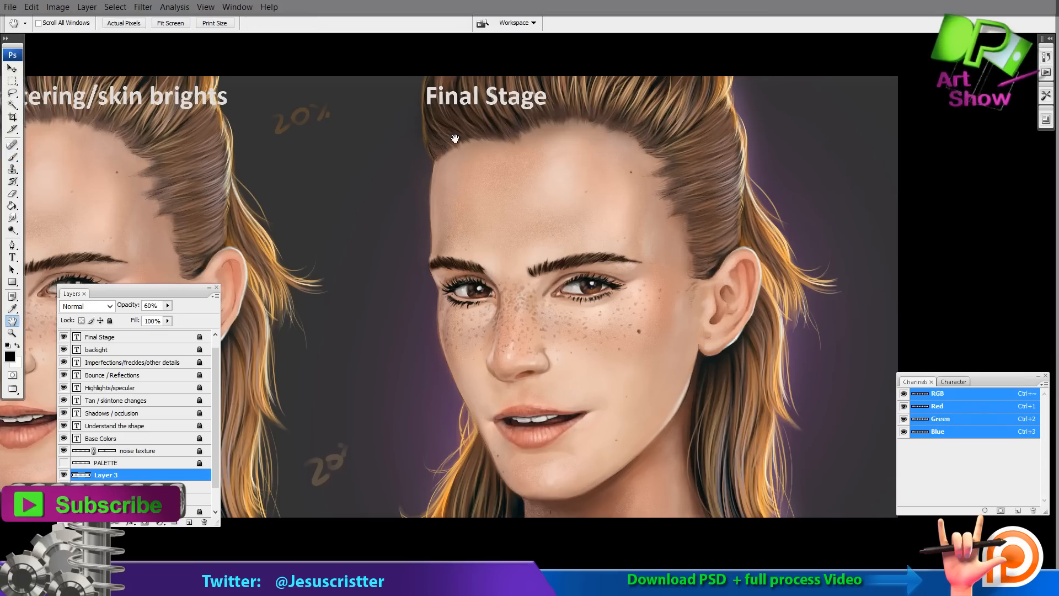
# Step: Switch to the female portrait in Photoshop, sample dark brown, shade the jaw on a new layer and set that layer to 60% opacity
pyautogui.press('i')
pyautogui.click(687, 379)
pyautogui.hotkey('ctrl', 'shift', 'alt', 'n')
pyautogui.press('b')
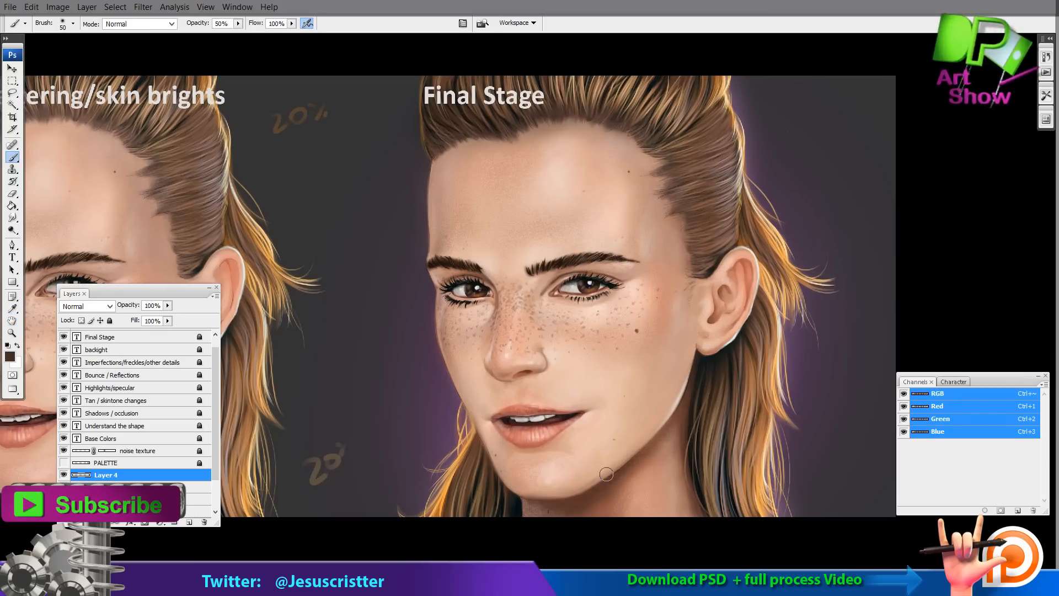
pyautogui.moveTo(606, 475); pyautogui.dragTo(685, 373)
pyautogui.press('h')
pyautogui.press('6')
# Step: Enlarge the brush and shade the right side of the face from the temple down to the cheek
pyautogui.press('b')
pyautogui.press(']')
pyautogui.press(']')
pyautogui.press(']')
pyautogui.press(']')
pyautogui.press(']')
pyautogui.press(']')
pyautogui.moveTo(676, 237); pyautogui.dragTo(659, 386)
# Step: Reduce the brush to 80 px and shade along the hairline, the left forehead edge and the left cheek
pyautogui.press('[')
pyautogui.press('[')
pyautogui.press('[')
pyautogui.moveTo(447, 157); pyautogui.dragTo(519, 144)
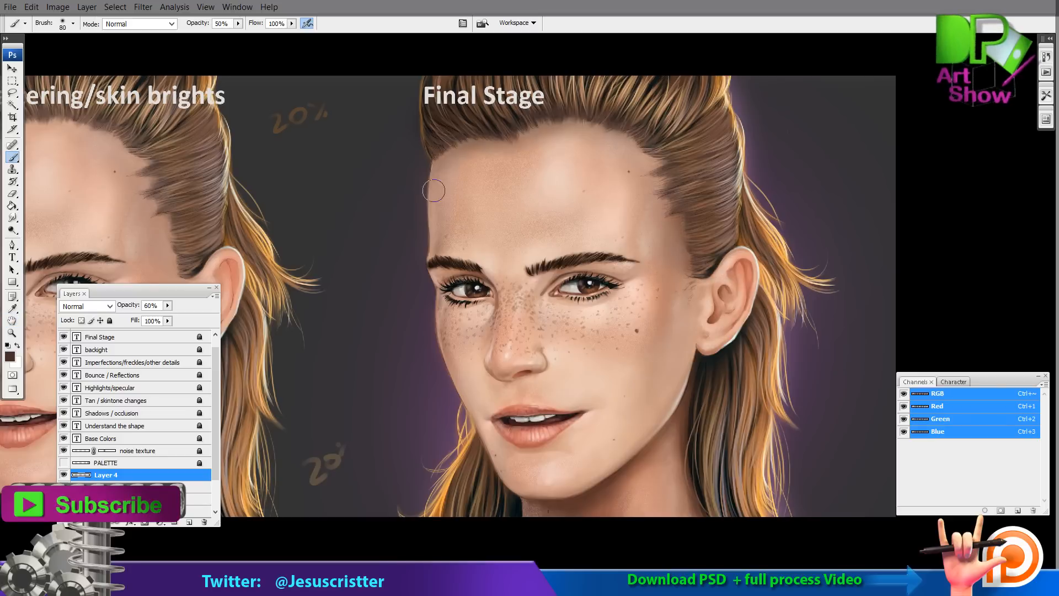
pyautogui.moveTo(433, 190); pyautogui.dragTo(450, 250)
pyautogui.moveTo(465, 353); pyautogui.dragTo(483, 441)
# Step: Lower the shading layer's opacity to 23% and check the softened shadows on the Final Stage face
pyautogui.press('h')
pyautogui.press('2')
pyautogui.press('3')
pyautogui.moveTo(657, 256); pyautogui.dragTo(720, 243)
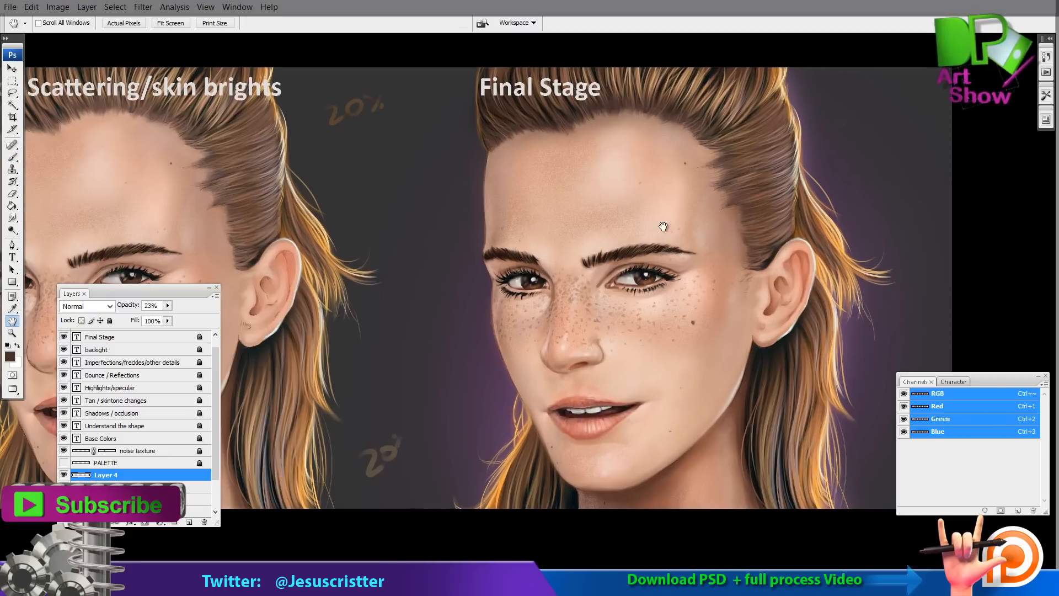
pyautogui.moveTo(607, 322); pyautogui.dragTo(614, 325)
# Step: Select the layer beneath Layer 3 and open an image adjustment for it
pyautogui.press('z')
pyautogui.keyDown('alt'); pyautogui.click(611, 303); pyautogui.keyUp('alt')
pyautogui.click(610, 303)
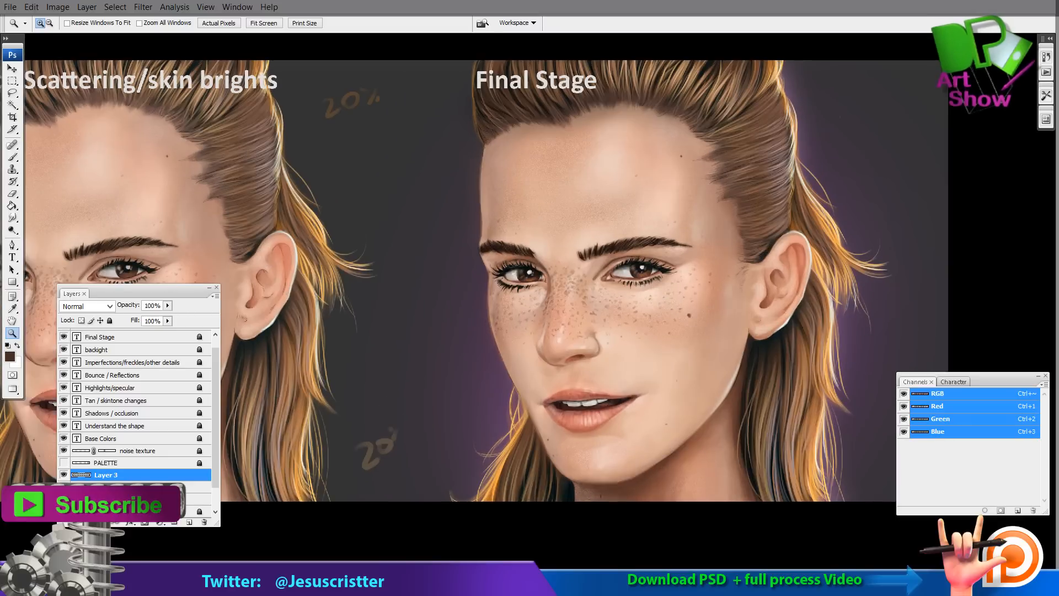
pyautogui.click(58, 7)
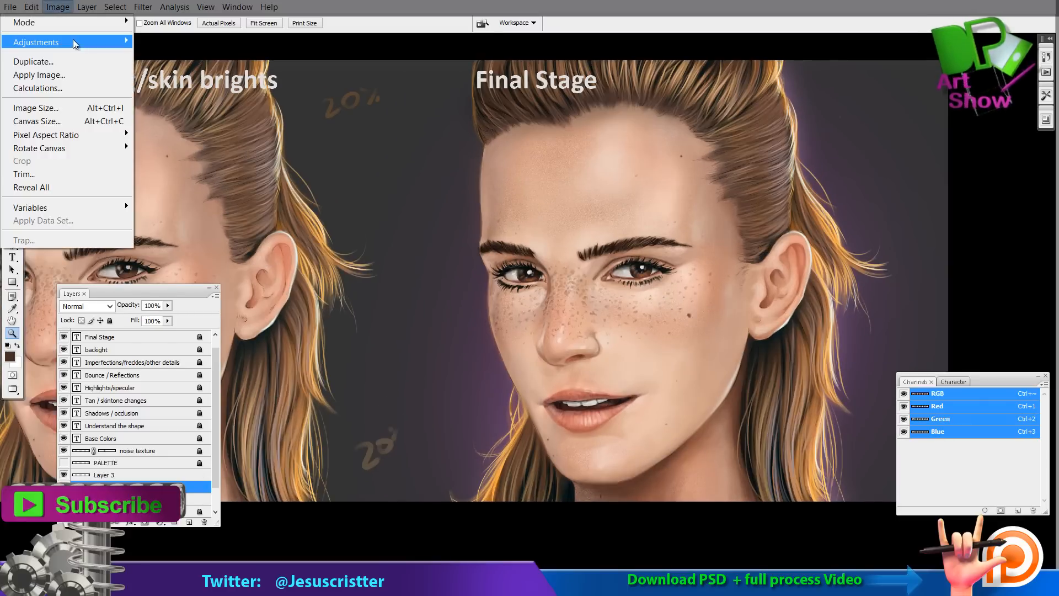
pyautogui.click(166, 142)
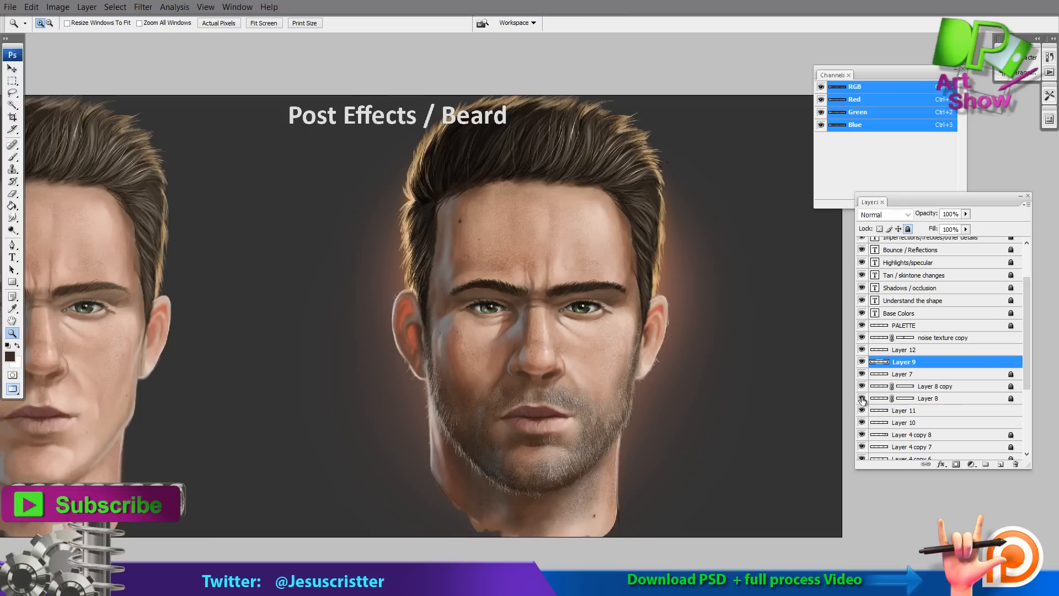
# Step: In the bearded male portrait document, duplicate Layer 9 and the masked Layer 8 copy
pyautogui.hotkey('ctrl', 'j')
pyautogui.hotkey('alt', '[')
pyautogui.hotkey('alt', '[')
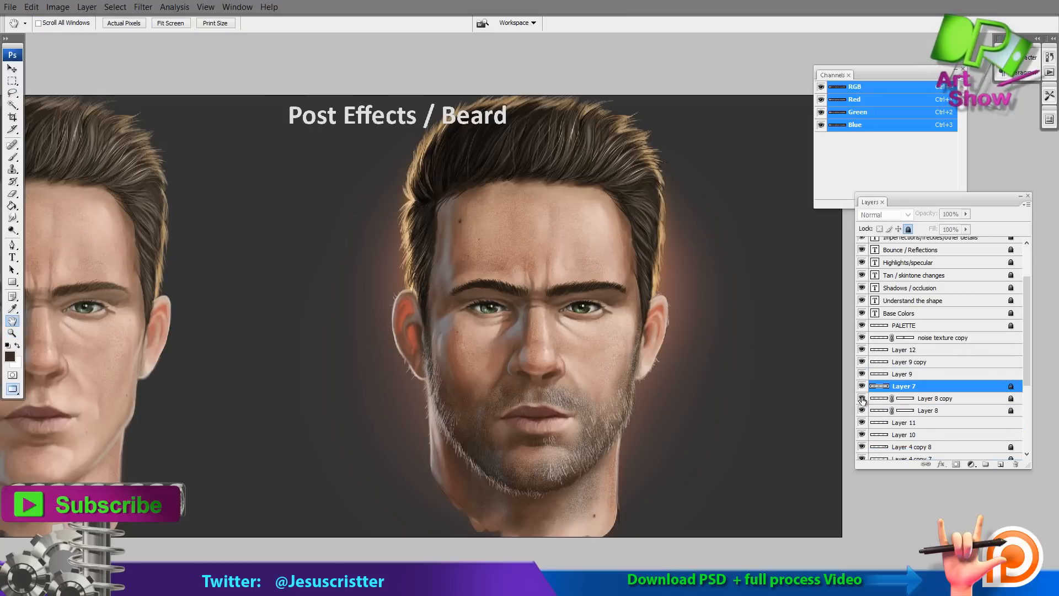
pyautogui.hotkey('ctrl', 'j')
pyautogui.hotkey('ctrl', '+')
pyautogui.hotkey('alt', '[')
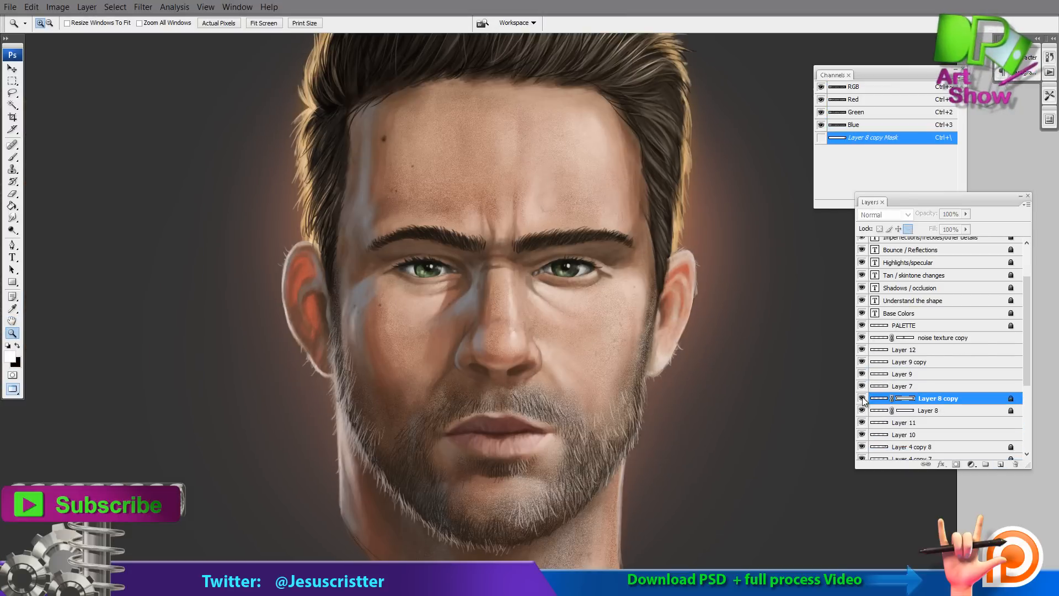
pyautogui.hotkey('ctrl', 'j')
pyautogui.hotkey('ctrl', '-')
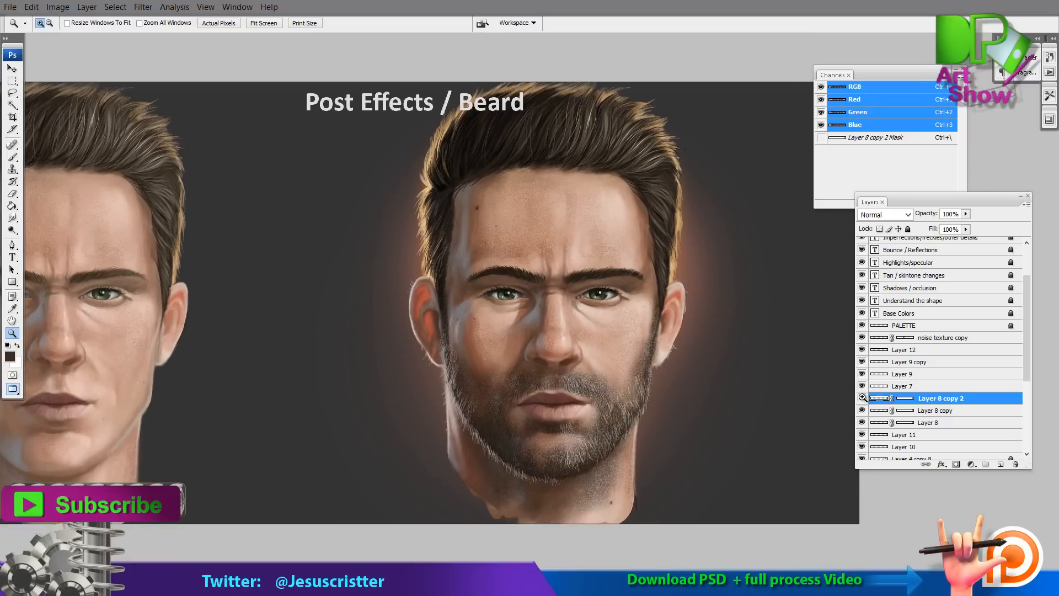
pyautogui.scroll(3, 864, 401)
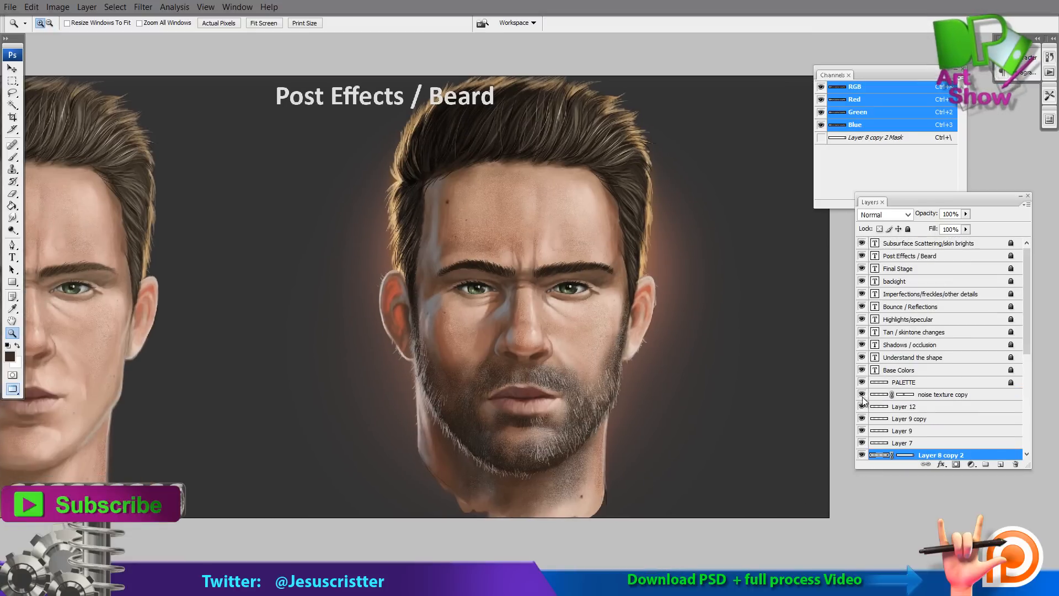